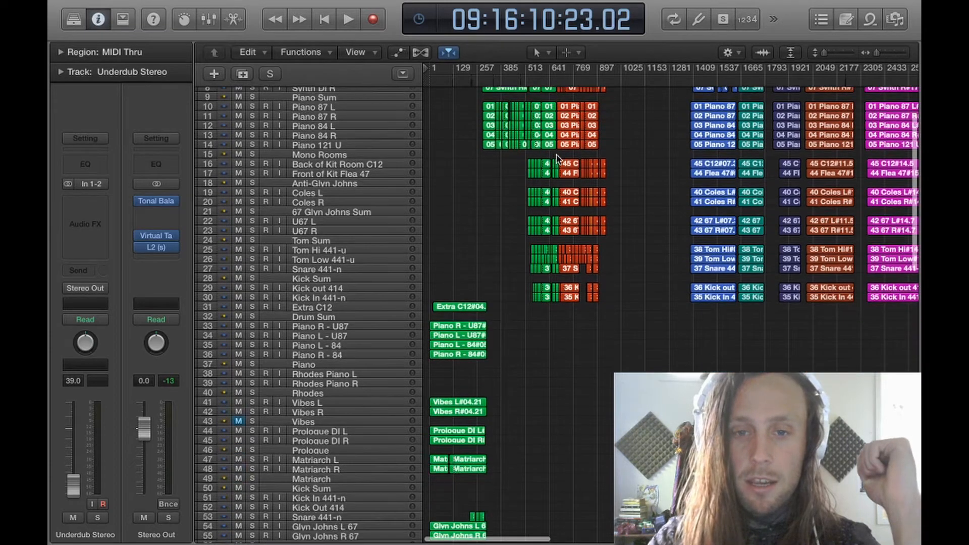
{"action": "scroll", "coordinate": [559, 159], "scroll_direction": "up", "scroll_amount": 4}
{"action": "scroll", "coordinate": [559, 160], "scroll_direction": "right", "scroll_amount": 5}
{"action": "scroll", "coordinate": [559, 159], "scroll_direction": "right", "scroll_amount": 5}
{"action": "scroll", "coordinate": [559, 159], "scroll_direction": "right", "scroll_amount": 5}
{"action": "scroll", "coordinate": [559, 160], "scroll_direction": "right", "scroll_amount": 5}
{"action": "scroll", "coordinate": [558, 155], "scroll_direction": "right", "scroll_amount": 3}
{"action": "scroll", "coordinate": [558, 155], "scroll_direction": "down", "scroll_amount": 5}
{"action": "scroll", "coordinate": [559, 155], "scroll_direction": "down", "scroll_amount": 5}
{"action": "scroll", "coordinate": [558, 155], "scroll_direction": "down", "scroll_amount": 3}
{"action": "scroll", "coordinate": [558, 159], "scroll_direction": "right", "scroll_amount": 5}
{"action": "scroll", "coordinate": [560, 159], "scroll_direction": "down", "scroll_amount": 5}
{"action": "scroll", "coordinate": [559, 159], "scroll_direction": "down", "scroll_amount": 5}
{"action": "scroll", "coordinate": [559, 160], "scroll_direction": "down", "scroll_amount": 3}
{"action": "scroll", "coordinate": [559, 159], "scroll_direction": "right", "scroll_amount": 5}
{"action": "scroll", "coordinate": [558, 159], "scroll_direction": "right", "scroll_amount": 3}
{"action": "scroll", "coordinate": [559, 159], "scroll_direction": "left", "scroll_amount": 5}
{"action": "scroll", "coordinate": [560, 160], "scroll_direction": "left", "scroll_amount": 5}
{"action": "scroll", "coordinate": [559, 159], "scroll_direction": "left", "scroll_amount": 5}
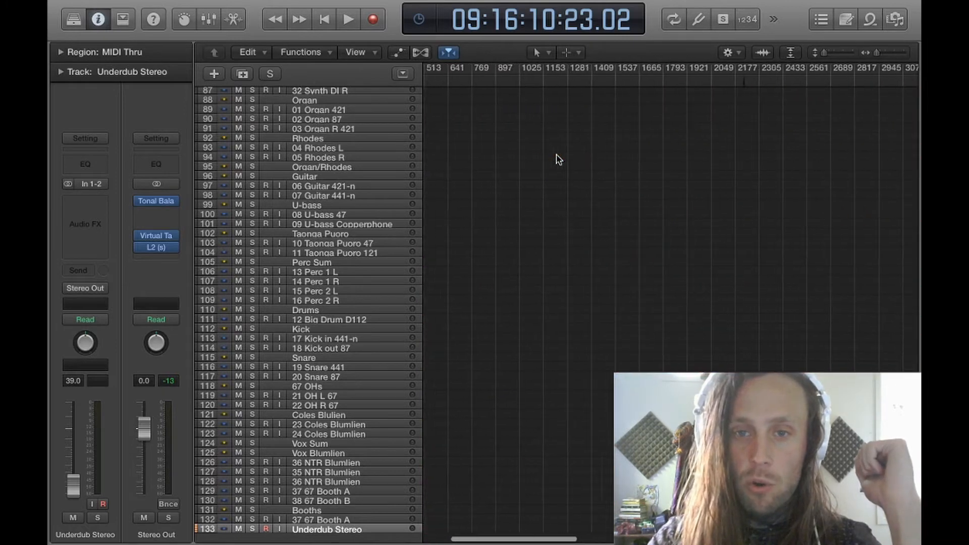
{"action": "scroll", "coordinate": [559, 159], "scroll_direction": "left", "scroll_amount": 5}
{"action": "scroll", "coordinate": [559, 159], "scroll_direction": "up", "scroll_amount": 5}
{"action": "scroll", "coordinate": [559, 159], "scroll_direction": "up", "scroll_amount": 5}
{"action": "scroll", "coordinate": [559, 159], "scroll_direction": "up", "scroll_amount": 5}
{"action": "scroll", "coordinate": [560, 160], "scroll_direction": "left", "scroll_amount": 1}
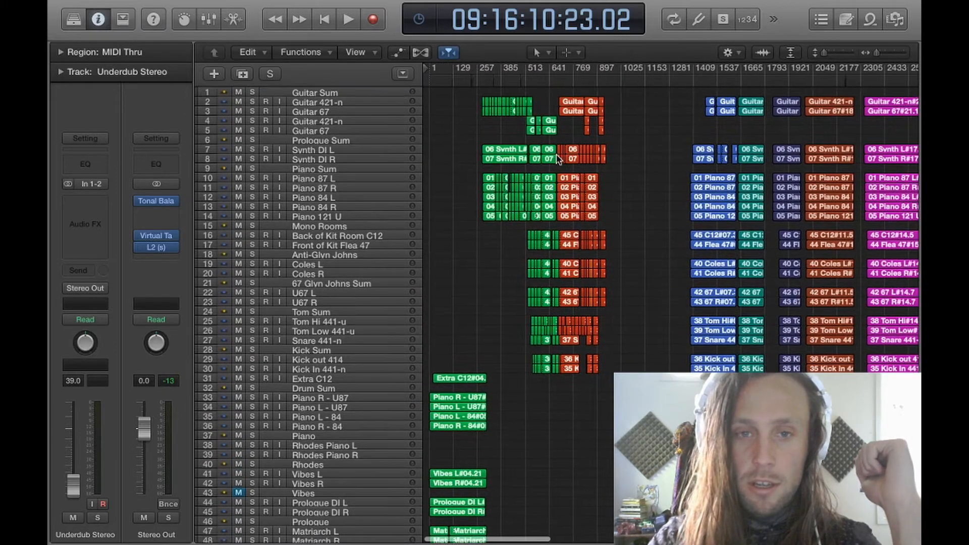
{"action": "scroll", "coordinate": [559, 159], "scroll_direction": "down", "scroll_amount": 3}
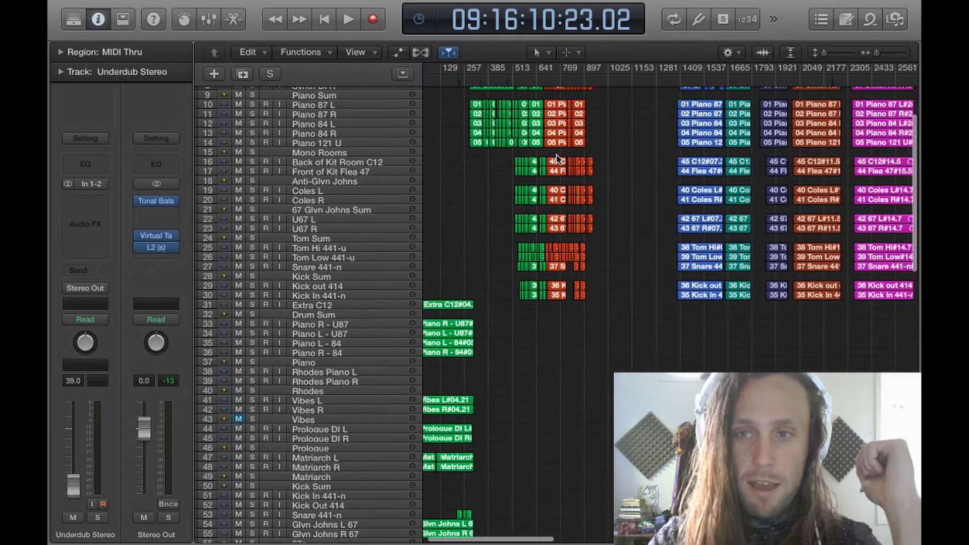
{"action": "scroll", "coordinate": [559, 159], "scroll_direction": "right", "scroll_amount": 5}
{"action": "scroll", "coordinate": [559, 159], "scroll_direction": "right", "scroll_amount": 3}
{"action": "scroll", "coordinate": [560, 159], "scroll_direction": "right", "scroll_amount": 5}
{"action": "scroll", "coordinate": [558, 159], "scroll_direction": "right", "scroll_amount": 3}
{"action": "scroll", "coordinate": [559, 159], "scroll_direction": "down", "scroll_amount": 5}
{"action": "scroll", "coordinate": [559, 159], "scroll_direction": "down", "scroll_amount": 3}
{"action": "scroll", "coordinate": [559, 159], "scroll_direction": "right", "scroll_amount": 3}
{"action": "scroll", "coordinate": [558, 159], "scroll_direction": "right", "scroll_amount": 3}
{"action": "scroll", "coordinate": [558, 159], "scroll_direction": "right", "scroll_amount": 3}
{"action": "scroll", "coordinate": [559, 159], "scroll_direction": "right", "scroll_amount": 2}
{"action": "scroll", "coordinate": [559, 159], "scroll_direction": "right", "scroll_amount": 3}
{"action": "scroll", "coordinate": [559, 160], "scroll_direction": "right", "scroll_amount": 3}
{"action": "scroll", "coordinate": [559, 159], "scroll_direction": "down", "scroll_amount": 5}
{"action": "scroll", "coordinate": [731, 235], "scroll_direction": "down", "scroll_amount": 5}
{"action": "scroll", "coordinate": [732, 236], "scroll_direction": "down", "scroll_amount": 2}
{"action": "scroll", "coordinate": [731, 235], "scroll_direction": "right", "scroll_amount": 5}
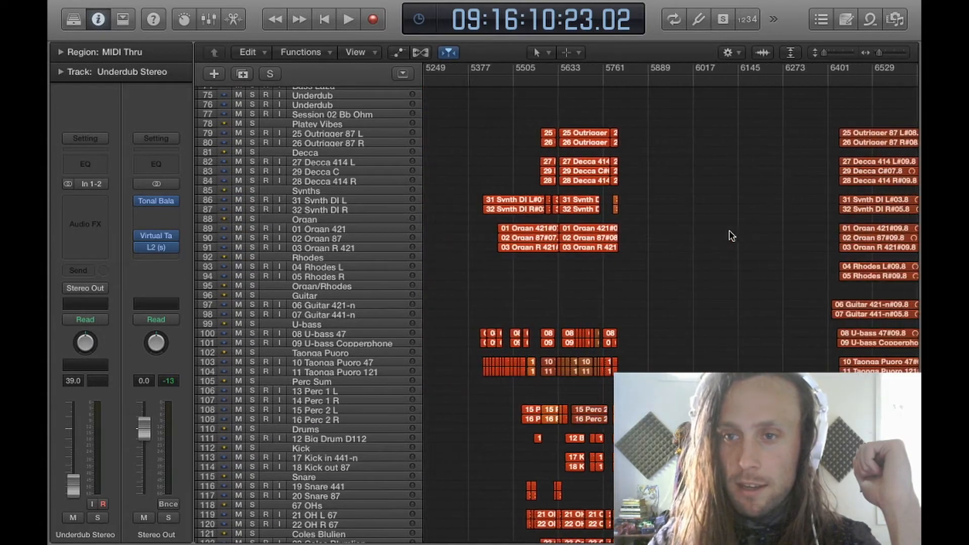
{"action": "scroll", "coordinate": [732, 236], "scroll_direction": "right", "scroll_amount": 5}
{"action": "scroll", "coordinate": [732, 236], "scroll_direction": "left", "scroll_amount": 5}
{"action": "scroll", "coordinate": [731, 236], "scroll_direction": "left", "scroll_amount": 10}
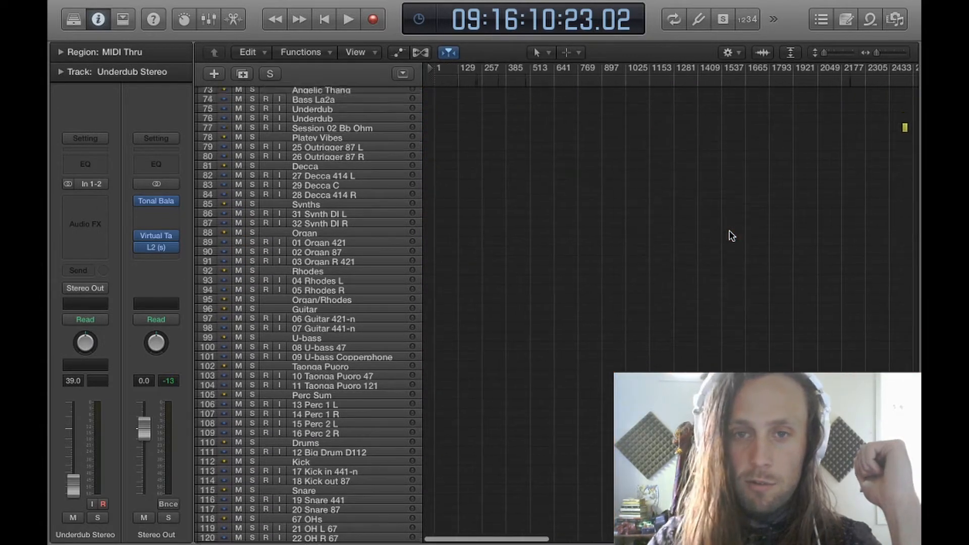
{"action": "scroll", "coordinate": [732, 236], "scroll_direction": "up", "scroll_amount": 10}
{"action": "scroll", "coordinate": [732, 236], "scroll_direction": "up", "scroll_amount": 5}
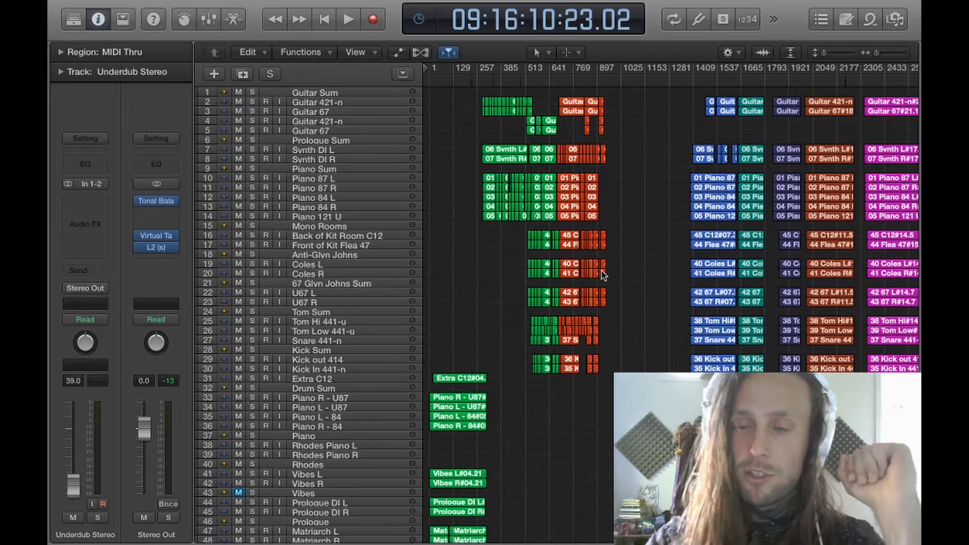
{"action": "scroll", "coordinate": [604, 276], "scroll_direction": "right", "scroll_amount": 5}
{"action": "scroll", "coordinate": [604, 275], "scroll_direction": "right", "scroll_amount": 5}
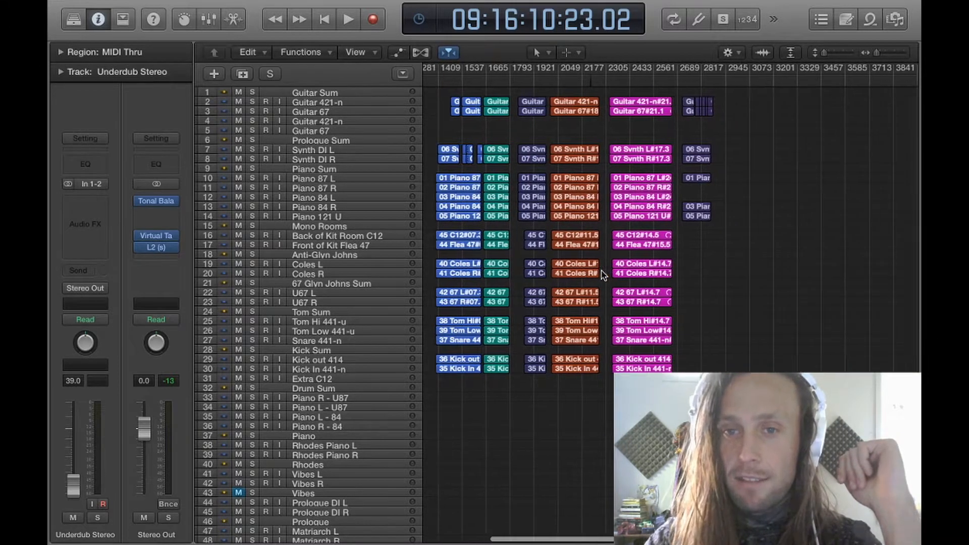
{"action": "scroll", "coordinate": [604, 275], "scroll_direction": "right", "scroll_amount": 5}
{"action": "scroll", "coordinate": [604, 274], "scroll_direction": "right", "scroll_amount": 5}
{"action": "scroll", "coordinate": [604, 275], "scroll_direction": "right", "scroll_amount": 5}
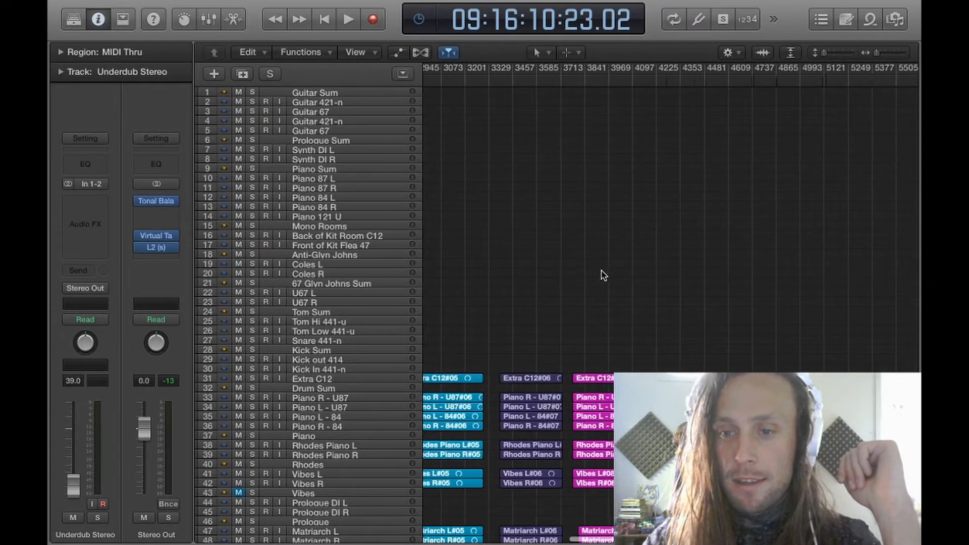
{"action": "scroll", "coordinate": [604, 275], "scroll_direction": "left", "scroll_amount": 15}
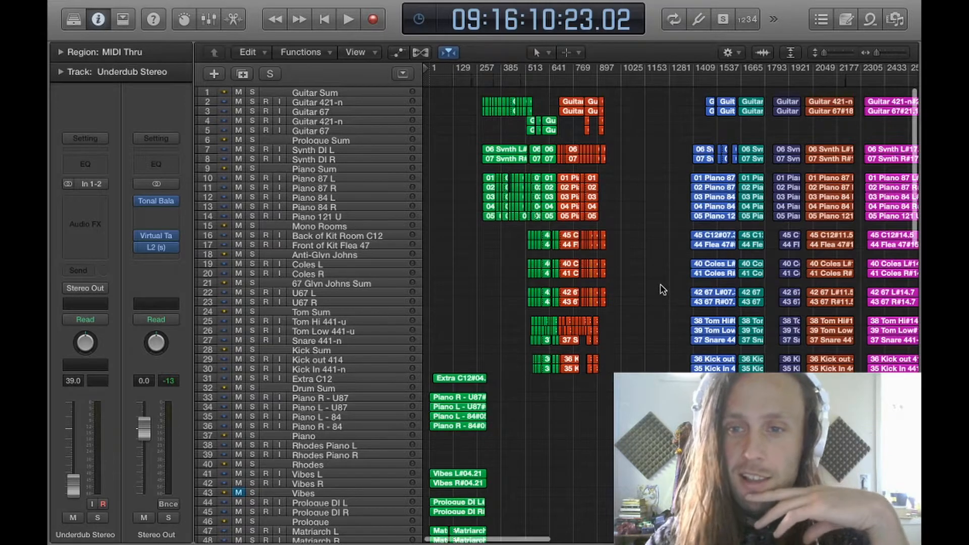
{"action": "scroll", "coordinate": [661, 289], "scroll_direction": "right", "scroll_amount": 10}
{"action": "scroll", "coordinate": [661, 290], "scroll_direction": "right", "scroll_amount": 3}
{"action": "scroll", "coordinate": [661, 289], "scroll_direction": "down", "scroll_amount": 5}
{"action": "scroll", "coordinate": [661, 289], "scroll_direction": "down", "scroll_amount": 5}
{"action": "scroll", "coordinate": [661, 290], "scroll_direction": "left", "scroll_amount": 10}
{"action": "scroll", "coordinate": [661, 290], "scroll_direction": "up", "scroll_amount": 5}
{"action": "scroll", "coordinate": [662, 289], "scroll_direction": "up", "scroll_amount": 10}
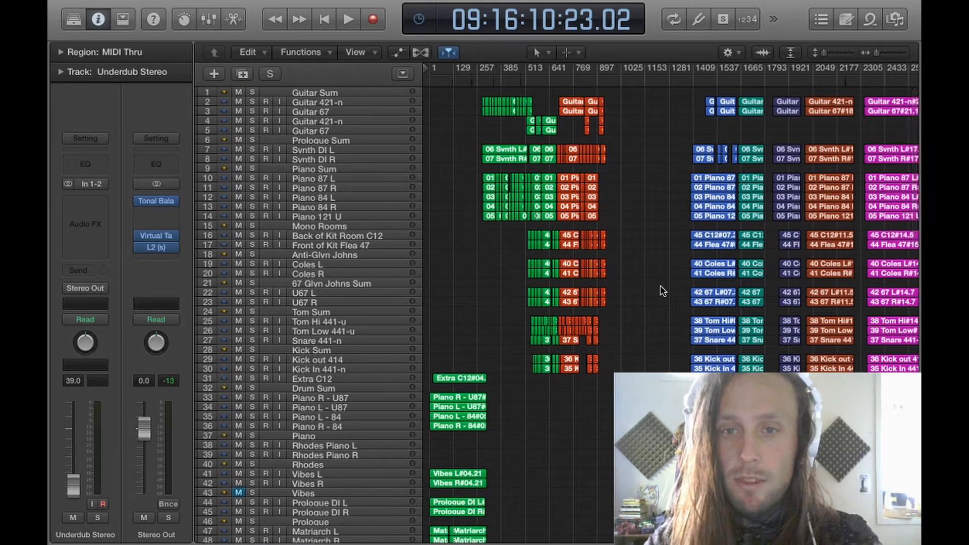
{"action": "scroll", "coordinate": [660, 289], "scroll_direction": "right", "scroll_amount": 5}
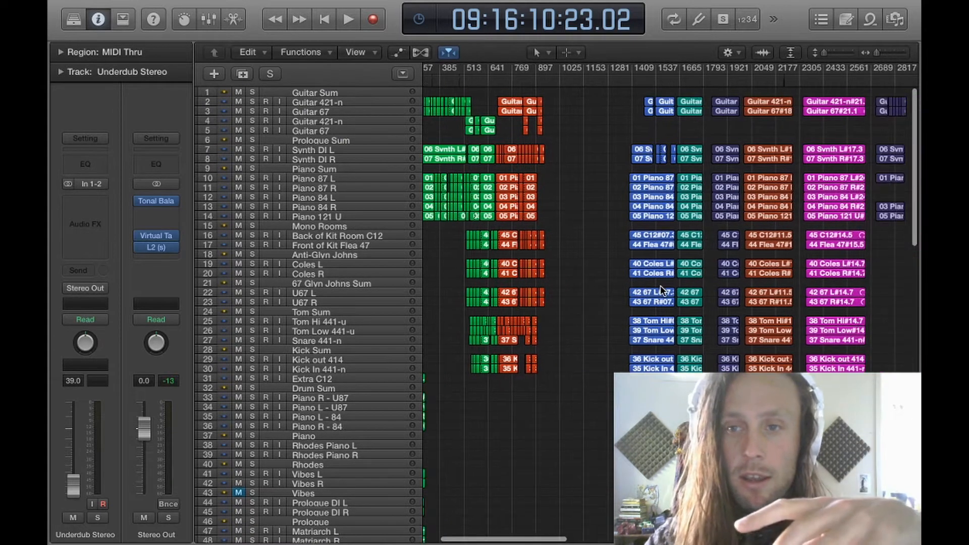
{"action": "scroll", "coordinate": [661, 289], "scroll_direction": "down", "scroll_amount": 1}
{"action": "scroll", "coordinate": [661, 286], "scroll_direction": "left", "scroll_amount": 5}
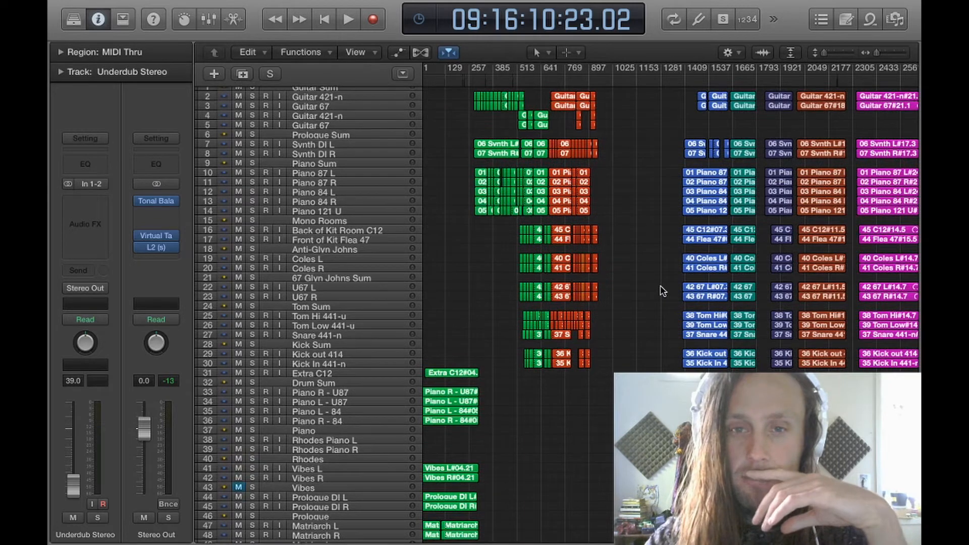
{"action": "scroll", "coordinate": [721, 244], "scroll_direction": "right", "scroll_amount": 5}
{"action": "scroll", "coordinate": [657, 261], "scroll_direction": "down", "scroll_amount": 6}
{"action": "scroll", "coordinate": [658, 261], "scroll_direction": "down", "scroll_amount": 3}
{"action": "scroll", "coordinate": [659, 264], "scroll_direction": "right", "scroll_amount": 5}
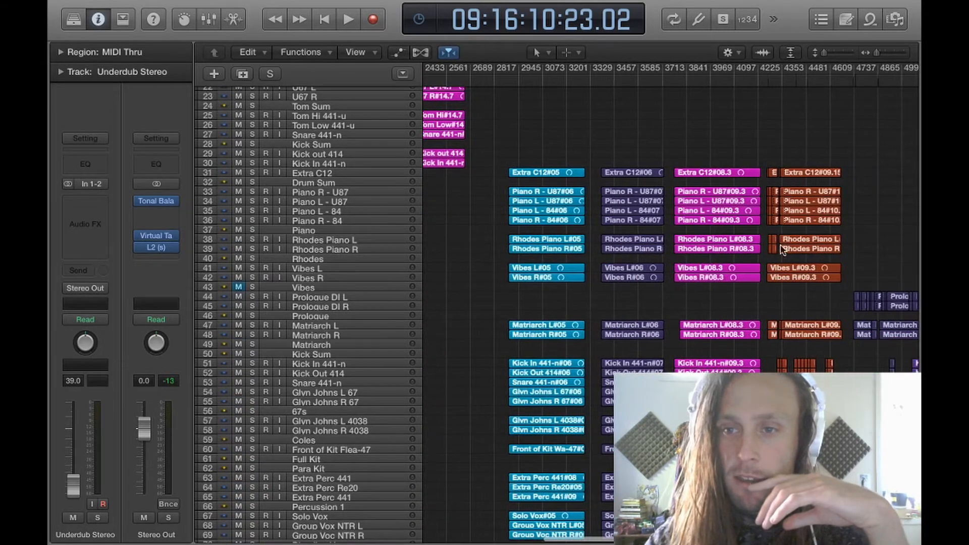
{"action": "scroll", "coordinate": [658, 264], "scroll_direction": "right", "scroll_amount": 5}
{"action": "scroll", "coordinate": [659, 263], "scroll_direction": "right", "scroll_amount": 5}
{"action": "scroll", "coordinate": [659, 264], "scroll_direction": "down", "scroll_amount": 8}
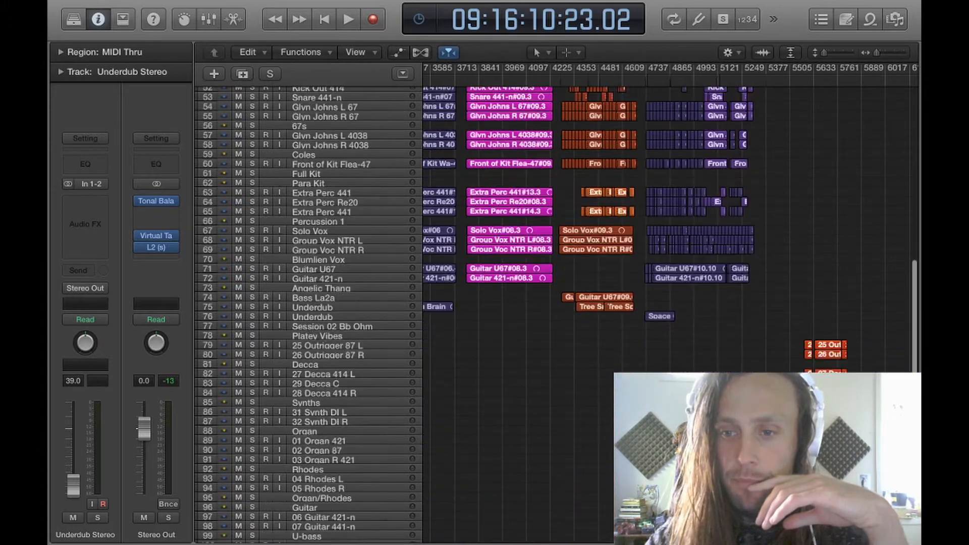
{"action": "scroll", "coordinate": [659, 264], "scroll_direction": "down", "scroll_amount": 5}
{"action": "scroll", "coordinate": [659, 264], "scroll_direction": "down", "scroll_amount": 3}
{"action": "scroll", "coordinate": [659, 263], "scroll_direction": "right", "scroll_amount": 5}
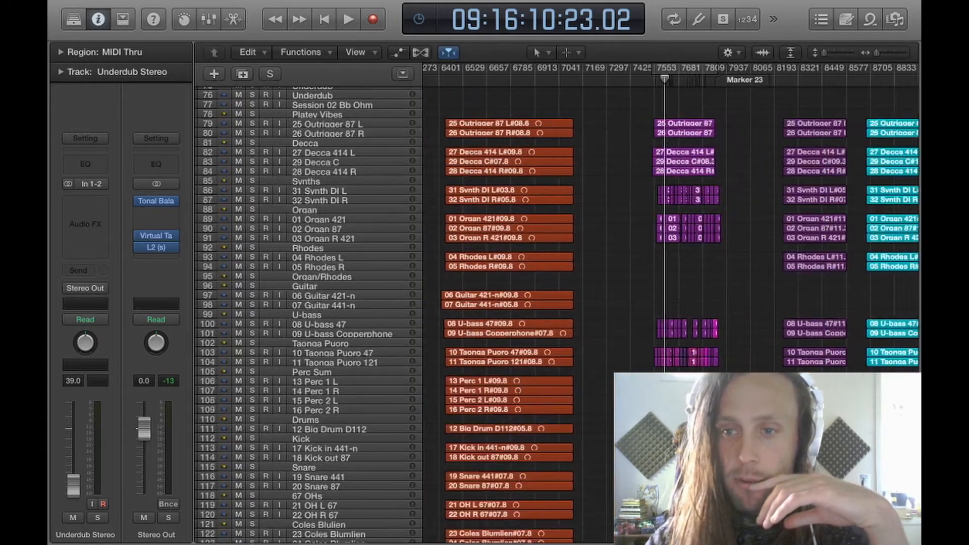
{"action": "scroll", "coordinate": [660, 263], "scroll_direction": "right", "scroll_amount": 4}
{"action": "scroll", "coordinate": [659, 263], "scroll_direction": "left", "scroll_amount": 5}
{"action": "scroll", "coordinate": [659, 264], "scroll_direction": "left", "scroll_amount": 3}
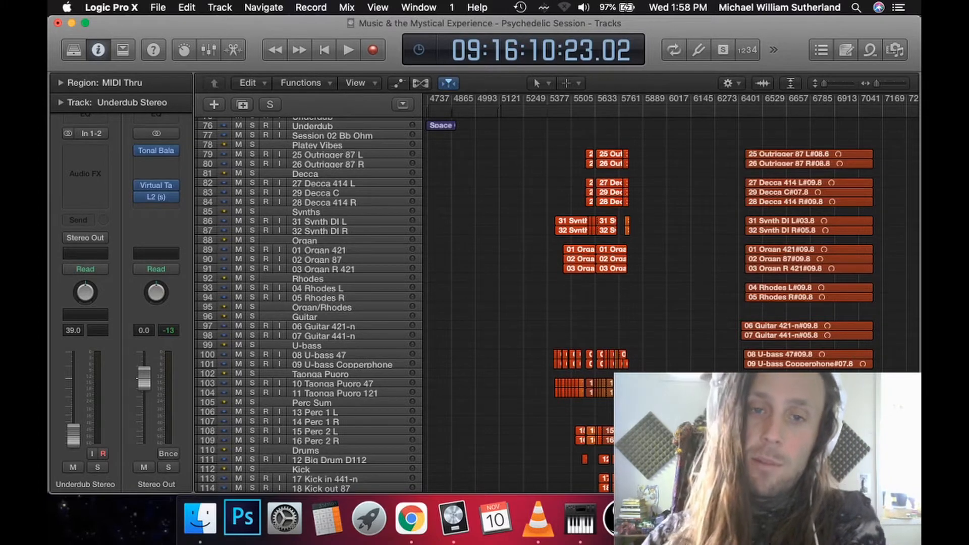
Step: Bring the thesis PDF forward and drag its window to the screen centre
{"action": "key", "text": "super+Tab"}
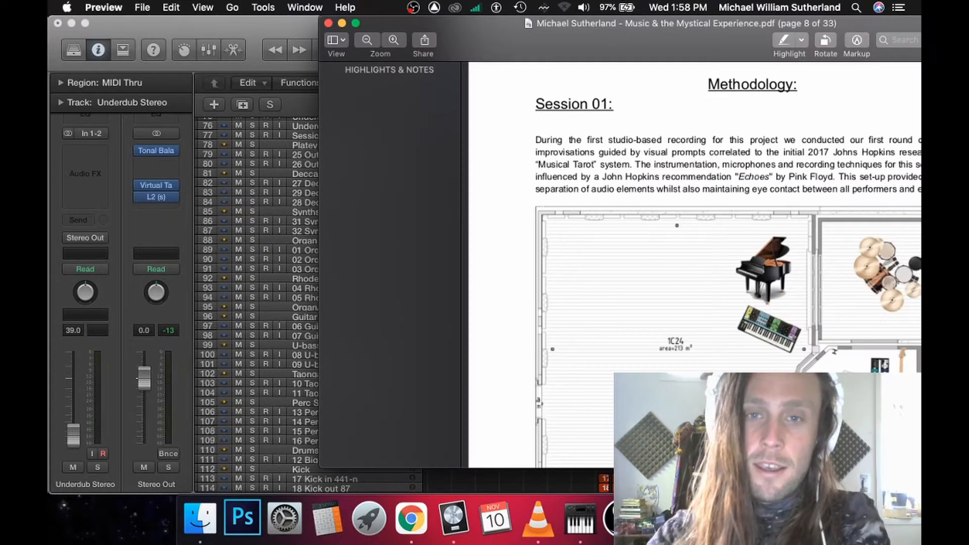
{"action": "left_click_drag", "start_coordinate": [742, 45], "coordinate": [514, 44]}
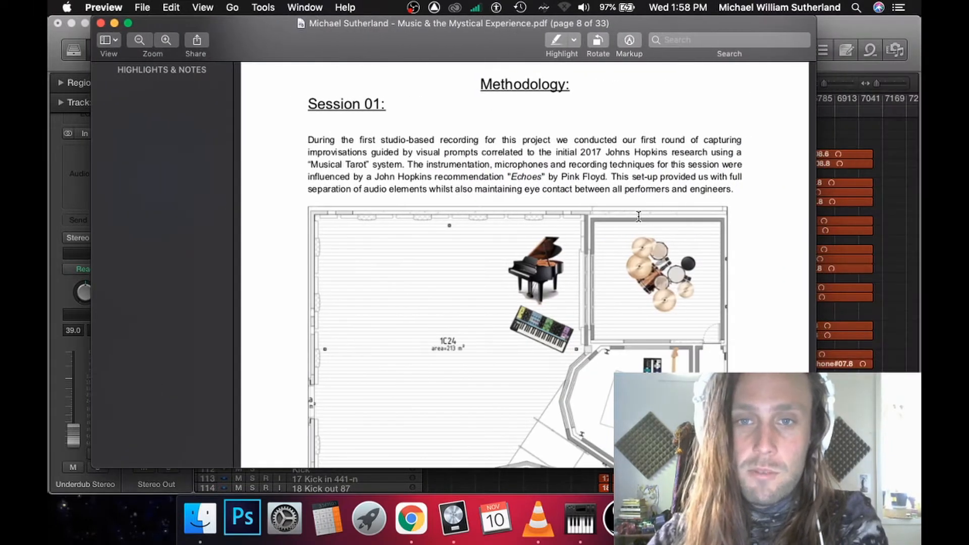
{"action": "scroll", "coordinate": [622, 269], "scroll_direction": "down", "scroll_amount": 3}
{"action": "scroll", "coordinate": [622, 269], "scroll_direction": "down", "scroll_amount": 3}
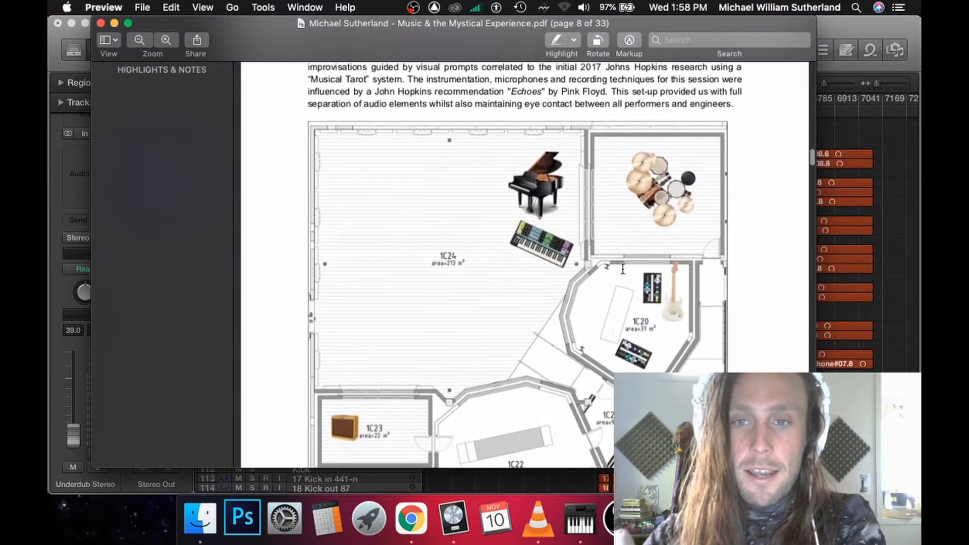
{"action": "scroll", "coordinate": [622, 269], "scroll_direction": "down", "scroll_amount": 1}
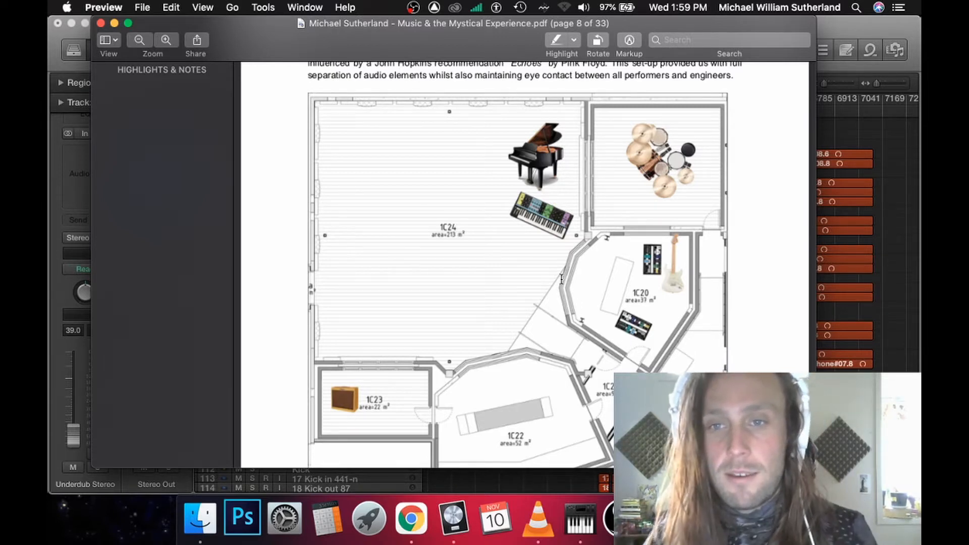
{"action": "scroll", "coordinate": [562, 280], "scroll_direction": "down", "scroll_amount": 5}
{"action": "scroll", "coordinate": [561, 281], "scroll_direction": "down", "scroll_amount": 3}
{"action": "scroll", "coordinate": [561, 280], "scroll_direction": "down", "scroll_amount": 8}
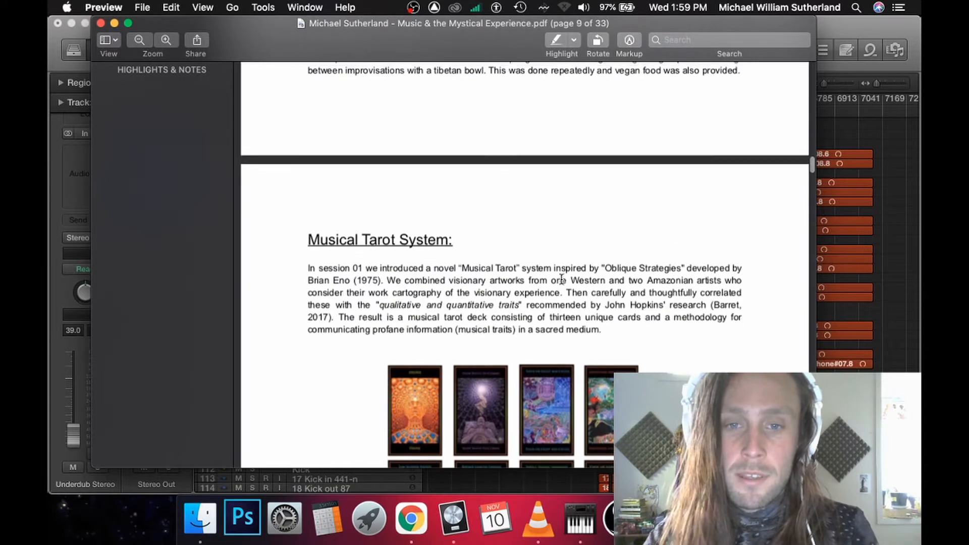
{"action": "scroll", "coordinate": [561, 281], "scroll_direction": "down", "scroll_amount": 3}
{"action": "scroll", "coordinate": [561, 280], "scroll_direction": "down", "scroll_amount": 3}
{"action": "scroll", "coordinate": [561, 281], "scroll_direction": "down", "scroll_amount": 2}
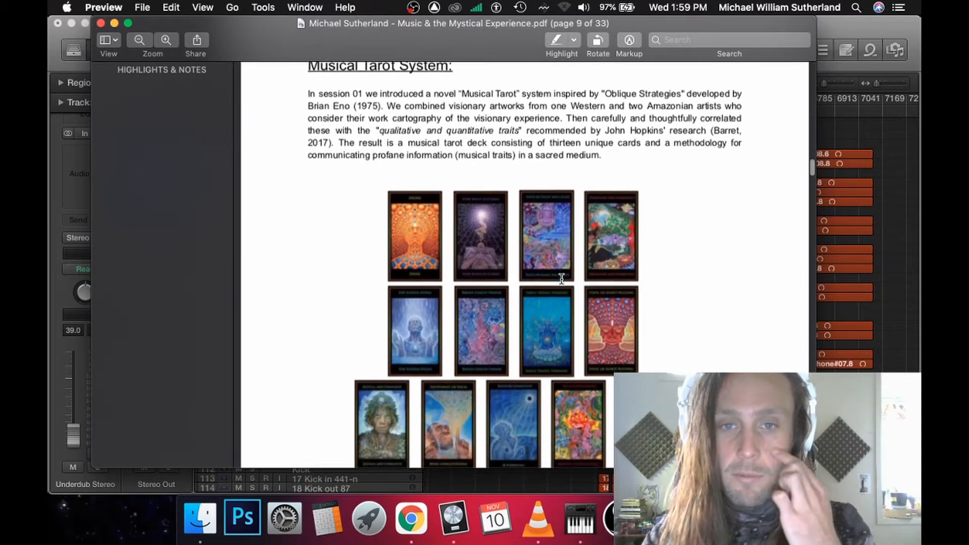
{"action": "scroll", "coordinate": [561, 281], "scroll_direction": "down", "scroll_amount": 2}
{"action": "scroll", "coordinate": [561, 280], "scroll_direction": "down", "scroll_amount": 2}
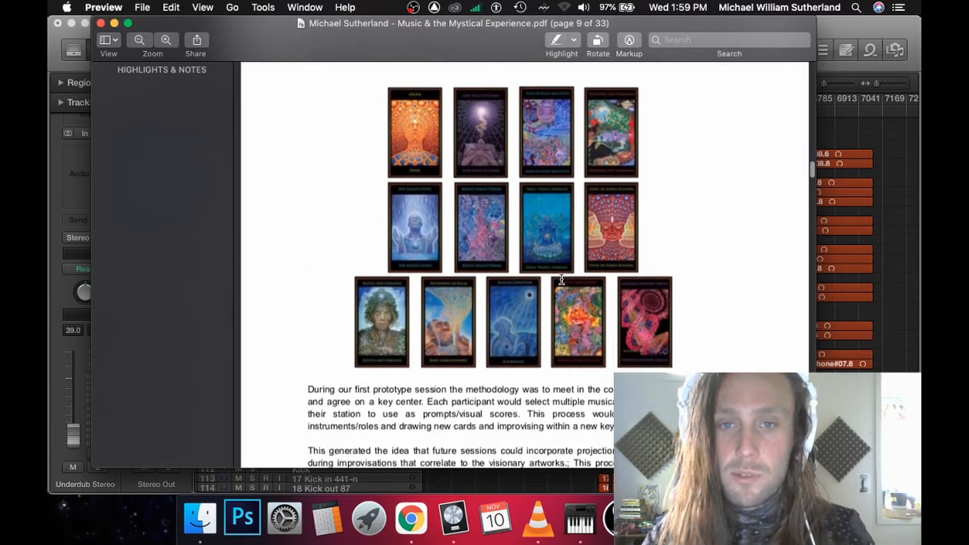
{"action": "scroll", "coordinate": [561, 281], "scroll_direction": "up", "scroll_amount": 4}
{"action": "scroll", "coordinate": [562, 280], "scroll_direction": "down", "scroll_amount": 1}
{"action": "scroll", "coordinate": [561, 280], "scroll_direction": "down", "scroll_amount": 1}
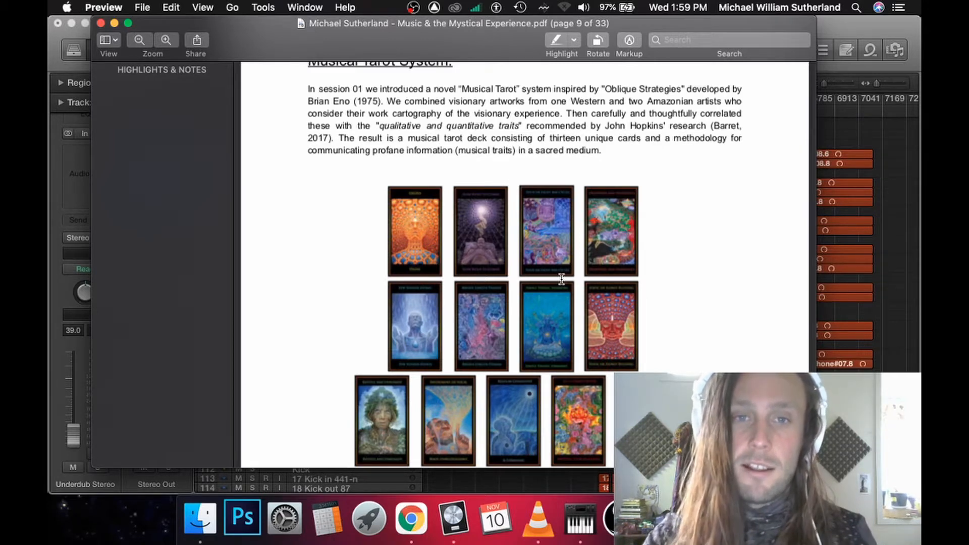
{"action": "scroll", "coordinate": [561, 279], "scroll_direction": "down", "scroll_amount": 4}
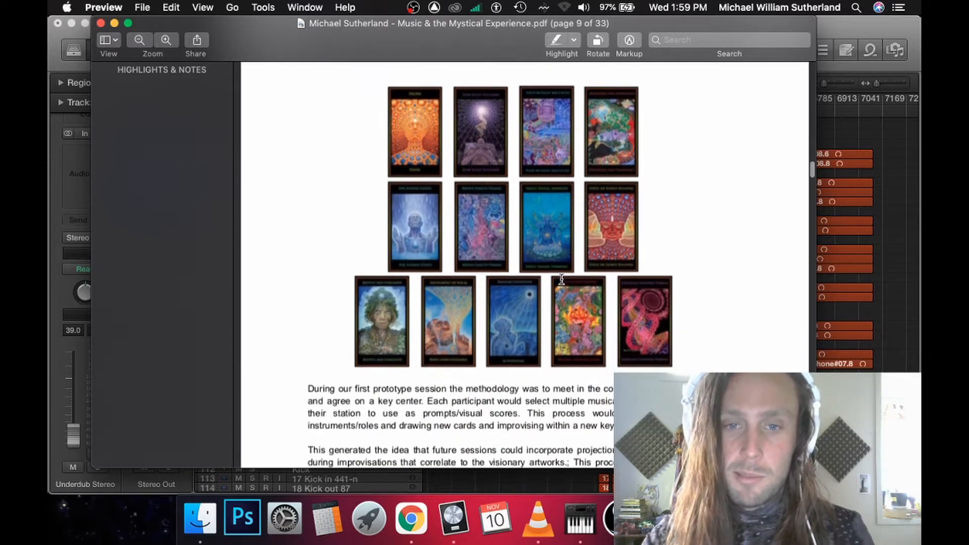
{"action": "scroll", "coordinate": [561, 278], "scroll_direction": "down", "scroll_amount": 1}
Step: Restore the thirteen tarot card images from the Dock, browse them, then close them
{"action": "left_click", "coordinate": [605, 518]}
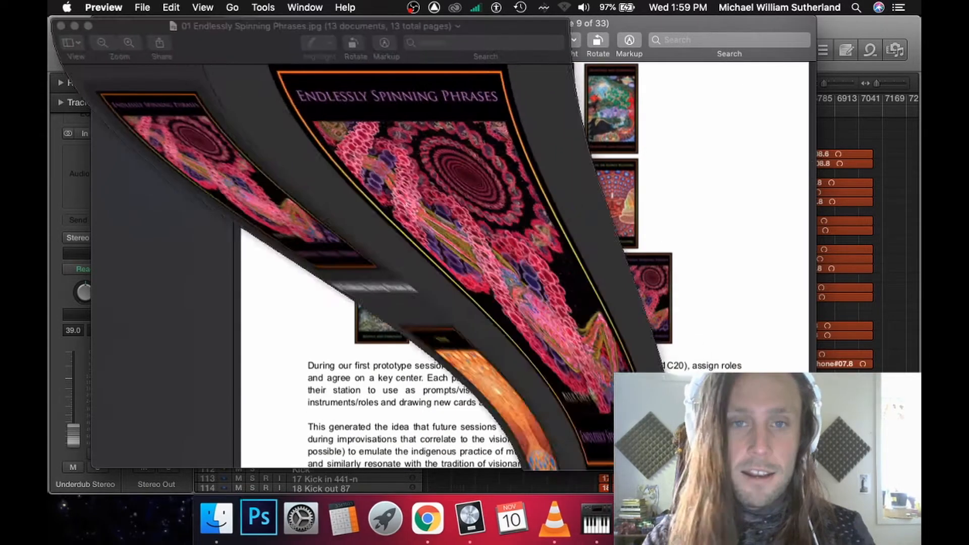
{"action": "scroll", "coordinate": [351, 314], "scroll_direction": "down", "scroll_amount": 5}
{"action": "scroll", "coordinate": [333, 303], "scroll_direction": "down", "scroll_amount": 5}
{"action": "scroll", "coordinate": [320, 302], "scroll_direction": "down", "scroll_amount": 5}
{"action": "scroll", "coordinate": [320, 302], "scroll_direction": "down", "scroll_amount": 5}
{"action": "scroll", "coordinate": [320, 301], "scroll_direction": "down", "scroll_amount": 5}
{"action": "scroll", "coordinate": [320, 302], "scroll_direction": "down", "scroll_amount": 3}
{"action": "scroll", "coordinate": [320, 301], "scroll_direction": "down", "scroll_amount": 5}
{"action": "scroll", "coordinate": [320, 302], "scroll_direction": "down", "scroll_amount": 5}
{"action": "scroll", "coordinate": [320, 302], "scroll_direction": "down", "scroll_amount": 5}
{"action": "scroll", "coordinate": [320, 301], "scroll_direction": "down", "scroll_amount": 3}
{"action": "scroll", "coordinate": [320, 301], "scroll_direction": "down", "scroll_amount": 5}
{"action": "scroll", "coordinate": [320, 301], "scroll_direction": "down", "scroll_amount": 5}
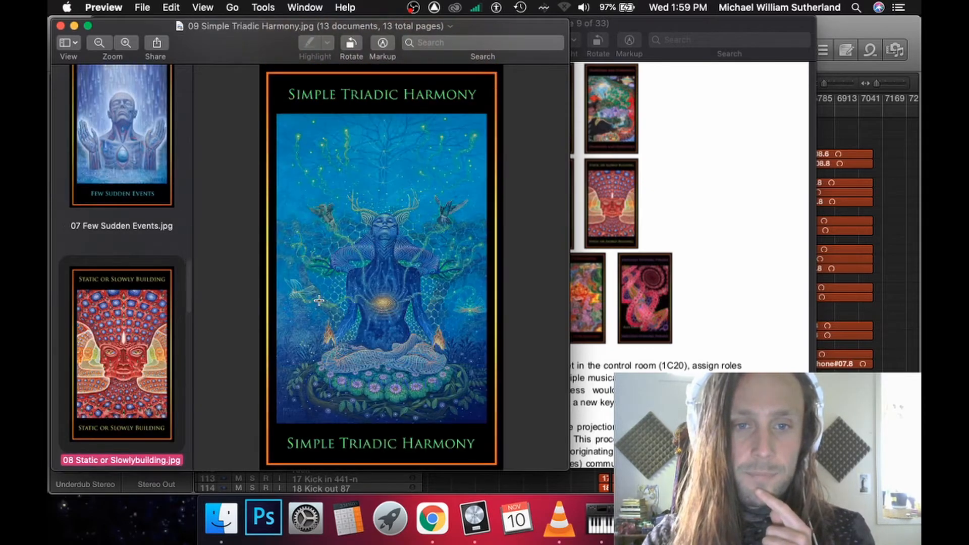
{"action": "scroll", "coordinate": [320, 302], "scroll_direction": "down", "scroll_amount": 5}
{"action": "scroll", "coordinate": [320, 302], "scroll_direction": "down", "scroll_amount": 4}
{"action": "scroll", "coordinate": [319, 301], "scroll_direction": "down", "scroll_amount": 5}
{"action": "scroll", "coordinate": [319, 302], "scroll_direction": "down", "scroll_amount": 5}
{"action": "scroll", "coordinate": [320, 301], "scroll_direction": "down", "scroll_amount": 4}
{"action": "scroll", "coordinate": [319, 302], "scroll_direction": "down", "scroll_amount": 2}
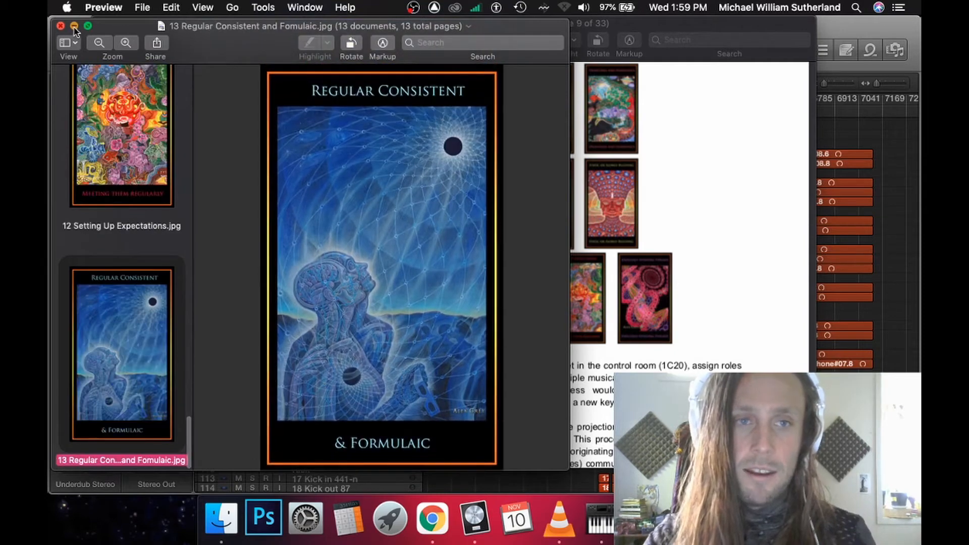
{"action": "left_click", "coordinate": [61, 27]}
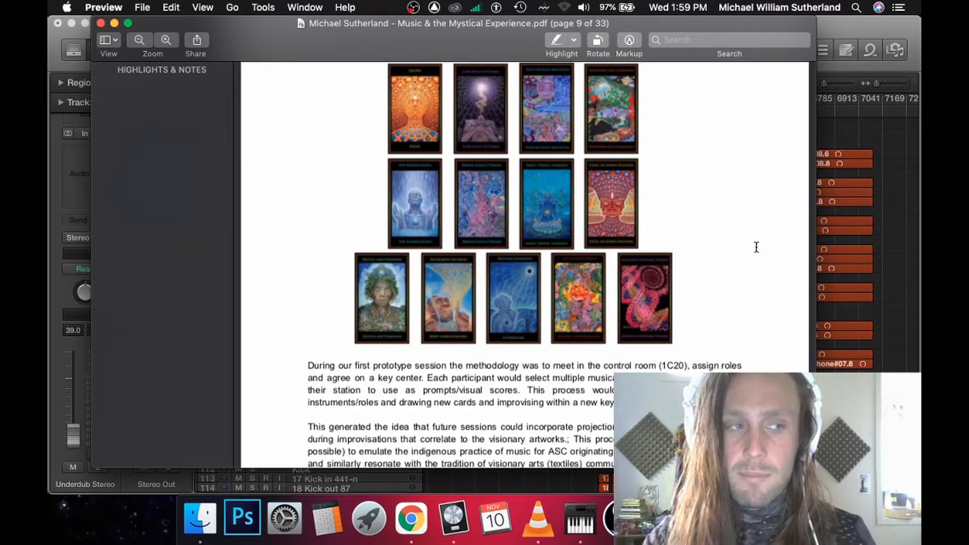
{"action": "scroll", "coordinate": [756, 248], "scroll_direction": "down", "scroll_amount": 10}
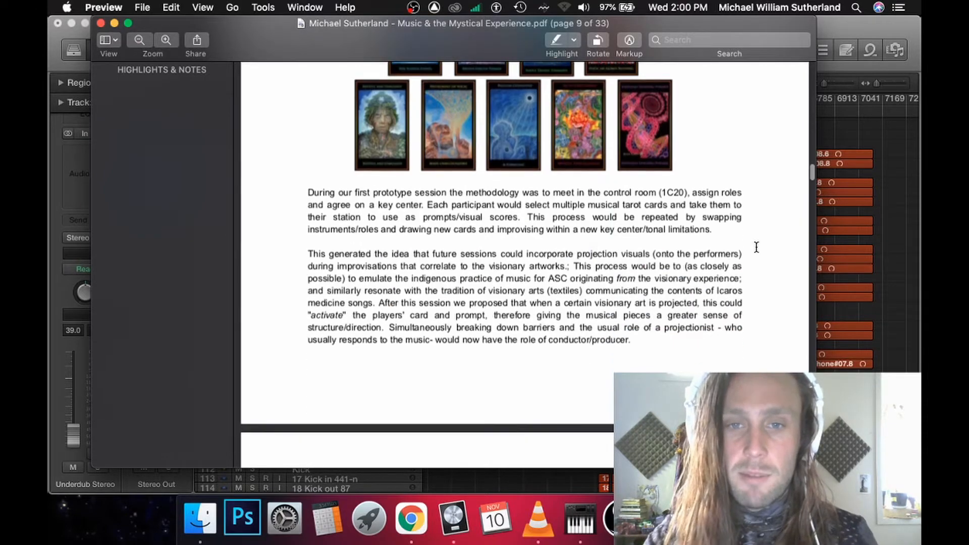
{"action": "scroll", "coordinate": [756, 248], "scroll_direction": "down", "scroll_amount": 1}
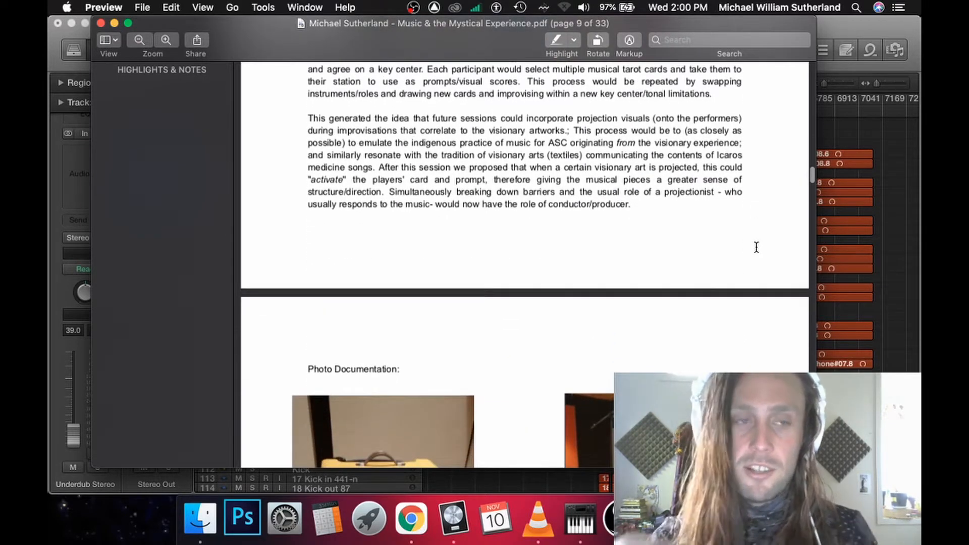
{"action": "scroll", "coordinate": [756, 247], "scroll_direction": "down", "scroll_amount": 5}
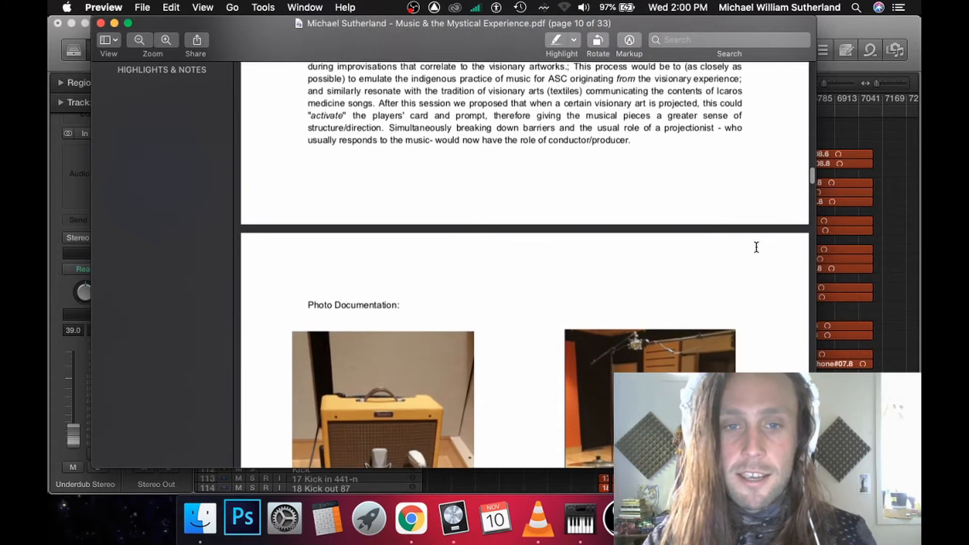
{"action": "scroll", "coordinate": [757, 248], "scroll_direction": "down", "scroll_amount": 5}
{"action": "scroll", "coordinate": [755, 247], "scroll_direction": "down", "scroll_amount": 3}
{"action": "scroll", "coordinate": [756, 247], "scroll_direction": "down", "scroll_amount": 5}
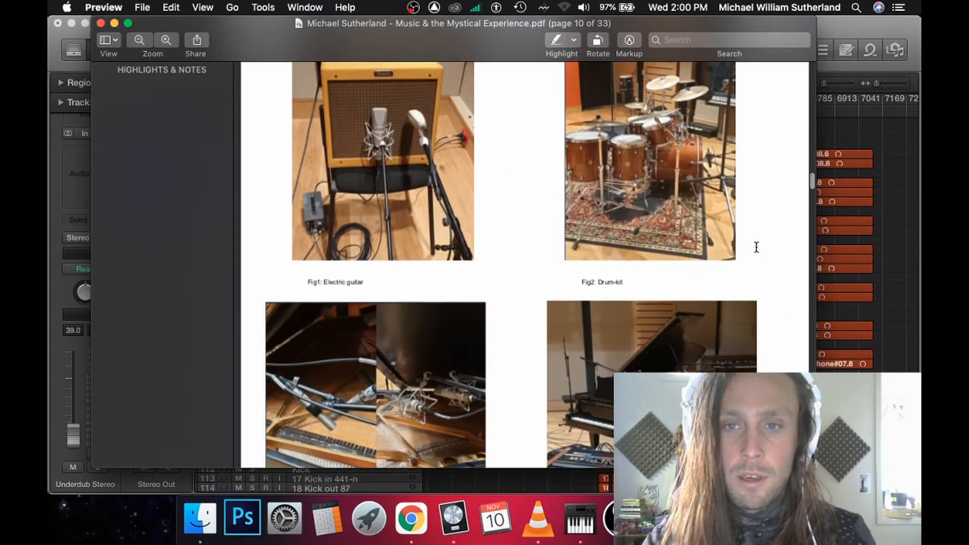
{"action": "scroll", "coordinate": [756, 248], "scroll_direction": "down", "scroll_amount": 3}
{"action": "scroll", "coordinate": [757, 248], "scroll_direction": "down", "scroll_amount": 3}
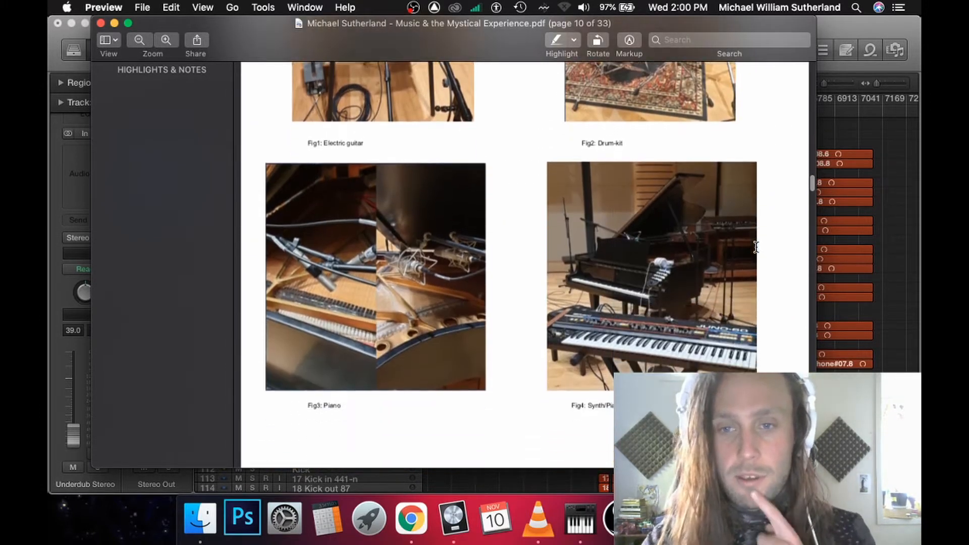
{"action": "scroll", "coordinate": [755, 248], "scroll_direction": "down", "scroll_amount": 3}
{"action": "scroll", "coordinate": [756, 247], "scroll_direction": "down", "scroll_amount": 8}
{"action": "scroll", "coordinate": [756, 247], "scroll_direction": "down", "scroll_amount": 2}
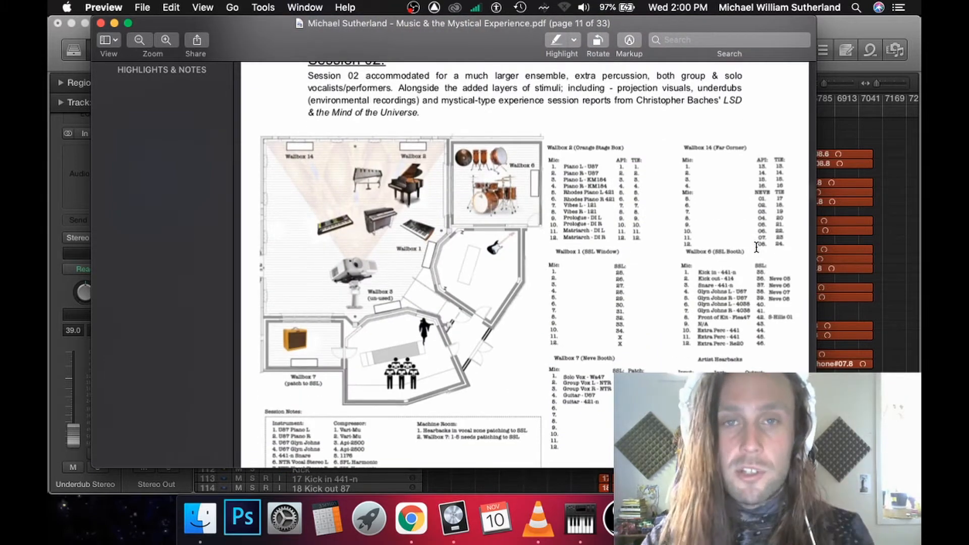
{"action": "scroll", "coordinate": [756, 248], "scroll_direction": "down", "scroll_amount": 2}
{"action": "scroll", "coordinate": [755, 247], "scroll_direction": "down", "scroll_amount": 1}
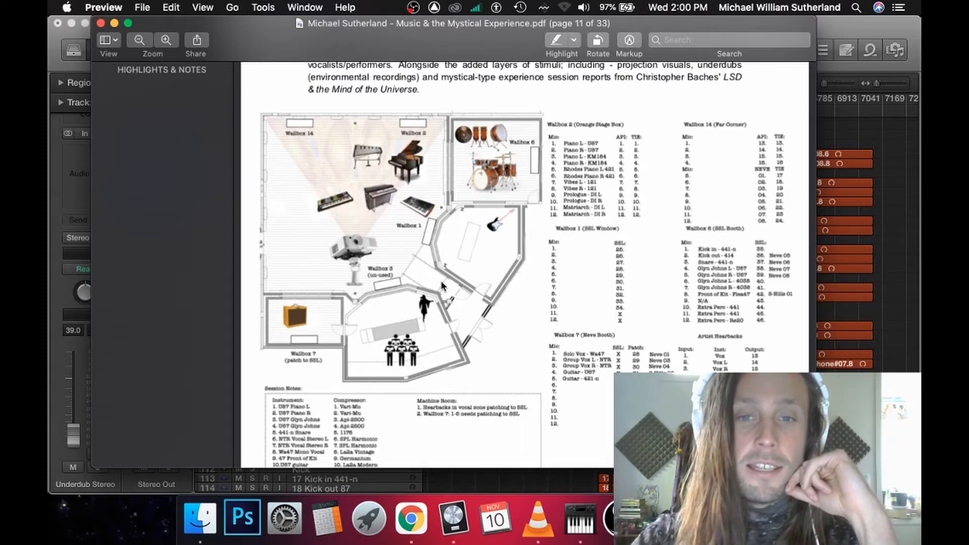
{"action": "scroll", "coordinate": [495, 336], "scroll_direction": "down", "scroll_amount": 5}
{"action": "scroll", "coordinate": [495, 336], "scroll_direction": "down", "scroll_amount": 8}
{"action": "scroll", "coordinate": [495, 336], "scroll_direction": "down", "scroll_amount": 8}
{"action": "scroll", "coordinate": [495, 336], "scroll_direction": "down", "scroll_amount": 8}
{"action": "scroll", "coordinate": [495, 336], "scroll_direction": "down", "scroll_amount": 5}
{"action": "scroll", "coordinate": [494, 340], "scroll_direction": "down", "scroll_amount": 3}
{"action": "scroll", "coordinate": [495, 341], "scroll_direction": "up", "scroll_amount": 3}
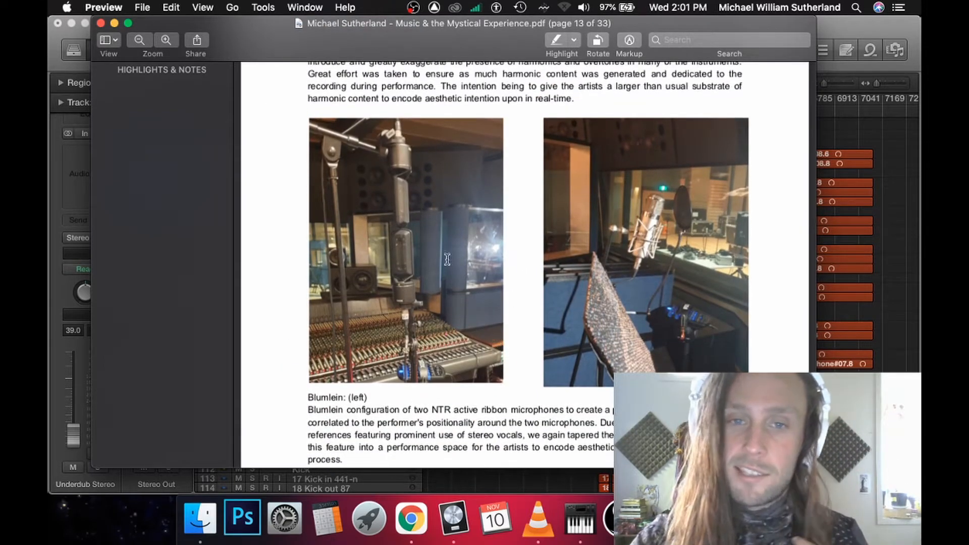
{"action": "scroll", "coordinate": [606, 340], "scroll_direction": "down", "scroll_amount": 8}
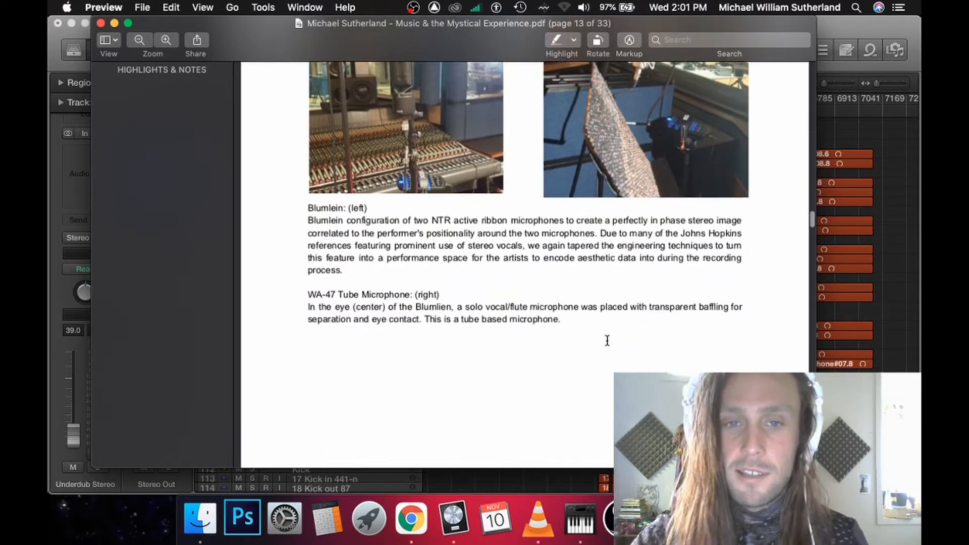
{"action": "scroll", "coordinate": [607, 341], "scroll_direction": "down", "scroll_amount": 8}
{"action": "scroll", "coordinate": [607, 341], "scroll_direction": "down", "scroll_amount": 4}
{"action": "scroll", "coordinate": [606, 341], "scroll_direction": "down", "scroll_amount": 3}
{"action": "scroll", "coordinate": [607, 341], "scroll_direction": "down", "scroll_amount": 4}
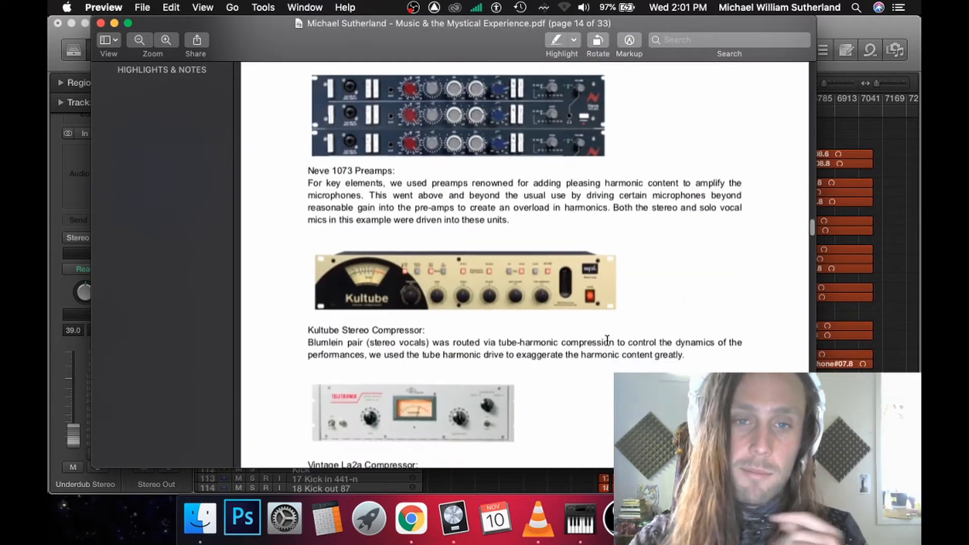
{"action": "scroll", "coordinate": [607, 341], "scroll_direction": "down", "scroll_amount": 4}
{"action": "scroll", "coordinate": [607, 341], "scroll_direction": "down", "scroll_amount": 3}
{"action": "scroll", "coordinate": [607, 340], "scroll_direction": "down", "scroll_amount": 3}
{"action": "scroll", "coordinate": [607, 341], "scroll_direction": "down", "scroll_amount": 4}
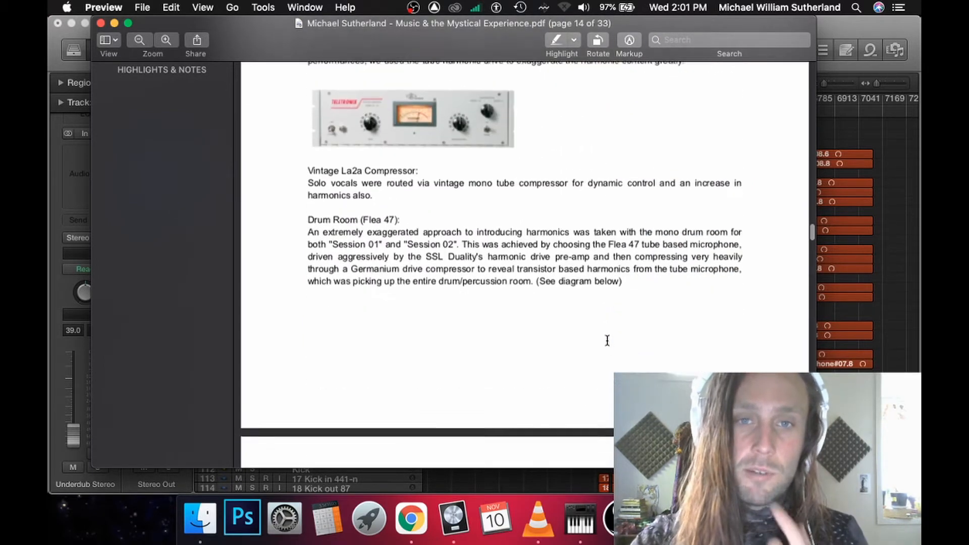
{"action": "scroll", "coordinate": [607, 341], "scroll_direction": "down", "scroll_amount": 2}
{"action": "scroll", "coordinate": [607, 341], "scroll_direction": "down", "scroll_amount": 4}
{"action": "scroll", "coordinate": [607, 341], "scroll_direction": "down", "scroll_amount": 5}
{"action": "scroll", "coordinate": [607, 341], "scroll_direction": "down", "scroll_amount": 5}
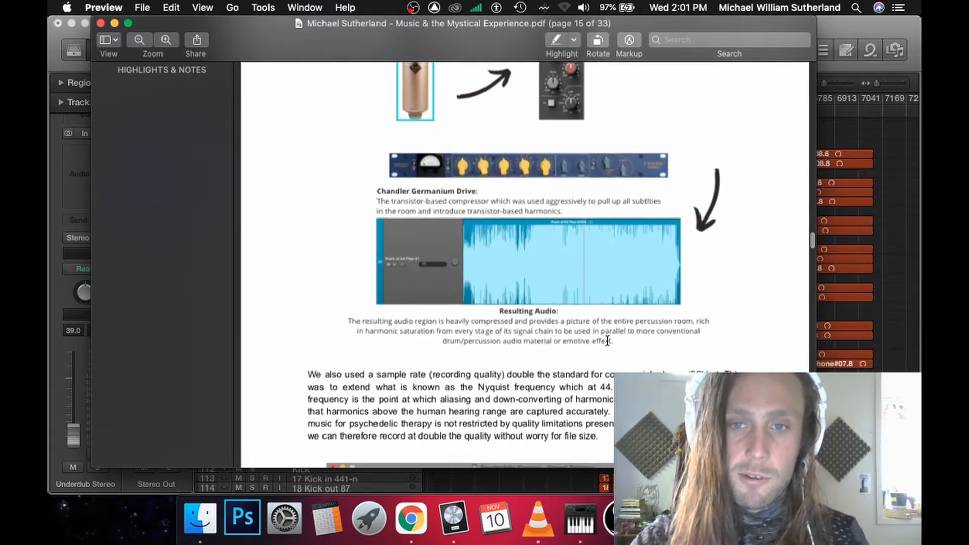
{"action": "scroll", "coordinate": [607, 341], "scroll_direction": "down", "scroll_amount": 4}
{"action": "scroll", "coordinate": [606, 340], "scroll_direction": "up", "scroll_amount": 4}
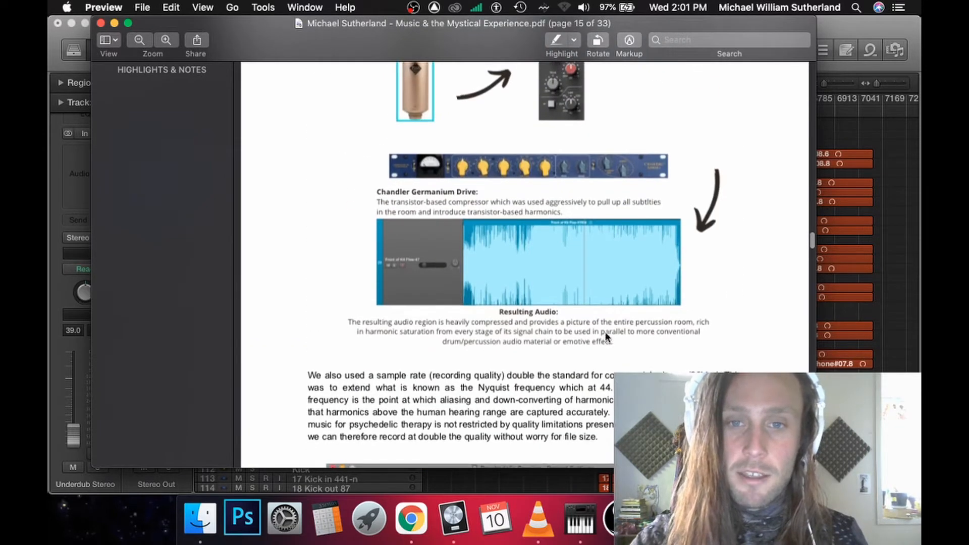
{"action": "scroll", "coordinate": [593, 288], "scroll_direction": "down", "scroll_amount": 5}
{"action": "scroll", "coordinate": [598, 334], "scroll_direction": "down", "scroll_amount": 6}
{"action": "scroll", "coordinate": [607, 378], "scroll_direction": "down", "scroll_amount": 6}
{"action": "scroll", "coordinate": [606, 378], "scroll_direction": "down", "scroll_amount": 3}
{"action": "scroll", "coordinate": [607, 378], "scroll_direction": "up", "scroll_amount": 3}
{"action": "scroll", "coordinate": [606, 378], "scroll_direction": "up", "scroll_amount": 3}
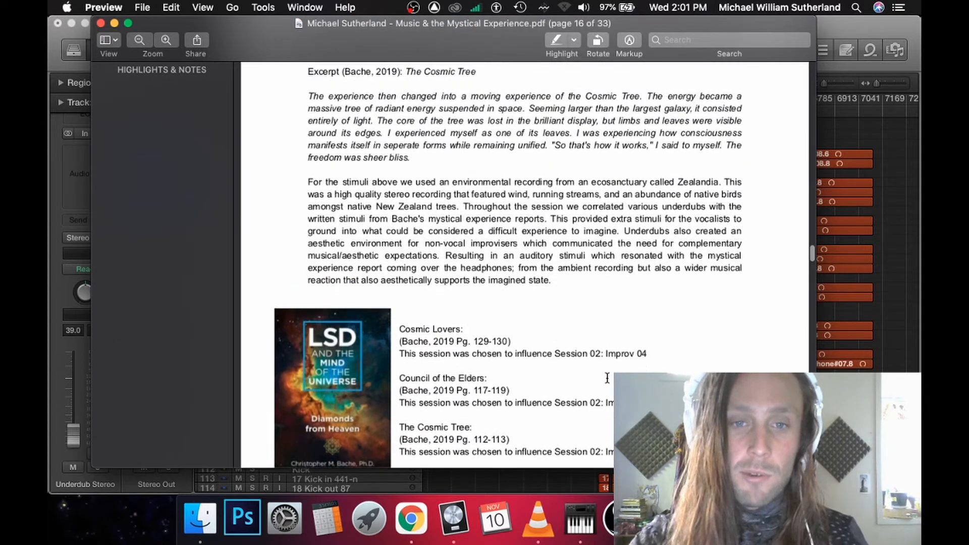
{"action": "scroll", "coordinate": [606, 378], "scroll_direction": "up", "scroll_amount": 3}
{"action": "scroll", "coordinate": [607, 378], "scroll_direction": "up", "scroll_amount": 2}
{"action": "scroll", "coordinate": [607, 378], "scroll_direction": "up", "scroll_amount": 2}
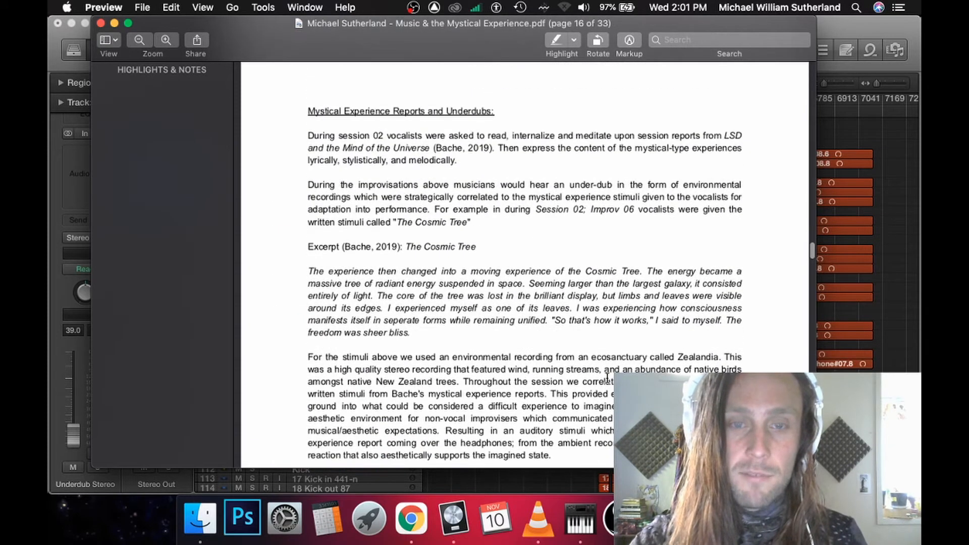
{"action": "scroll", "coordinate": [607, 378], "scroll_direction": "down", "scroll_amount": 2}
{"action": "scroll", "coordinate": [606, 378], "scroll_direction": "down", "scroll_amount": 5}
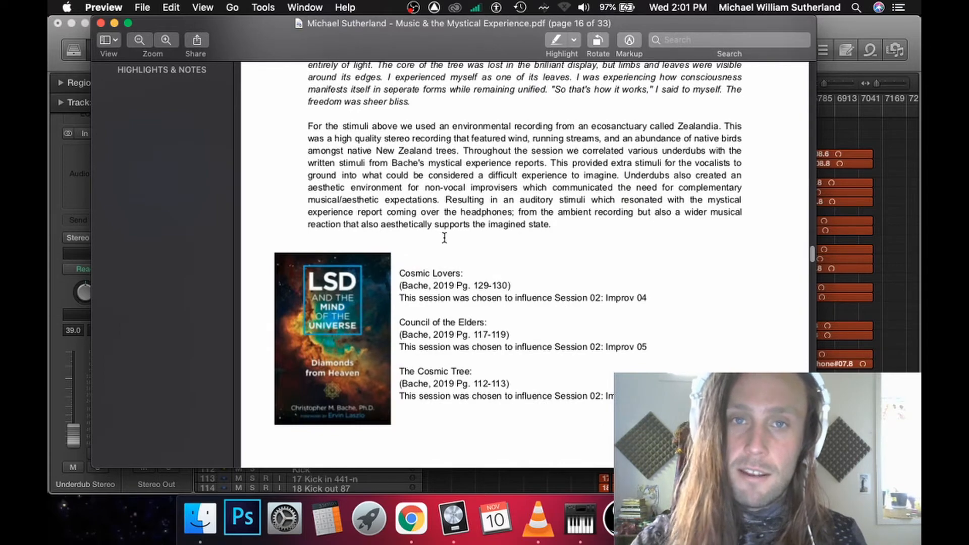
{"action": "scroll", "coordinate": [441, 239], "scroll_direction": "down", "scroll_amount": 2}
{"action": "scroll", "coordinate": [442, 240], "scroll_direction": "down", "scroll_amount": 3}
{"action": "scroll", "coordinate": [442, 239], "scroll_direction": "down", "scroll_amount": 4}
{"action": "scroll", "coordinate": [441, 240], "scroll_direction": "down", "scroll_amount": 4}
{"action": "scroll", "coordinate": [441, 239], "scroll_direction": "down", "scroll_amount": 3}
{"action": "scroll", "coordinate": [442, 240], "scroll_direction": "down", "scroll_amount": 2}
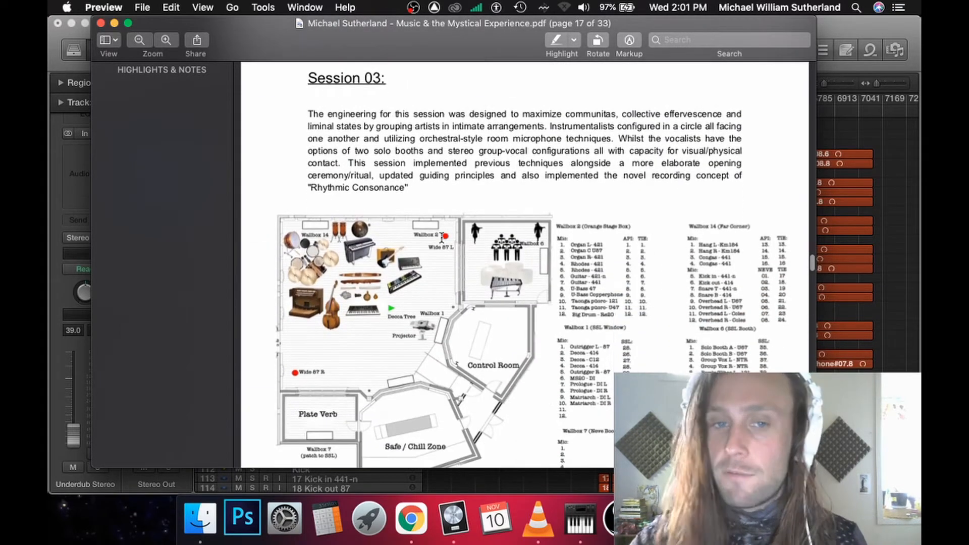
{"action": "scroll", "coordinate": [442, 240], "scroll_direction": "down", "scroll_amount": 3}
{"action": "scroll", "coordinate": [442, 239], "scroll_direction": "down", "scroll_amount": 3}
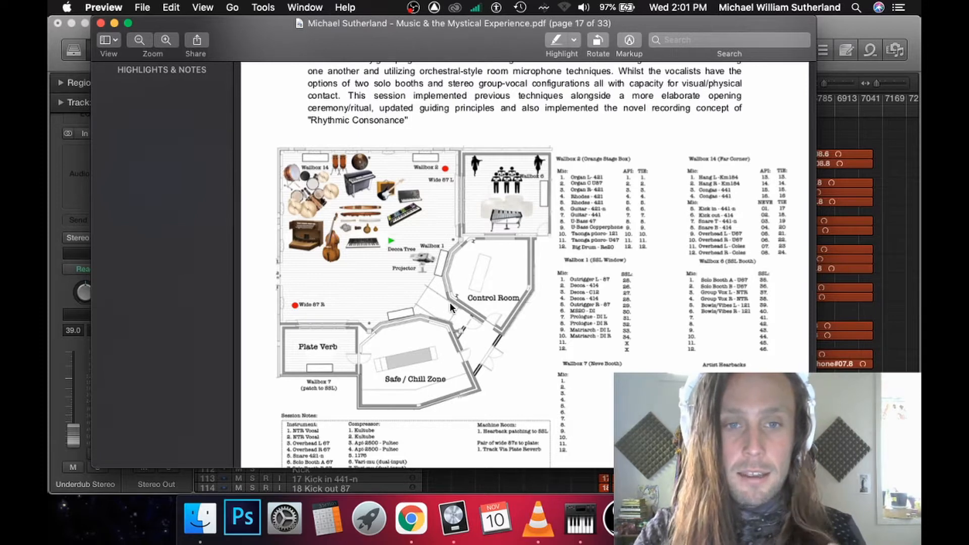
{"action": "scroll", "coordinate": [449, 302], "scroll_direction": "down", "scroll_amount": 2}
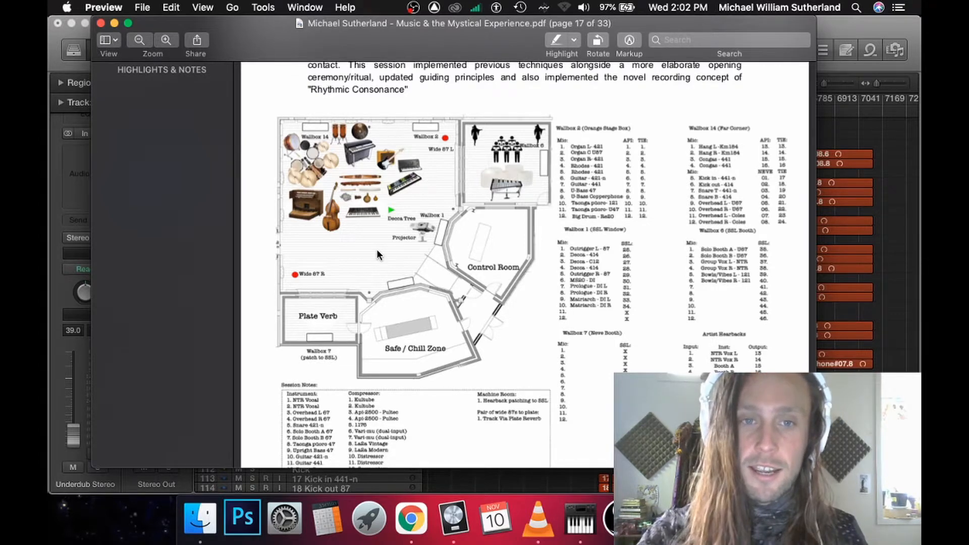
{"action": "scroll", "coordinate": [377, 249], "scroll_direction": "down", "scroll_amount": 5}
{"action": "scroll", "coordinate": [376, 249], "scroll_direction": "down", "scroll_amount": 5}
{"action": "scroll", "coordinate": [377, 249], "scroll_direction": "down", "scroll_amount": 5}
{"action": "scroll", "coordinate": [376, 249], "scroll_direction": "up", "scroll_amount": 5}
{"action": "scroll", "coordinate": [377, 248], "scroll_direction": "up", "scroll_amount": 5}
{"action": "scroll", "coordinate": [376, 249], "scroll_direction": "up", "scroll_amount": 5}
{"action": "scroll", "coordinate": [376, 249], "scroll_direction": "up", "scroll_amount": 5}
{"action": "scroll", "coordinate": [377, 249], "scroll_direction": "up", "scroll_amount": 3}
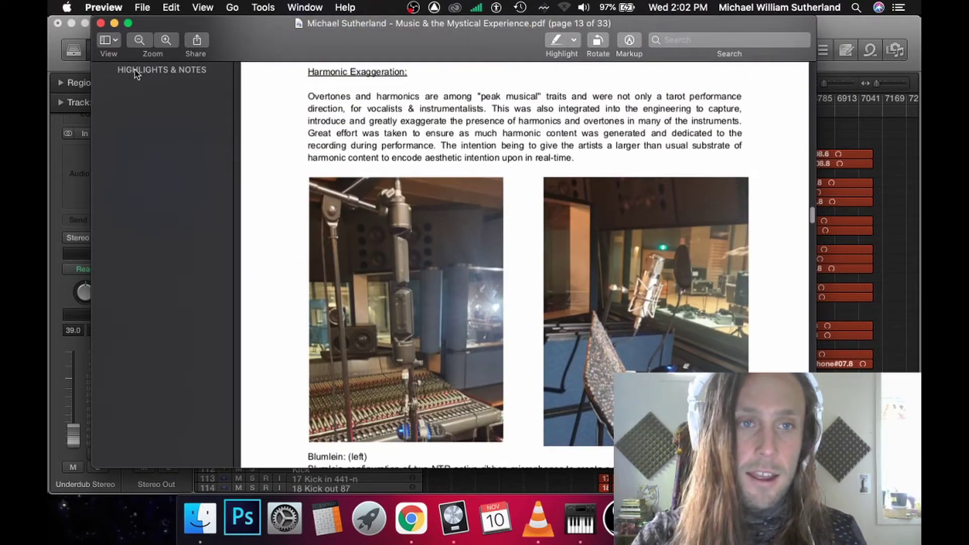
Step: Minimise the PDF and expand the Logic session window to full screen
{"action": "left_click", "coordinate": [115, 23]}
{"action": "left_click", "coordinate": [321, 20]}
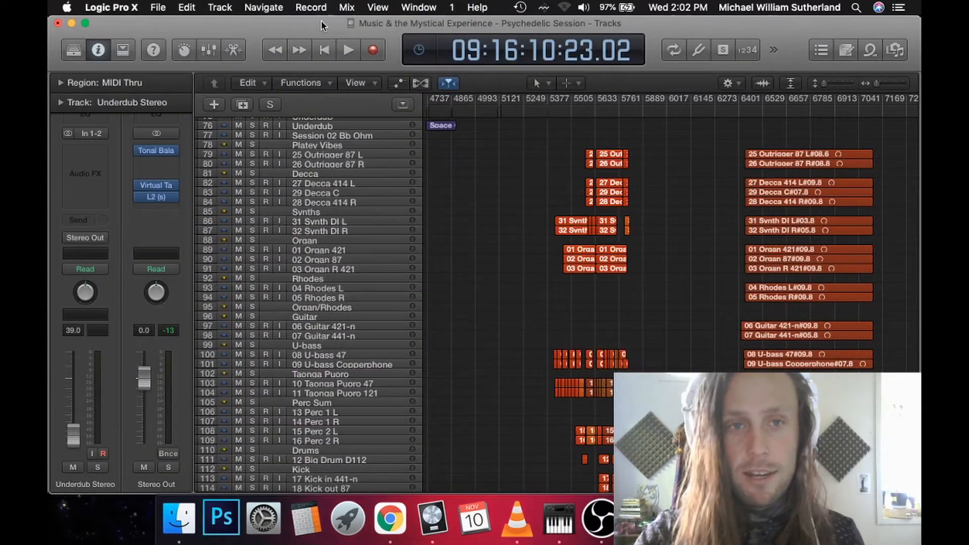
{"action": "left_click", "coordinate": [85, 26]}
{"action": "scroll", "coordinate": [608, 211], "scroll_direction": "left", "scroll_amount": 15}
{"action": "scroll", "coordinate": [608, 211], "scroll_direction": "up", "scroll_amount": 10}
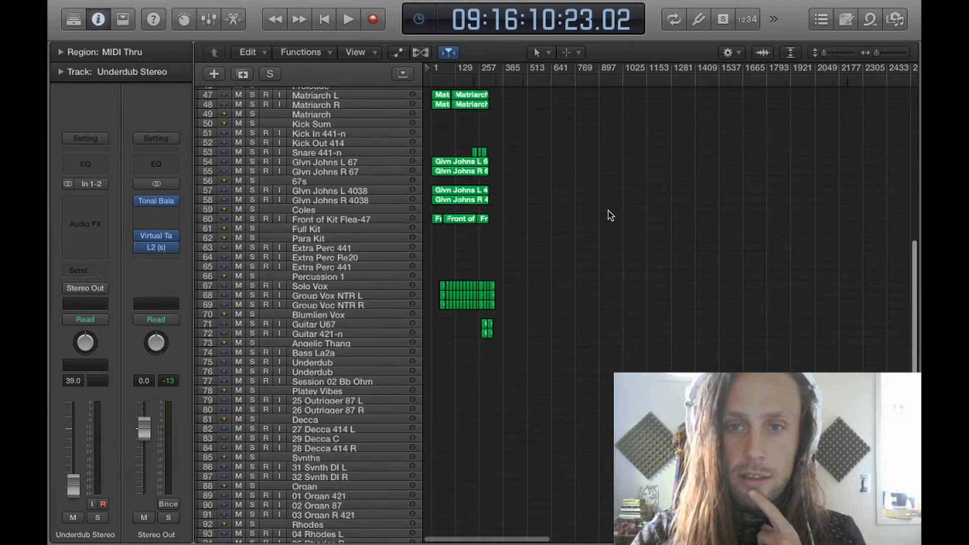
{"action": "scroll", "coordinate": [608, 210], "scroll_direction": "up", "scroll_amount": 15}
{"action": "scroll", "coordinate": [608, 210], "scroll_direction": "right", "scroll_amount": 10}
{"action": "scroll", "coordinate": [609, 211], "scroll_direction": "right", "scroll_amount": 5}
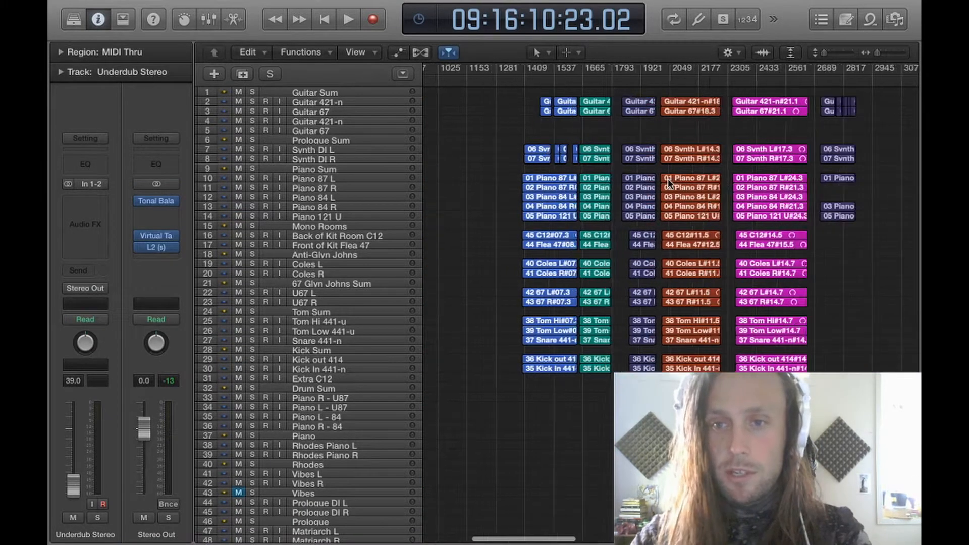
{"action": "scroll", "coordinate": [668, 182], "scroll_direction": "right", "scroll_amount": 5}
{"action": "scroll", "coordinate": [667, 181], "scroll_direction": "up", "scroll_amount": 5, "text": "alt"}
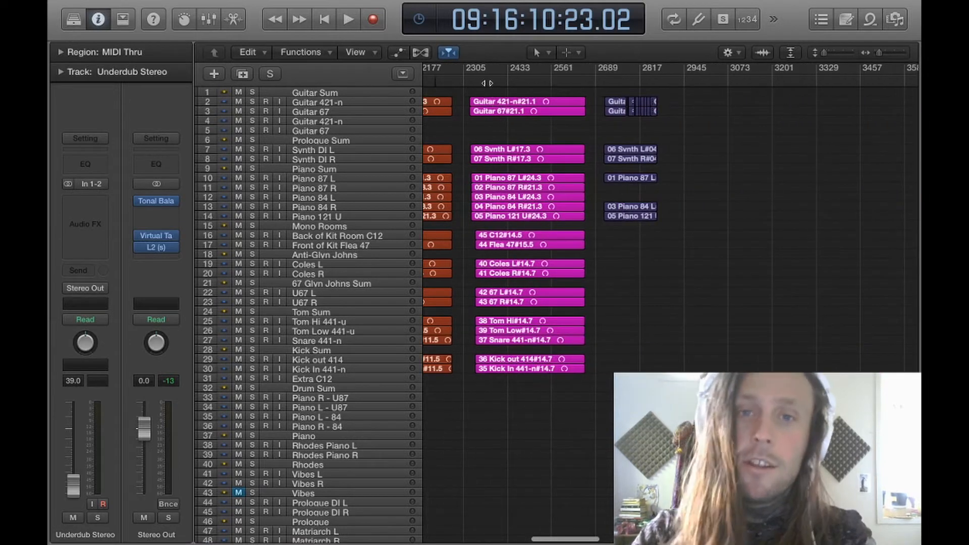
Step: Play from near the takes' start around bar 2335 with taller rows and a zoomed-in timeline
{"action": "left_click", "coordinate": [486, 72]}
{"action": "scroll", "coordinate": [575, 216], "scroll_direction": "up", "scroll_amount": 3, "text": "alt"}
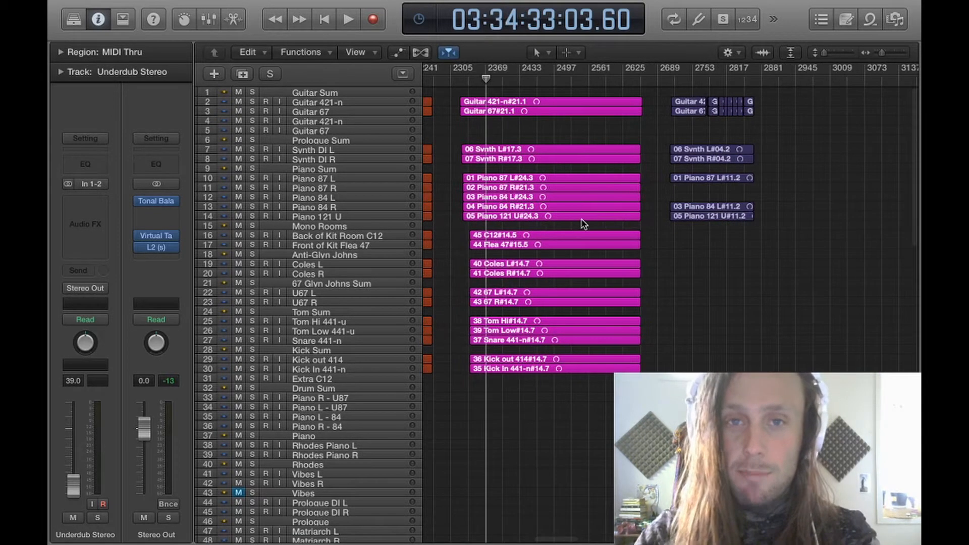
{"action": "left_click_drag", "start_coordinate": [487, 72], "coordinate": [489, 71]}
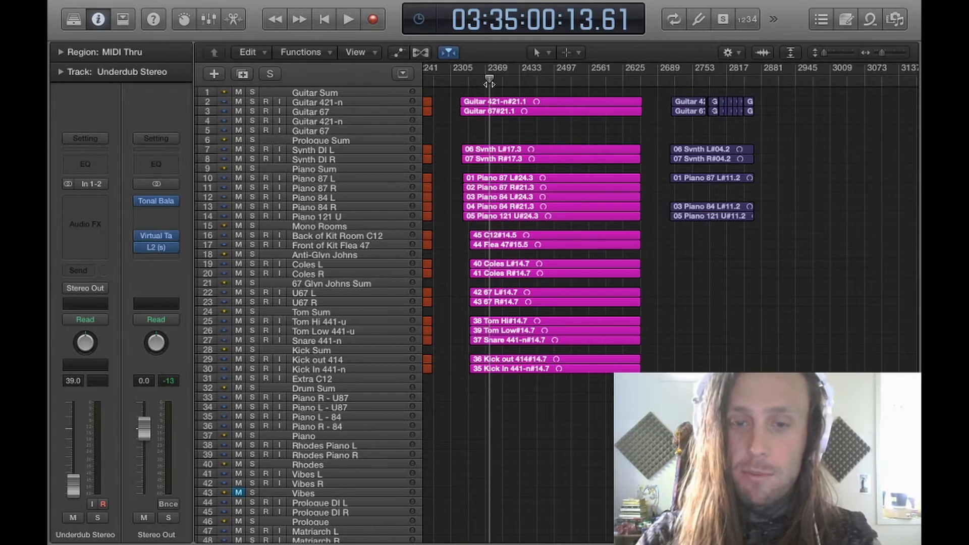
{"action": "key", "text": "space"}
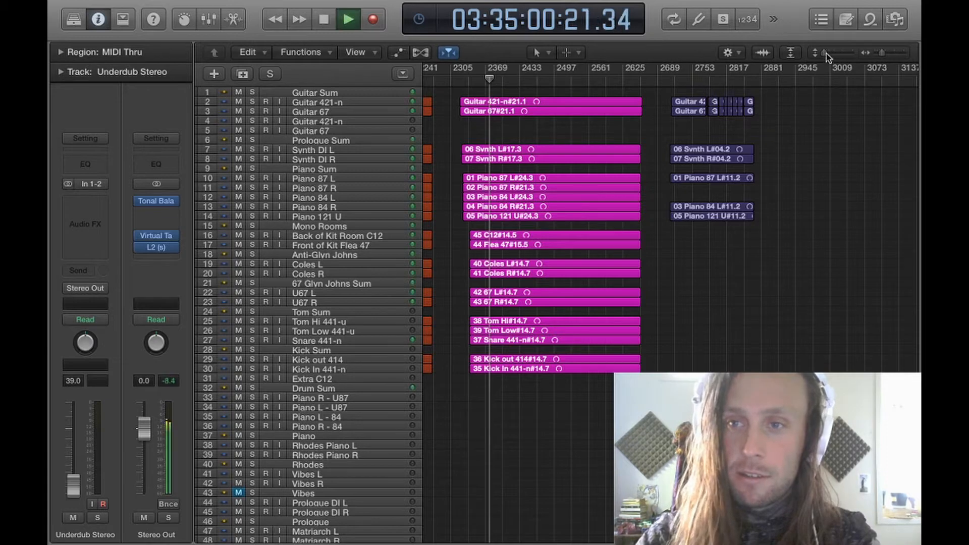
{"action": "left_click_drag", "start_coordinate": [826, 55], "coordinate": [837, 59]}
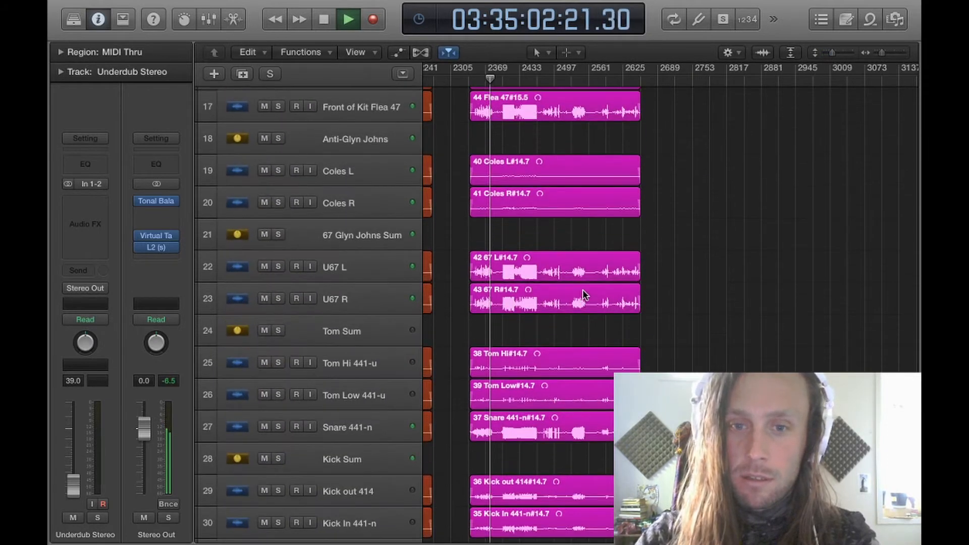
{"action": "scroll", "coordinate": [582, 295], "scroll_direction": "down", "scroll_amount": 3}
{"action": "key", "text": "super+Right"}
{"action": "key", "text": "super+Right"}
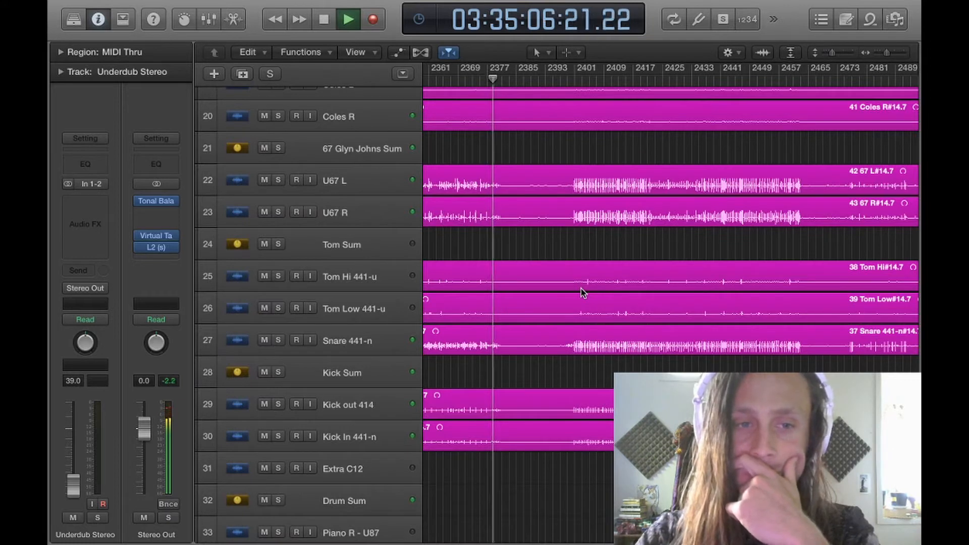
{"action": "key", "text": "super+Right"}
{"action": "key", "text": "super+Right"}
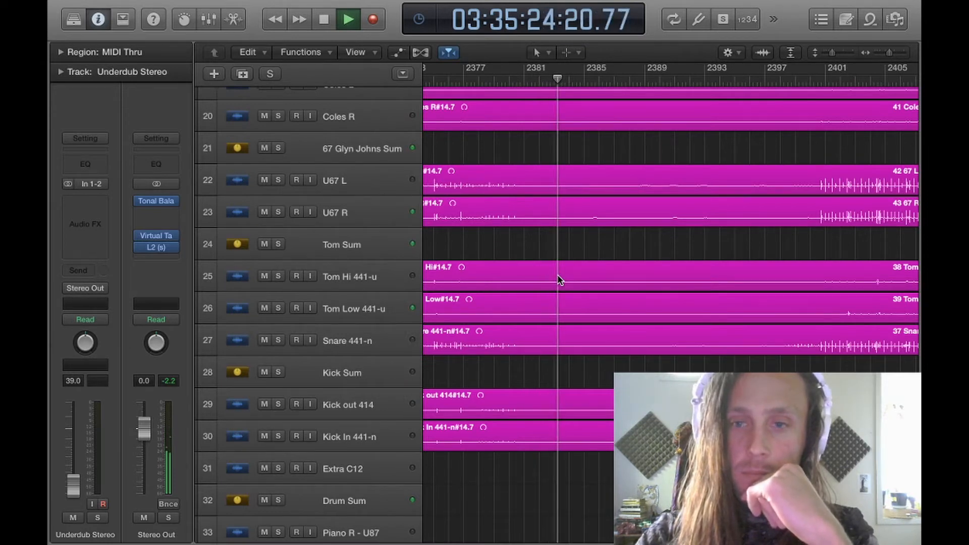
{"action": "scroll", "coordinate": [559, 280], "scroll_direction": "up", "scroll_amount": 7}
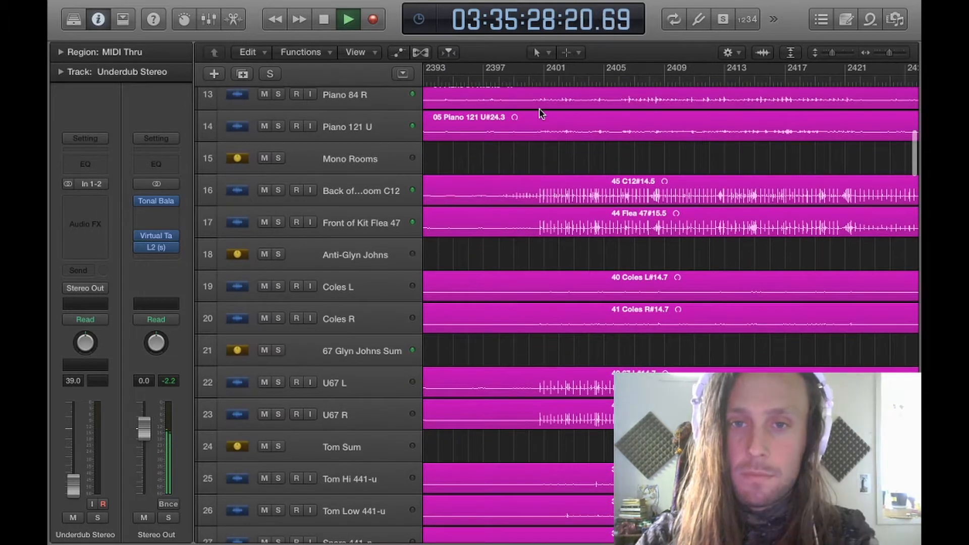
Step: Stop, move the playhead to around bar 2399 and resume playback
{"action": "key", "text": "space"}
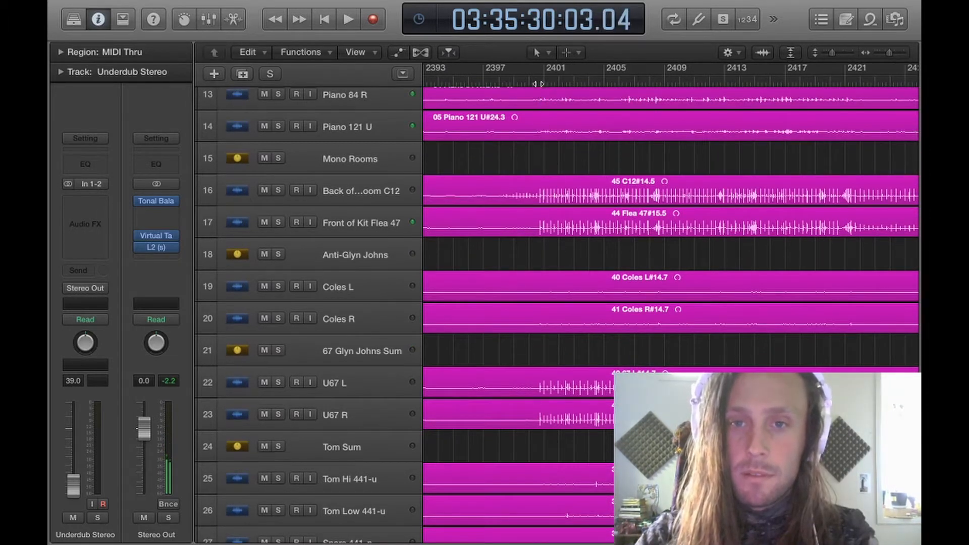
{"action": "left_click", "coordinate": [531, 80]}
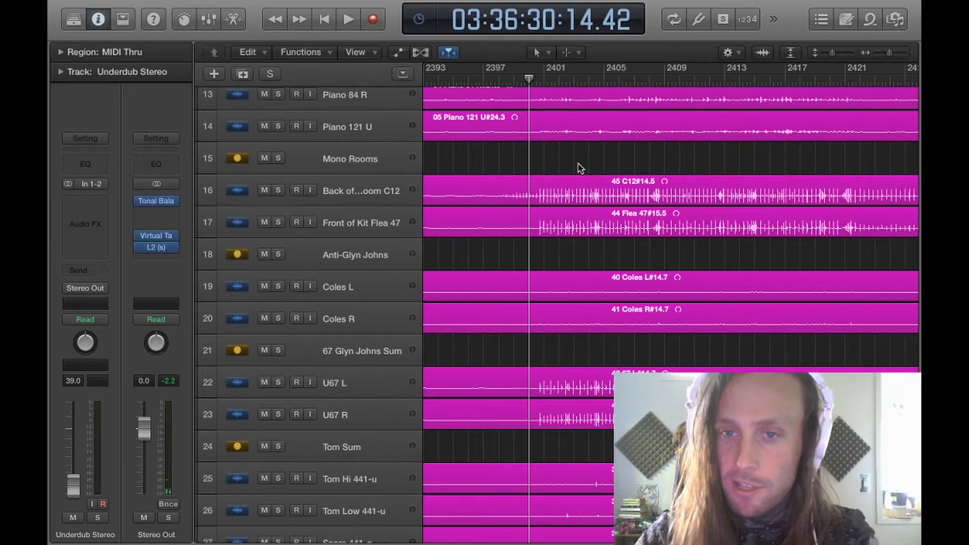
{"action": "scroll", "coordinate": [578, 164], "scroll_direction": "down", "scroll_amount": 2}
{"action": "scroll", "coordinate": [571, 189], "scroll_direction": "down", "scroll_amount": 1}
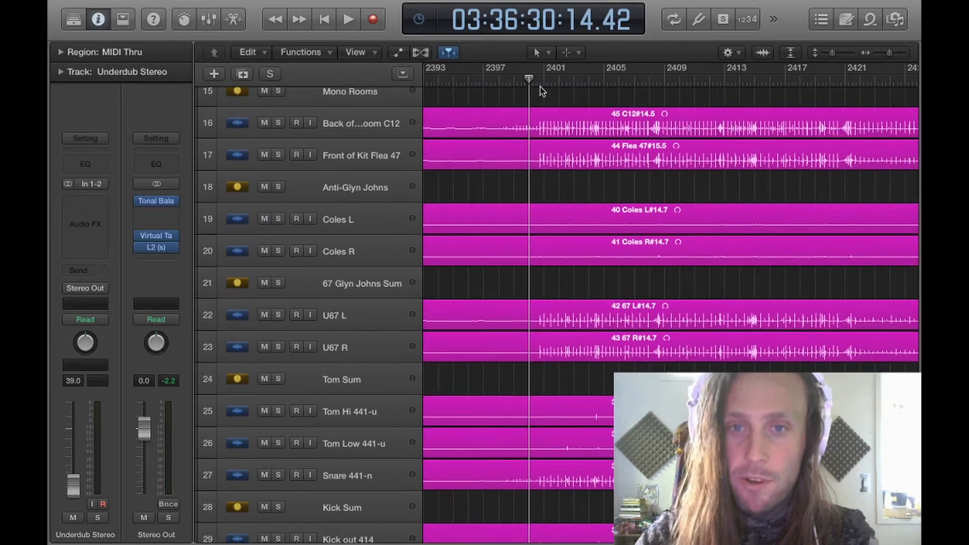
{"action": "key", "text": "space"}
{"action": "scroll", "coordinate": [565, 133], "scroll_direction": "up", "scroll_amount": 3}
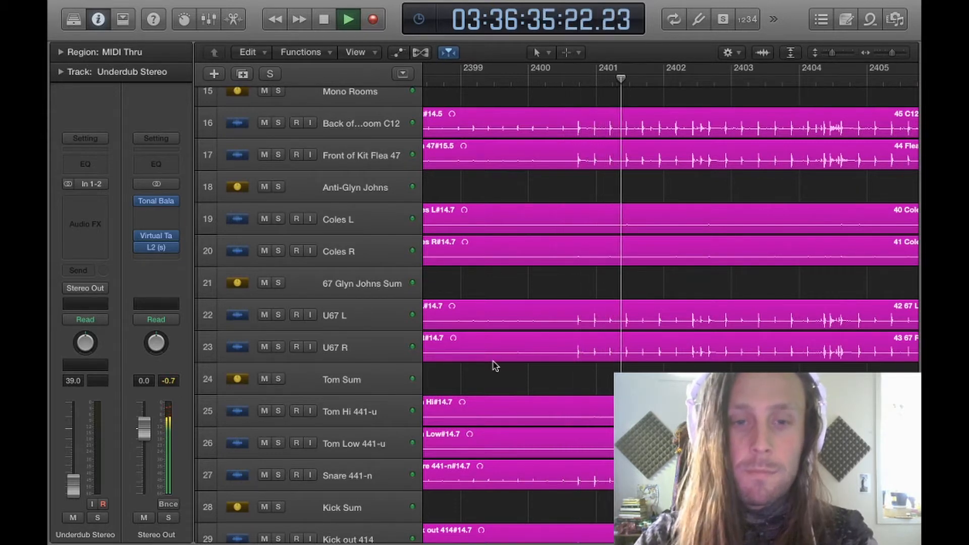
{"action": "scroll", "coordinate": [493, 366], "scroll_direction": "down", "scroll_amount": 2}
{"action": "scroll", "coordinate": [493, 366], "scroll_direction": "down", "scroll_amount": 2}
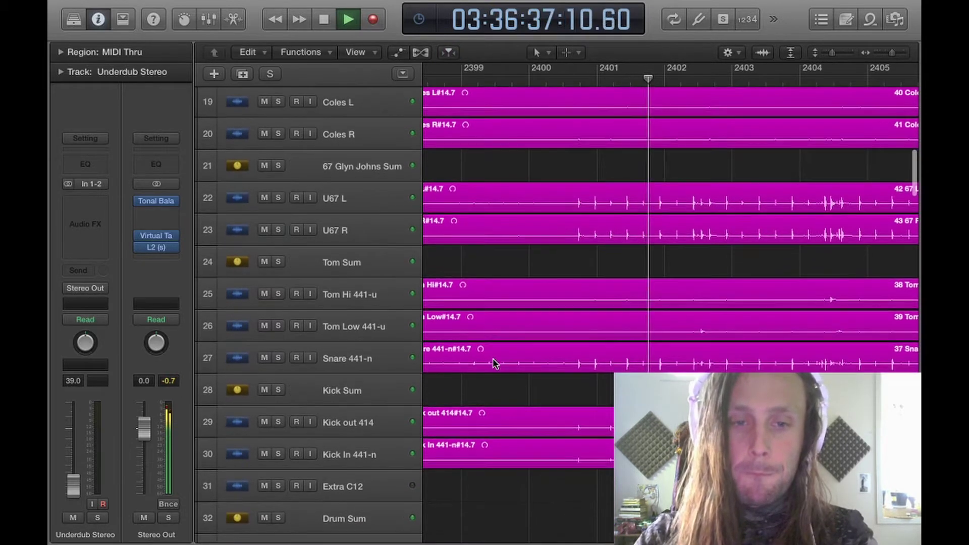
Step: Solo the Drum Sum bus to hear it alone, then stop playback and clear the solo
{"action": "left_click", "coordinate": [356, 389]}
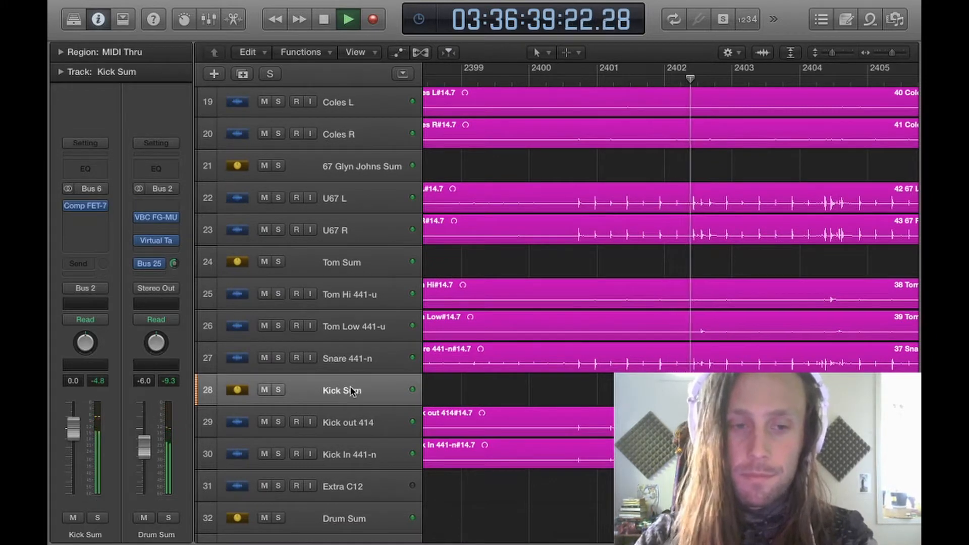
{"action": "left_click", "coordinate": [168, 518]}
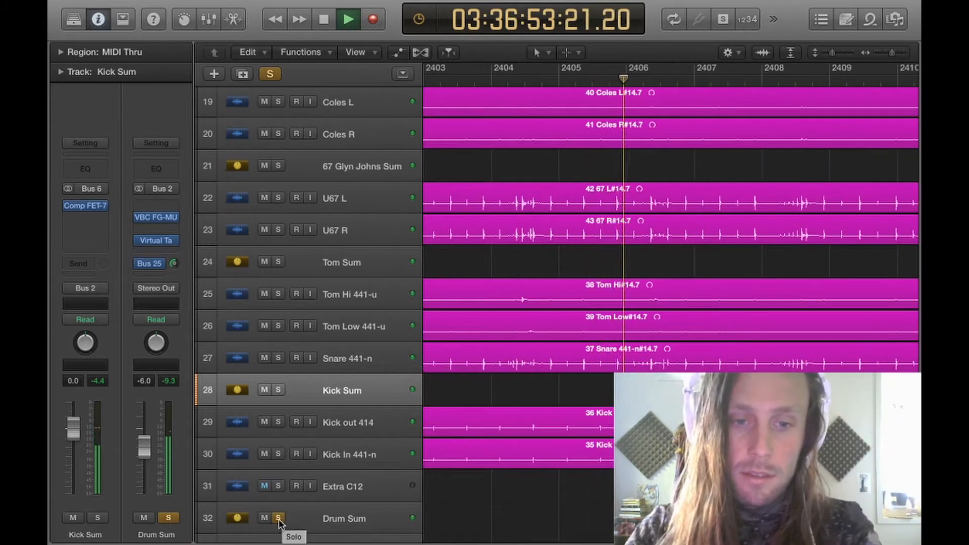
{"action": "key", "text": "space"}
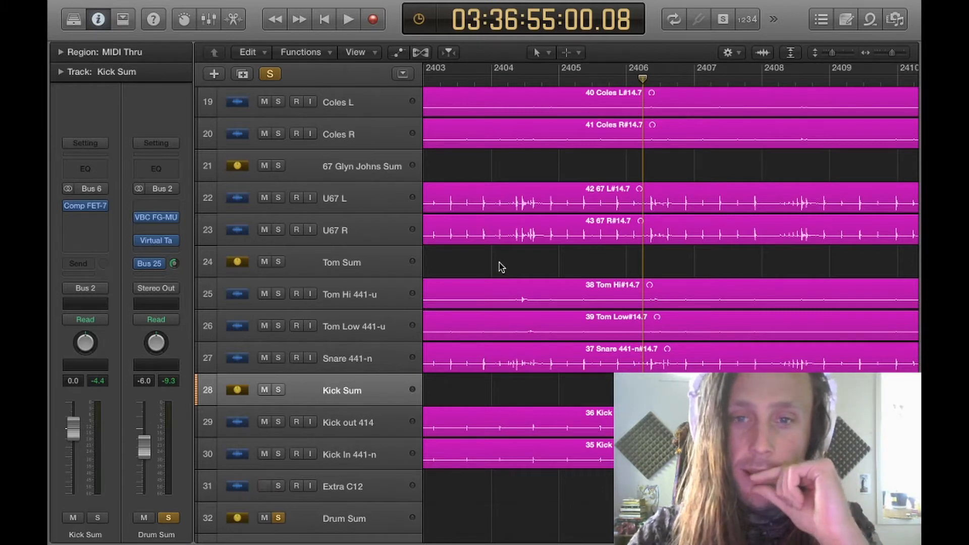
{"action": "scroll", "coordinate": [416, 221], "scroll_direction": "up", "scroll_amount": 1}
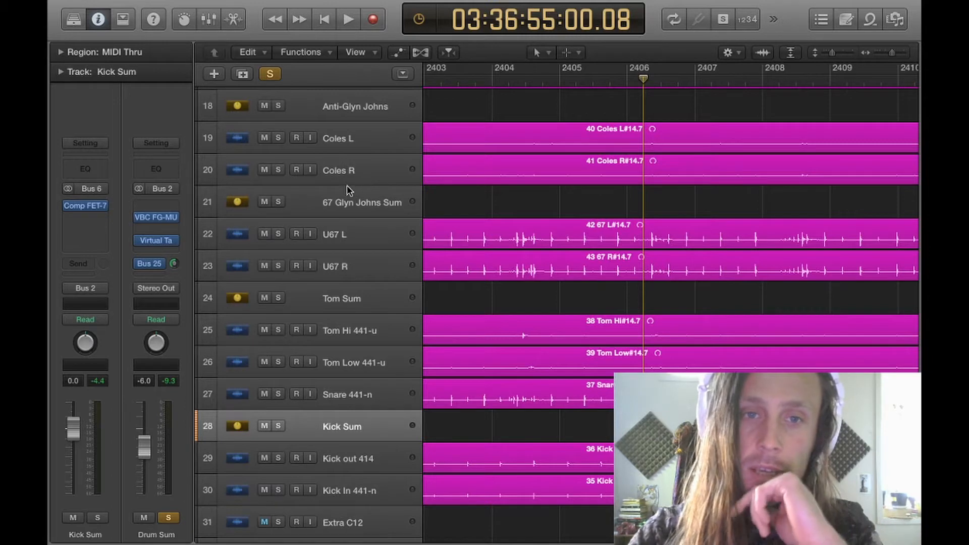
{"action": "scroll", "coordinate": [356, 196], "scroll_direction": "up", "scroll_amount": 1}
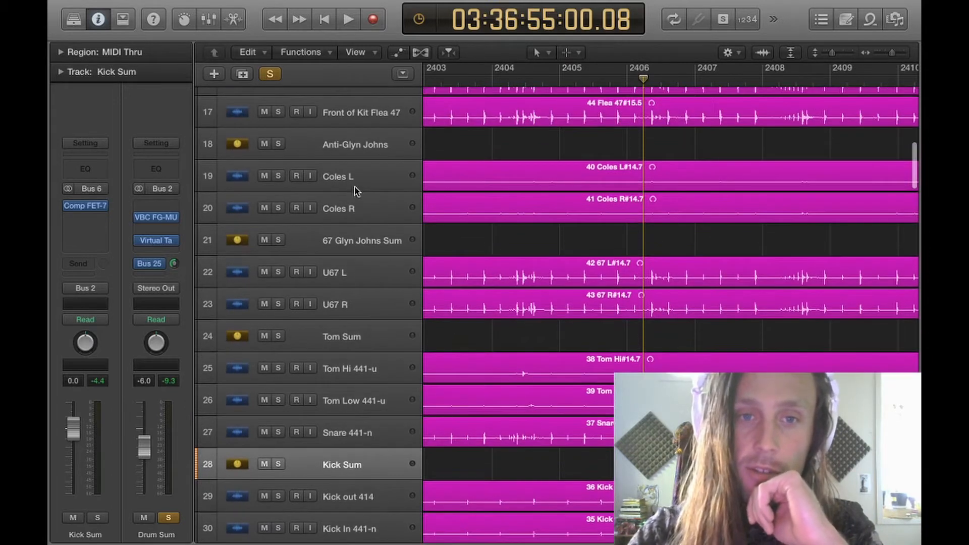
{"action": "scroll", "coordinate": [356, 190], "scroll_direction": "up", "scroll_amount": 1}
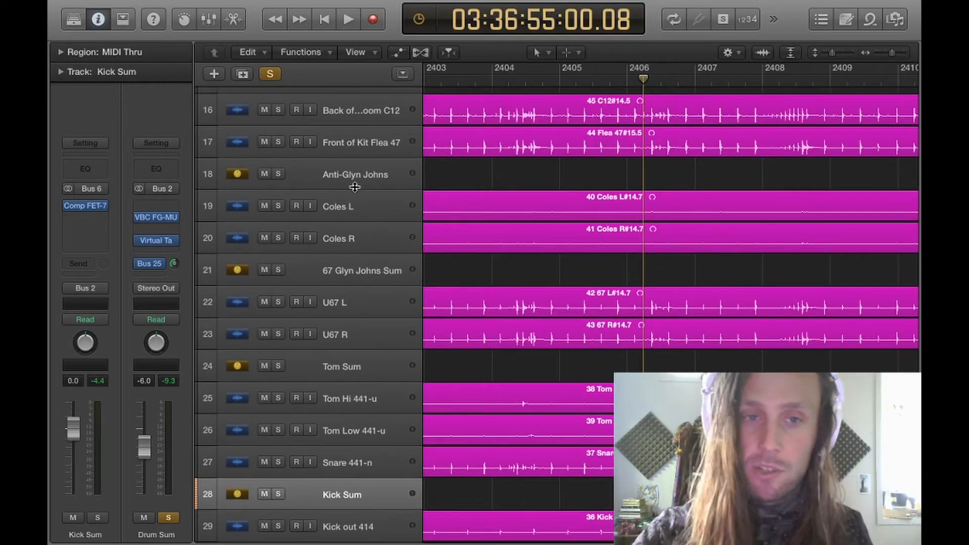
{"action": "left_click", "coordinate": [270, 75]}
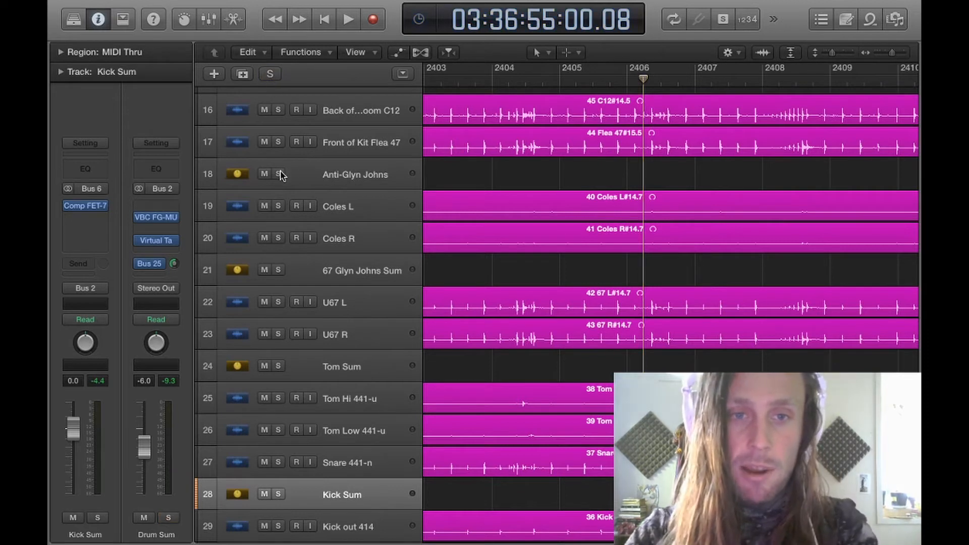
Step: Play the 67 Glyn Johns Sum group soloed, then stop and return the playhead to bar 2404
{"action": "left_click", "coordinate": [278, 270]}
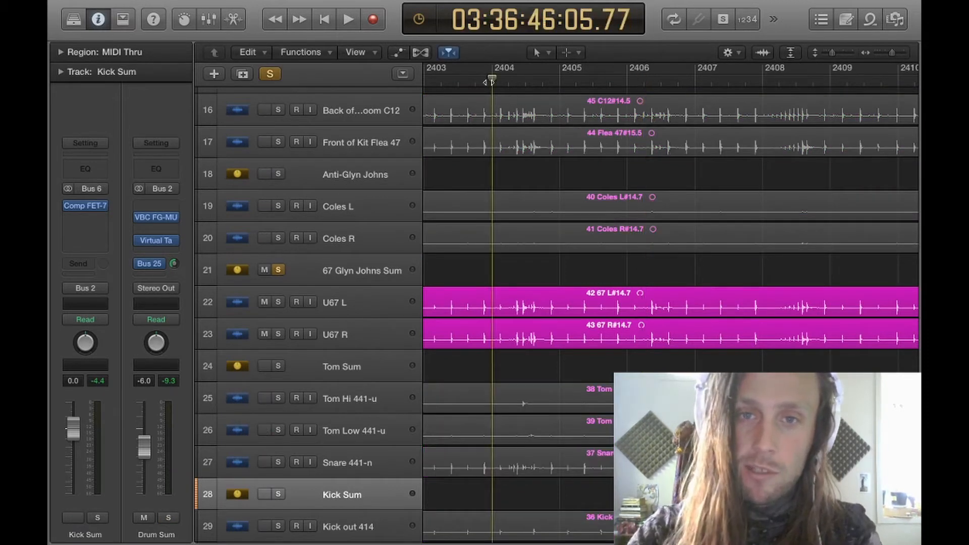
{"action": "key", "text": "space"}
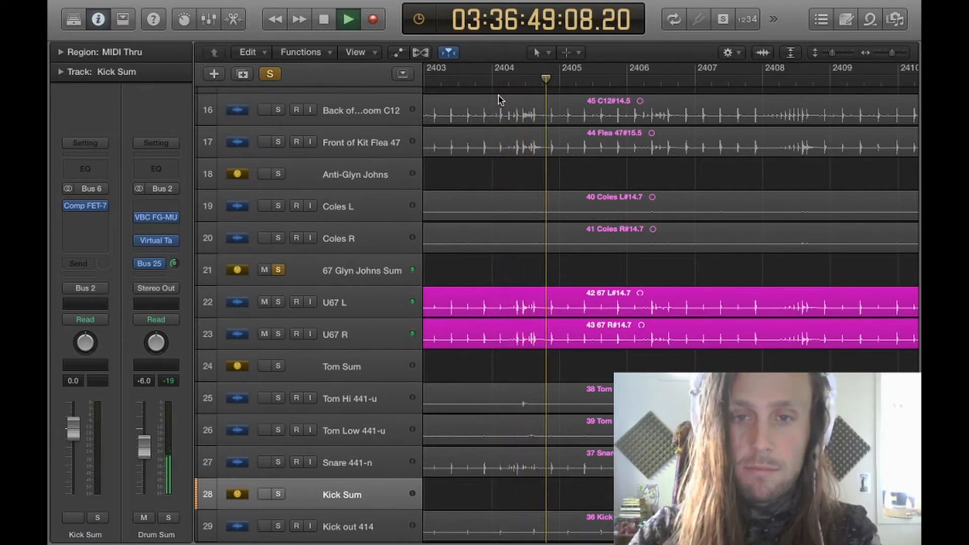
{"action": "key", "text": "m"}
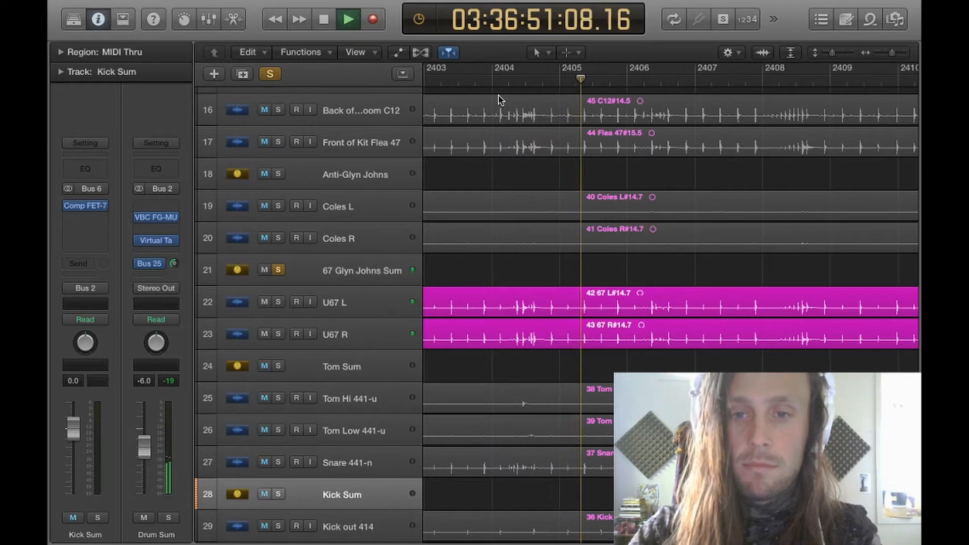
{"action": "key", "text": "space"}
{"action": "left_click", "coordinate": [491, 77]}
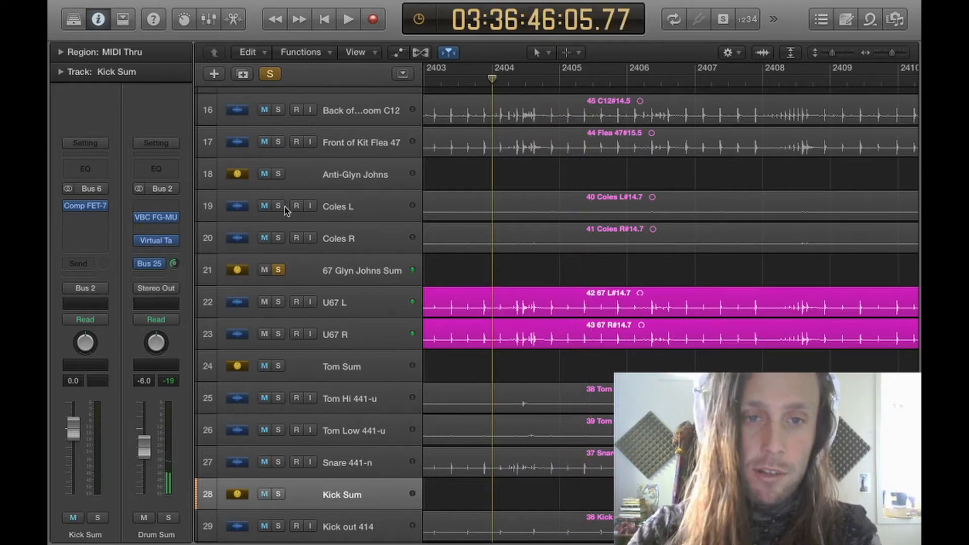
Step: Swap the solo to the Anti-Glyn Johns group, play it, stop and clear all solos
{"action": "left_click", "coordinate": [277, 175]}
{"action": "left_click", "coordinate": [279, 270]}
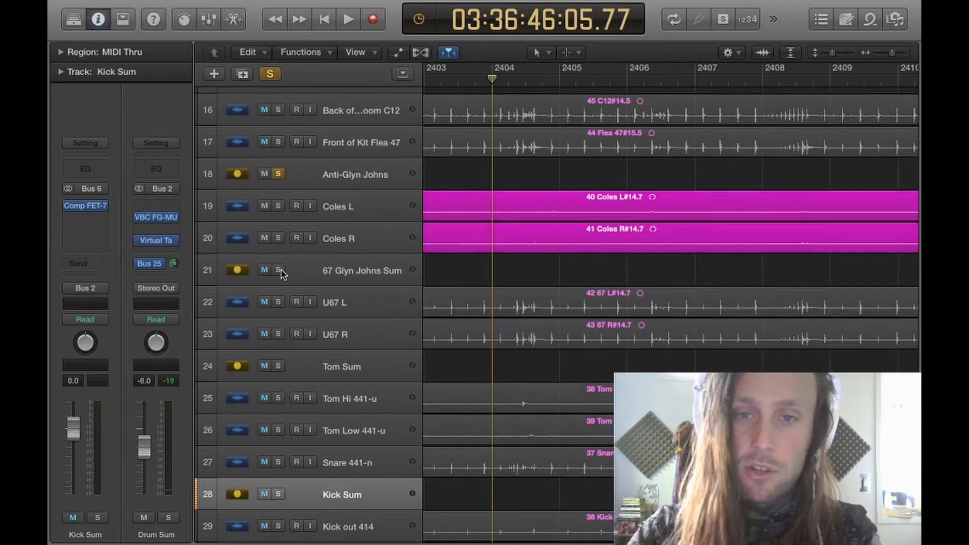
{"action": "key", "text": "space"}
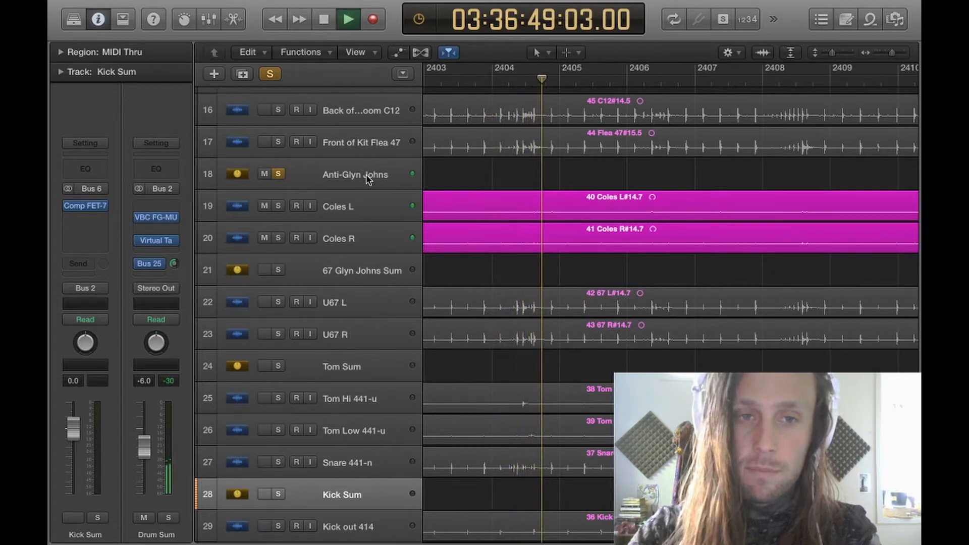
{"action": "key", "text": "space"}
{"action": "left_click", "coordinate": [278, 175]}
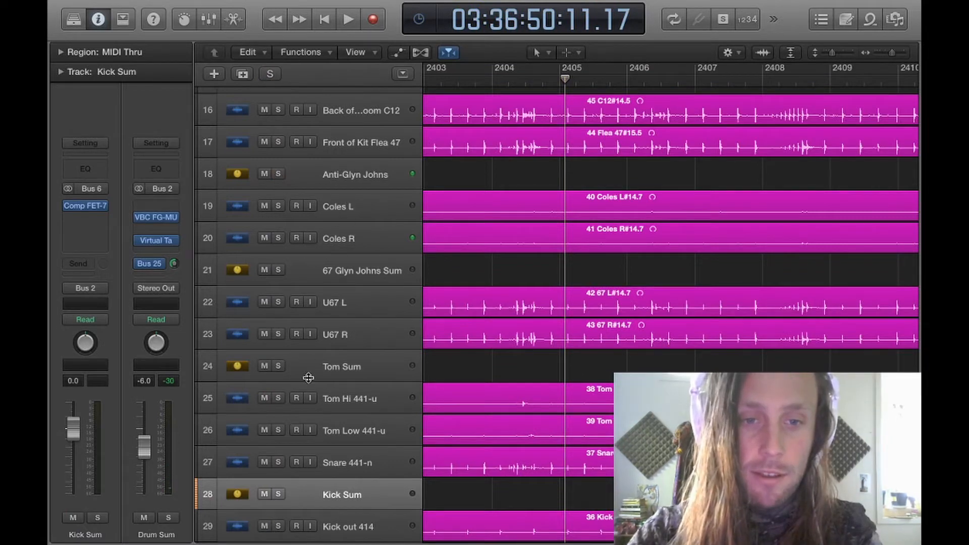
{"action": "scroll", "coordinate": [309, 378], "scroll_direction": "down", "scroll_amount": 2}
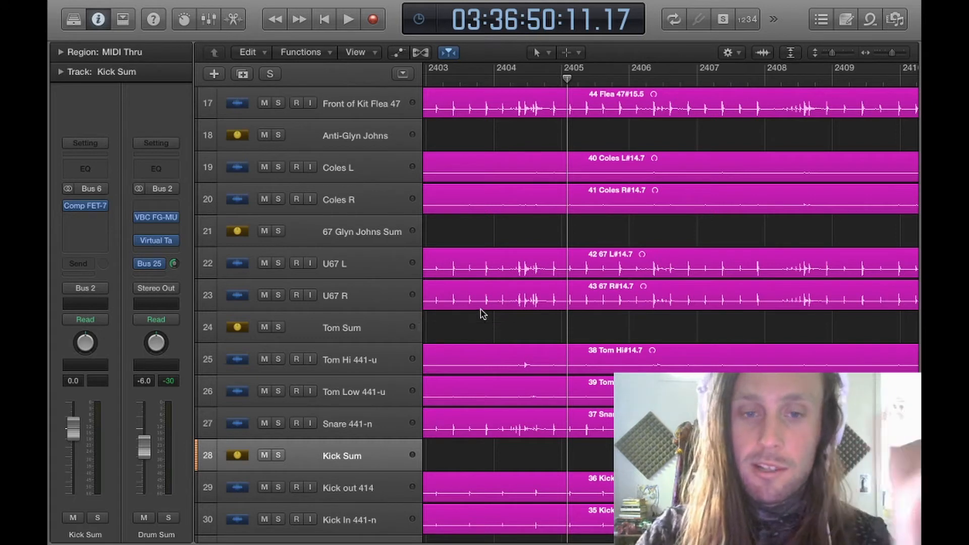
{"action": "scroll", "coordinate": [450, 302], "scroll_direction": "down", "scroll_amount": 1}
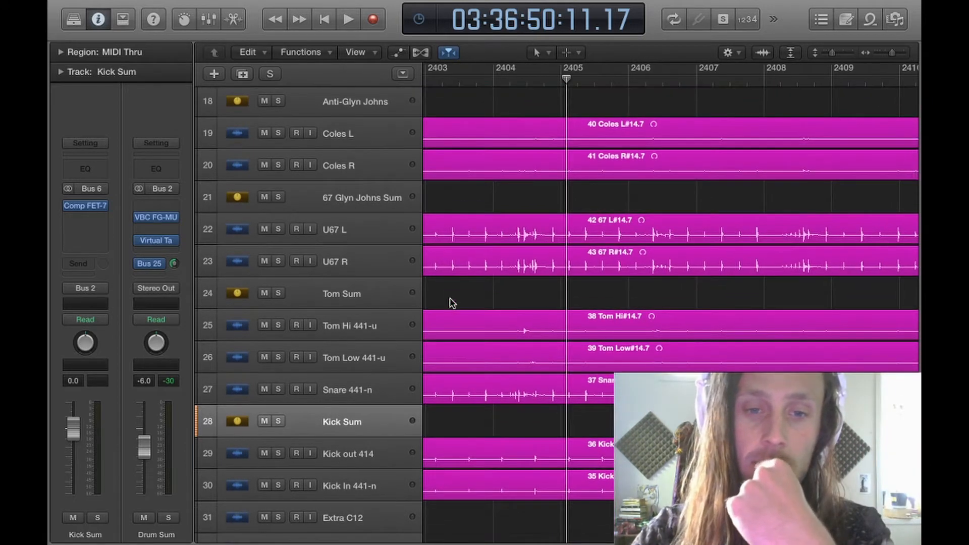
{"action": "scroll", "coordinate": [451, 303], "scroll_direction": "down", "scroll_amount": 1}
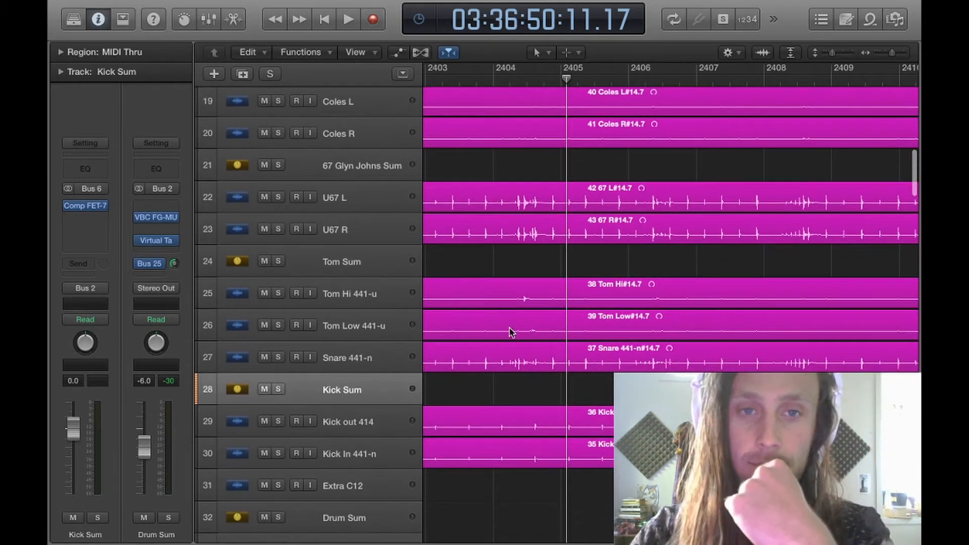
{"action": "scroll", "coordinate": [511, 332], "scroll_direction": "up", "scroll_amount": 7}
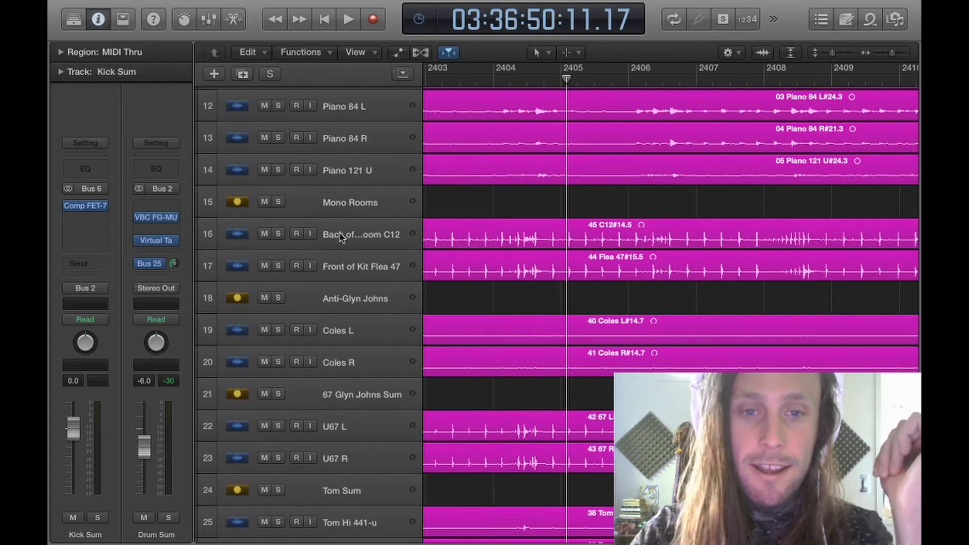
Step: Play Front of Kit Flea 47 soloed with taller lanes and the timeline zoomed around the playhead
{"action": "left_click", "coordinate": [351, 267]}
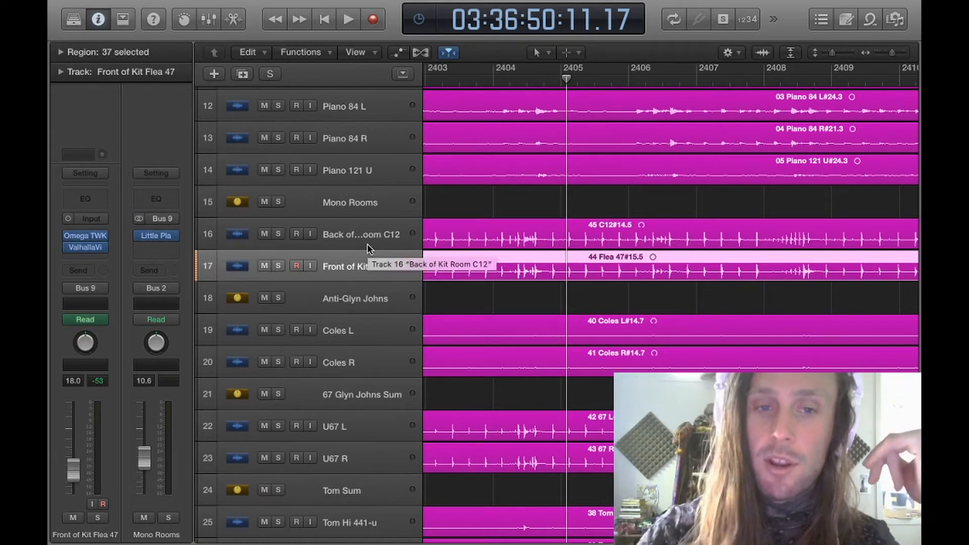
{"action": "left_click", "coordinate": [278, 267]}
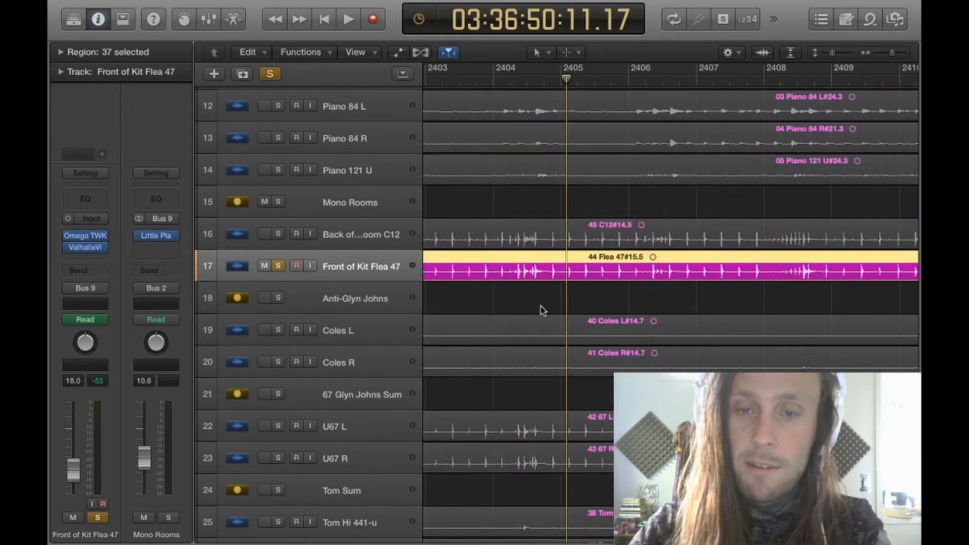
{"action": "key", "text": "space"}
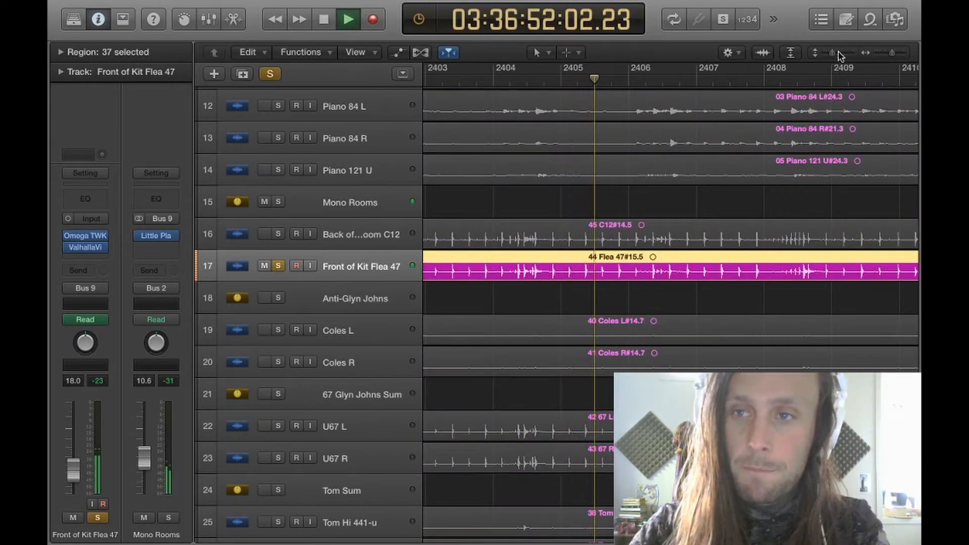
{"action": "key", "text": "super+Down"}
{"action": "key", "text": "super+Right"}
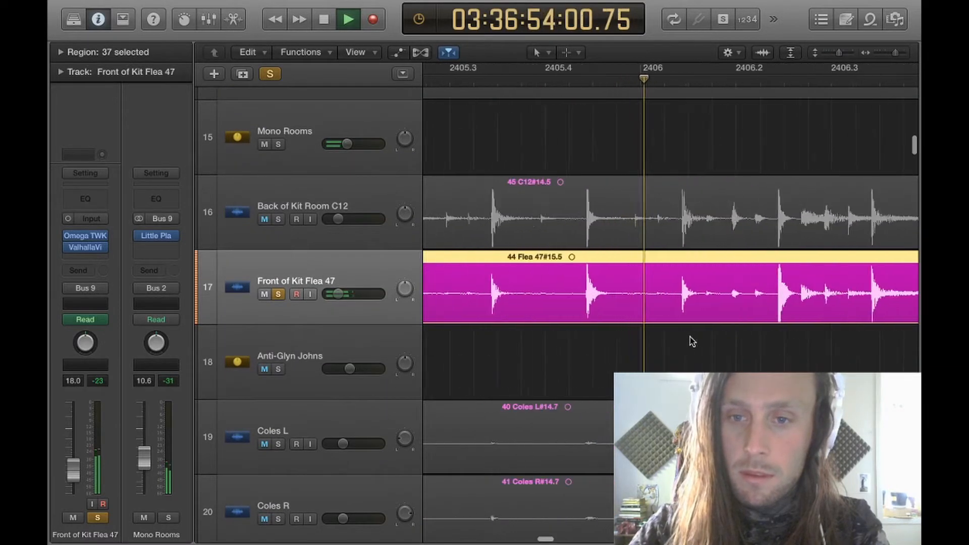
{"action": "key", "text": "super+Left"}
{"action": "key", "text": "super+Left"}
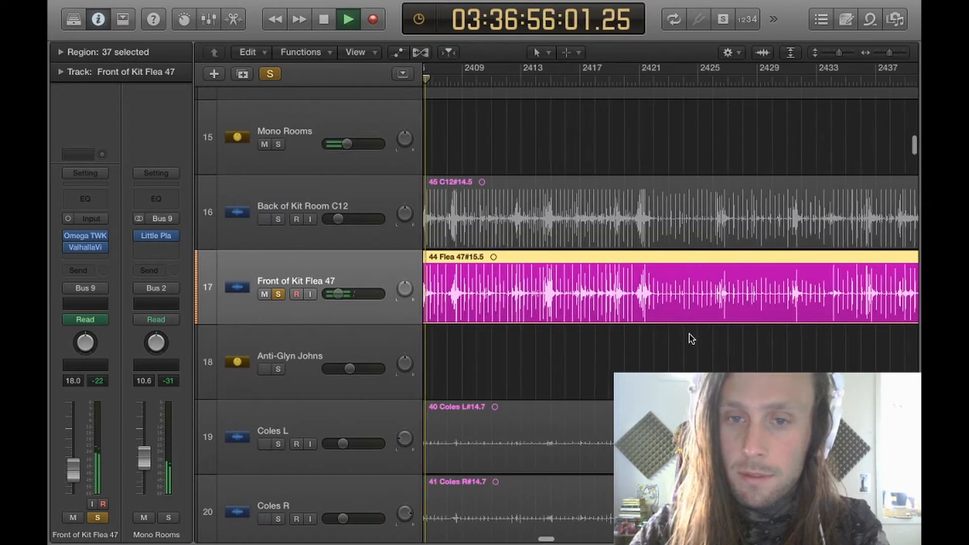
{"action": "key", "text": "super+Right"}
{"action": "key", "text": "super+Right"}
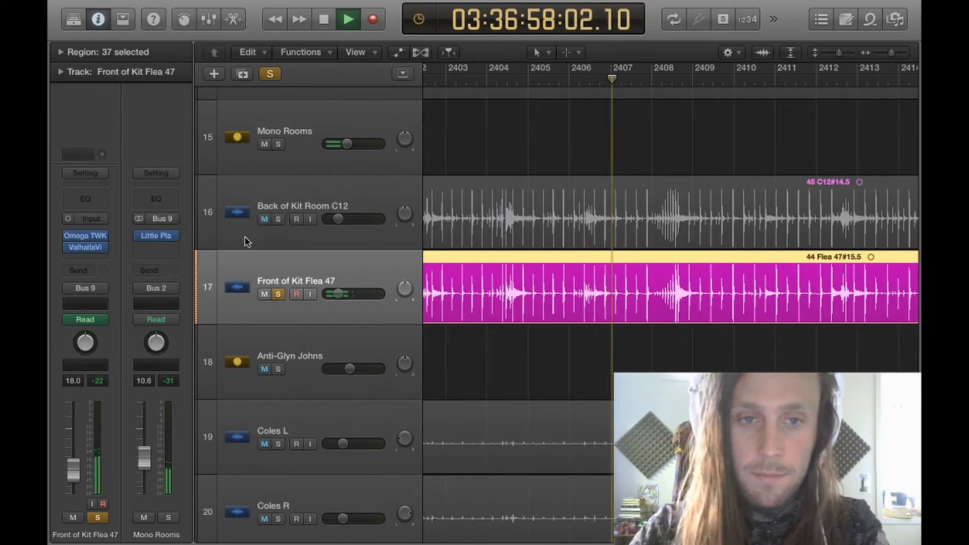
Step: Add Back of Kit Room C12 to the solo, then stop playback and clear every solo
{"action": "left_click", "coordinate": [278, 219]}
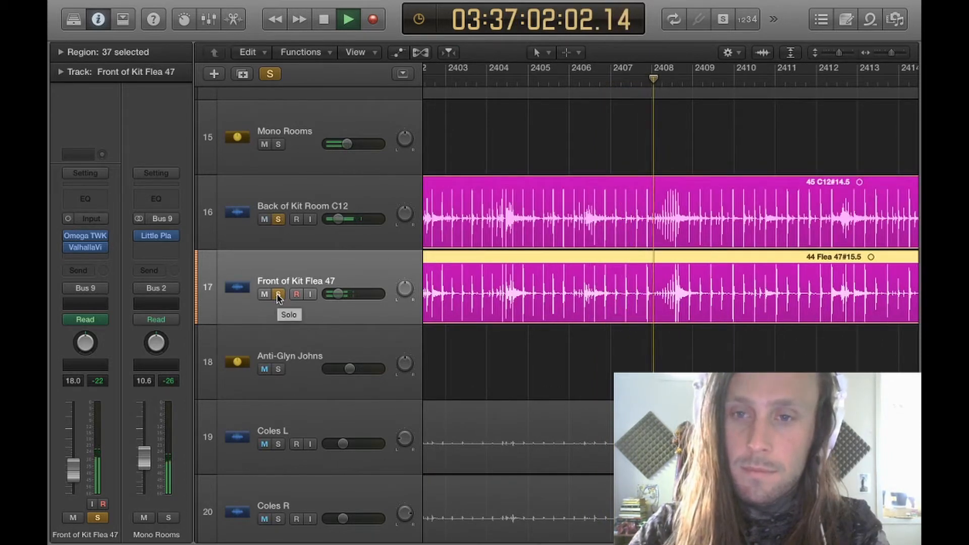
{"action": "key", "text": "super+Right"}
{"action": "key", "text": "super+Right"}
{"action": "key", "text": "space"}
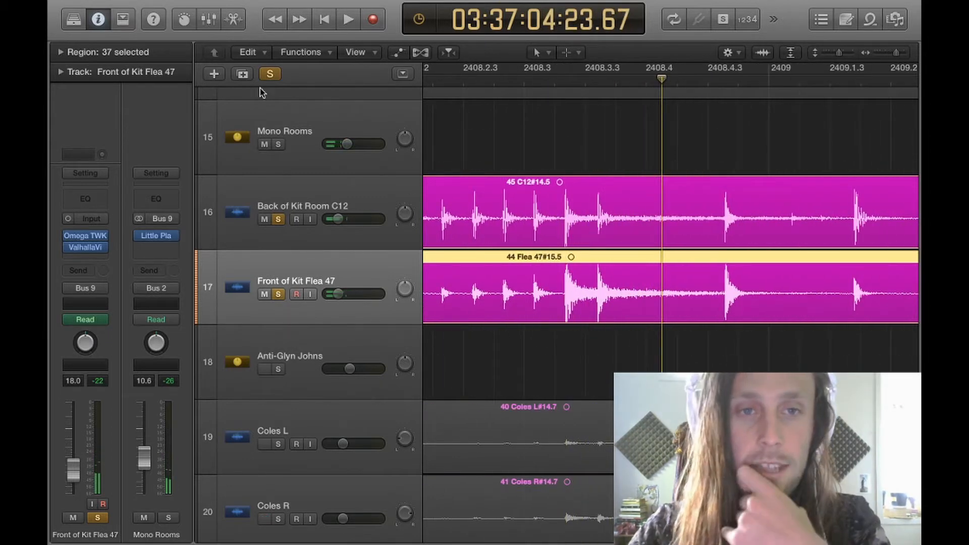
{"action": "left_click", "coordinate": [269, 75]}
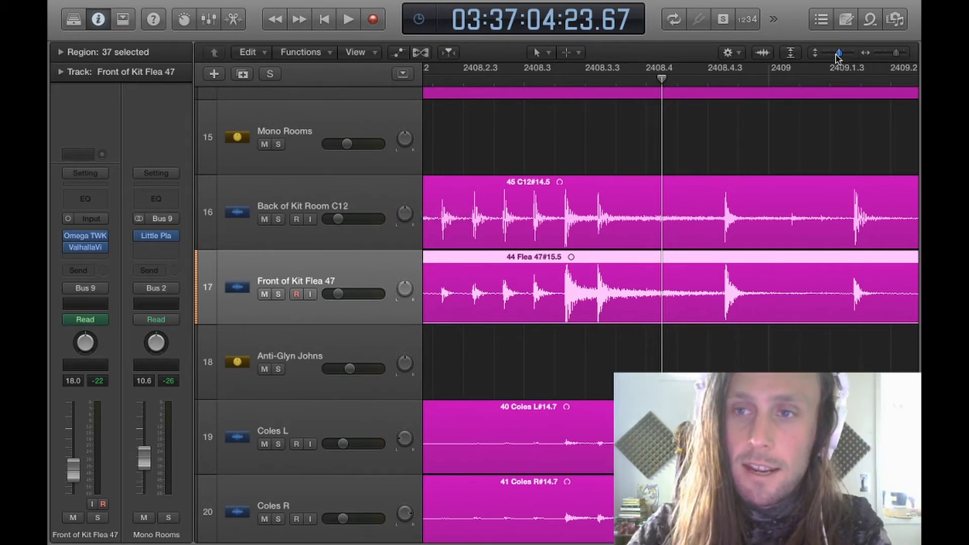
Step: Shrink the lanes, zoom out to tracks 1–17 and briefly audition Guitar Sum soloed
{"action": "left_click_drag", "start_coordinate": [838, 56], "coordinate": [831, 55]}
{"action": "key", "text": "super+Left"}
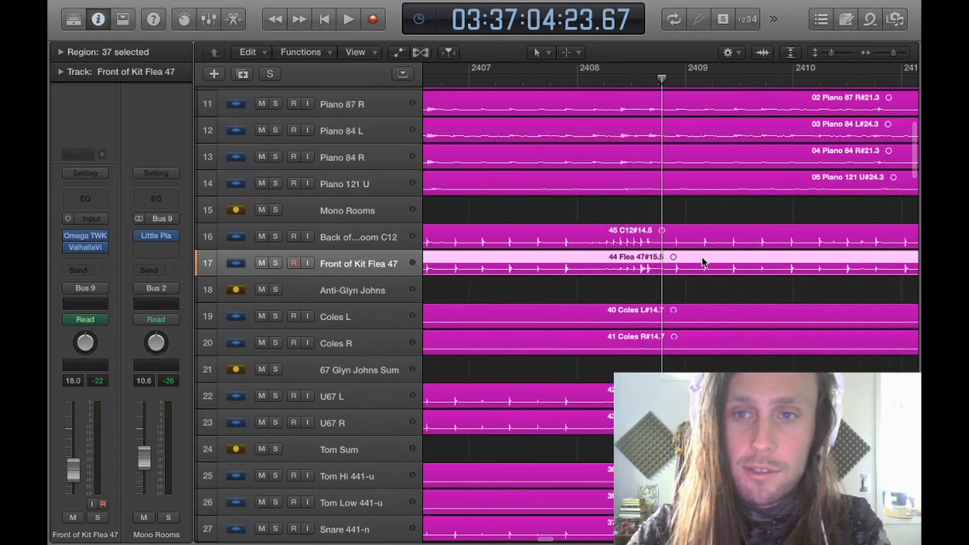
{"action": "key", "text": "super+Left"}
{"action": "scroll", "coordinate": [703, 263], "scroll_direction": "up", "scroll_amount": 10}
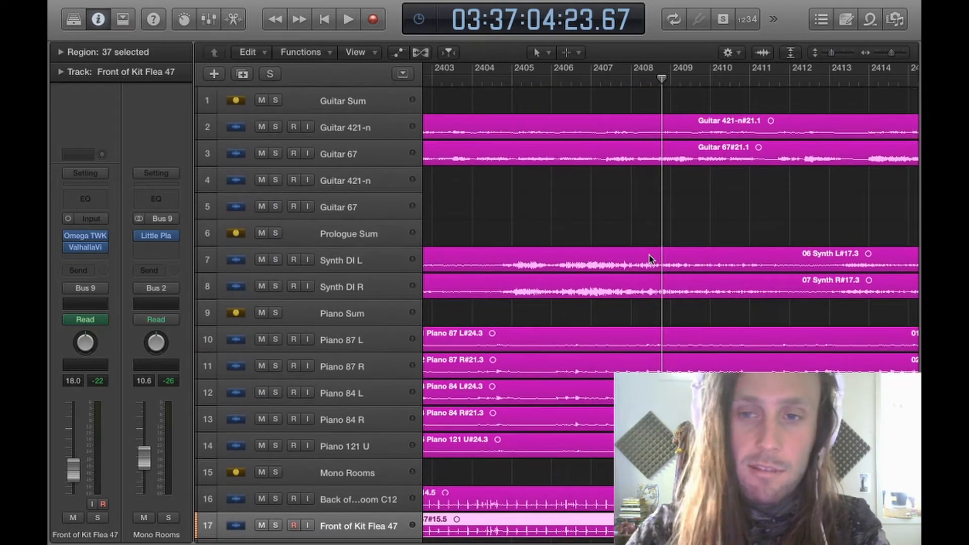
{"action": "left_click", "coordinate": [276, 101]}
{"action": "key", "text": "space"}
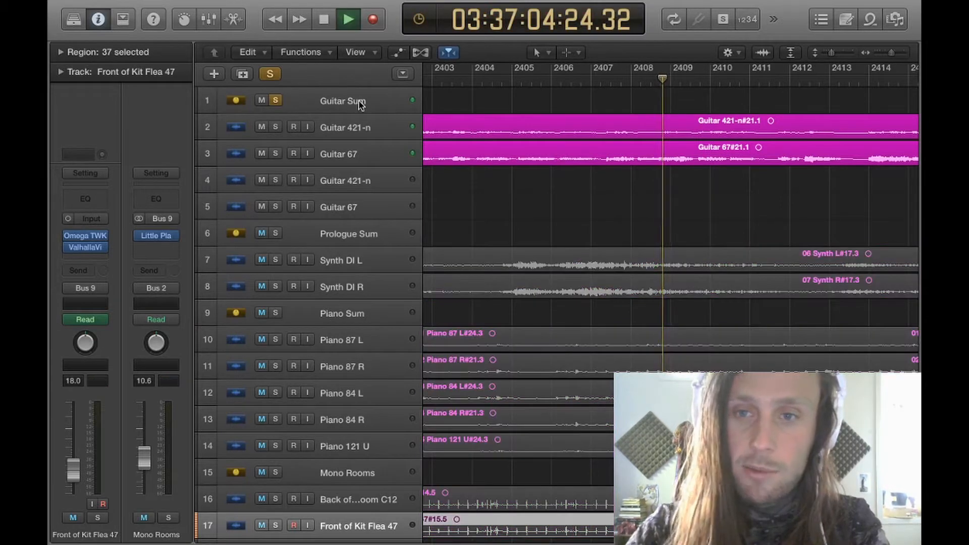
{"action": "left_click", "coordinate": [276, 101]}
{"action": "key", "text": "space"}
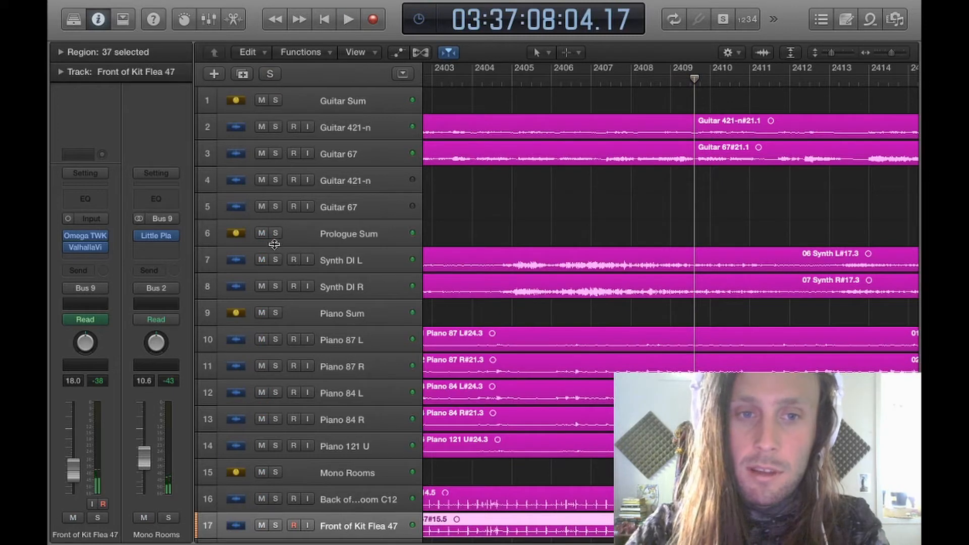
Step: Play the Prologue Sum group alone, then move the solo to the Piano Sum group
{"action": "left_click", "coordinate": [276, 234]}
{"action": "key", "text": "space"}
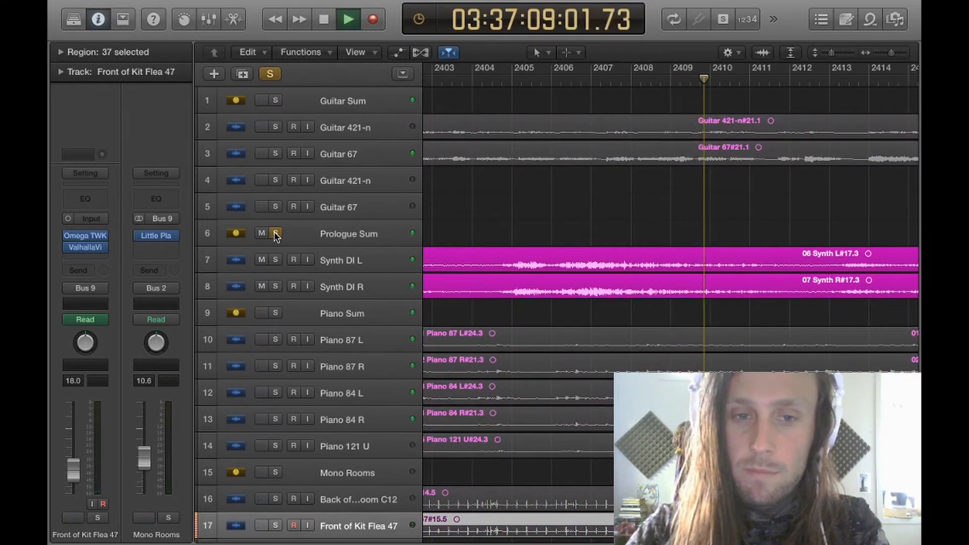
{"action": "left_click", "coordinate": [276, 234]}
{"action": "left_click", "coordinate": [277, 313]}
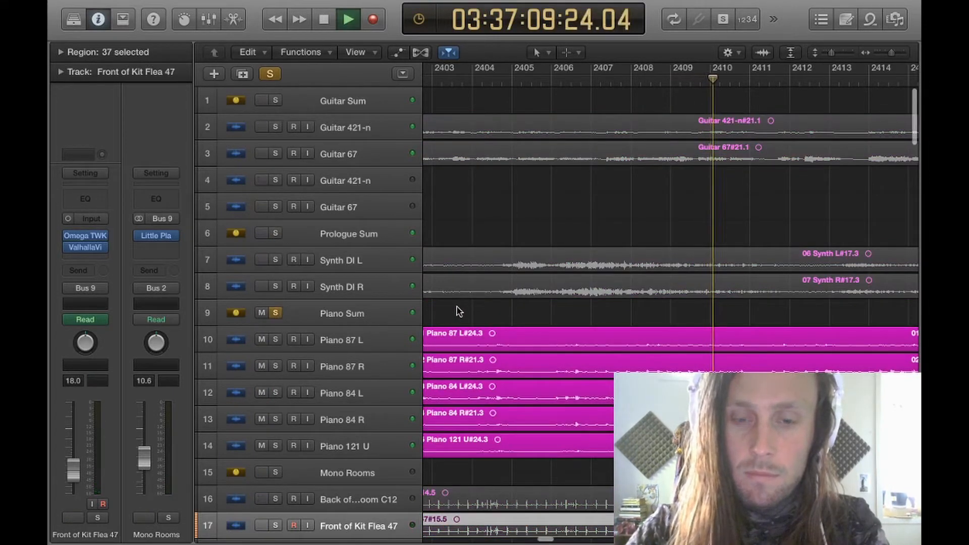
{"action": "scroll", "coordinate": [456, 312], "scroll_direction": "right", "scroll_amount": 4}
{"action": "scroll", "coordinate": [457, 311], "scroll_direction": "down", "scroll_amount": 5}
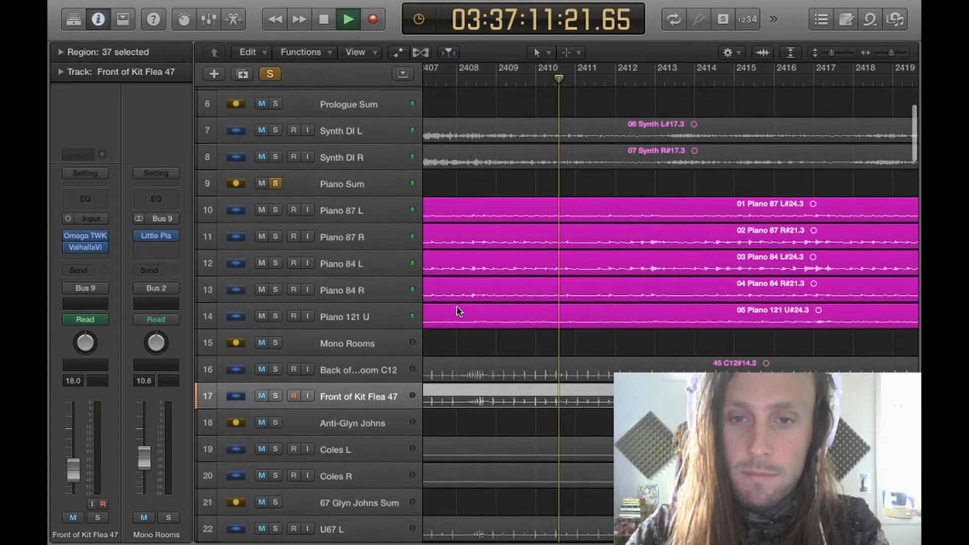
{"action": "scroll", "coordinate": [457, 311], "scroll_direction": "down", "scroll_amount": 1}
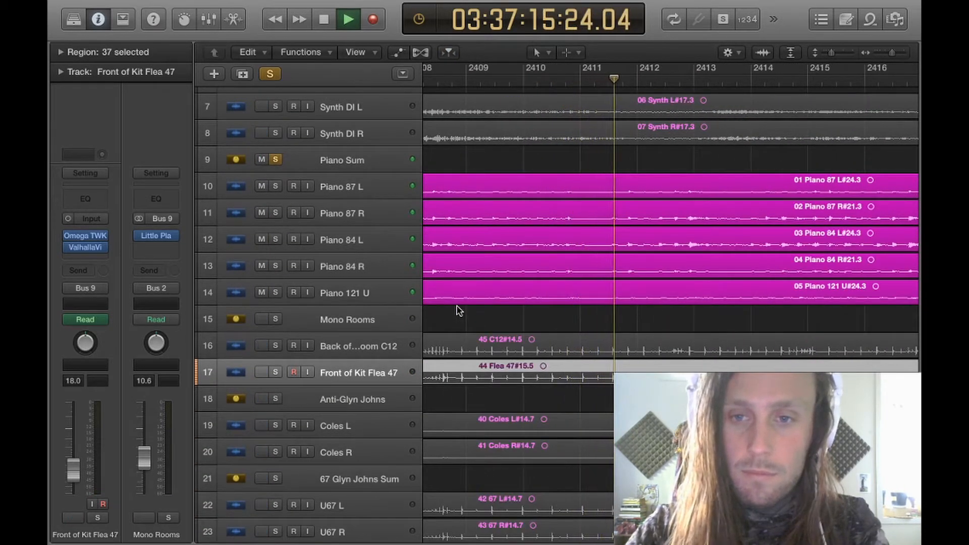
Step: Toggle global Solo to compare the full mix with Piano Sum, then stop and clear the solo
{"action": "left_click", "coordinate": [271, 75]}
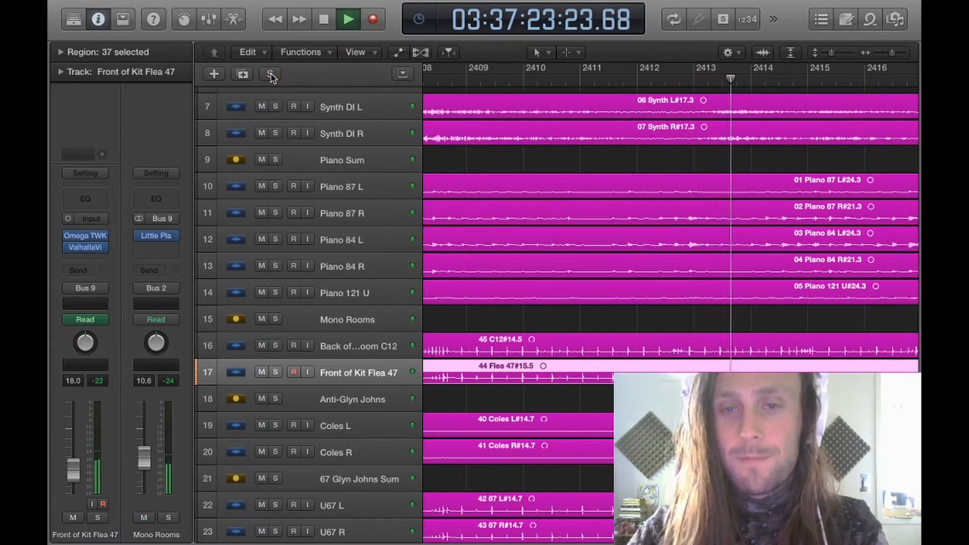
{"action": "left_click", "coordinate": [272, 75]}
{"action": "key", "text": "space"}
{"action": "left_click", "coordinate": [273, 75]}
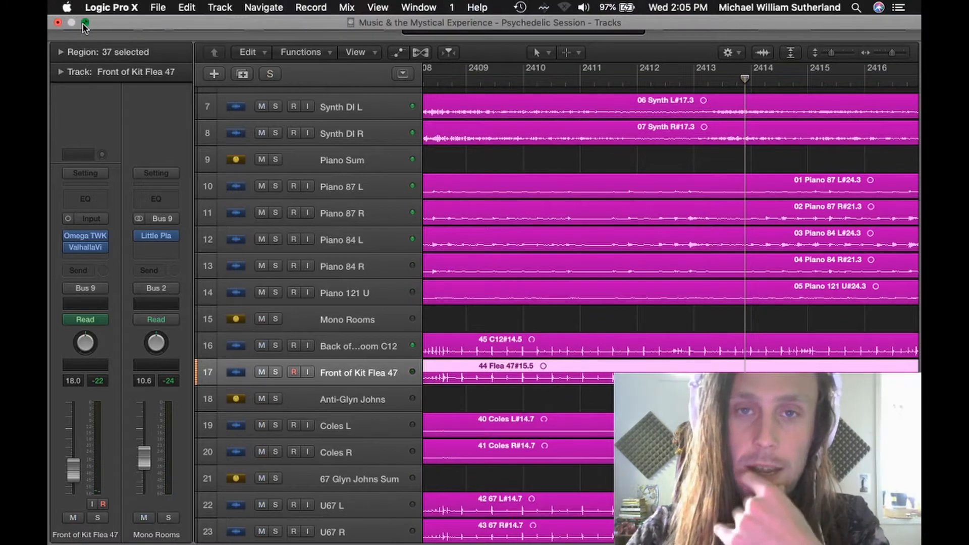
Step: Leave fullscreen, bring up the PDF's studio recording photos, then minimise it back to the session
{"action": "left_click", "coordinate": [84, 30]}
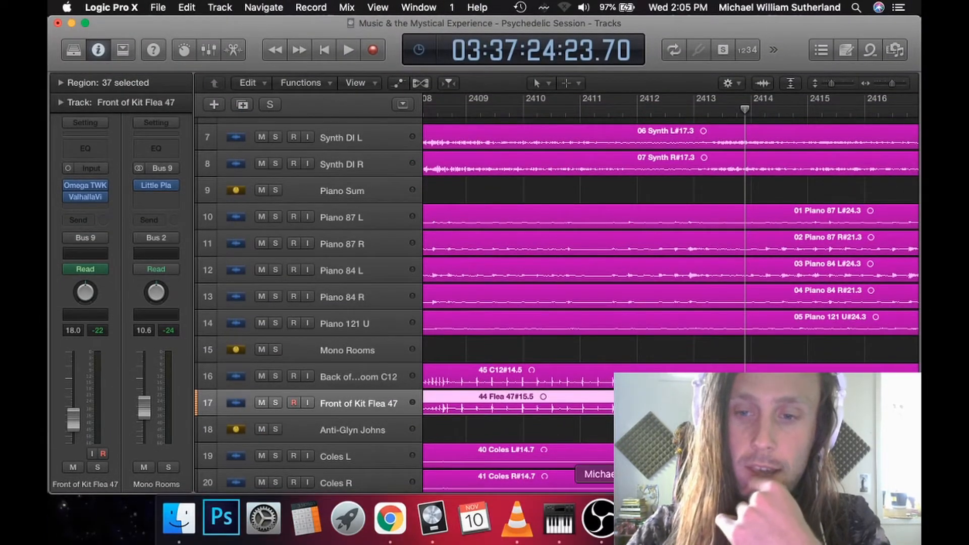
{"action": "left_click", "coordinate": [599, 500]}
{"action": "scroll", "coordinate": [593, 279], "scroll_direction": "down", "scroll_amount": 2}
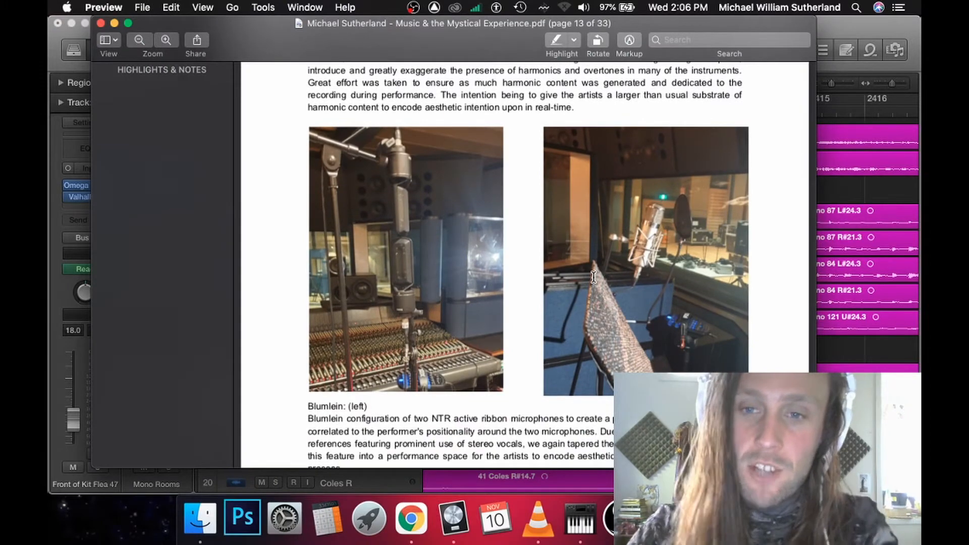
{"action": "scroll", "coordinate": [593, 279], "scroll_direction": "down", "scroll_amount": 2}
{"action": "scroll", "coordinate": [593, 278], "scroll_direction": "up", "scroll_amount": 10}
{"action": "scroll", "coordinate": [593, 278], "scroll_direction": "up", "scroll_amount": 15}
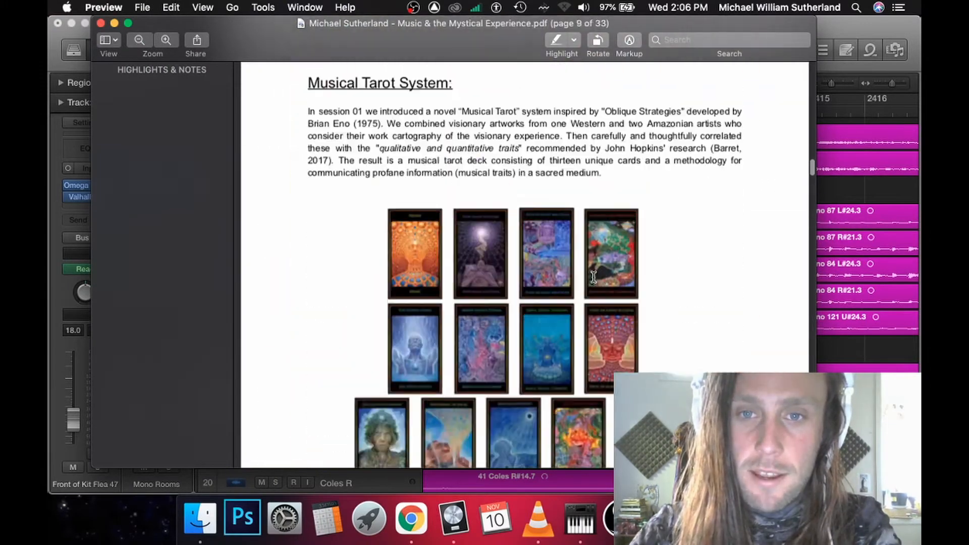
{"action": "scroll", "coordinate": [593, 279], "scroll_direction": "down", "scroll_amount": 8}
{"action": "scroll", "coordinate": [593, 279], "scroll_direction": "down", "scroll_amount": 8}
{"action": "scroll", "coordinate": [592, 279], "scroll_direction": "down", "scroll_amount": 5}
{"action": "scroll", "coordinate": [593, 279], "scroll_direction": "down", "scroll_amount": 4}
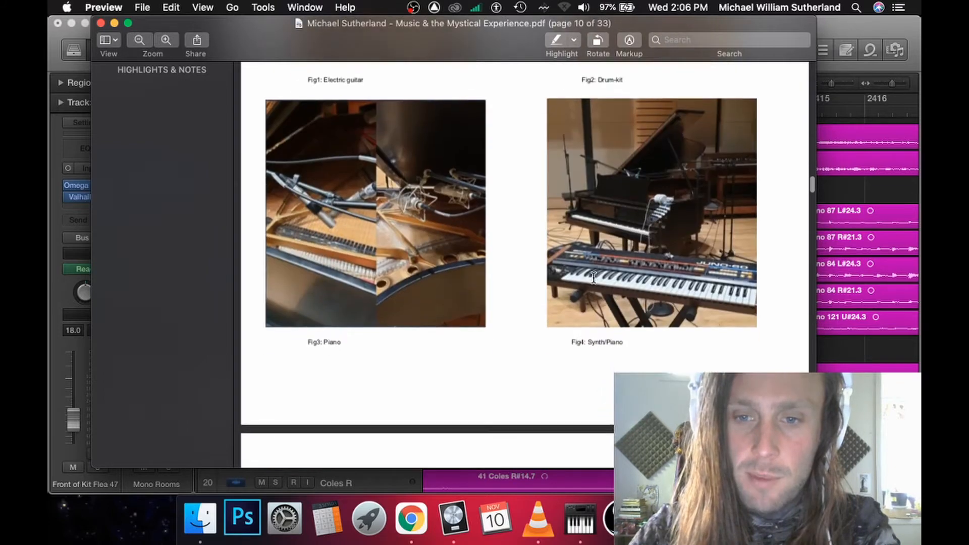
{"action": "scroll", "coordinate": [593, 279], "scroll_direction": "up", "scroll_amount": 1}
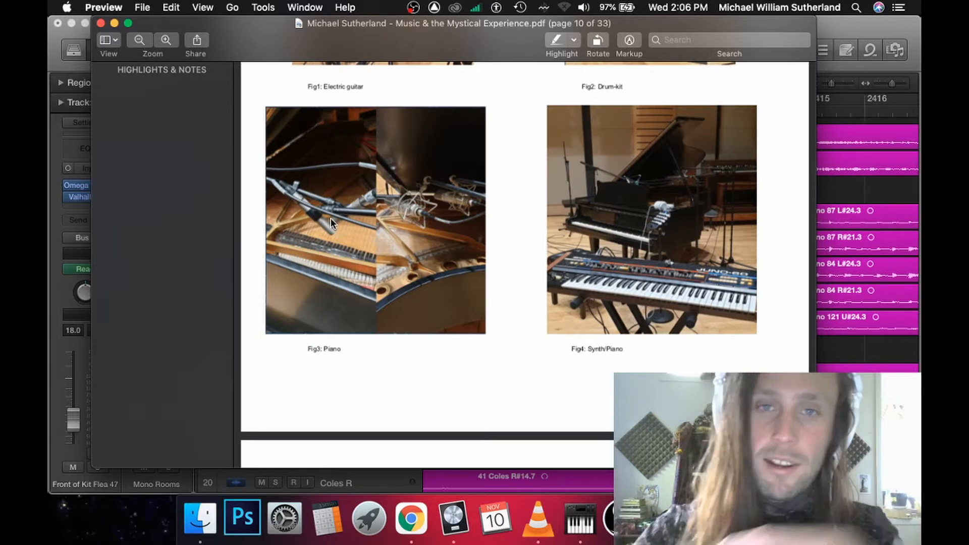
{"action": "left_click", "coordinate": [101, 24]}
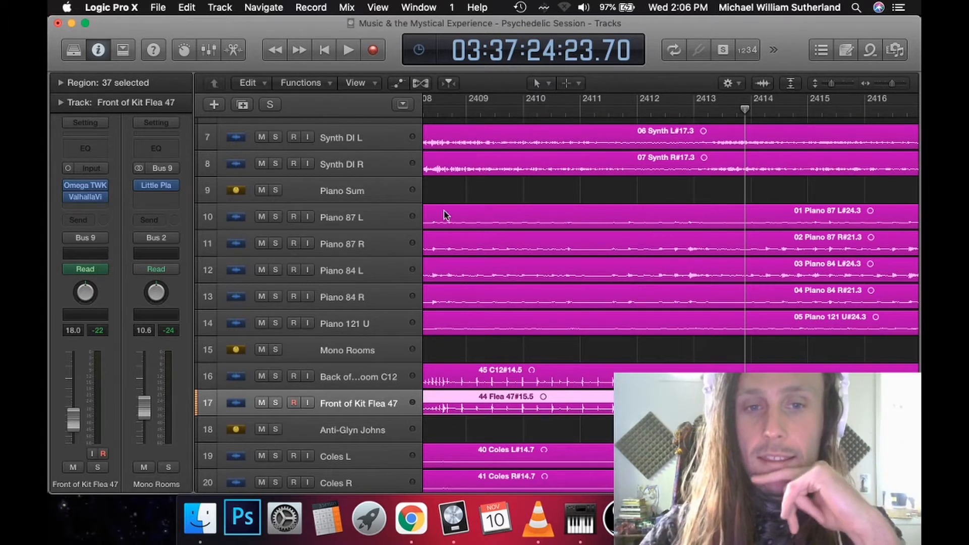
{"action": "left_click", "coordinate": [384, 247]}
{"action": "left_click", "coordinate": [378, 219]}
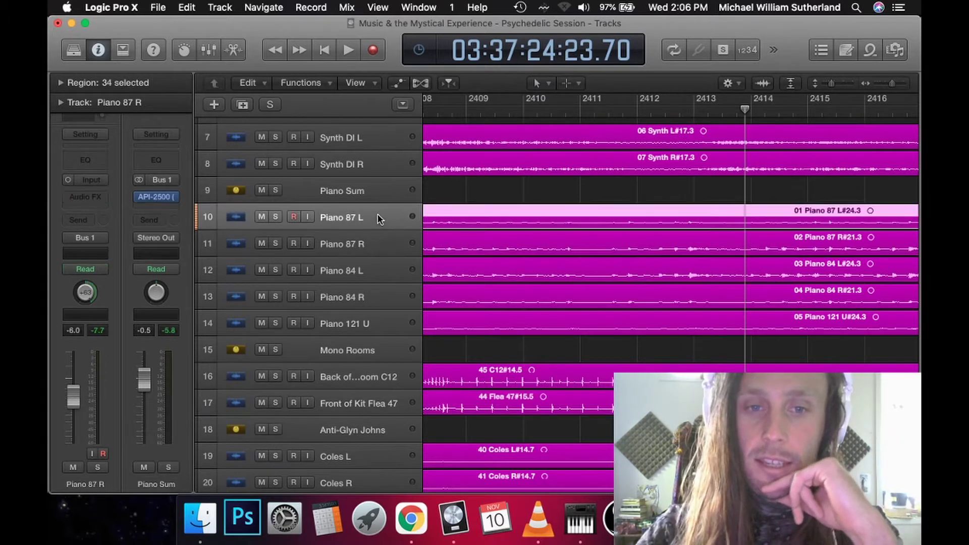
{"action": "left_click", "coordinate": [379, 246]}
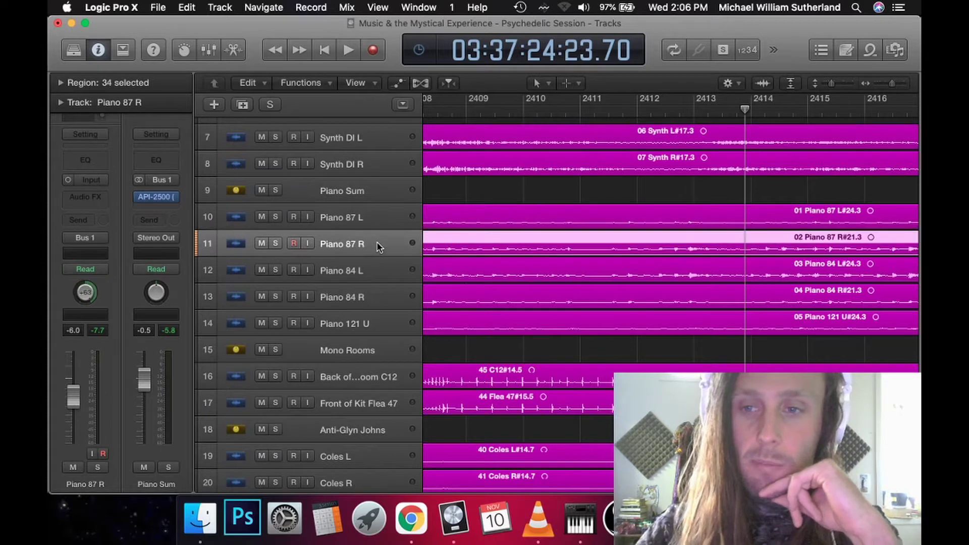
{"action": "left_click", "coordinate": [359, 326]}
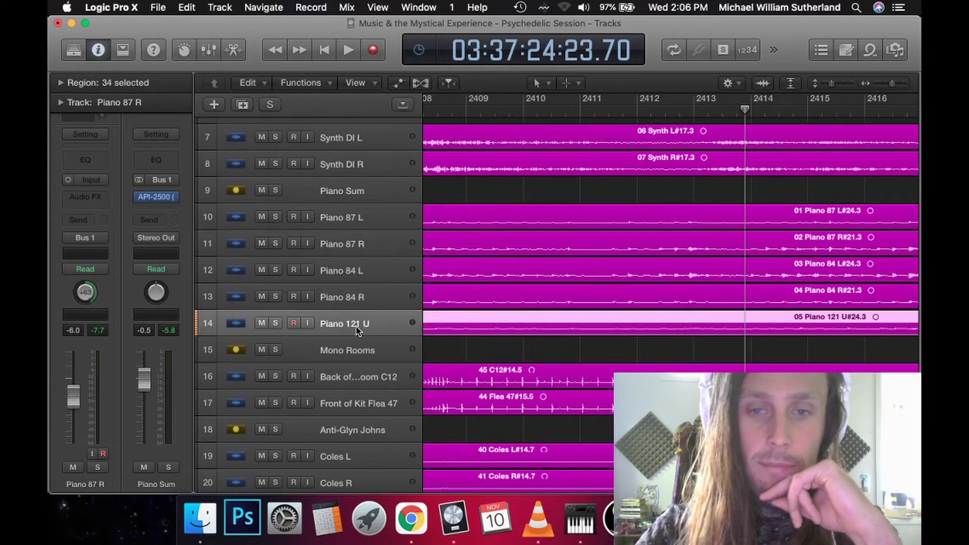
{"action": "left_click", "coordinate": [276, 324]}
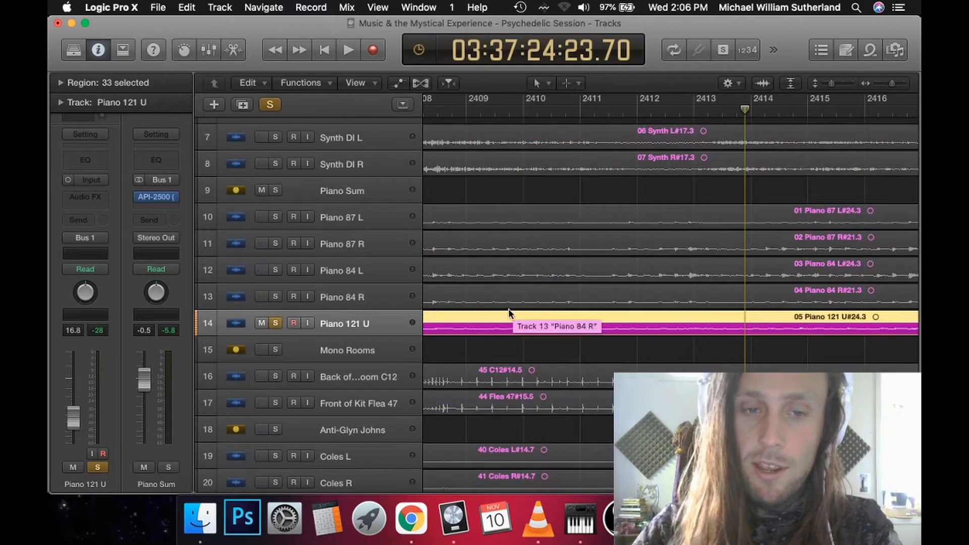
{"action": "key", "text": "space"}
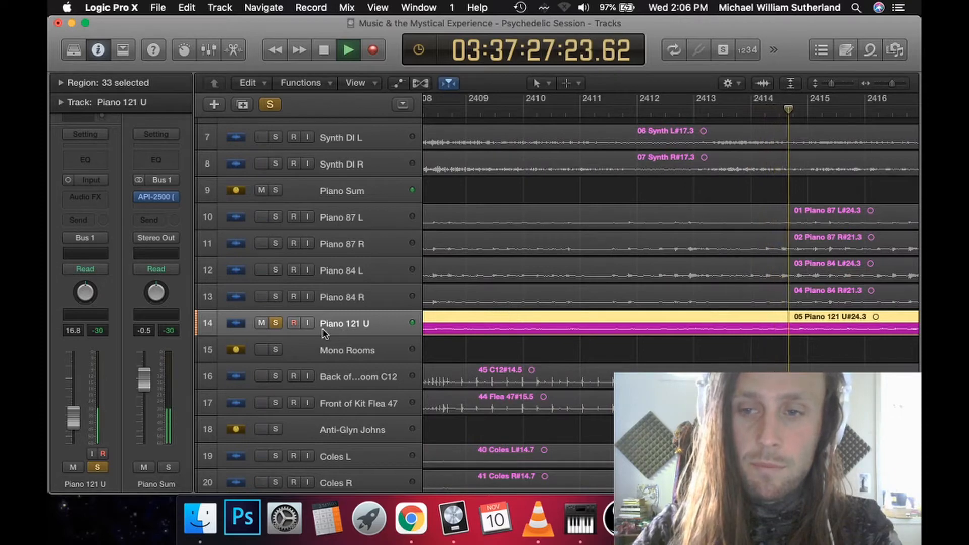
{"action": "key", "text": "space"}
{"action": "left_click", "coordinate": [277, 324]}
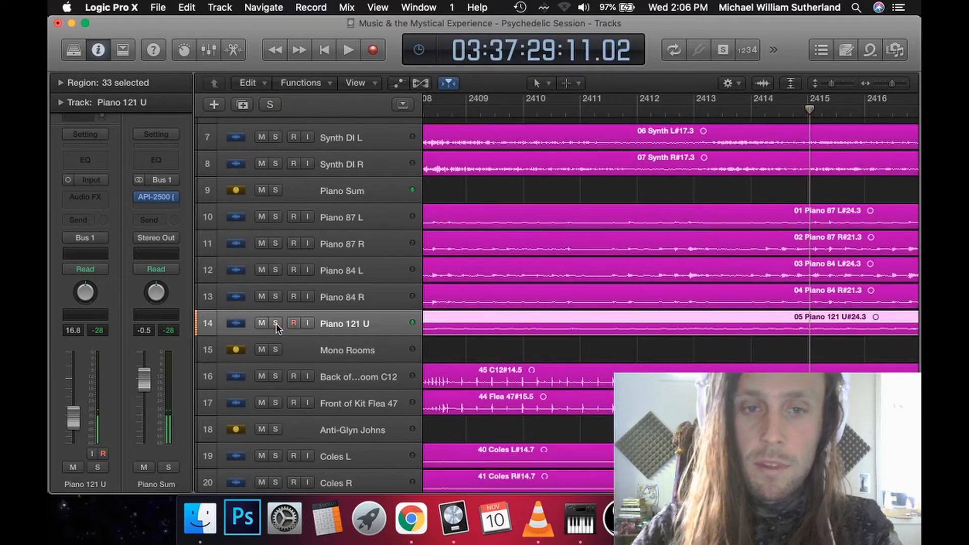
Step: Zoom out across the arrangement's later tracks, then switch back to the thesis PDF
{"action": "key", "text": "super+Left"}
{"action": "key", "text": "super+Left"}
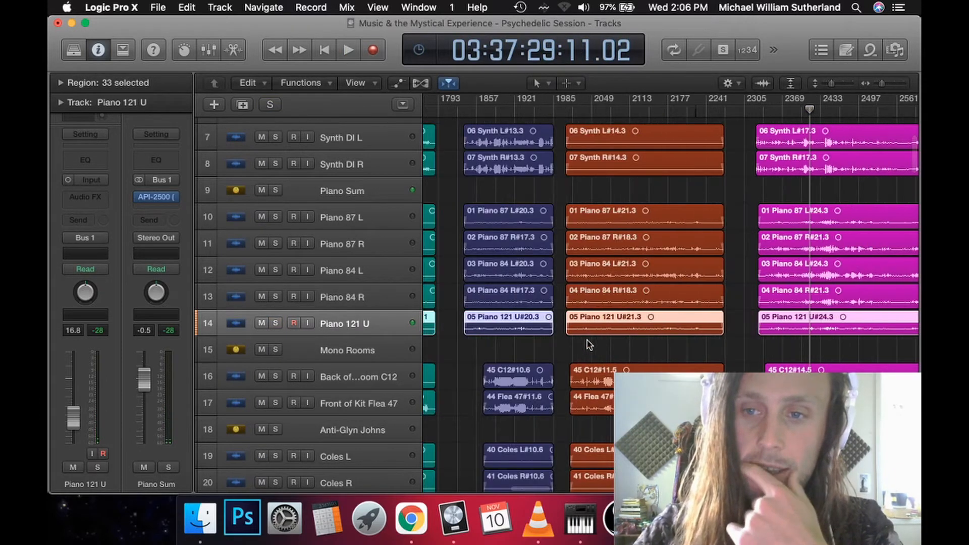
{"action": "key", "text": "super+Left"}
{"action": "scroll", "coordinate": [589, 344], "scroll_direction": "right", "scroll_amount": 5}
{"action": "scroll", "coordinate": [590, 345], "scroll_direction": "down", "scroll_amount": 10}
{"action": "scroll", "coordinate": [589, 345], "scroll_direction": "down", "scroll_amount": 8}
{"action": "scroll", "coordinate": [590, 344], "scroll_direction": "right", "scroll_amount": 8}
{"action": "scroll", "coordinate": [589, 344], "scroll_direction": "right", "scroll_amount": 3}
{"action": "scroll", "coordinate": [589, 344], "scroll_direction": "right", "scroll_amount": 6}
{"action": "scroll", "coordinate": [589, 345], "scroll_direction": "right", "scroll_amount": 6}
{"action": "scroll", "coordinate": [589, 345], "scroll_direction": "right", "scroll_amount": 5}
{"action": "scroll", "coordinate": [589, 345], "scroll_direction": "right", "scroll_amount": 3}
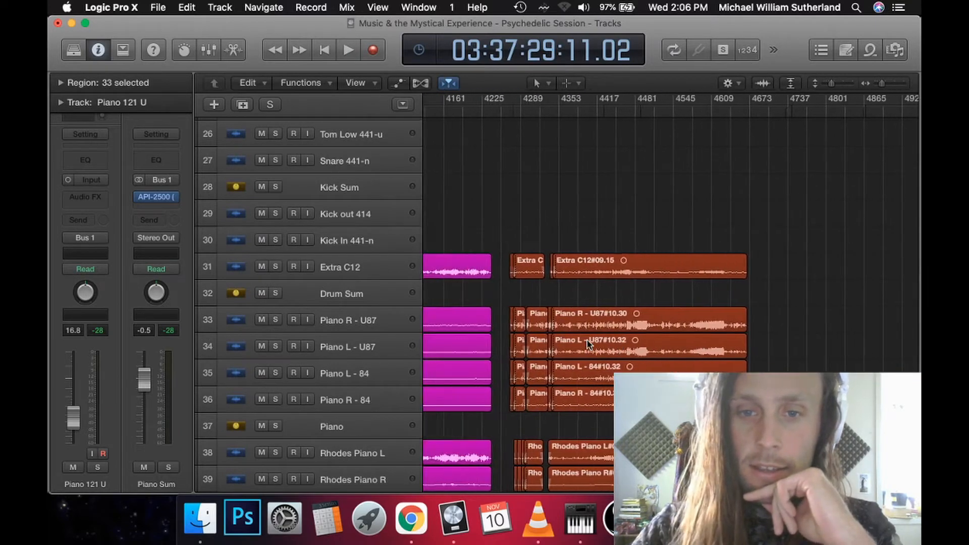
{"action": "scroll", "coordinate": [589, 345], "scroll_direction": "down", "scroll_amount": 9}
{"action": "scroll", "coordinate": [589, 345], "scroll_direction": "right", "scroll_amount": 5}
{"action": "scroll", "coordinate": [589, 345], "scroll_direction": "down", "scroll_amount": 5}
{"action": "scroll", "coordinate": [589, 345], "scroll_direction": "right", "scroll_amount": 3}
{"action": "scroll", "coordinate": [589, 345], "scroll_direction": "down", "scroll_amount": 4}
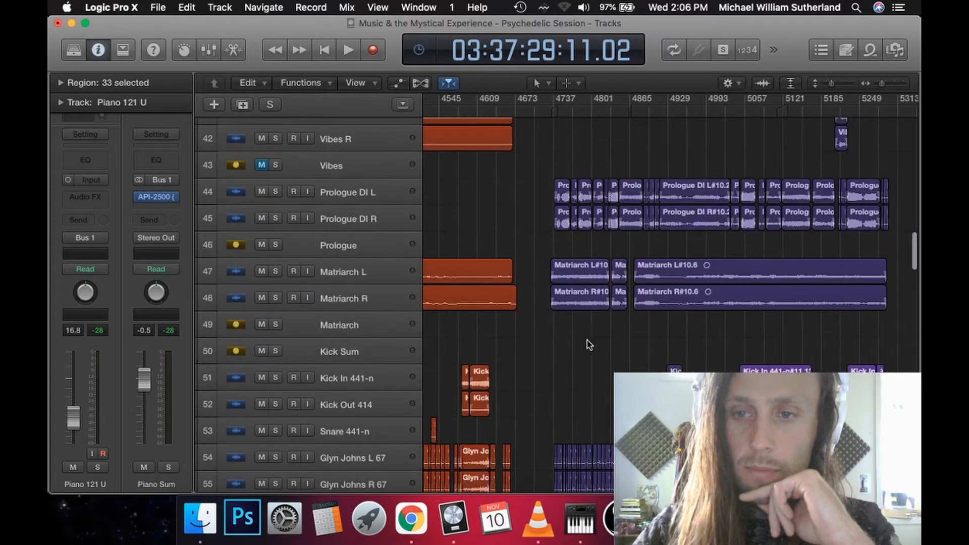
{"action": "scroll", "coordinate": [589, 345], "scroll_direction": "down", "scroll_amount": 3}
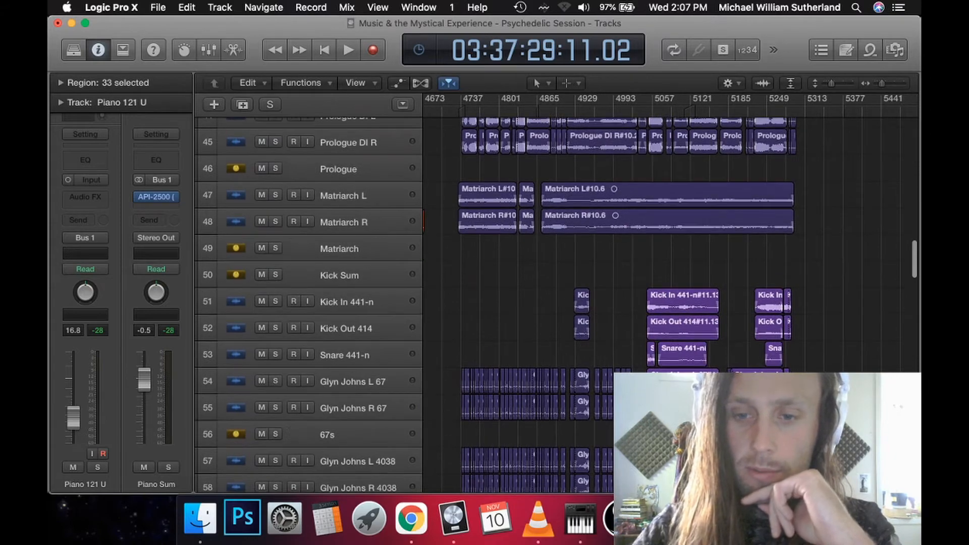
{"action": "key", "text": "super+Tab"}
{"action": "scroll", "coordinate": [543, 250], "scroll_direction": "down", "scroll_amount": 10}
{"action": "scroll", "coordinate": [542, 249], "scroll_direction": "down", "scroll_amount": 3}
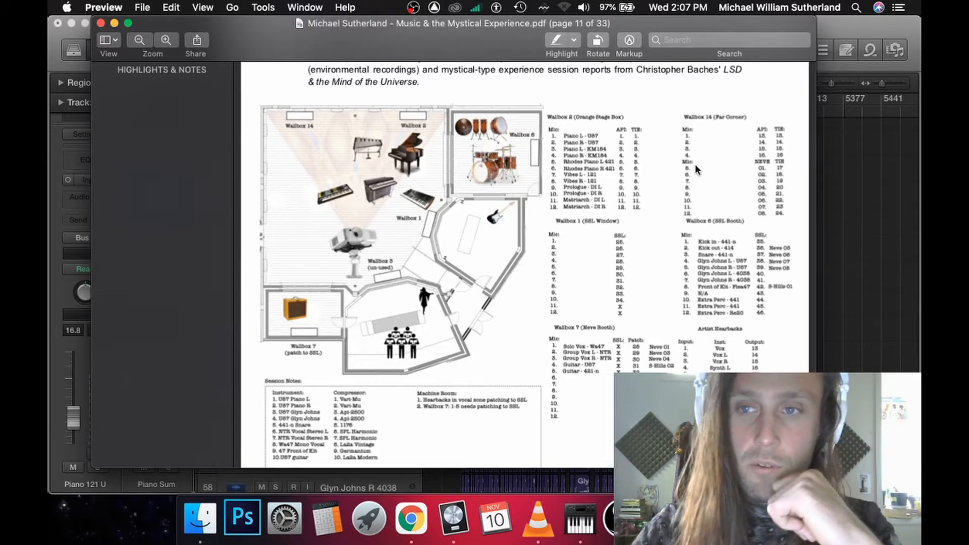
Step: Minimise the PDF after the page 11 floor plan, returning to the Logic session
{"action": "left_click", "coordinate": [827, 34]}
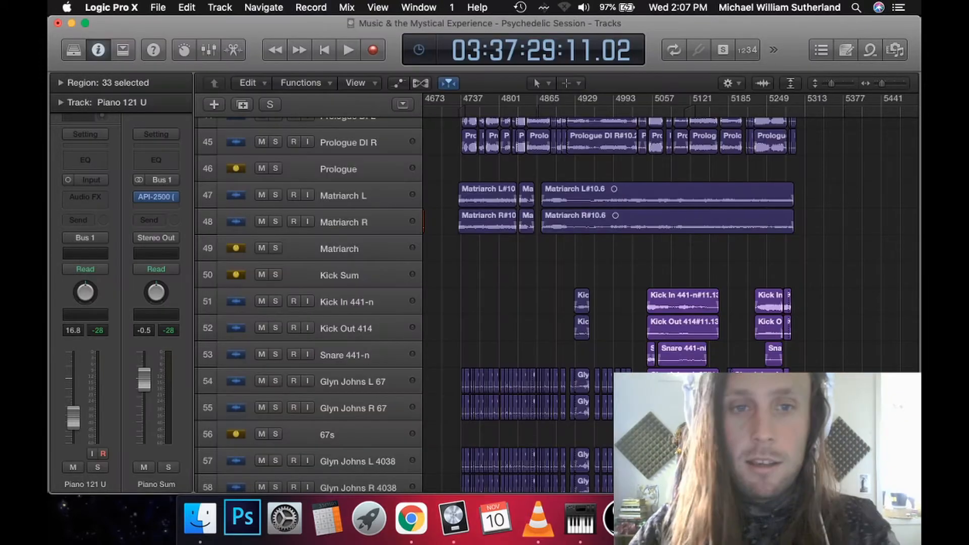
{"action": "scroll", "coordinate": [534, 77], "scroll_direction": "up", "scroll_amount": 3}
{"action": "scroll", "coordinate": [530, 303], "scroll_direction": "down", "scroll_amount": 3}
{"action": "scroll", "coordinate": [530, 303], "scroll_direction": "down", "scroll_amount": 2}
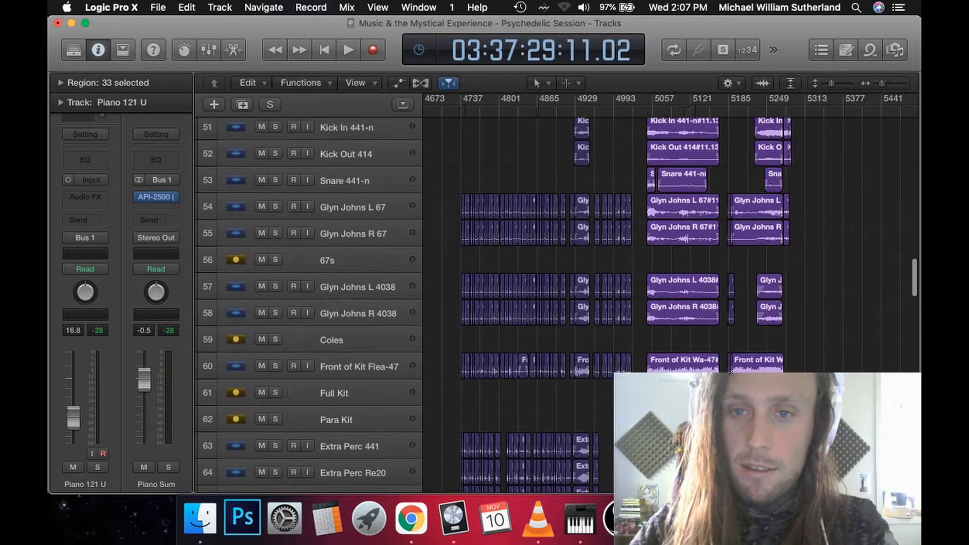
{"action": "scroll", "coordinate": [530, 303], "scroll_direction": "up", "scroll_amount": 8}
{"action": "scroll", "coordinate": [530, 304], "scroll_direction": "up", "scroll_amount": 1}
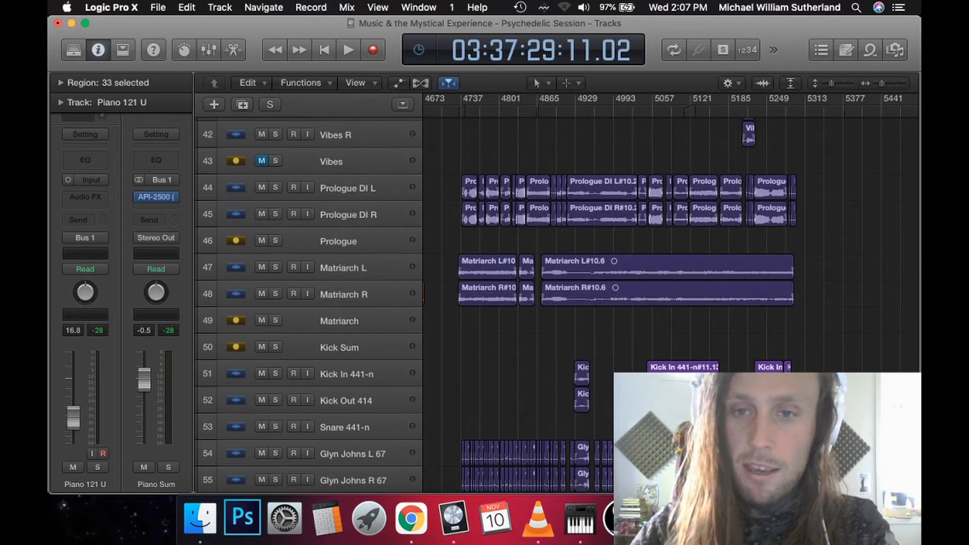
Step: Relocate the playhead through the Matriarch section to a later bar, then stop playback
{"action": "left_click", "coordinate": [601, 108]}
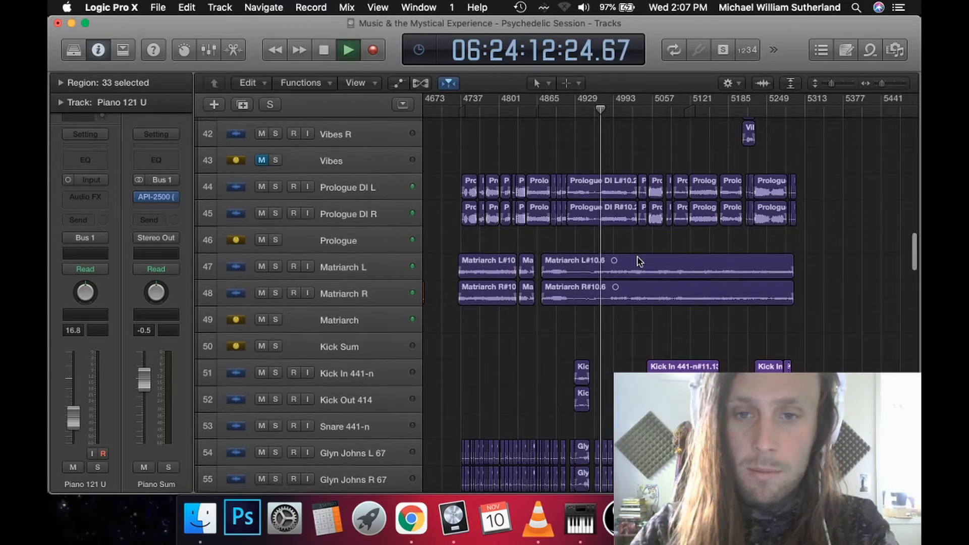
{"action": "scroll", "coordinate": [638, 261], "scroll_direction": "down", "scroll_amount": 10}
{"action": "scroll", "coordinate": [639, 261], "scroll_direction": "down", "scroll_amount": 10}
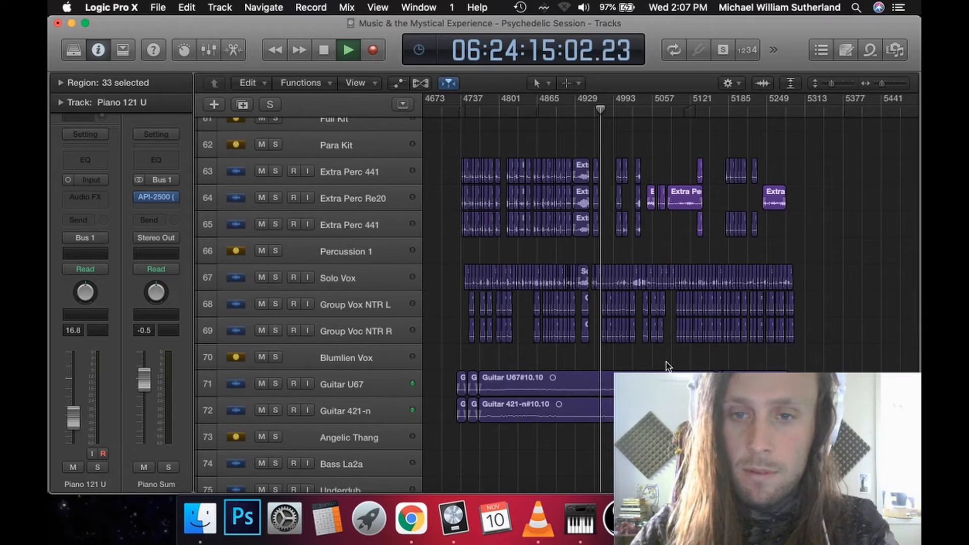
{"action": "scroll", "coordinate": [668, 366], "scroll_direction": "down", "scroll_amount": 10}
{"action": "scroll", "coordinate": [668, 366], "scroll_direction": "down", "scroll_amount": 5}
{"action": "scroll", "coordinate": [669, 366], "scroll_direction": "up", "scroll_amount": 8}
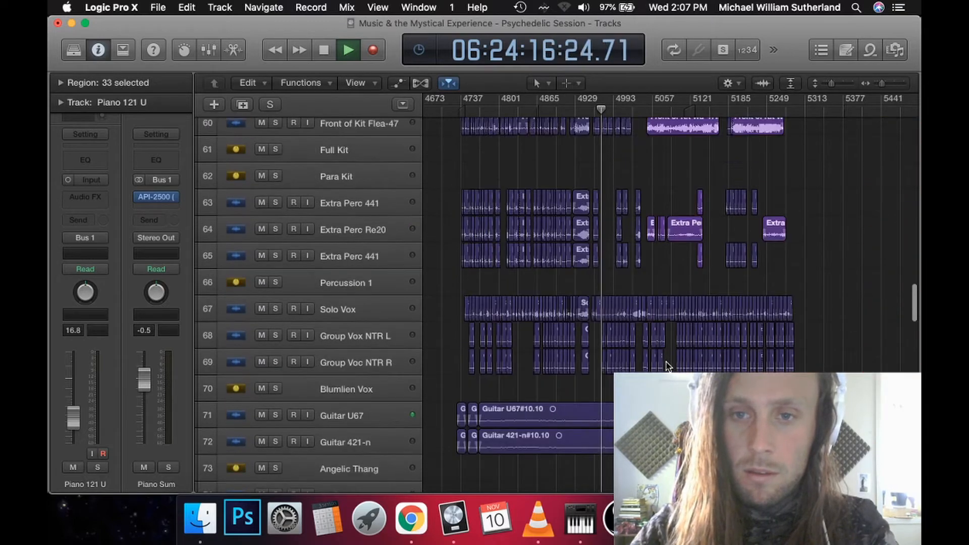
{"action": "scroll", "coordinate": [668, 366], "scroll_direction": "up", "scroll_amount": 5}
{"action": "scroll", "coordinate": [668, 366], "scroll_direction": "up", "scroll_amount": 5}
{"action": "scroll", "coordinate": [668, 366], "scroll_direction": "up", "scroll_amount": 3}
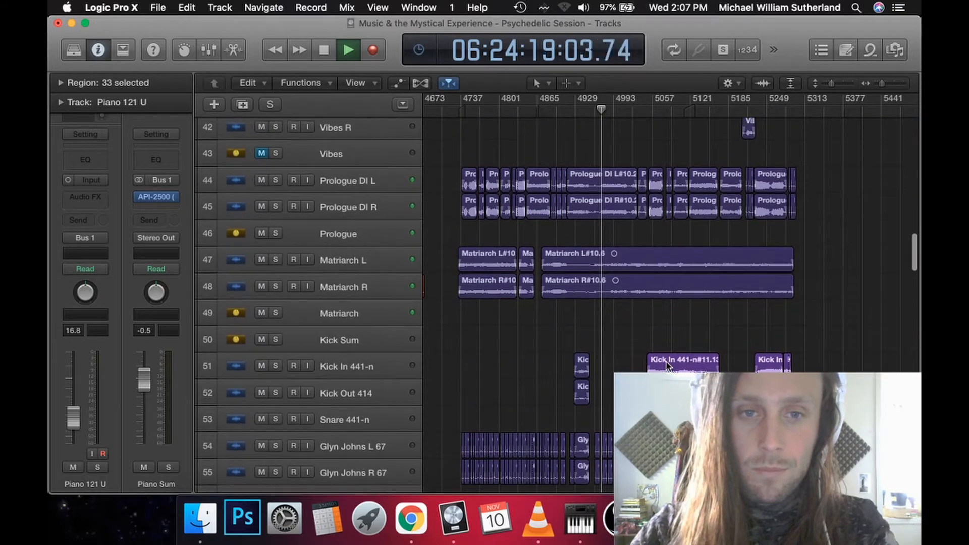
{"action": "scroll", "coordinate": [391, 291], "scroll_direction": "up", "scroll_amount": 5}
{"action": "scroll", "coordinate": [463, 294], "scroll_direction": "down", "scroll_amount": 3}
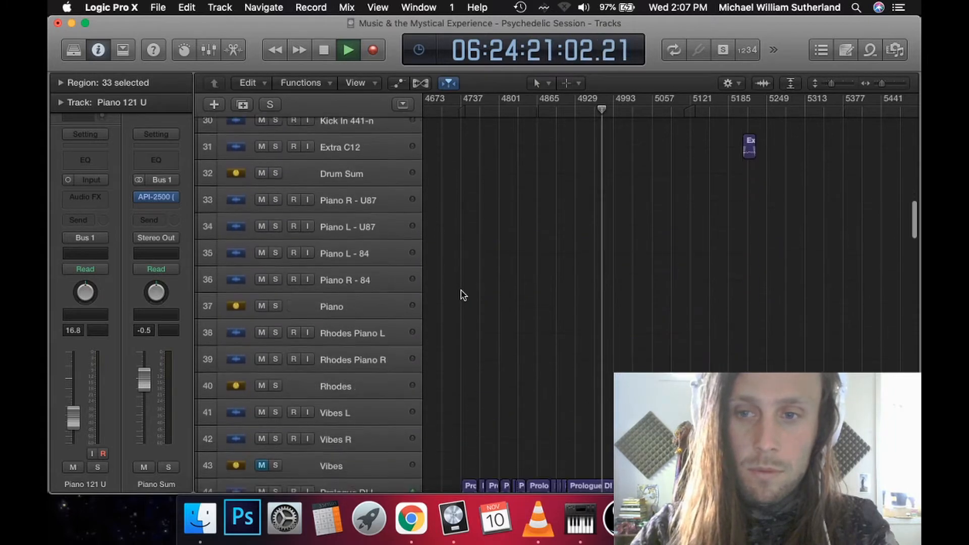
{"action": "scroll", "coordinate": [463, 294], "scroll_direction": "down", "scroll_amount": 3}
{"action": "scroll", "coordinate": [463, 295], "scroll_direction": "down", "scroll_amount": 5}
{"action": "scroll", "coordinate": [463, 295], "scroll_direction": "down", "scroll_amount": 5}
{"action": "scroll", "coordinate": [461, 291], "scroll_direction": "down", "scroll_amount": 2}
{"action": "scroll", "coordinate": [604, 267], "scroll_direction": "up", "scroll_amount": 5}
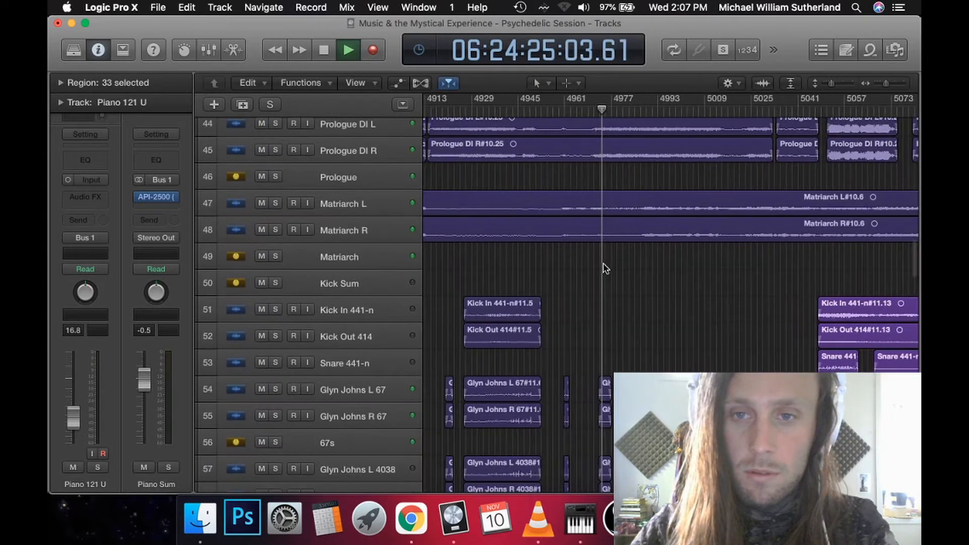
{"action": "scroll", "coordinate": [605, 266], "scroll_direction": "down", "scroll_amount": 4}
{"action": "scroll", "coordinate": [605, 267], "scroll_direction": "down", "scroll_amount": 5}
{"action": "scroll", "coordinate": [605, 267], "scroll_direction": "down", "scroll_amount": 5}
{"action": "scroll", "coordinate": [605, 267], "scroll_direction": "up", "scroll_amount": 4}
{"action": "scroll", "coordinate": [604, 265], "scroll_direction": "up", "scroll_amount": 3}
{"action": "scroll", "coordinate": [605, 265], "scroll_direction": "down", "scroll_amount": 4}
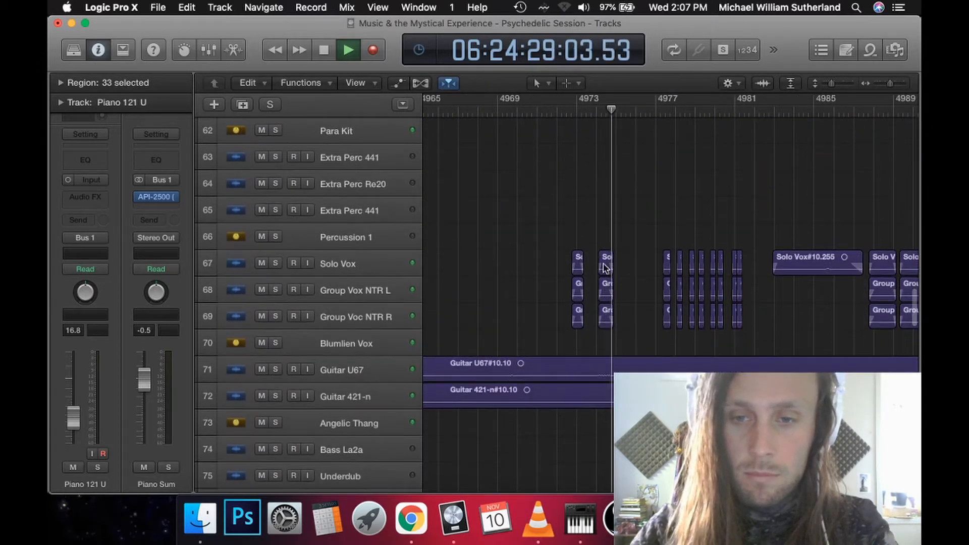
{"action": "scroll", "coordinate": [604, 266], "scroll_direction": "right", "scroll_amount": 8}
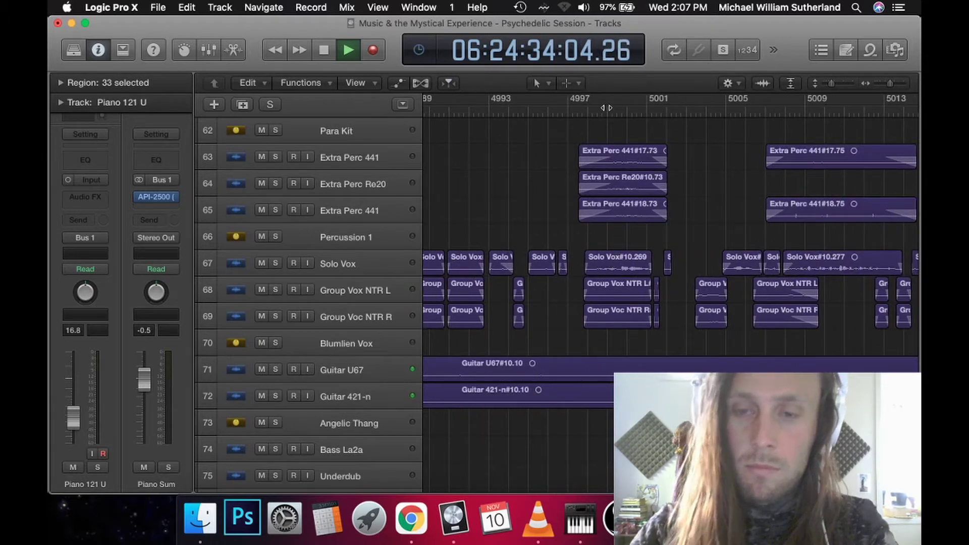
{"action": "left_click", "coordinate": [610, 107]}
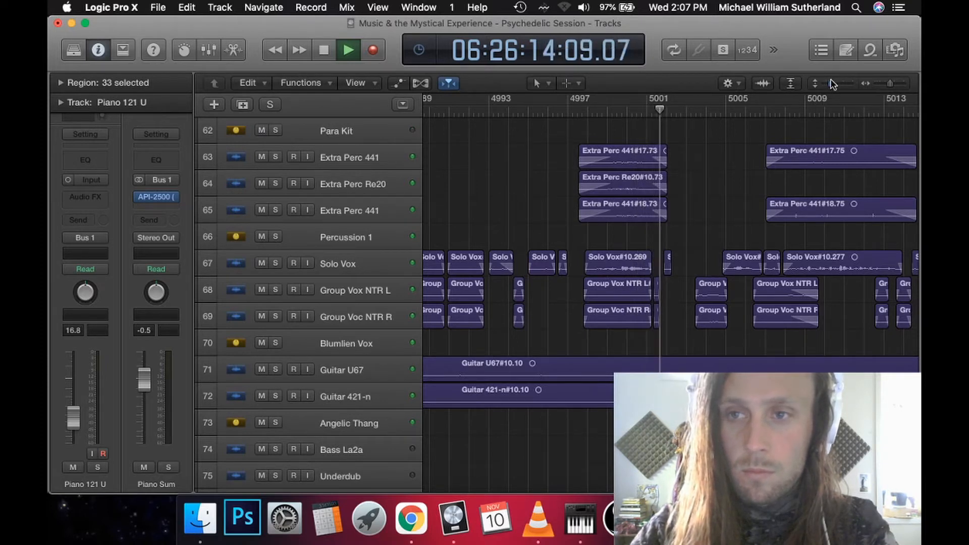
{"action": "scroll", "coordinate": [708, 227], "scroll_direction": "down", "scroll_amount": 10}
{"action": "scroll", "coordinate": [568, 280], "scroll_direction": "up", "scroll_amount": 10}
{"action": "scroll", "coordinate": [568, 280], "scroll_direction": "up", "scroll_amount": 4}
{"action": "scroll", "coordinate": [568, 281], "scroll_direction": "down", "scroll_amount": 5}
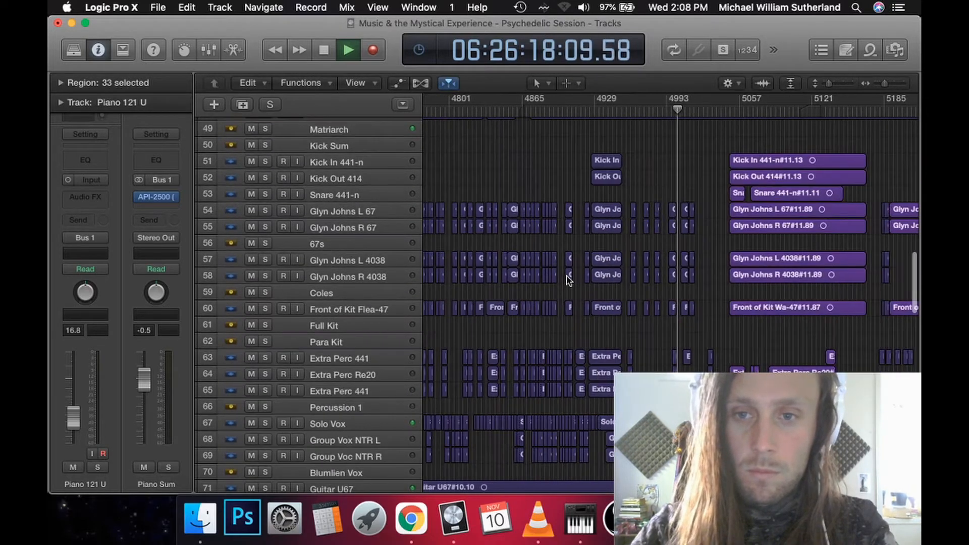
{"action": "key", "text": "space"}
{"action": "scroll", "coordinate": [567, 280], "scroll_direction": "left", "scroll_amount": 5}
{"action": "scroll", "coordinate": [568, 280], "scroll_direction": "left", "scroll_amount": 5}
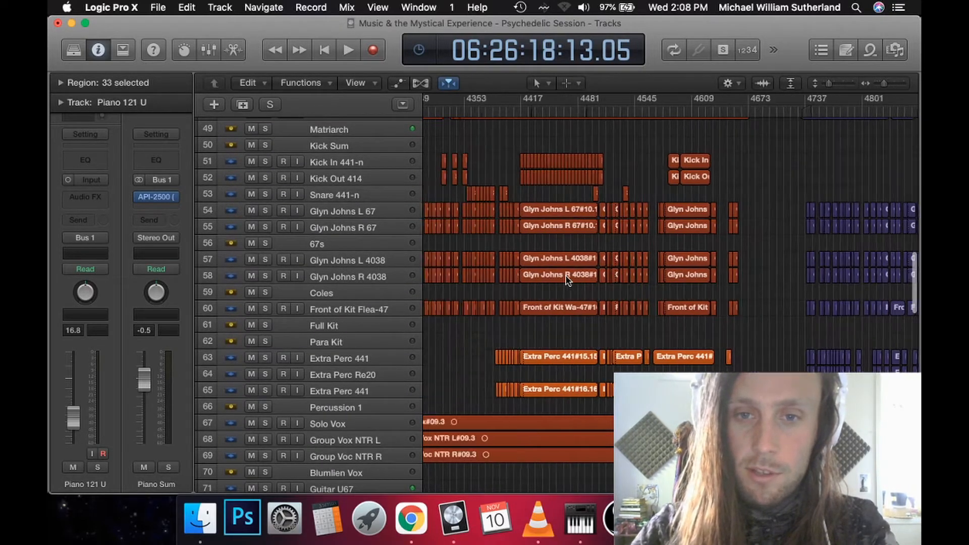
{"action": "scroll", "coordinate": [568, 281], "scroll_direction": "left", "scroll_amount": 5}
{"action": "scroll", "coordinate": [568, 281], "scroll_direction": "right", "scroll_amount": 5}
{"action": "scroll", "coordinate": [568, 280], "scroll_direction": "right", "scroll_amount": 3}
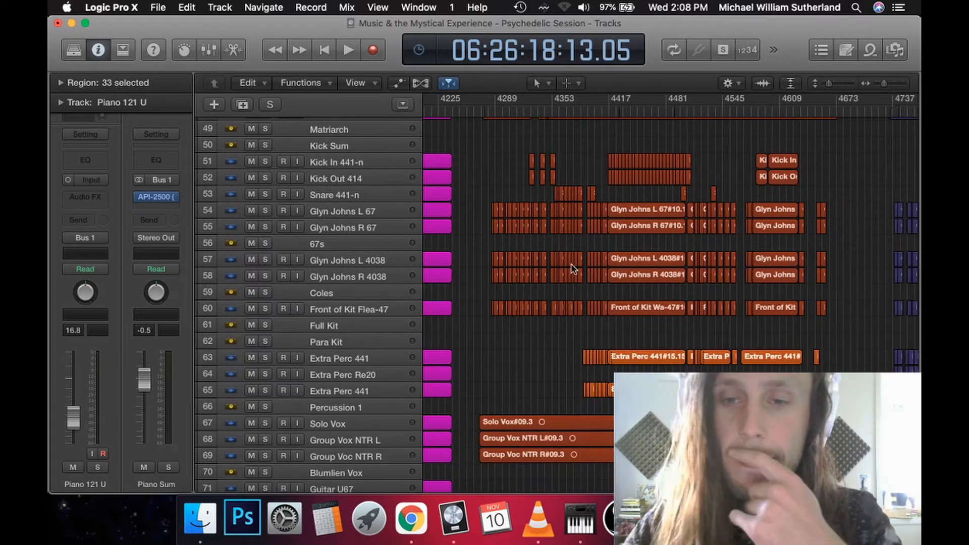
Step: Move the playhead back to around bar 4450 and select the Percussion 1 track
{"action": "left_click", "coordinate": [648, 110]}
{"action": "scroll", "coordinate": [664, 303], "scroll_direction": "down", "scroll_amount": 6}
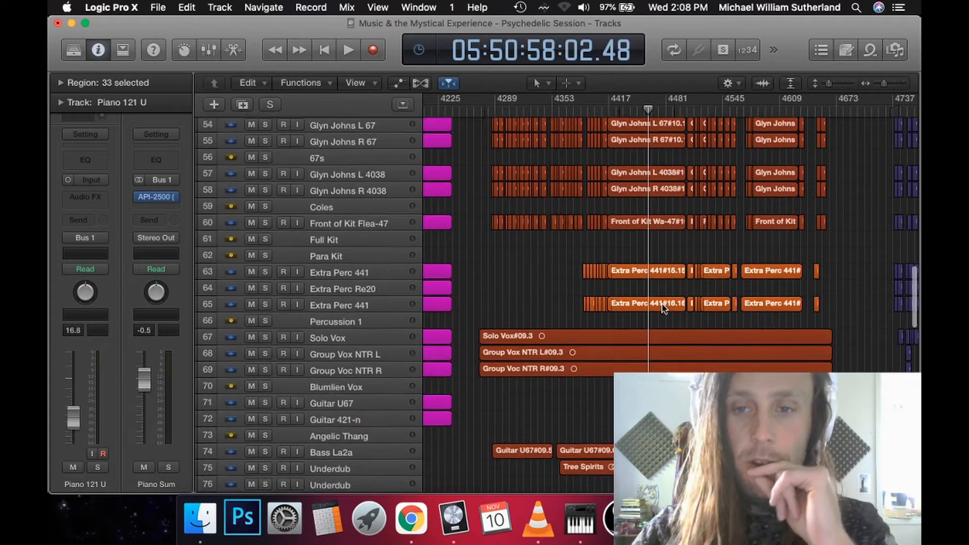
{"action": "scroll", "coordinate": [606, 224], "scroll_direction": "down", "scroll_amount": 6}
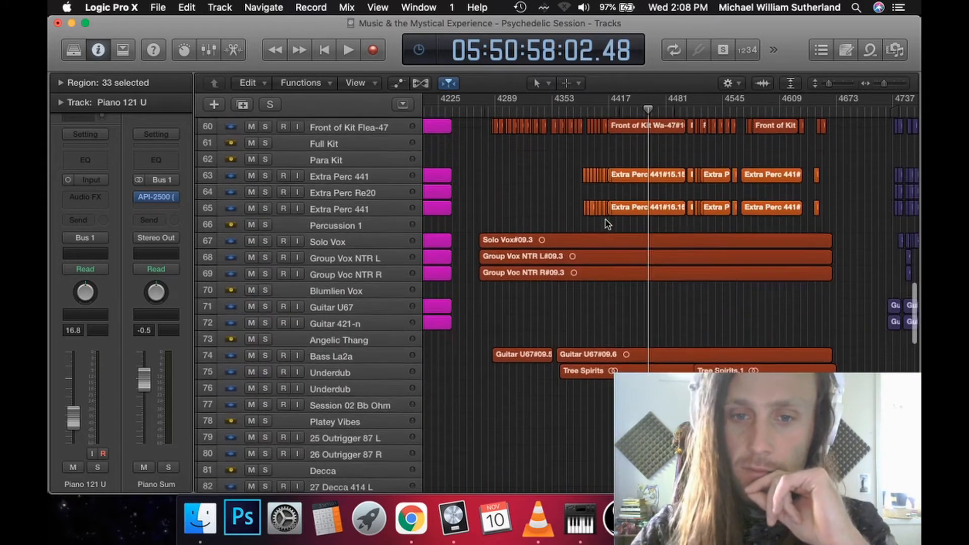
{"action": "scroll", "coordinate": [577, 292], "scroll_direction": "up", "scroll_amount": 12}
{"action": "left_click", "coordinate": [334, 415]}
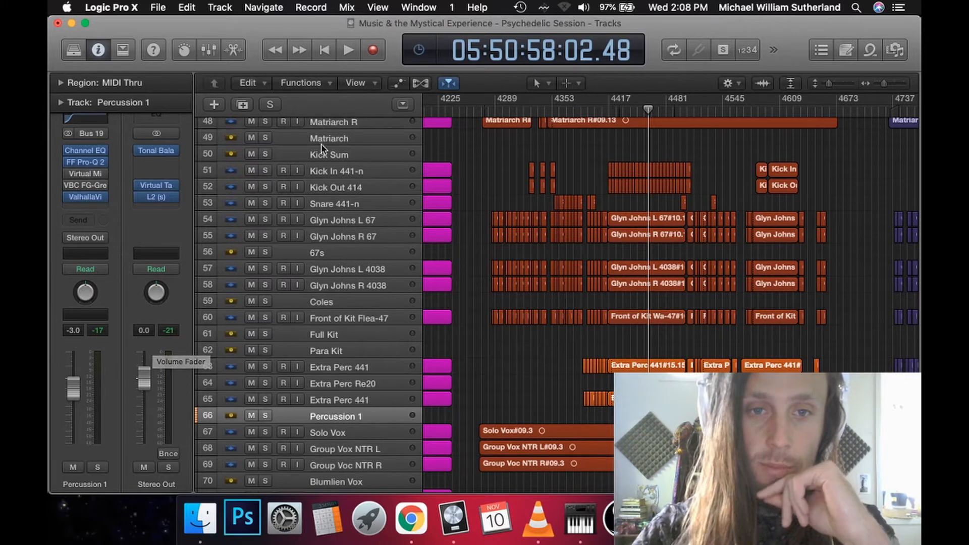
Step: Solo the Full Kit and Percussion 1 groups and start auditioning them
{"action": "left_click", "coordinate": [327, 304]}
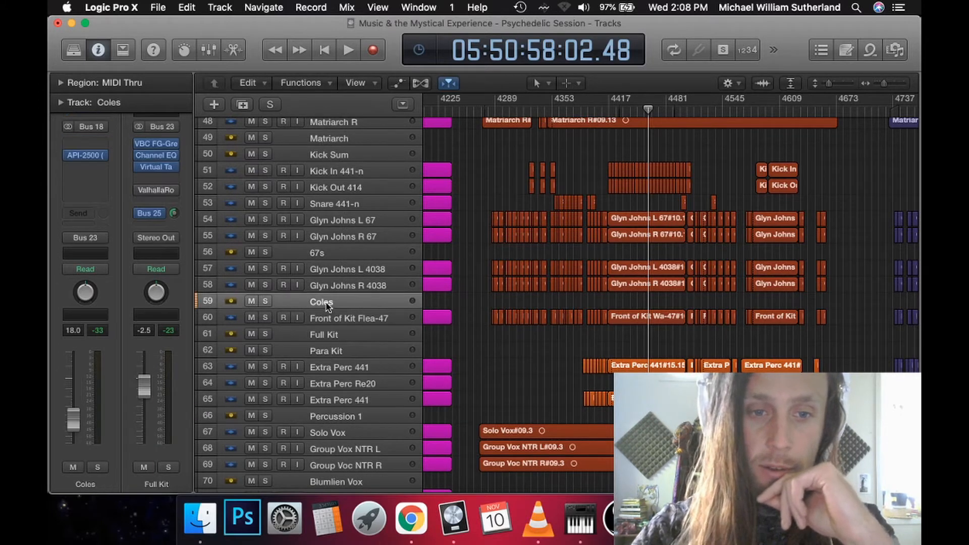
{"action": "left_click", "coordinate": [170, 467]}
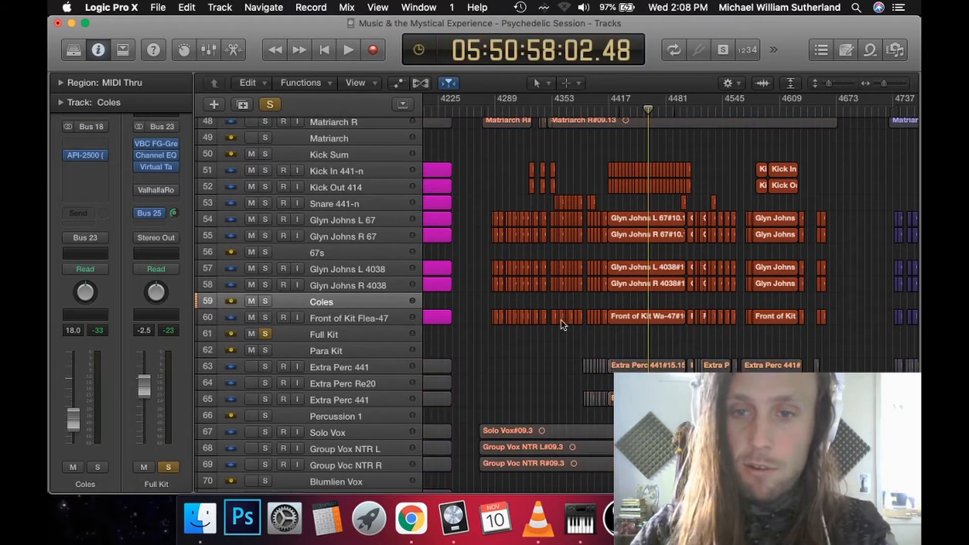
{"action": "left_click", "coordinate": [265, 416]}
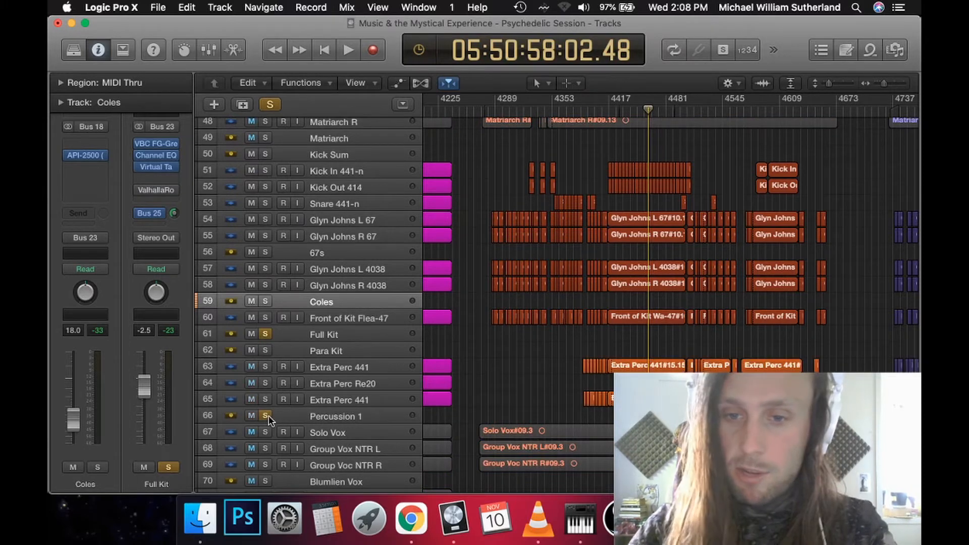
{"action": "scroll", "coordinate": [679, 221], "scroll_direction": "up", "scroll_amount": 4}
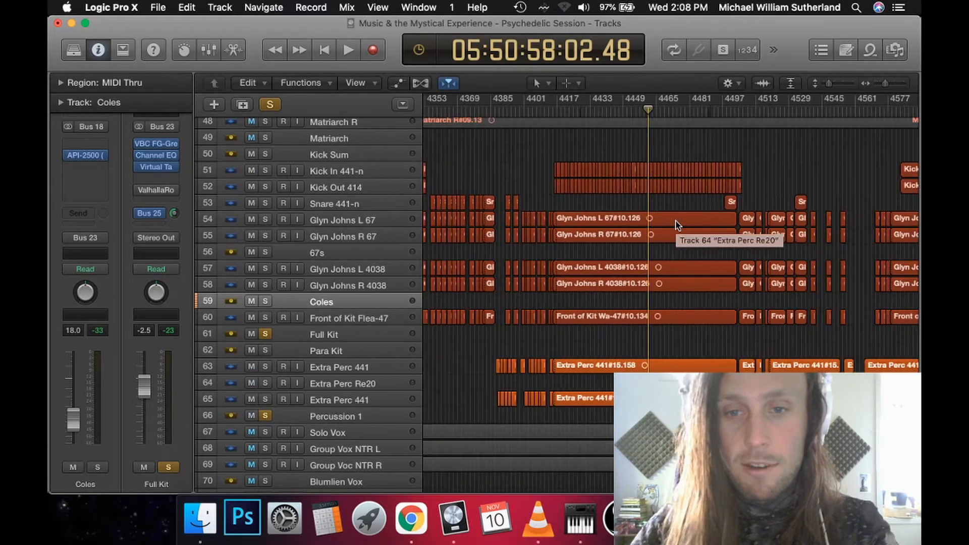
{"action": "scroll", "coordinate": [703, 206], "scroll_direction": "right", "scroll_amount": 5}
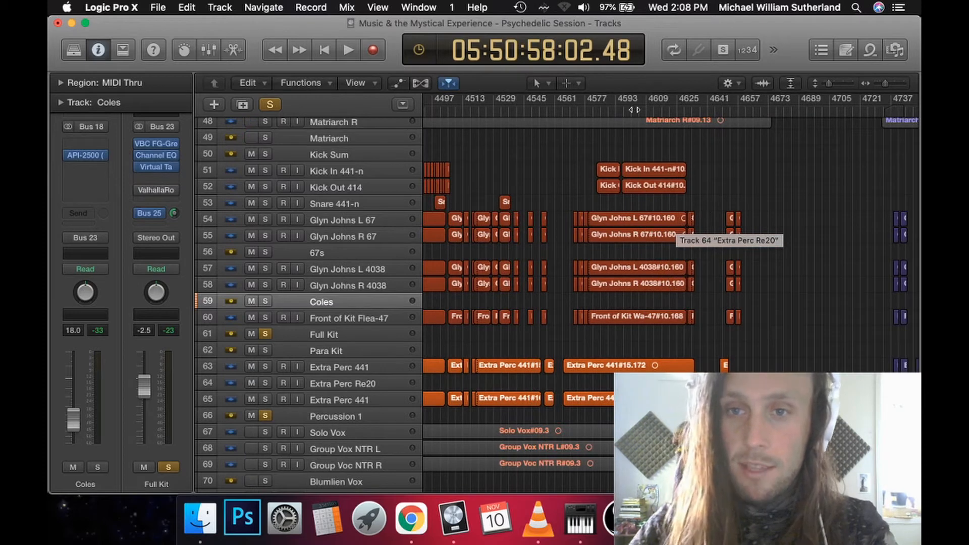
{"action": "key", "text": "space"}
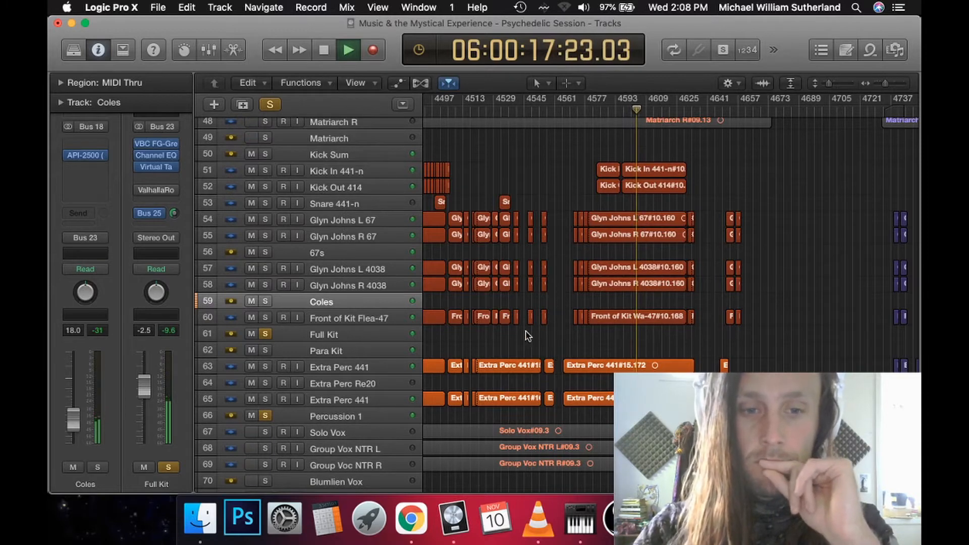
{"action": "scroll", "coordinate": [477, 304], "scroll_direction": "up", "scroll_amount": 8}
{"action": "scroll", "coordinate": [478, 304], "scroll_direction": "up", "scroll_amount": 6}
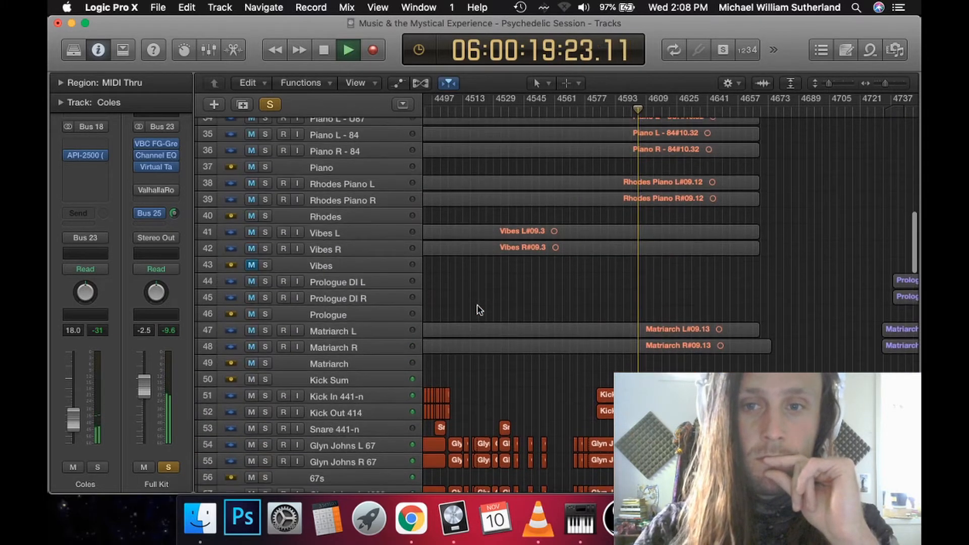
{"action": "scroll", "coordinate": [477, 309], "scroll_direction": "up", "scroll_amount": 3}
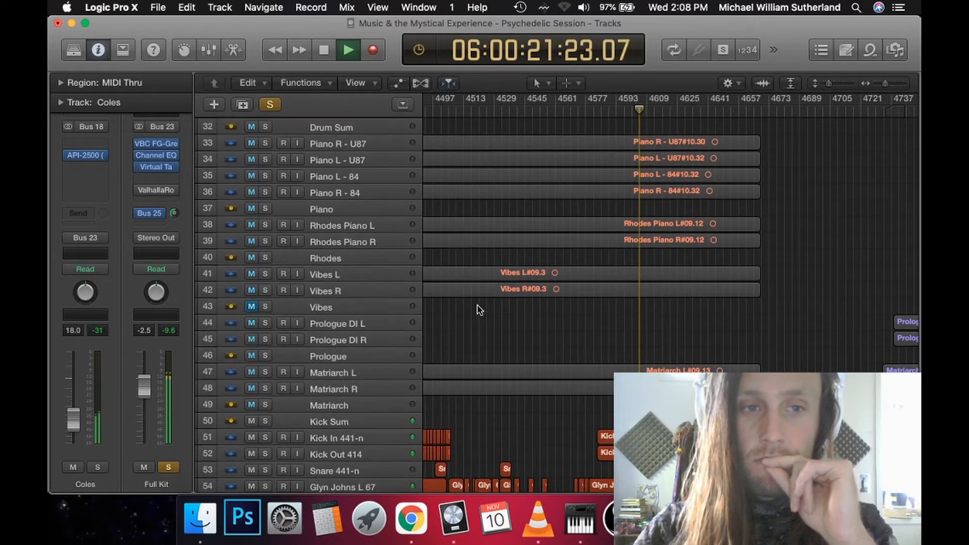
{"action": "scroll", "coordinate": [478, 309], "scroll_direction": "up", "scroll_amount": 2}
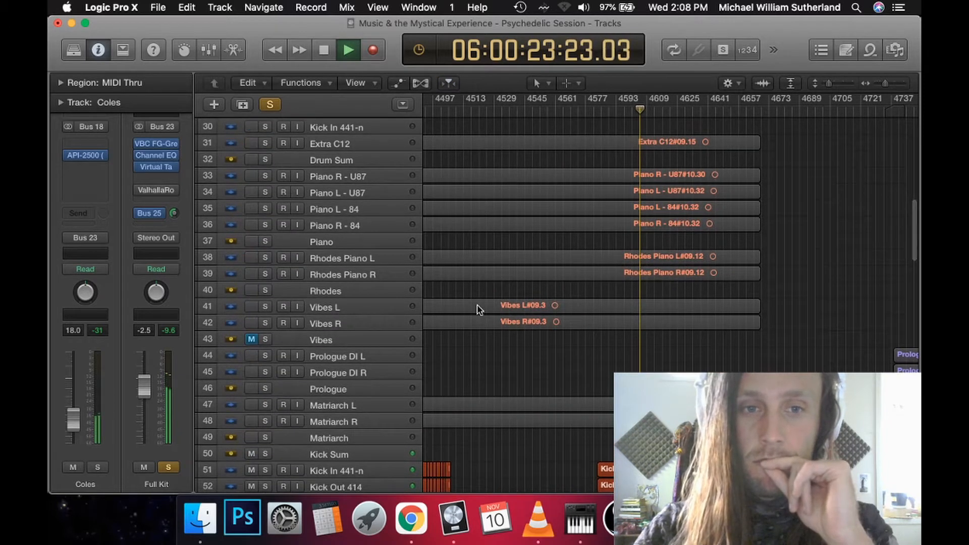
Step: Add the Piano and Rhodes groups to the solo, listen, then stop playback
{"action": "left_click", "coordinate": [265, 241]}
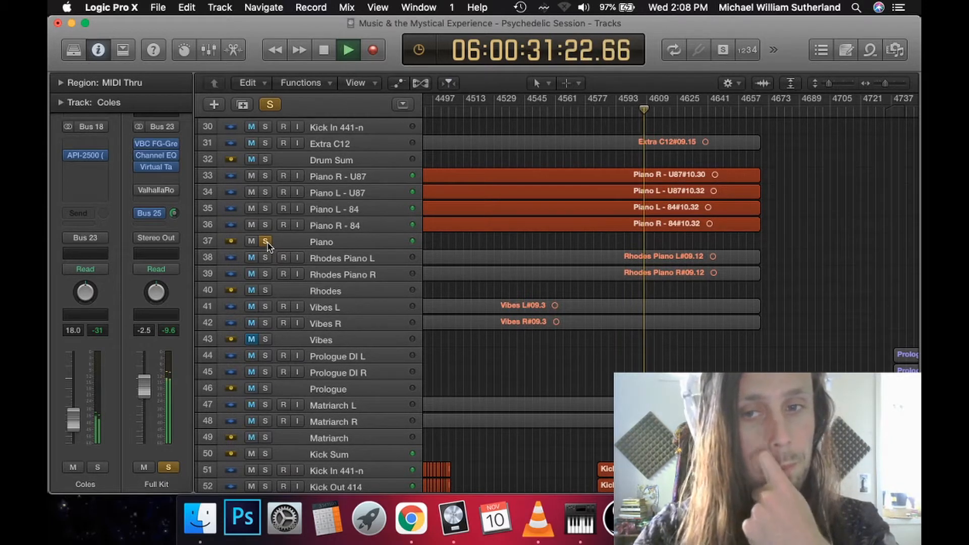
{"action": "left_click", "coordinate": [264, 242]}
{"action": "left_click", "coordinate": [264, 291]}
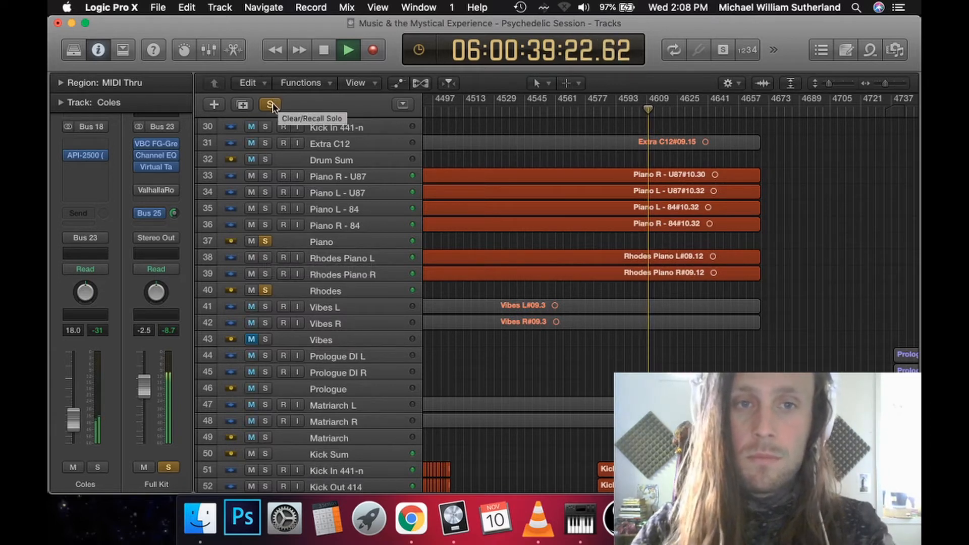
{"action": "key", "text": "space"}
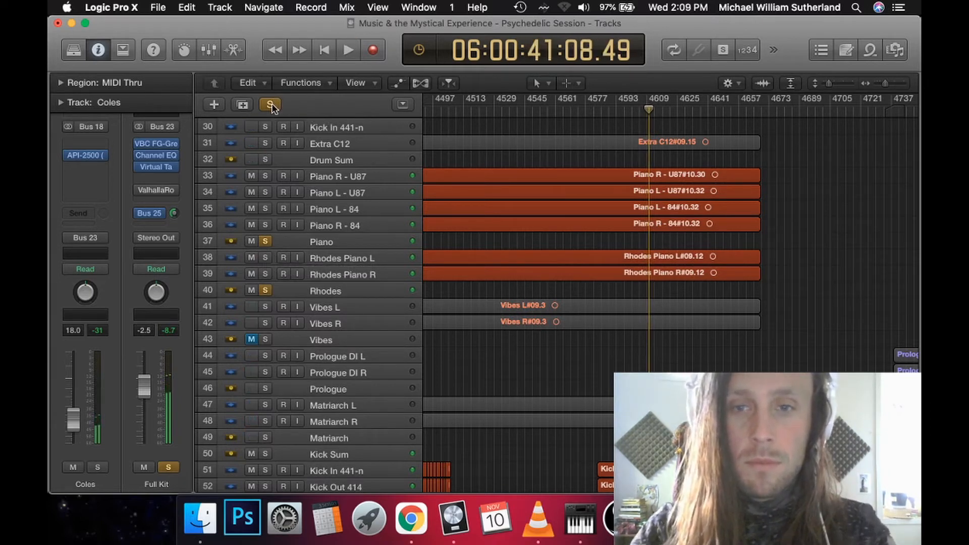
Step: Clear all solos, solo only Vibes and play it from around bar 4449
{"action": "left_click", "coordinate": [269, 105]}
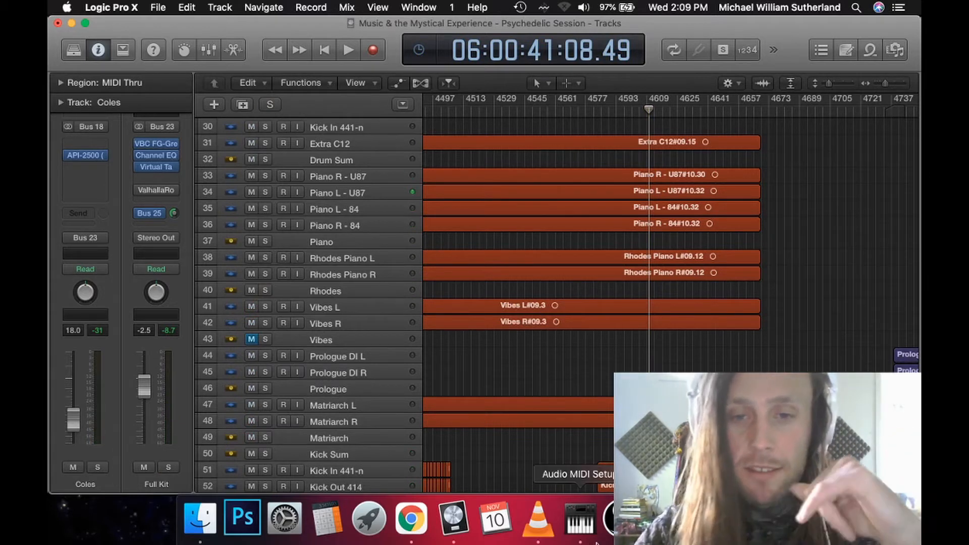
{"action": "scroll", "coordinate": [546, 361], "scroll_direction": "left", "scroll_amount": 5}
{"action": "scroll", "coordinate": [546, 361], "scroll_direction": "left", "scroll_amount": 3}
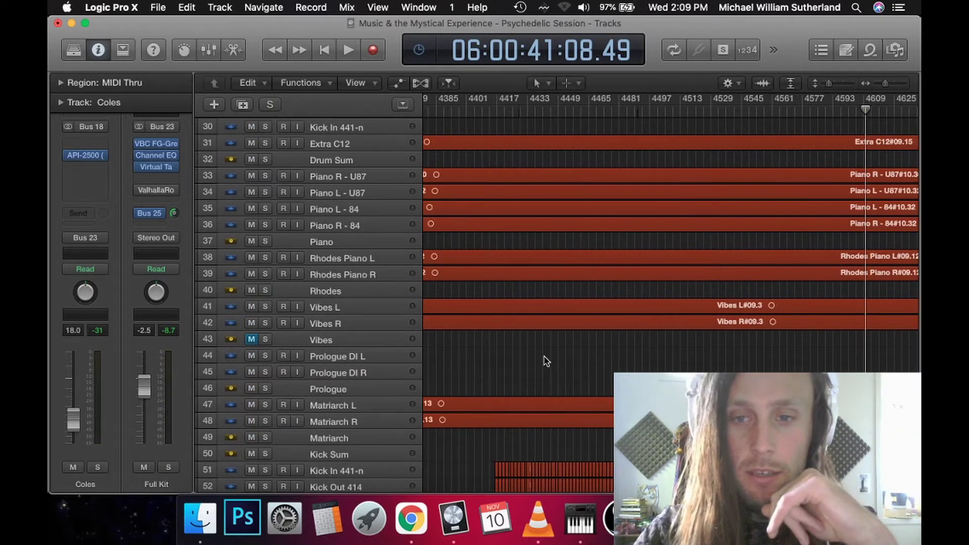
{"action": "left_click", "coordinate": [264, 339]}
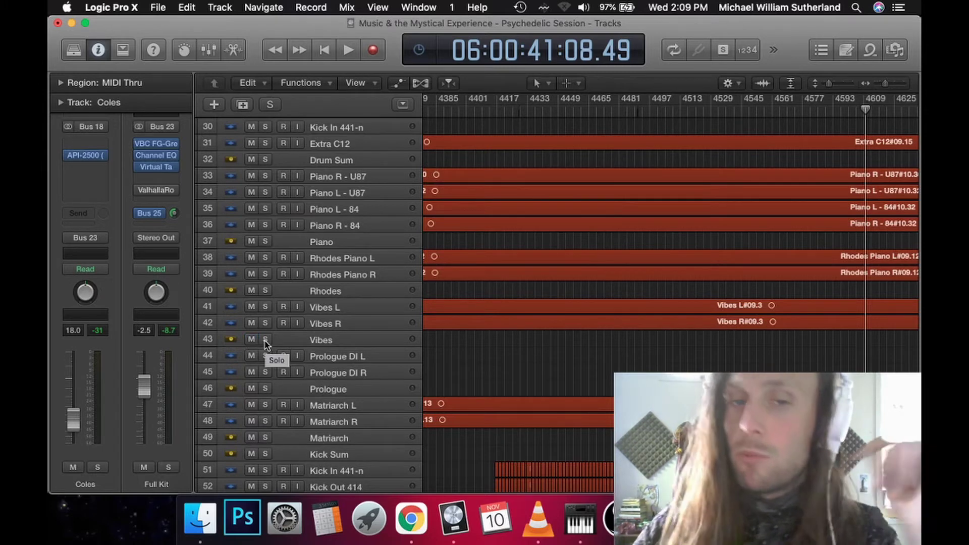
{"action": "left_click", "coordinate": [312, 339]}
{"action": "left_click", "coordinate": [568, 110]}
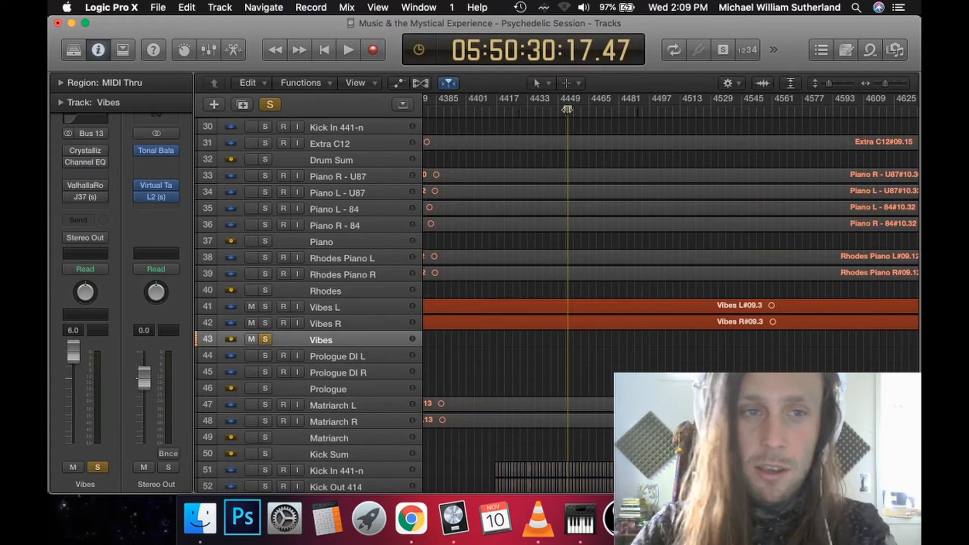
{"action": "key", "text": "space"}
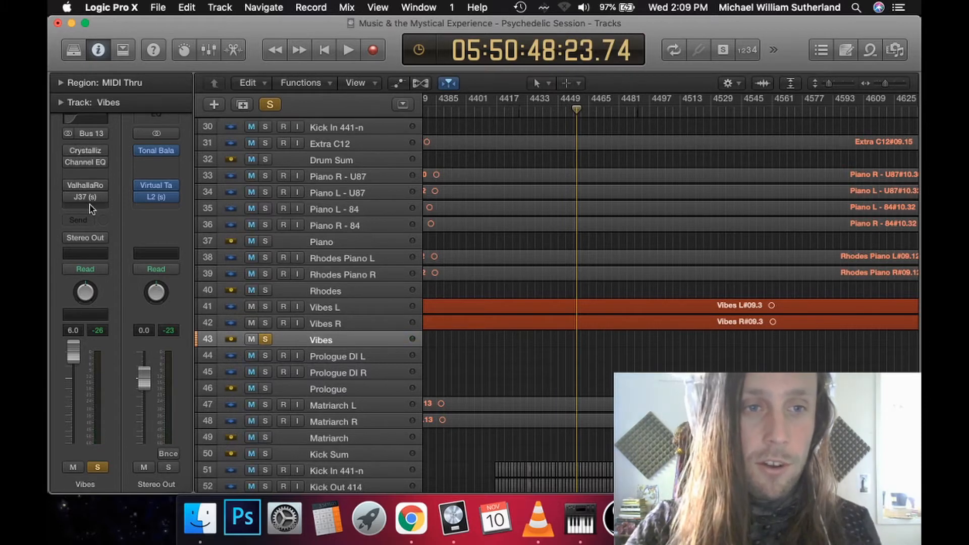
Step: Review the Vibes plug-in chain: Crystallizer, Channel EQ, reverb and the J37 tape effect
{"action": "left_click", "coordinate": [71, 152]}
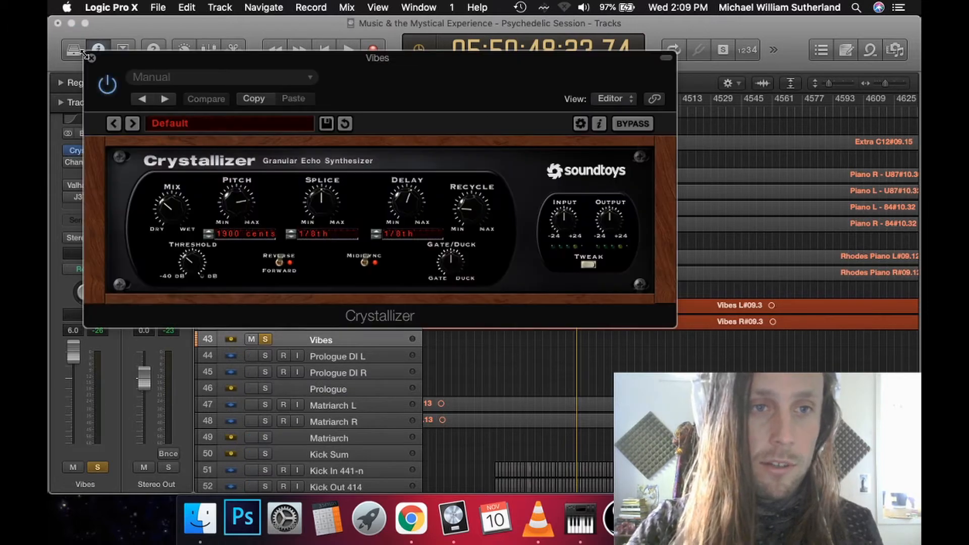
{"action": "left_click", "coordinate": [90, 59]}
{"action": "left_click", "coordinate": [73, 163]}
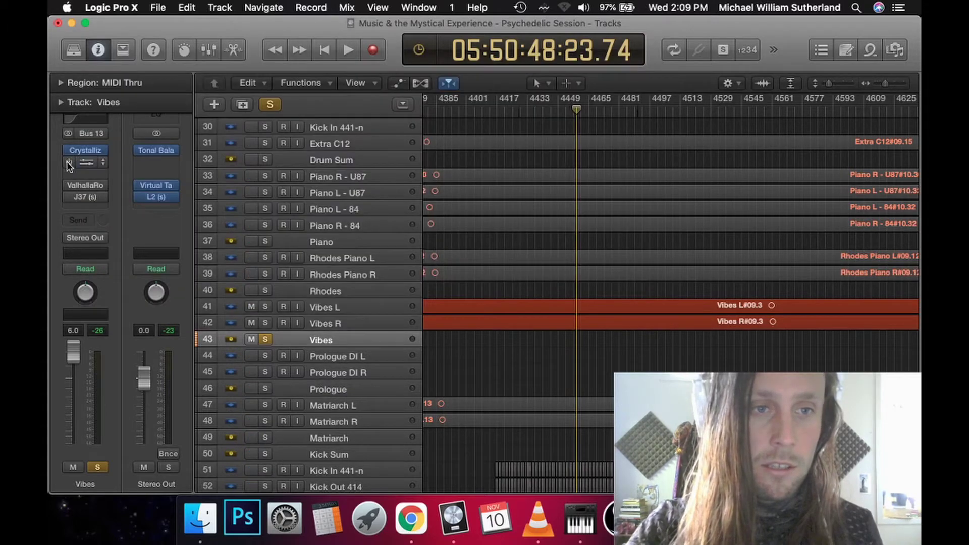
{"action": "left_click", "coordinate": [69, 187]}
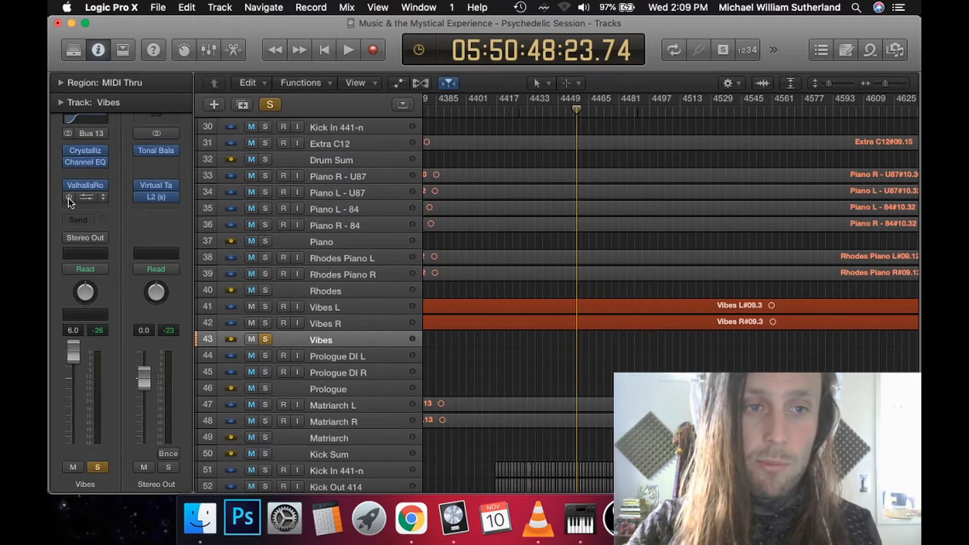
{"action": "left_click", "coordinate": [84, 196]}
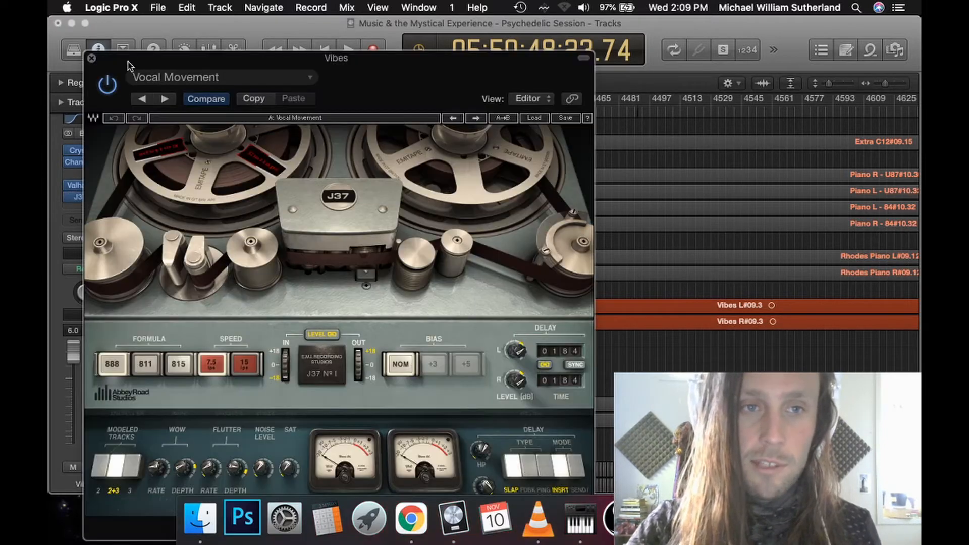
{"action": "left_click", "coordinate": [94, 59]}
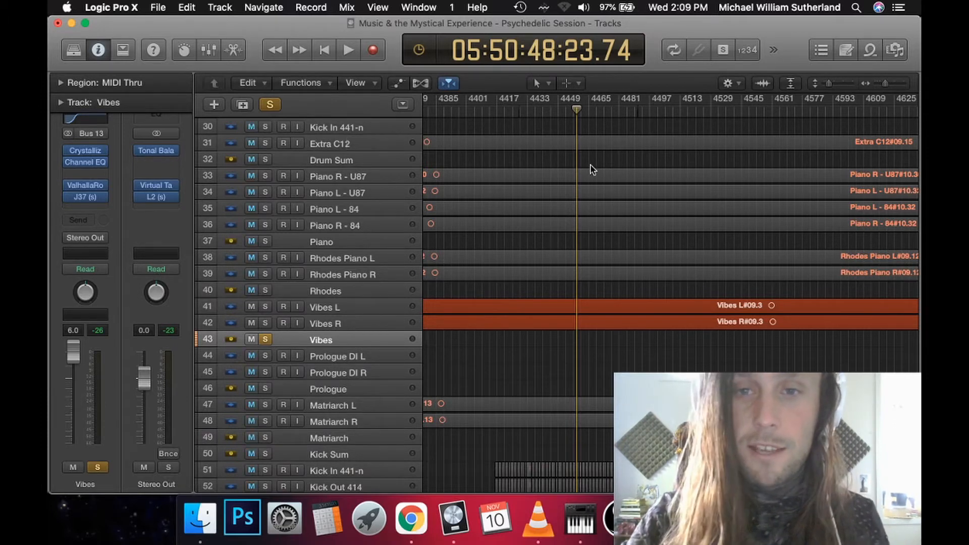
Step: Play the soloed Vibes track to hear its effects, then stop
{"action": "key", "text": "space"}
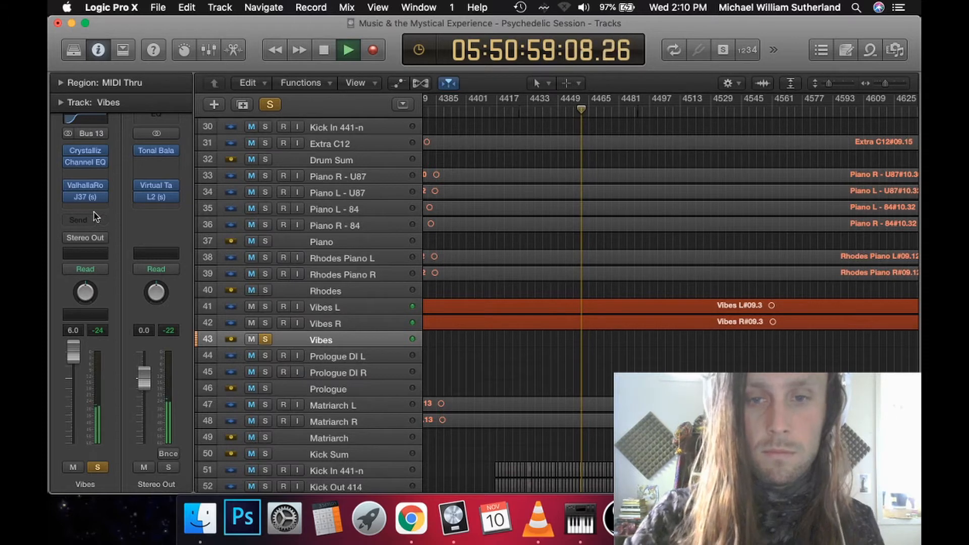
{"action": "key", "text": "space"}
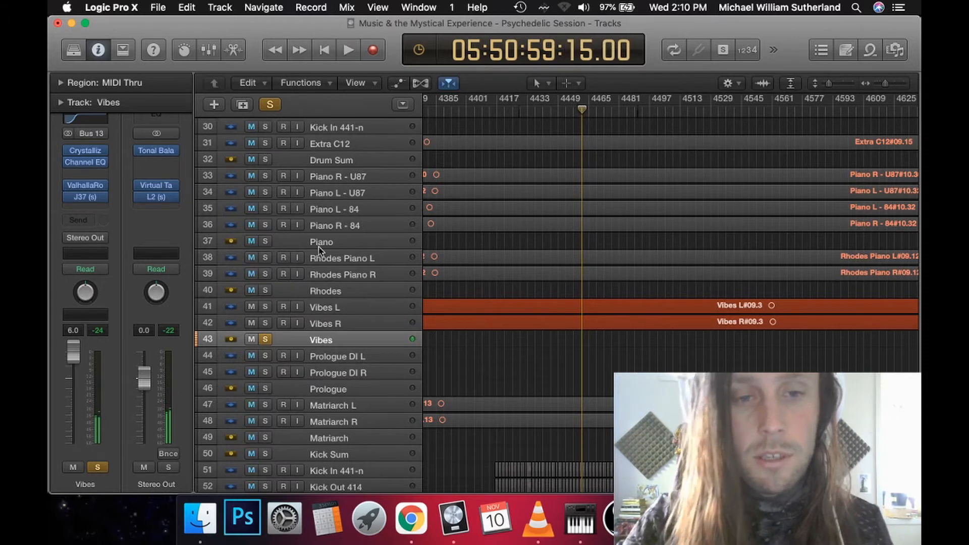
Step: Solo Piano, Rhodes, Matriarch and the Full Kit bus alongside Vibes and start playback
{"action": "left_click", "coordinate": [266, 241]}
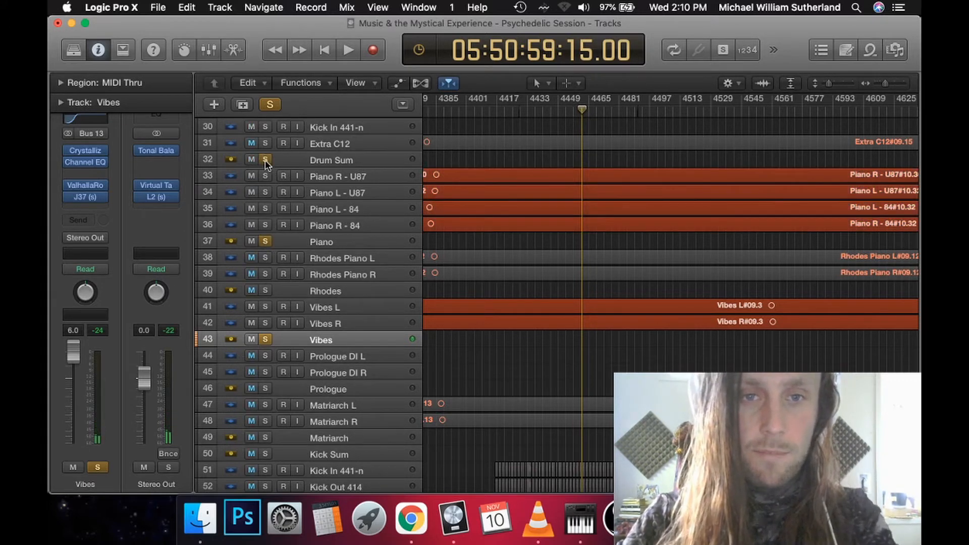
{"action": "left_click", "coordinate": [265, 291]}
{"action": "scroll", "coordinate": [324, 321], "scroll_direction": "down", "scroll_amount": 5}
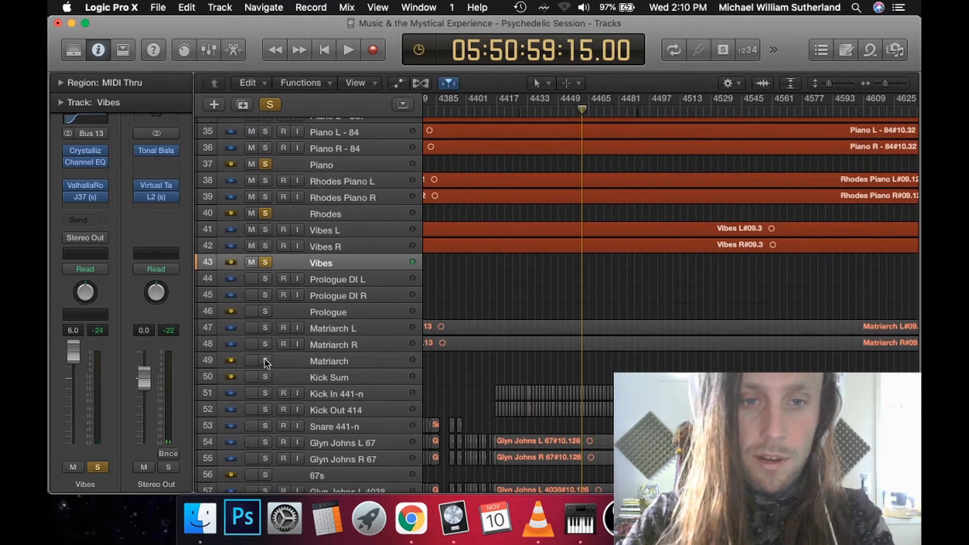
{"action": "left_click", "coordinate": [265, 361]}
{"action": "left_click", "coordinate": [288, 377]}
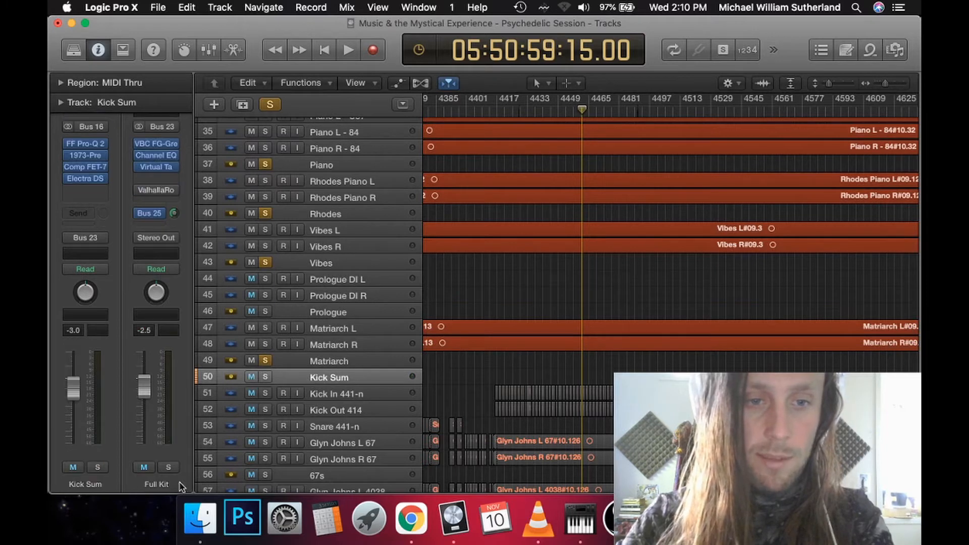
{"action": "left_click", "coordinate": [169, 469]}
{"action": "key", "text": "space"}
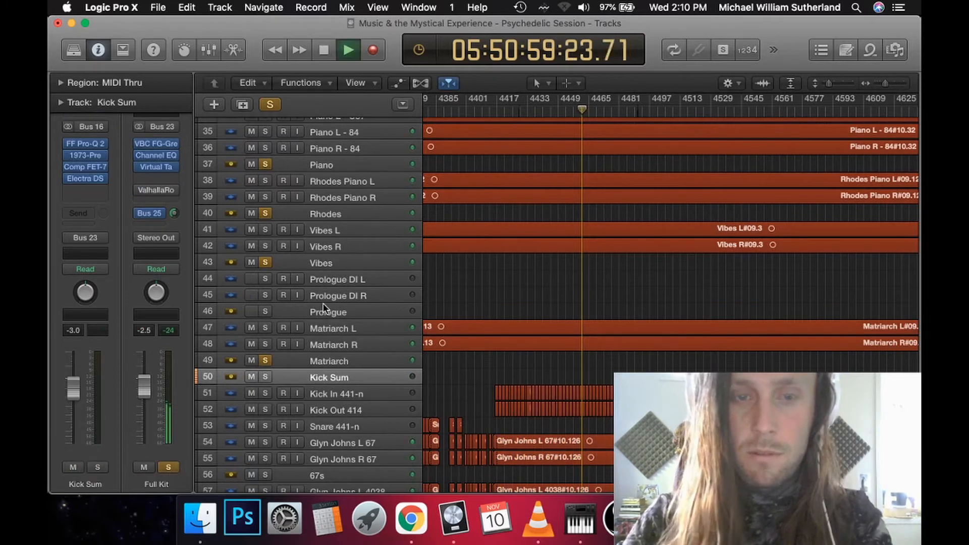
{"action": "left_click", "coordinate": [329, 263]}
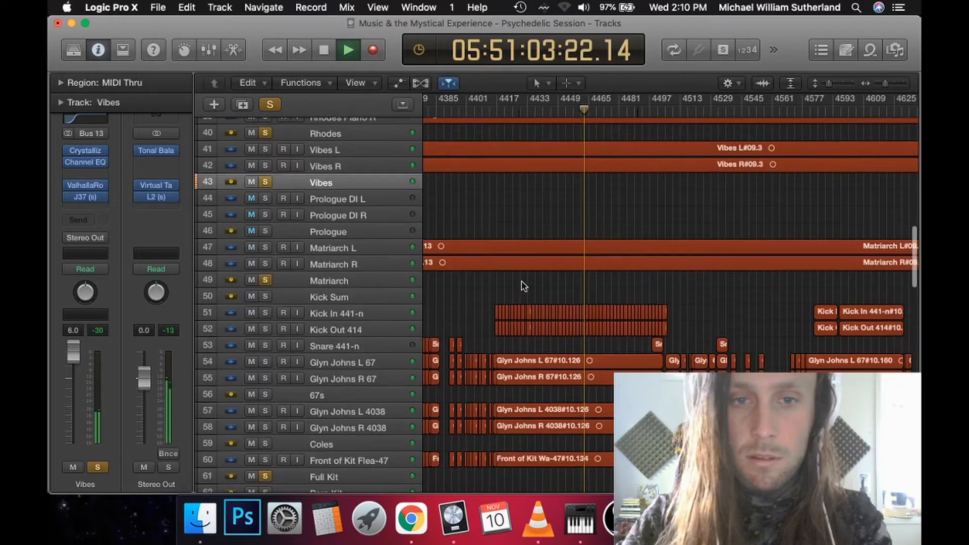
{"action": "scroll", "coordinate": [522, 286], "scroll_direction": "down", "scroll_amount": 5}
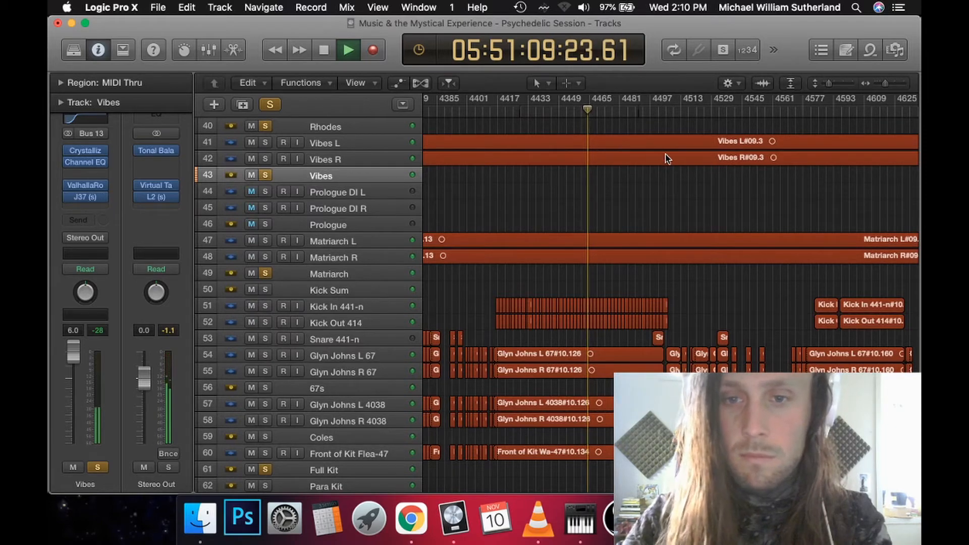
{"action": "scroll", "coordinate": [667, 159], "scroll_direction": "up", "scroll_amount": 5}
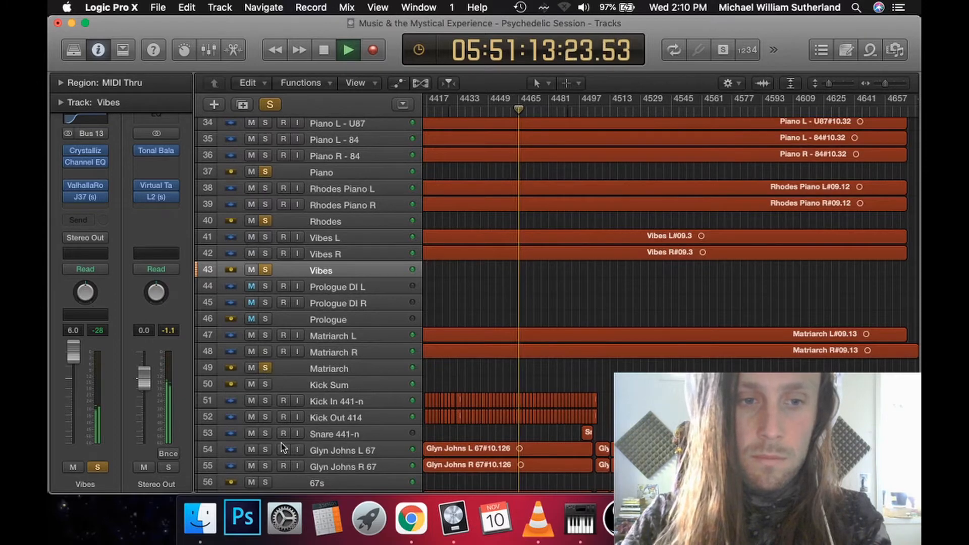
{"action": "scroll", "coordinate": [288, 439], "scroll_direction": "down", "scroll_amount": 3}
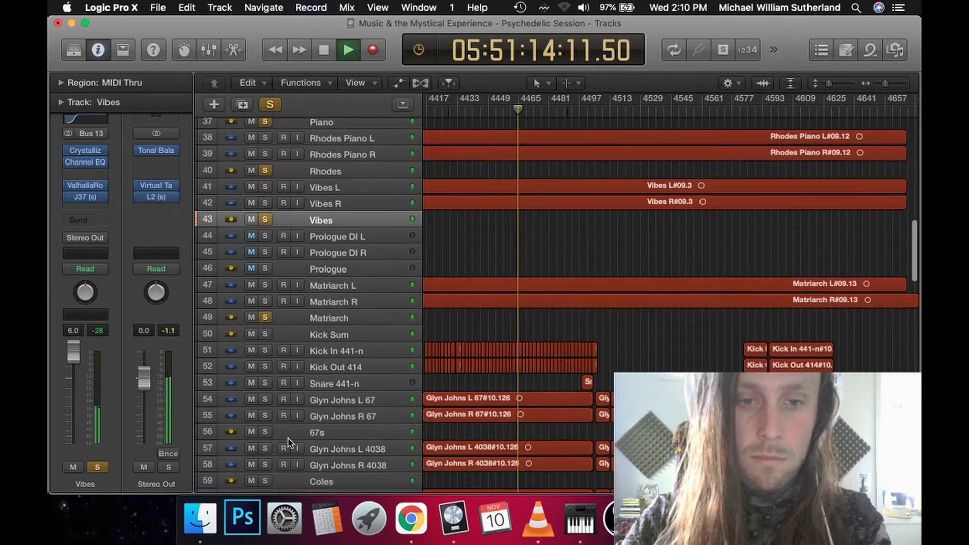
Step: Unsolo Matriarch and place ValhallaRoom after J37 on the Vibes channel, checking its settings window
{"action": "left_click", "coordinate": [266, 318]}
{"action": "scroll", "coordinate": [318, 420], "scroll_direction": "down", "scroll_amount": 4}
{"action": "left_click", "coordinate": [322, 419]}
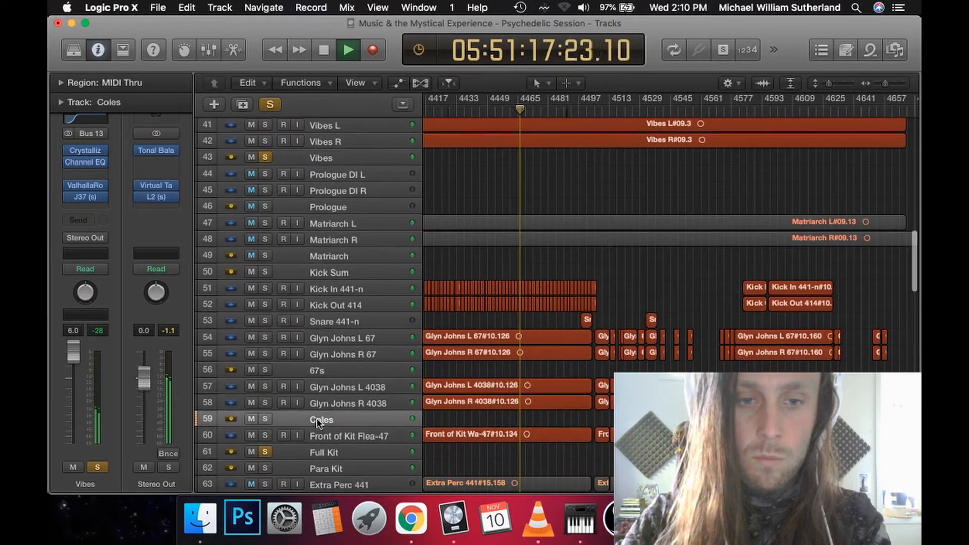
{"action": "scroll", "coordinate": [314, 303], "scroll_direction": "up", "scroll_amount": 11}
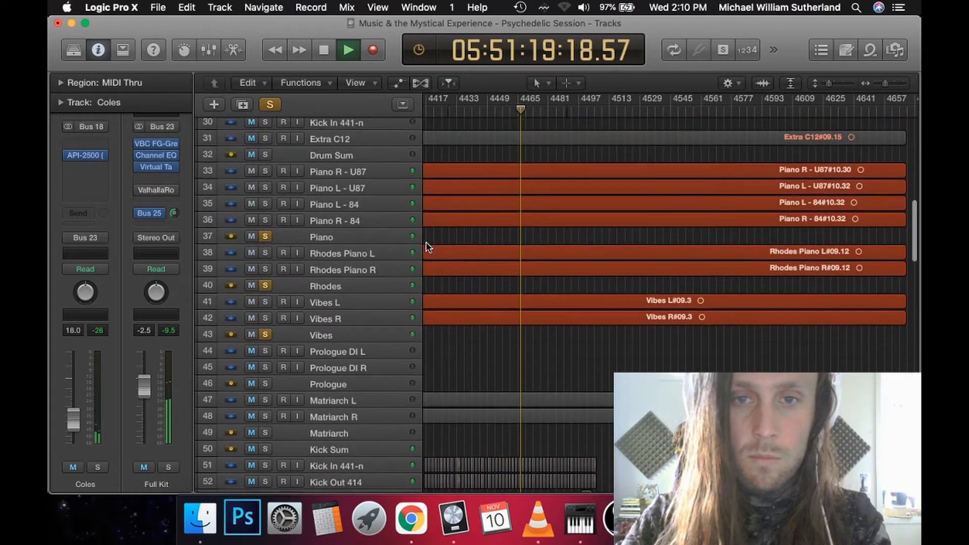
{"action": "left_click", "coordinate": [325, 347]}
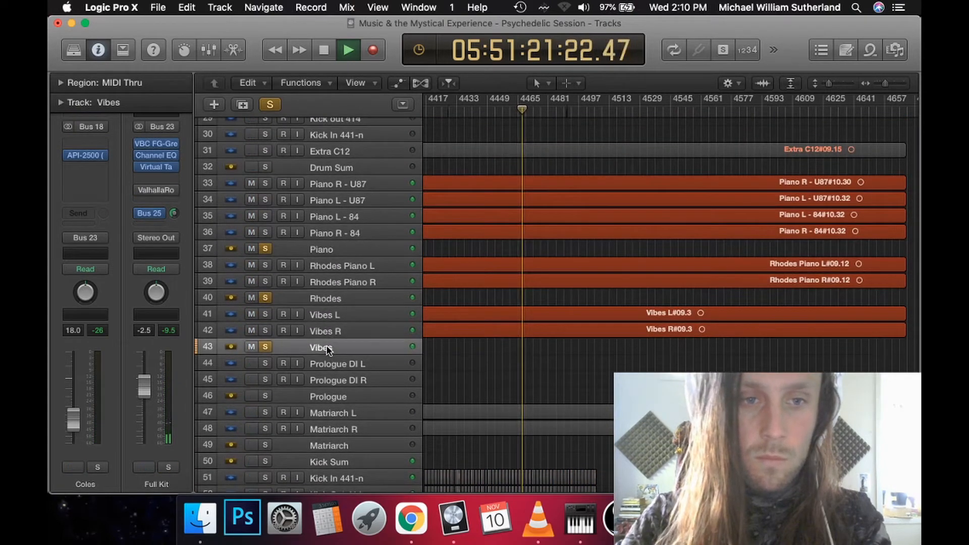
{"action": "left_click", "coordinate": [88, 199]}
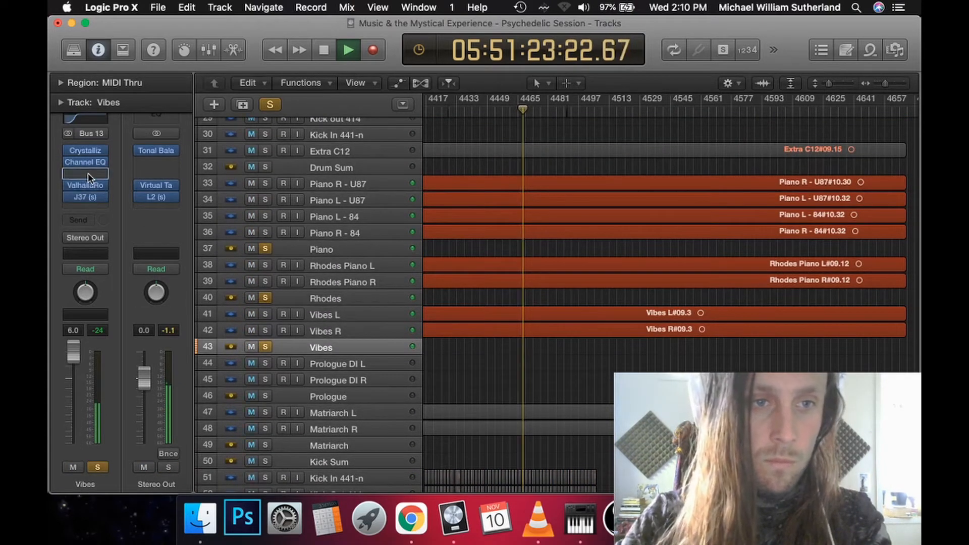
{"action": "mouse_move", "coordinate": [85, 186]}
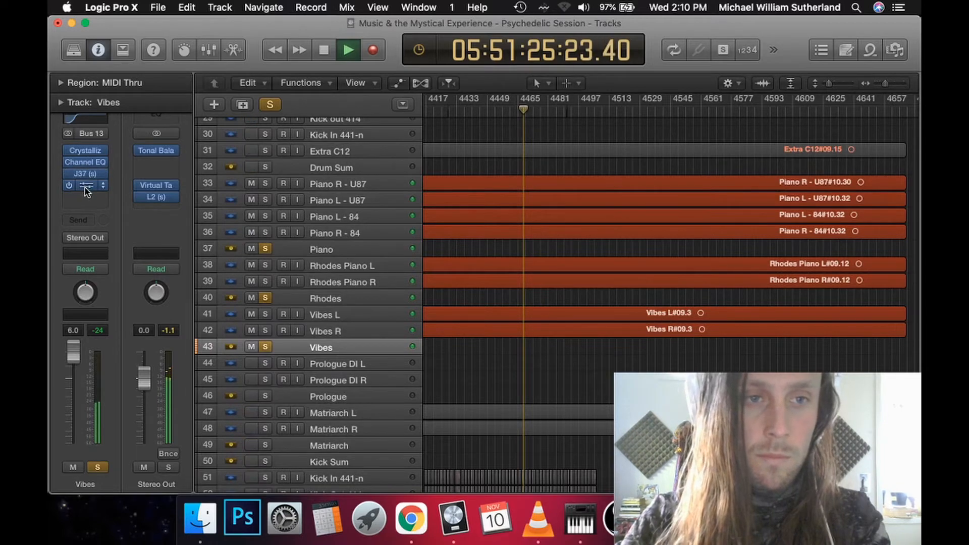
{"action": "left_click", "coordinate": [83, 187]}
{"action": "left_click", "coordinate": [129, 209]}
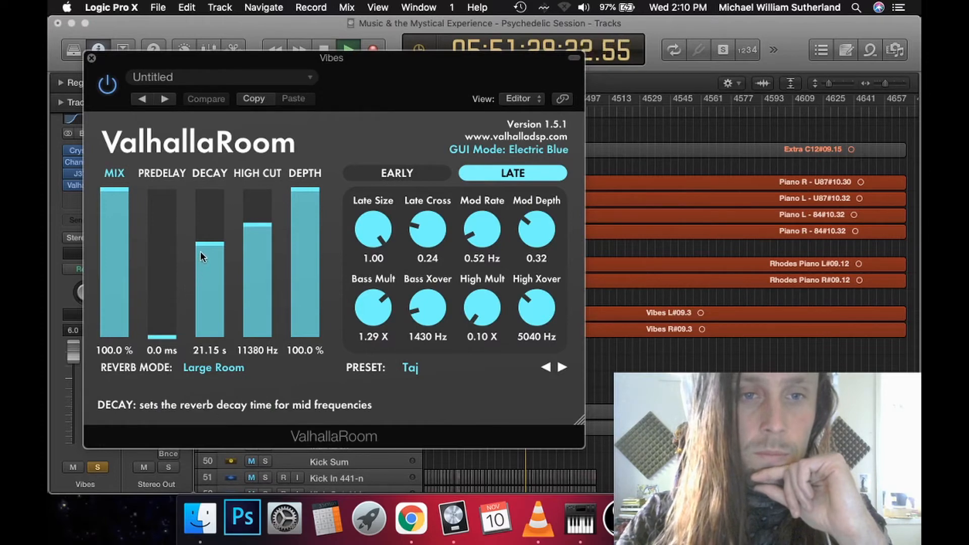
{"action": "left_click", "coordinate": [93, 60]}
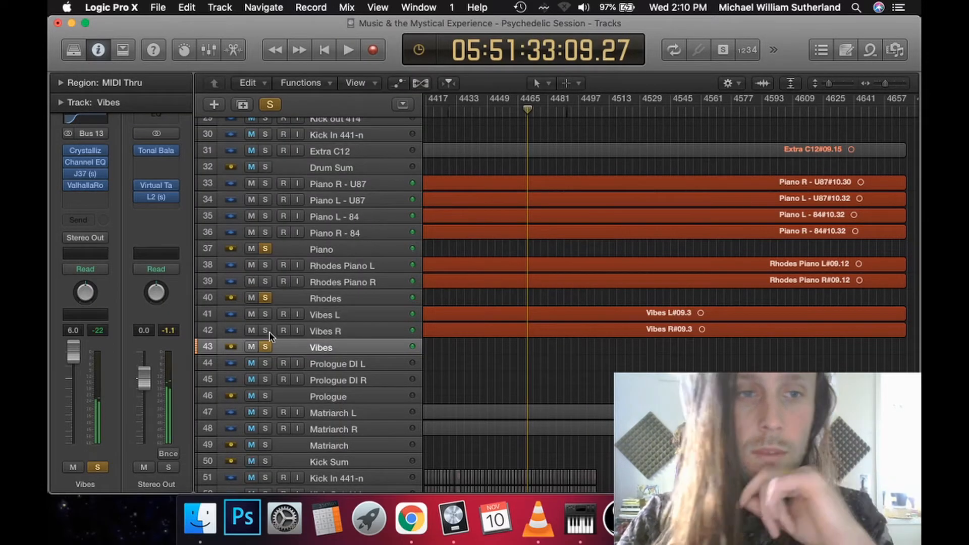
Step: Clear every solo and shrink the track rows and timeline zoom to show the full track list
{"action": "left_click", "coordinate": [264, 348]}
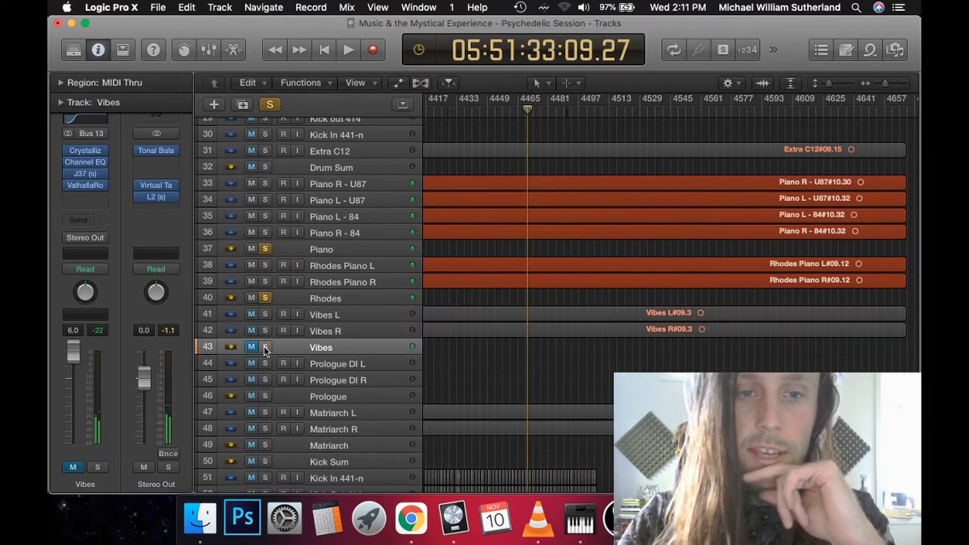
{"action": "left_click", "coordinate": [271, 105]}
{"action": "left_click", "coordinate": [270, 107]}
{"action": "left_click_drag", "start_coordinate": [832, 86], "coordinate": [811, 85]}
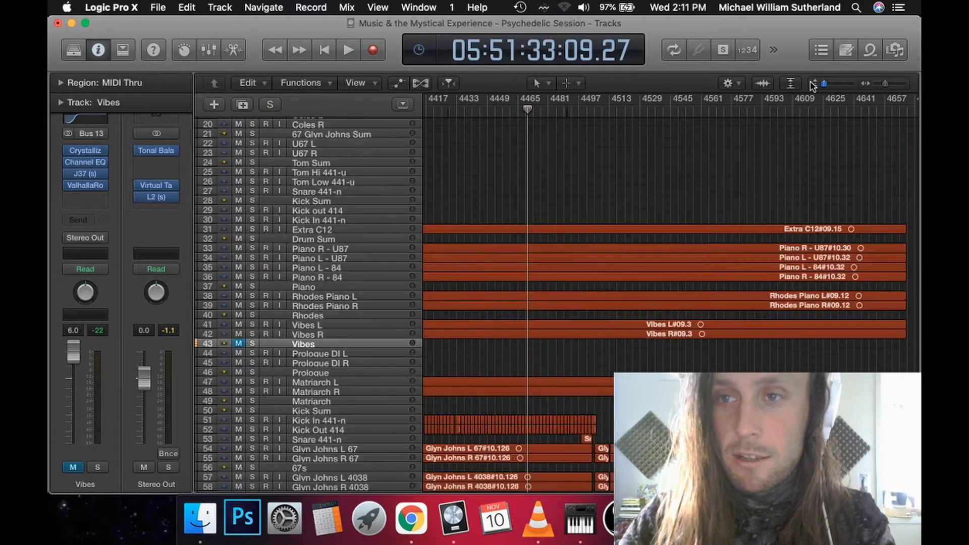
{"action": "scroll", "coordinate": [652, 267], "scroll_direction": "down", "scroll_amount": 5}
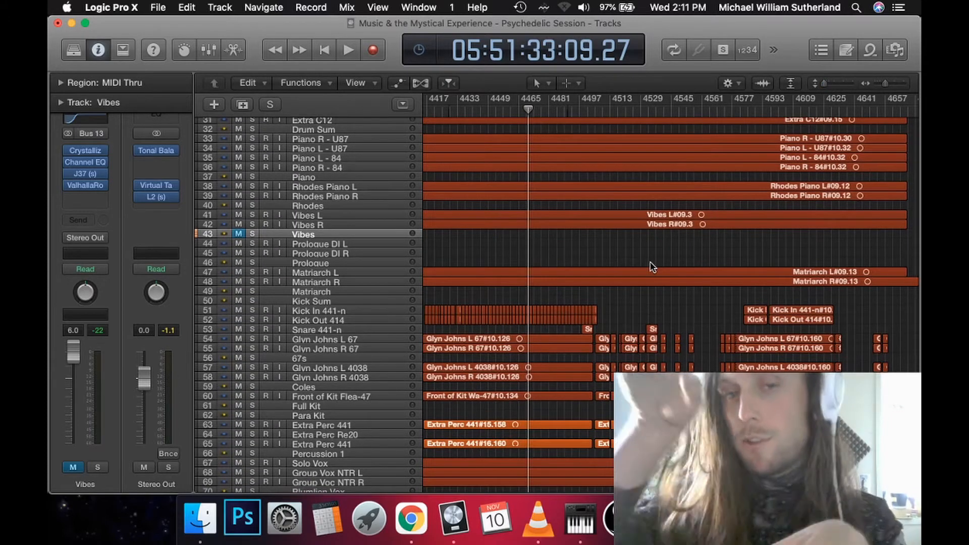
{"action": "scroll", "coordinate": [652, 267], "scroll_direction": "down", "scroll_amount": 5}
{"action": "scroll", "coordinate": [651, 267], "scroll_direction": "down", "scroll_amount": 3}
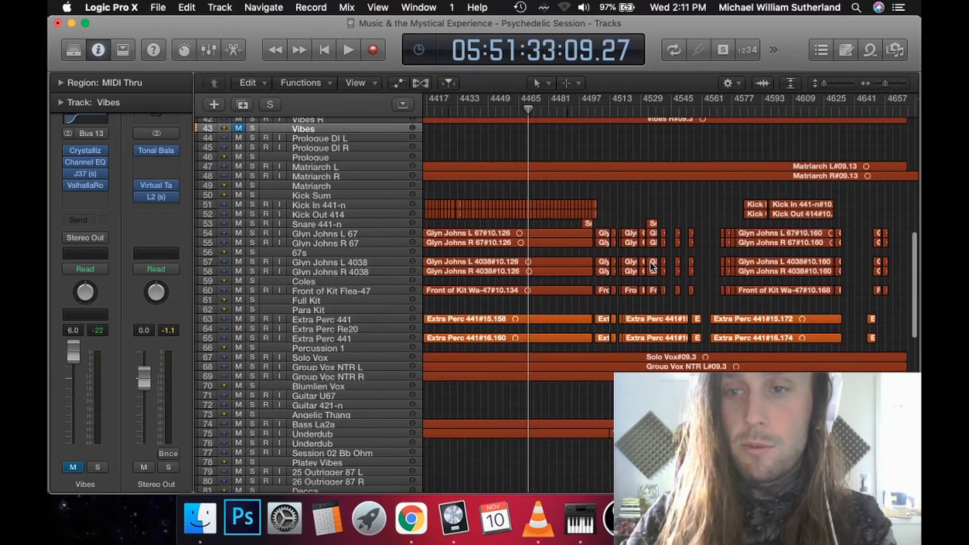
{"action": "key", "text": "super+Left"}
{"action": "scroll", "coordinate": [652, 267], "scroll_direction": "left", "scroll_amount": 10}
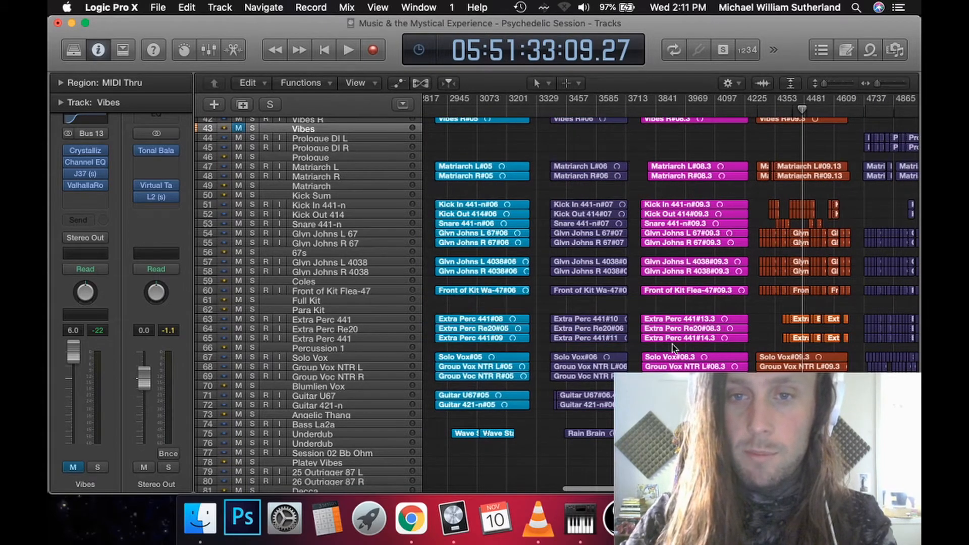
{"action": "scroll", "coordinate": [622, 314], "scroll_direction": "right", "scroll_amount": 10}
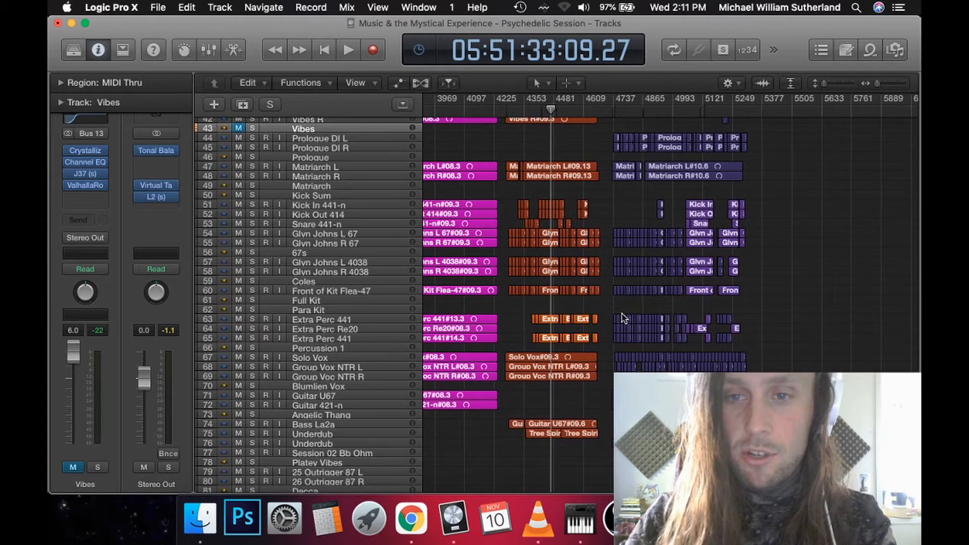
{"action": "scroll", "coordinate": [622, 314], "scroll_direction": "right", "scroll_amount": 5}
{"action": "scroll", "coordinate": [622, 314], "scroll_direction": "down", "scroll_amount": 10}
{"action": "scroll", "coordinate": [622, 313], "scroll_direction": "down", "scroll_amount": 3}
{"action": "scroll", "coordinate": [621, 313], "scroll_direction": "right", "scroll_amount": 5}
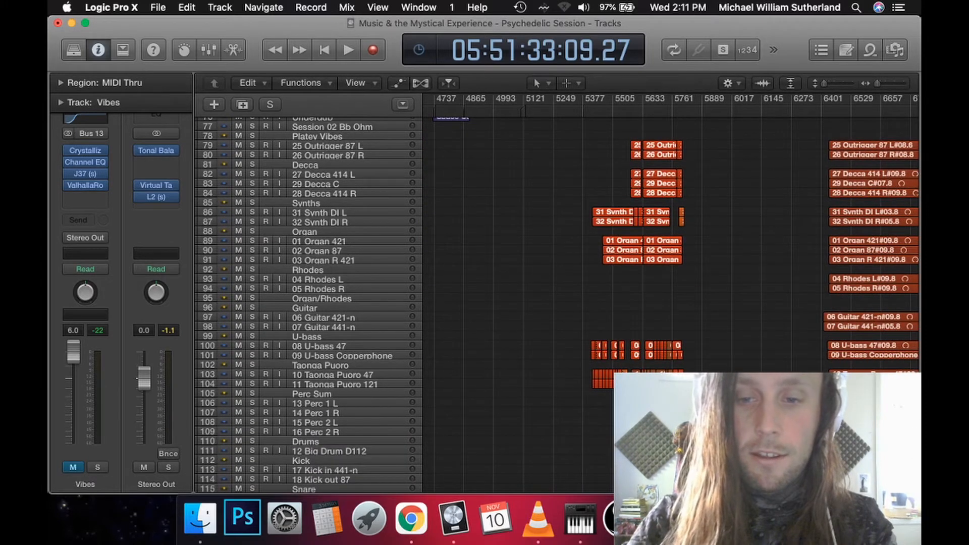
Step: Switch to the thesis PDF in Preview to page to the studio floor plan
{"action": "key", "text": "super+Tab"}
{"action": "scroll", "coordinate": [553, 336], "scroll_direction": "down", "scroll_amount": 10}
{"action": "scroll", "coordinate": [558, 340], "scroll_direction": "down", "scroll_amount": 10}
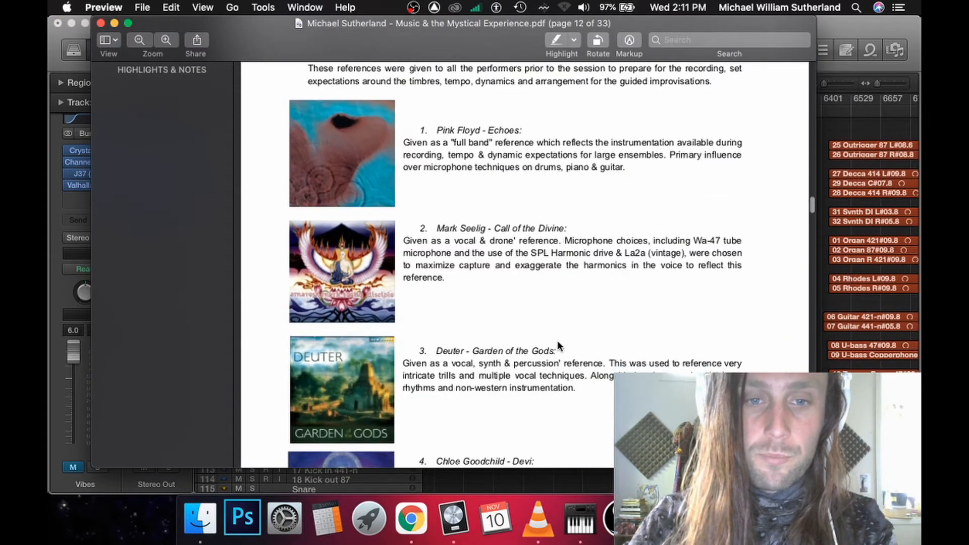
{"action": "scroll", "coordinate": [557, 340], "scroll_direction": "down", "scroll_amount": 10}
{"action": "scroll", "coordinate": [557, 340], "scroll_direction": "down", "scroll_amount": 10}
{"action": "scroll", "coordinate": [557, 340], "scroll_direction": "down", "scroll_amount": 10}
{"action": "scroll", "coordinate": [558, 340], "scroll_direction": "down", "scroll_amount": 3}
{"action": "scroll", "coordinate": [557, 340], "scroll_direction": "down", "scroll_amount": 10}
{"action": "scroll", "coordinate": [558, 340], "scroll_direction": "down", "scroll_amount": 10}
{"action": "scroll", "coordinate": [558, 339], "scroll_direction": "down", "scroll_amount": 10}
{"action": "scroll", "coordinate": [557, 340], "scroll_direction": "down", "scroll_amount": 8}
{"action": "scroll", "coordinate": [558, 341], "scroll_direction": "down", "scroll_amount": 10}
{"action": "scroll", "coordinate": [557, 340], "scroll_direction": "down", "scroll_amount": 10}
{"action": "scroll", "coordinate": [558, 340], "scroll_direction": "down", "scroll_amount": 6}
{"action": "scroll", "coordinate": [557, 340], "scroll_direction": "down", "scroll_amount": 3}
{"action": "scroll", "coordinate": [557, 341], "scroll_direction": "up", "scroll_amount": 5}
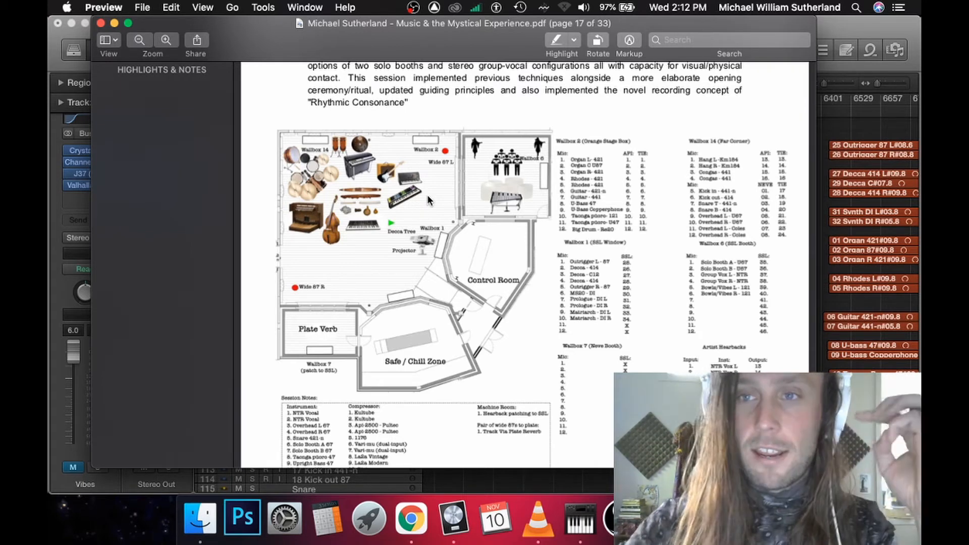
Step: Return to the session and start playback from about bar 5620 over the bottom drum and booth tracks
{"action": "left_click", "coordinate": [849, 27]}
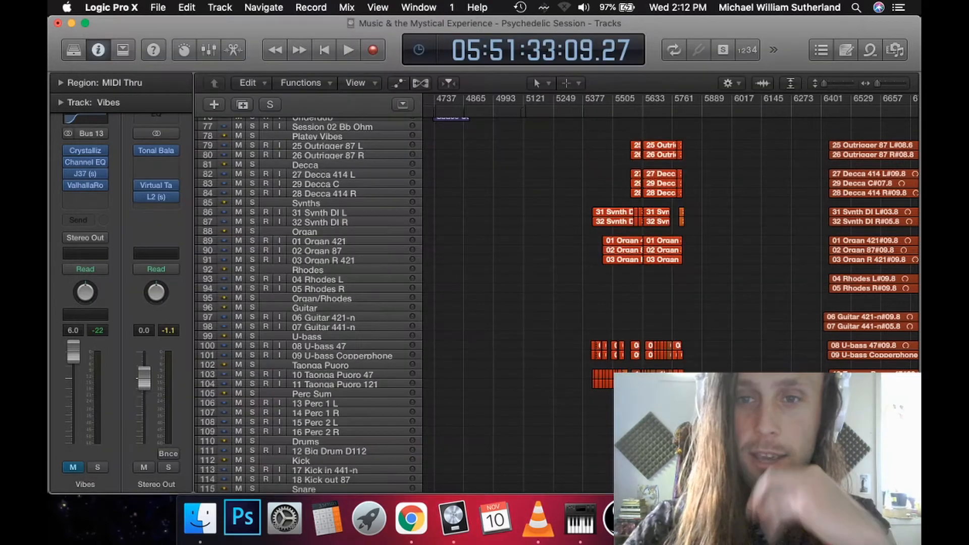
{"action": "scroll", "coordinate": [530, 303], "scroll_direction": "down", "scroll_amount": 5}
{"action": "scroll", "coordinate": [530, 303], "scroll_direction": "down", "scroll_amount": 6}
{"action": "scroll", "coordinate": [530, 303], "scroll_direction": "right", "scroll_amount": 6}
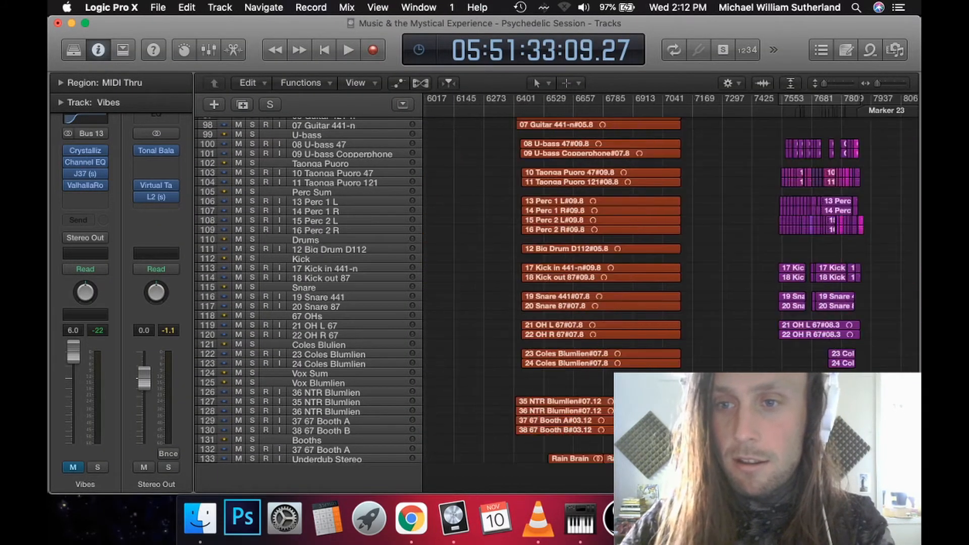
{"action": "scroll", "coordinate": [530, 304], "scroll_direction": "left", "scroll_amount": 5}
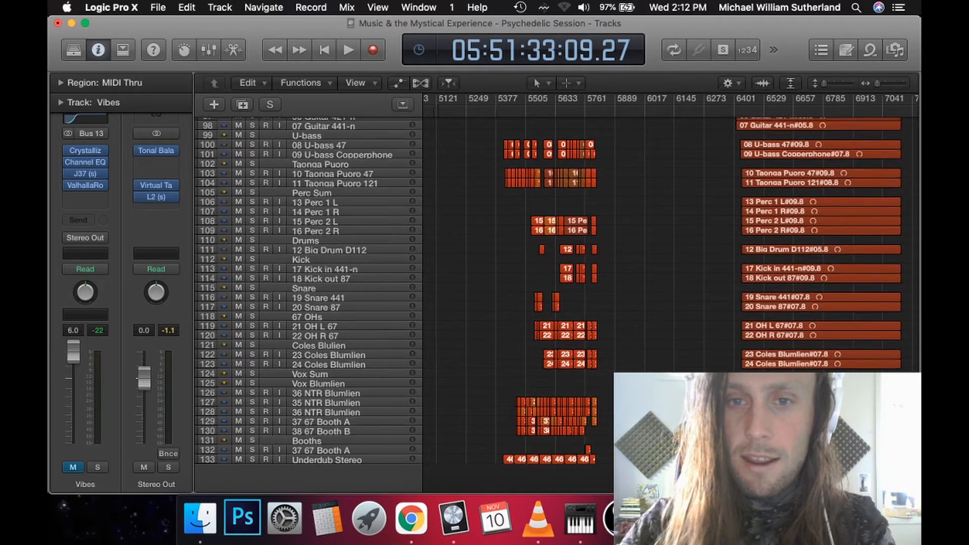
{"action": "scroll", "coordinate": [530, 303], "scroll_direction": "up", "scroll_amount": 8}
{"action": "scroll", "coordinate": [617, 242], "scroll_direction": "down", "scroll_amount": 5}
{"action": "scroll", "coordinate": [617, 242], "scroll_direction": "down", "scroll_amount": 3}
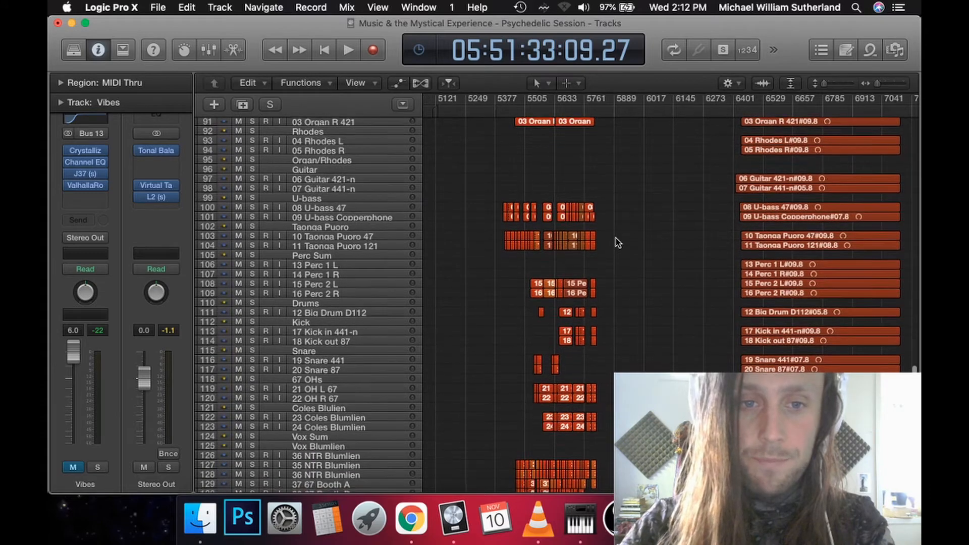
{"action": "scroll", "coordinate": [617, 242], "scroll_direction": "down", "scroll_amount": 3}
{"action": "scroll", "coordinate": [617, 242], "scroll_direction": "down", "scroll_amount": 3}
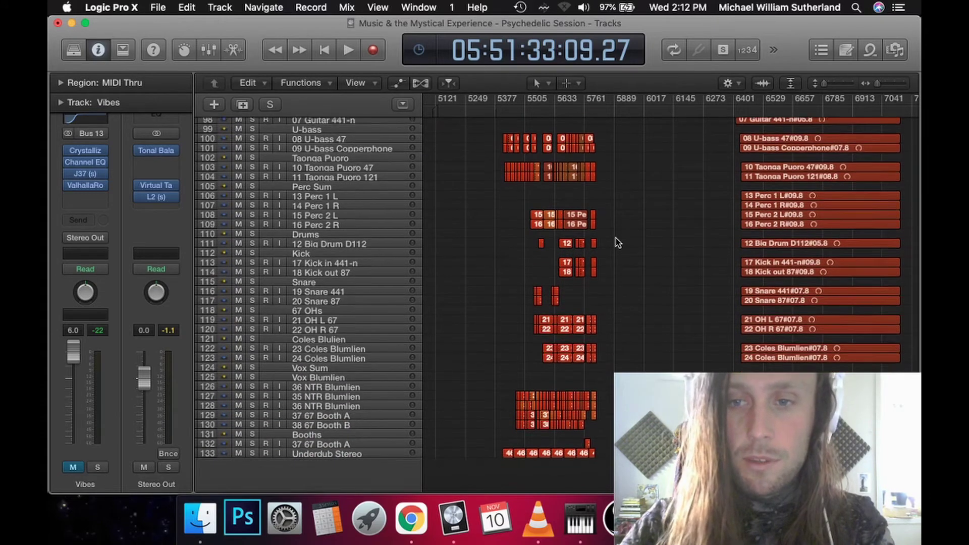
{"action": "left_click", "coordinate": [554, 111]}
{"action": "scroll", "coordinate": [633, 240], "scroll_direction": "up", "scroll_amount": 5}
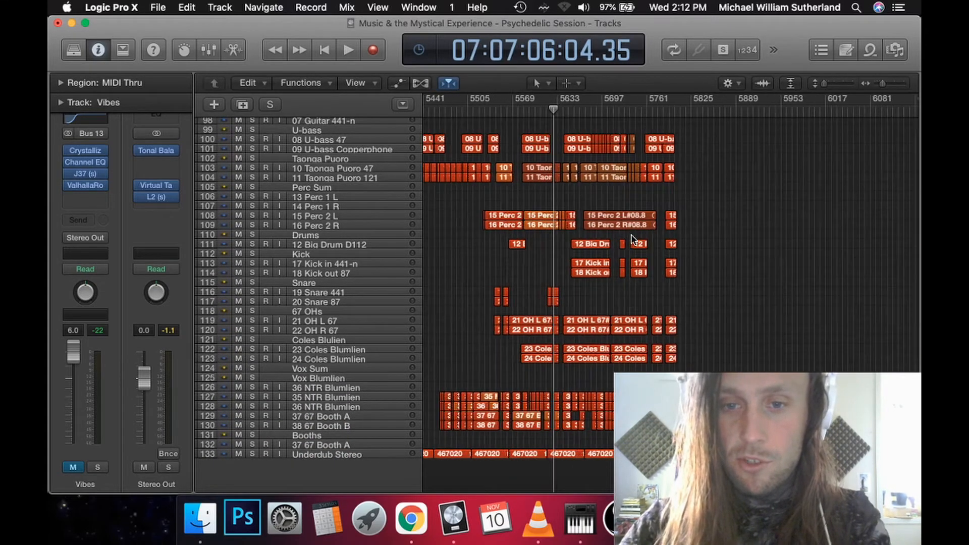
{"action": "scroll", "coordinate": [633, 239], "scroll_direction": "up", "scroll_amount": 5}
{"action": "scroll", "coordinate": [633, 240], "scroll_direction": "up", "scroll_amount": 5}
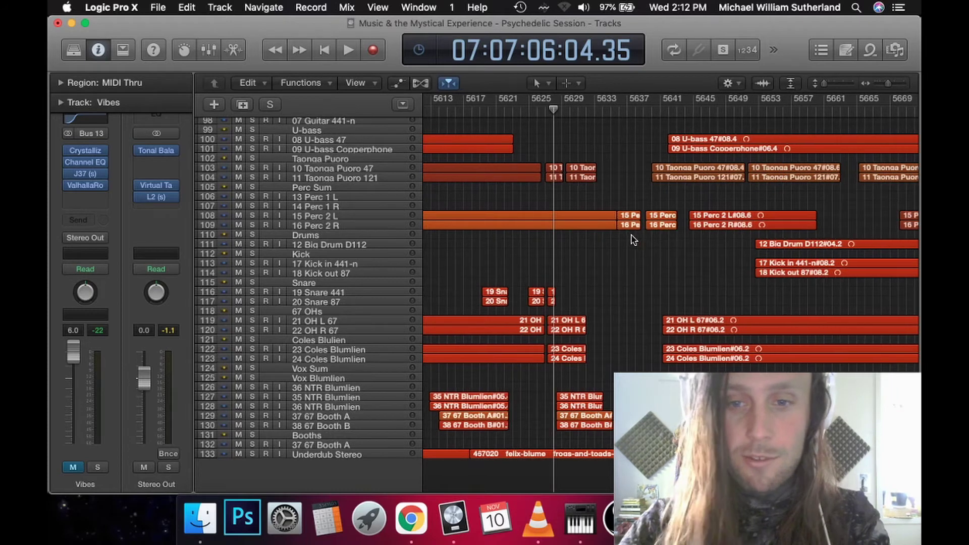
{"action": "left_click", "coordinate": [498, 111]}
{"action": "key", "text": "space"}
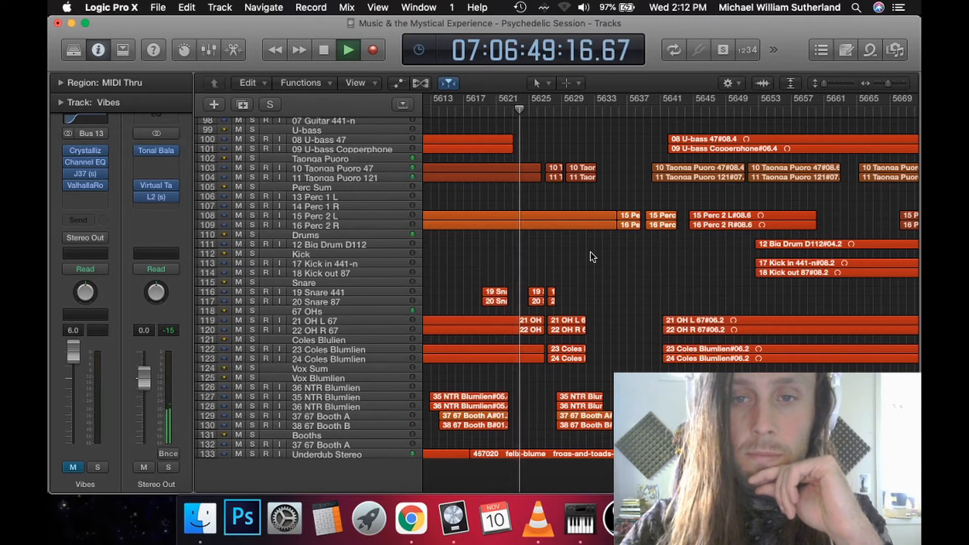
{"action": "scroll", "coordinate": [593, 257], "scroll_direction": "up", "scroll_amount": 5}
{"action": "scroll", "coordinate": [593, 257], "scroll_direction": "up", "scroll_amount": 5}
{"action": "scroll", "coordinate": [593, 257], "scroll_direction": "up", "scroll_amount": 3}
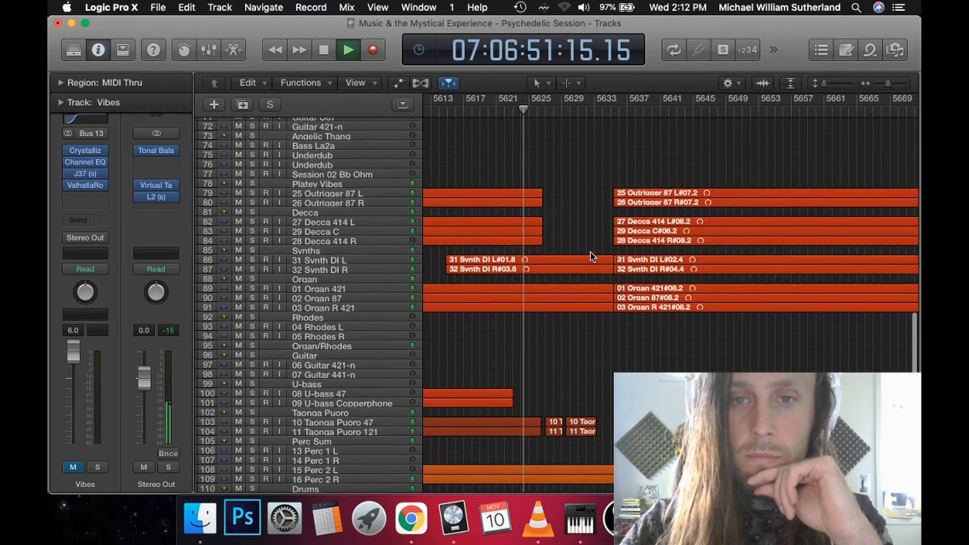
{"action": "scroll", "coordinate": [592, 257], "scroll_direction": "up", "scroll_amount": 2}
{"action": "scroll", "coordinate": [593, 256], "scroll_direction": "down", "scroll_amount": 5}
{"action": "scroll", "coordinate": [593, 257], "scroll_direction": "down", "scroll_amount": 3}
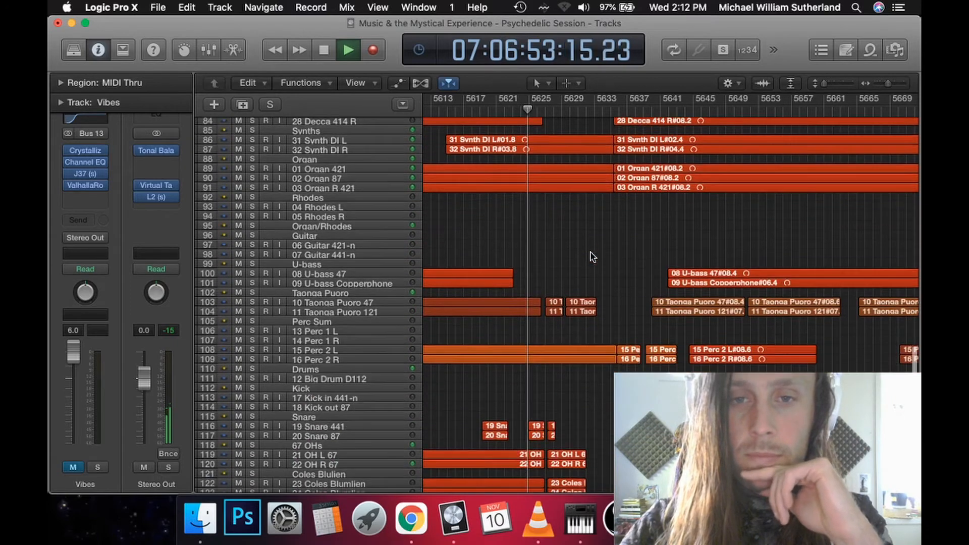
{"action": "scroll", "coordinate": [592, 257], "scroll_direction": "down", "scroll_amount": 1}
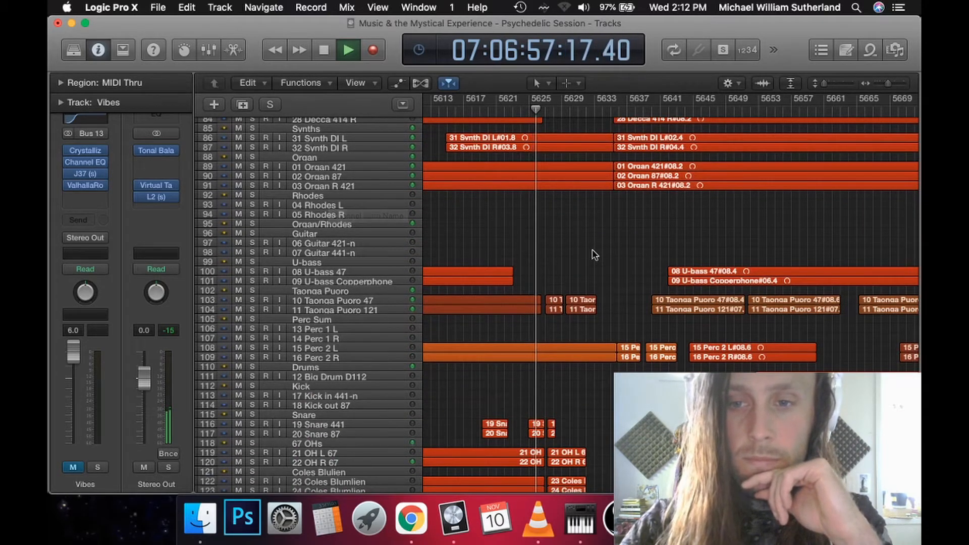
{"action": "scroll", "coordinate": [594, 254], "scroll_direction": "down", "scroll_amount": 3}
{"action": "scroll", "coordinate": [595, 254], "scroll_direction": "down", "scroll_amount": 1}
{"action": "scroll", "coordinate": [594, 255], "scroll_direction": "down", "scroll_amount": 3}
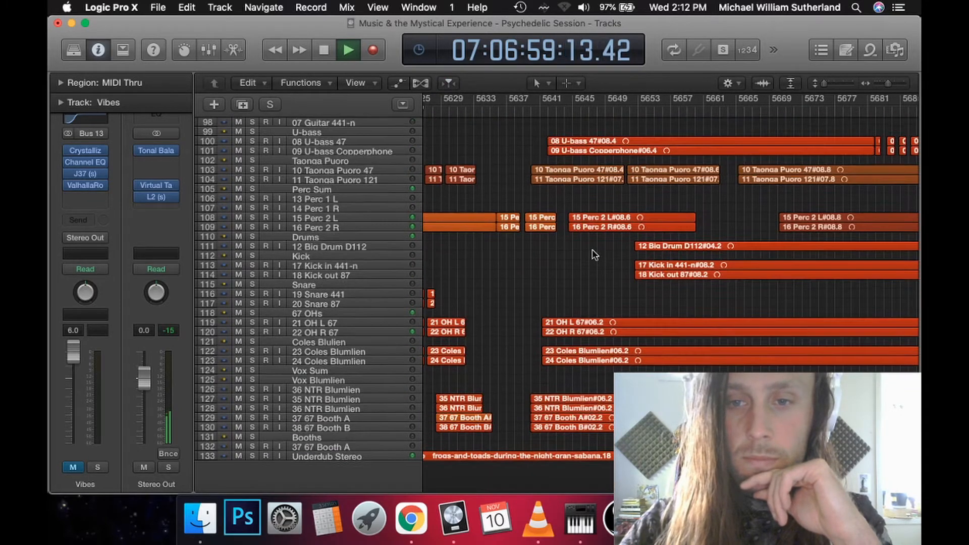
{"action": "scroll", "coordinate": [598, 243], "scroll_direction": "down", "scroll_amount": 2}
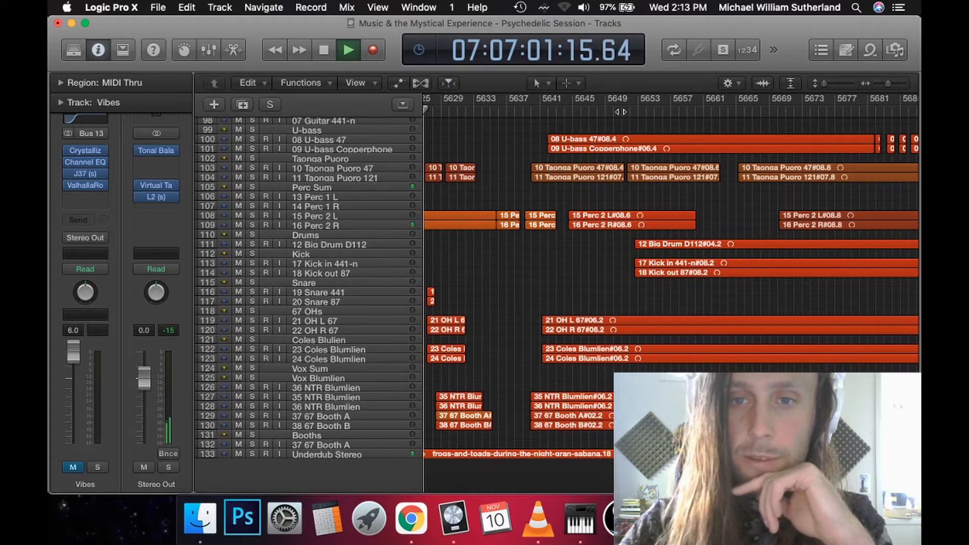
Step: Jump playback ahead past bar 5649 toward the later section near Marker 23
{"action": "left_click", "coordinate": [622, 110]}
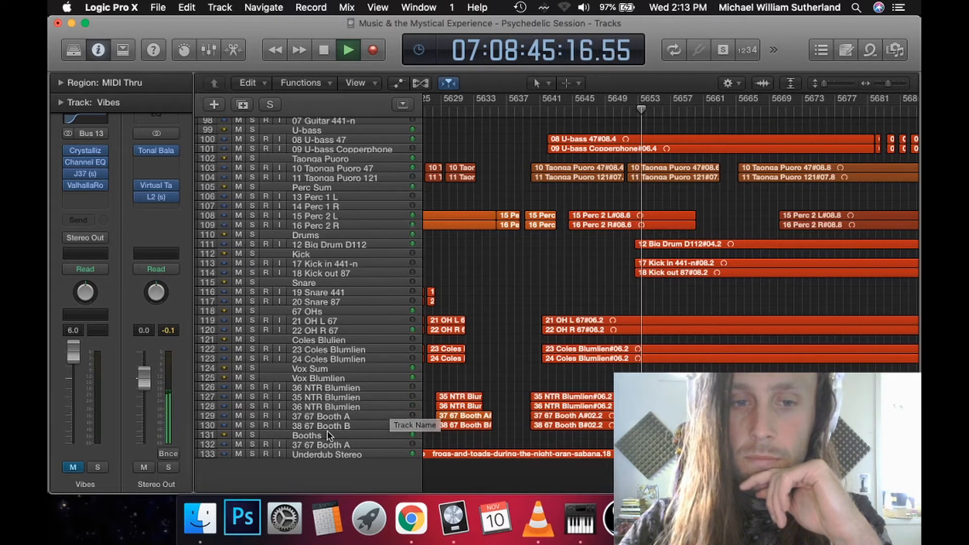
{"action": "scroll", "coordinate": [651, 219], "scroll_direction": "down", "scroll_amount": 5}
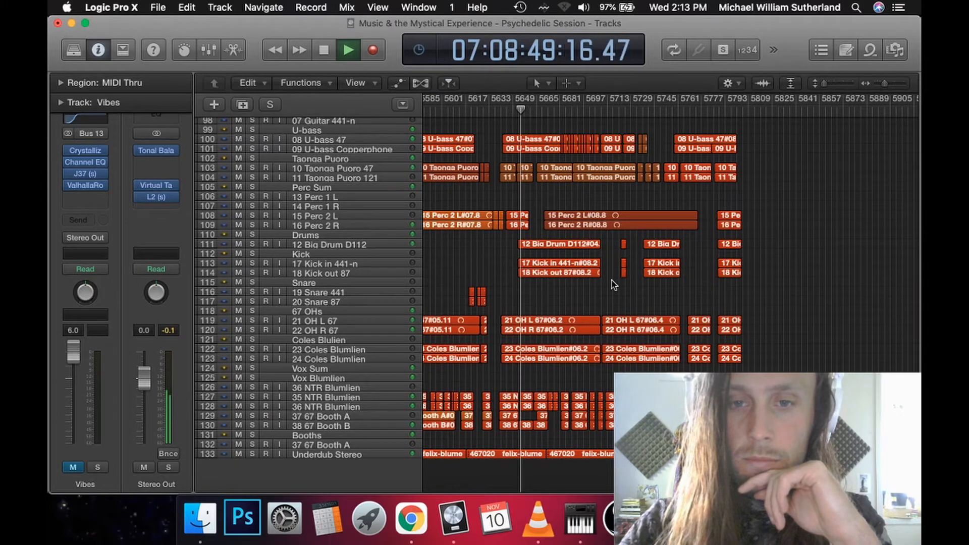
{"action": "scroll", "coordinate": [602, 280], "scroll_direction": "left", "scroll_amount": 3}
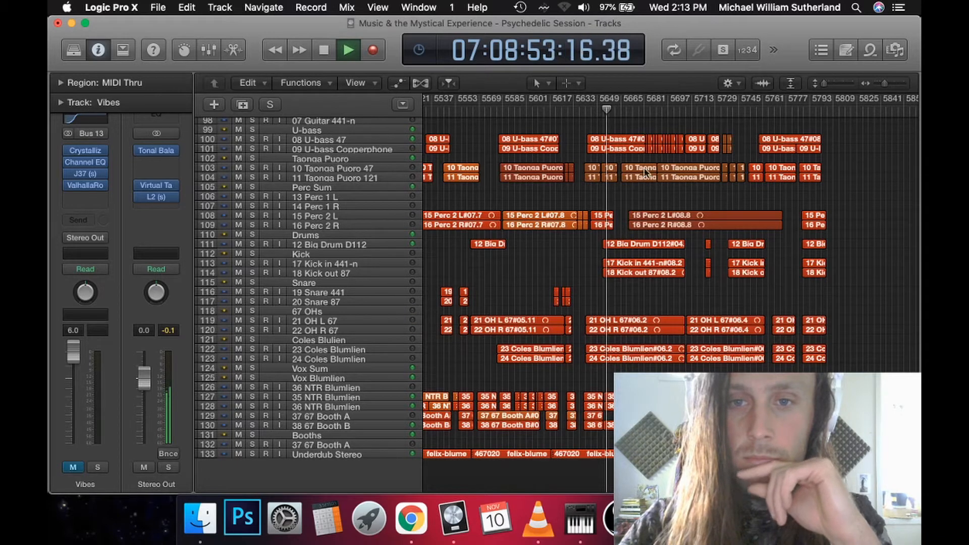
{"action": "left_click", "coordinate": [635, 114]}
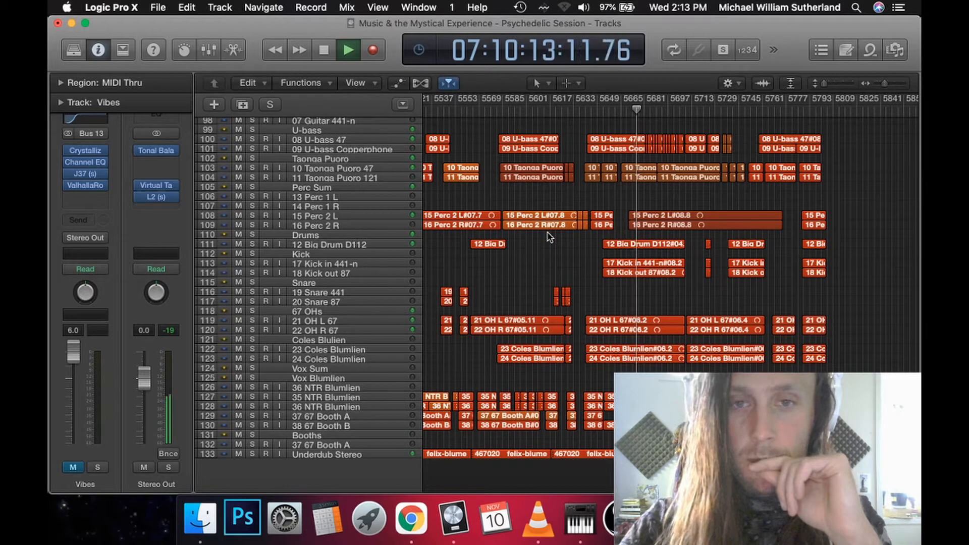
{"action": "scroll", "coordinate": [549, 237], "scroll_direction": "right", "scroll_amount": 10}
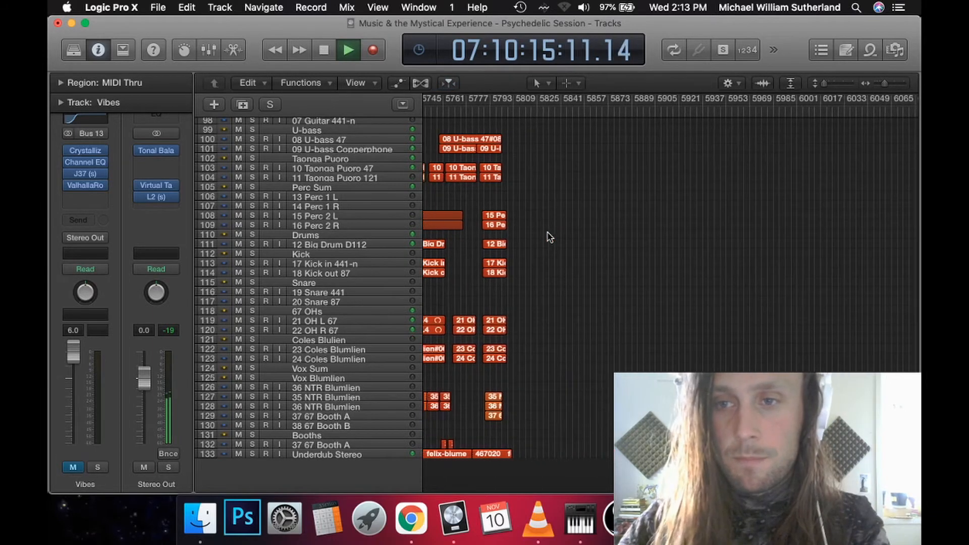
{"action": "scroll", "coordinate": [549, 237], "scroll_direction": "left", "scroll_amount": 10}
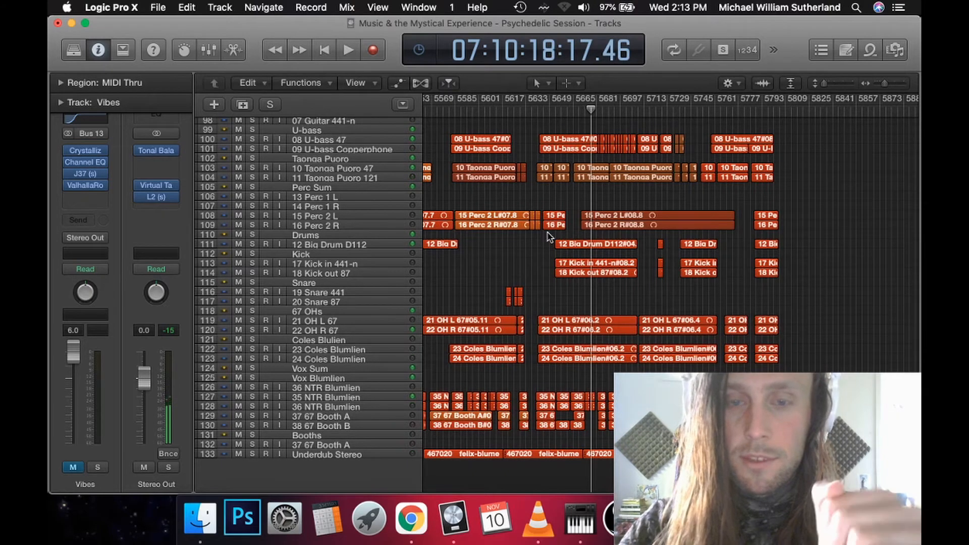
{"action": "scroll", "coordinate": [550, 238], "scroll_direction": "right", "scroll_amount": 5}
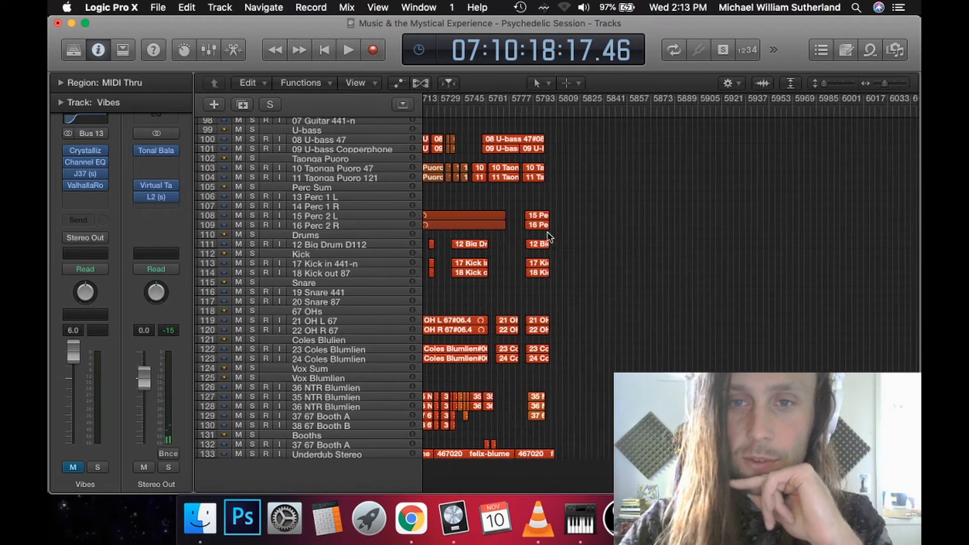
{"action": "scroll", "coordinate": [549, 237], "scroll_direction": "right", "scroll_amount": 10}
{"action": "scroll", "coordinate": [542, 360], "scroll_direction": "right", "scroll_amount": 5}
{"action": "scroll", "coordinate": [543, 361], "scroll_direction": "right", "scroll_amount": 10}
{"action": "scroll", "coordinate": [543, 360], "scroll_direction": "right", "scroll_amount": 5}
{"action": "scroll", "coordinate": [542, 360], "scroll_direction": "down", "scroll_amount": 5}
{"action": "scroll", "coordinate": [543, 360], "scroll_direction": "right", "scroll_amount": 10}
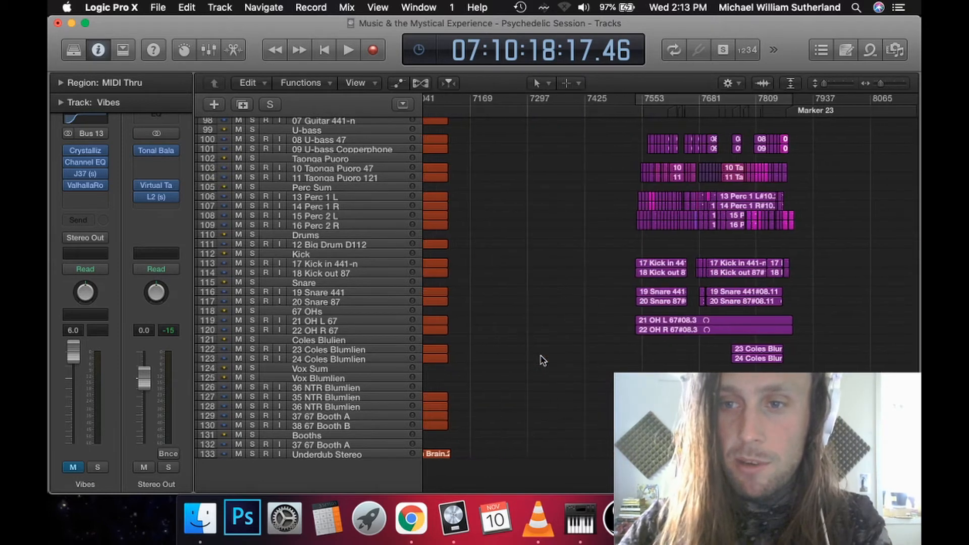
Step: Place the playhead in the section near Marker 23 and start playback
{"action": "left_click", "coordinate": [624, 108]}
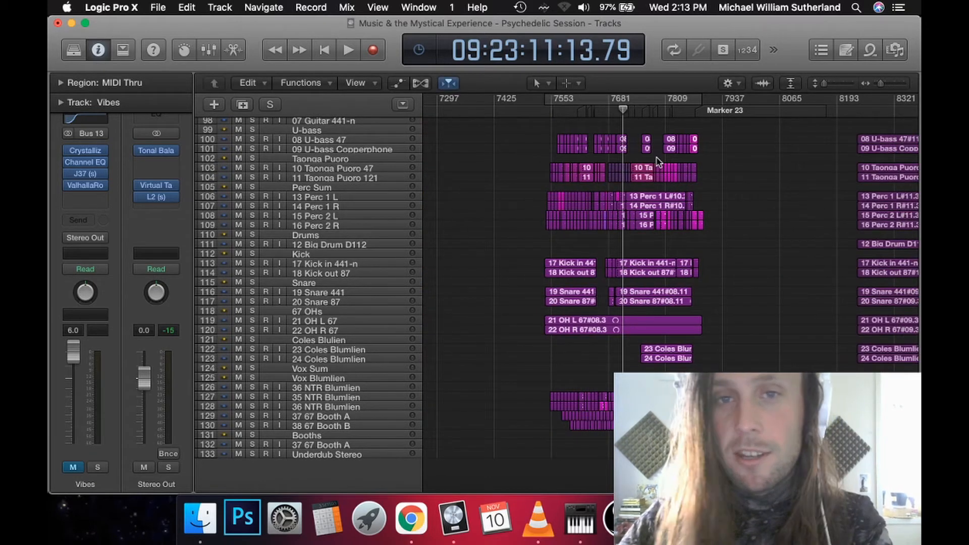
{"action": "scroll", "coordinate": [658, 159], "scroll_direction": "up", "scroll_amount": 5}
{"action": "scroll", "coordinate": [658, 160], "scroll_direction": "up", "scroll_amount": 3}
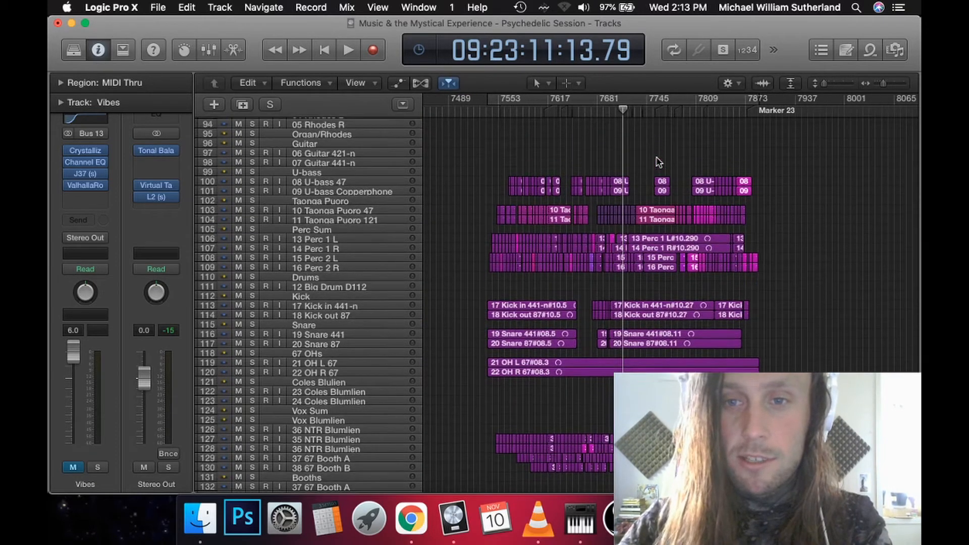
{"action": "scroll", "coordinate": [658, 162], "scroll_direction": "up", "scroll_amount": 2}
{"action": "left_click", "coordinate": [641, 109]}
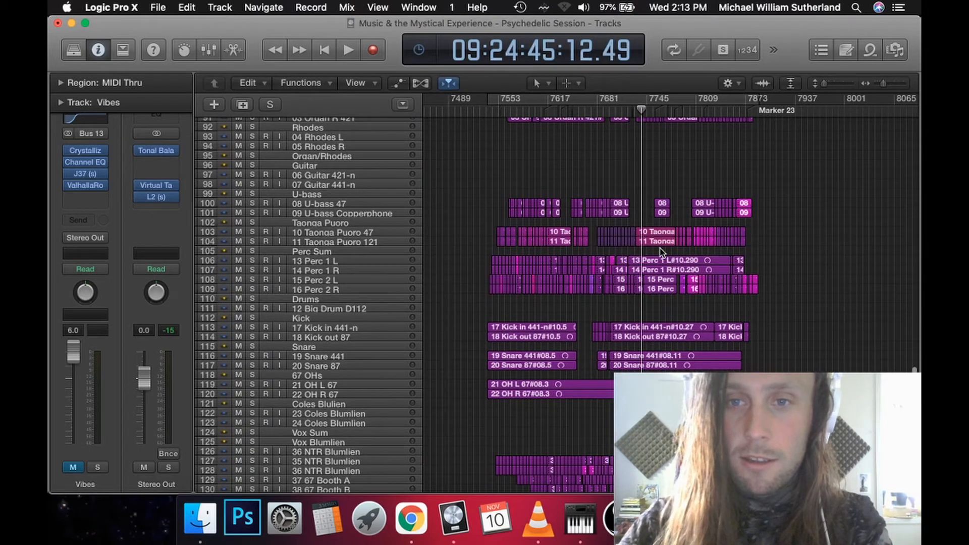
{"action": "scroll", "coordinate": [661, 252], "scroll_direction": "up", "scroll_amount": 8}
{"action": "key", "text": "space"}
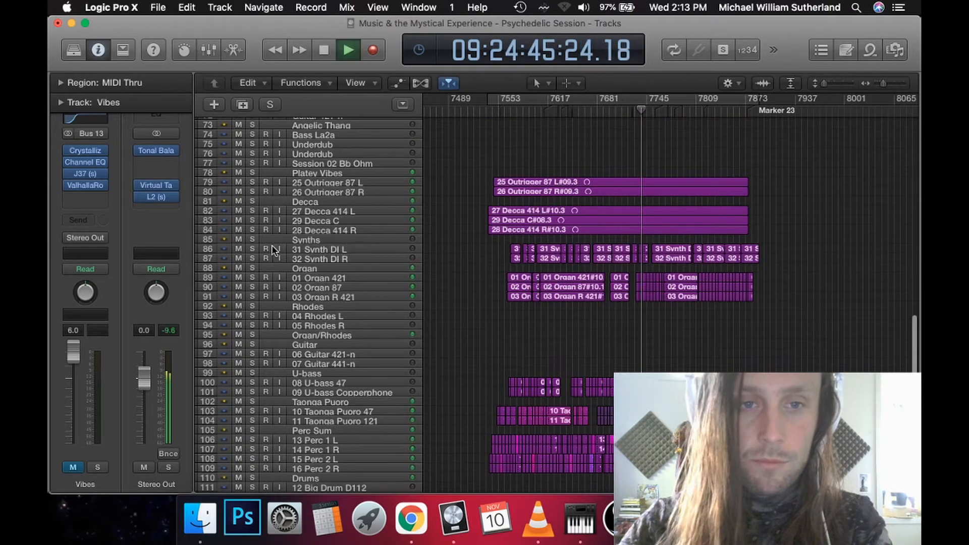
Step: Solo the Decca microphone folder and select the 27 Decca 414 L and 29 Decca C tracks
{"action": "left_click", "coordinate": [253, 202]}
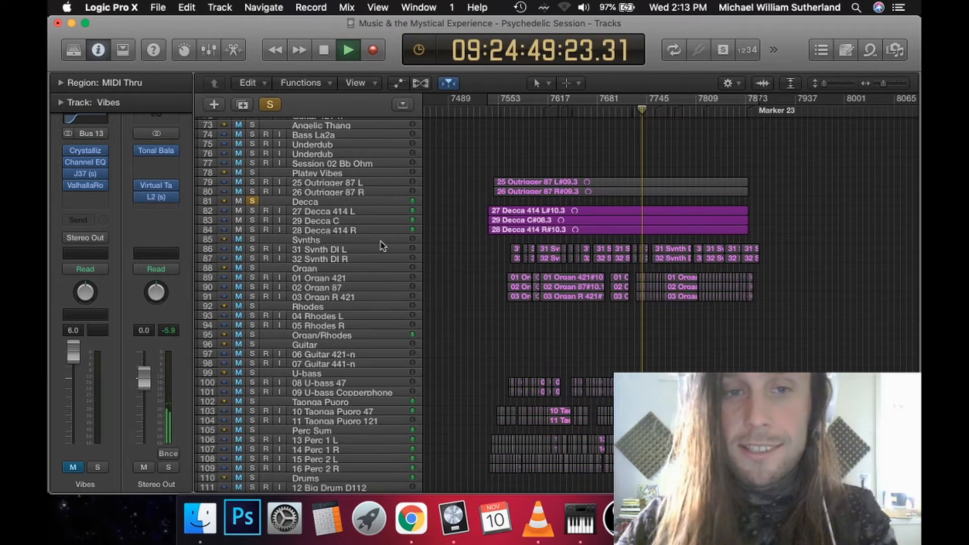
{"action": "left_click", "coordinate": [345, 214]}
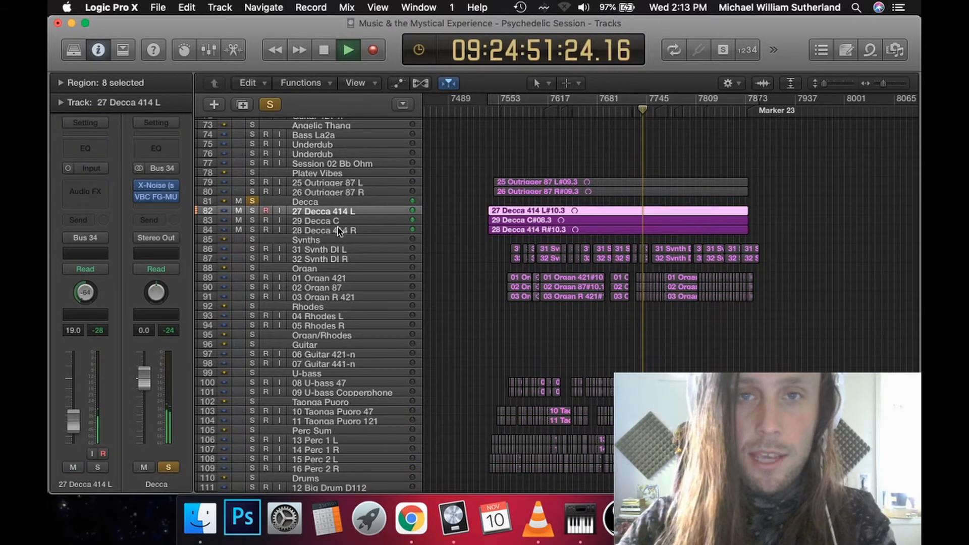
{"action": "left_click", "coordinate": [340, 222]}
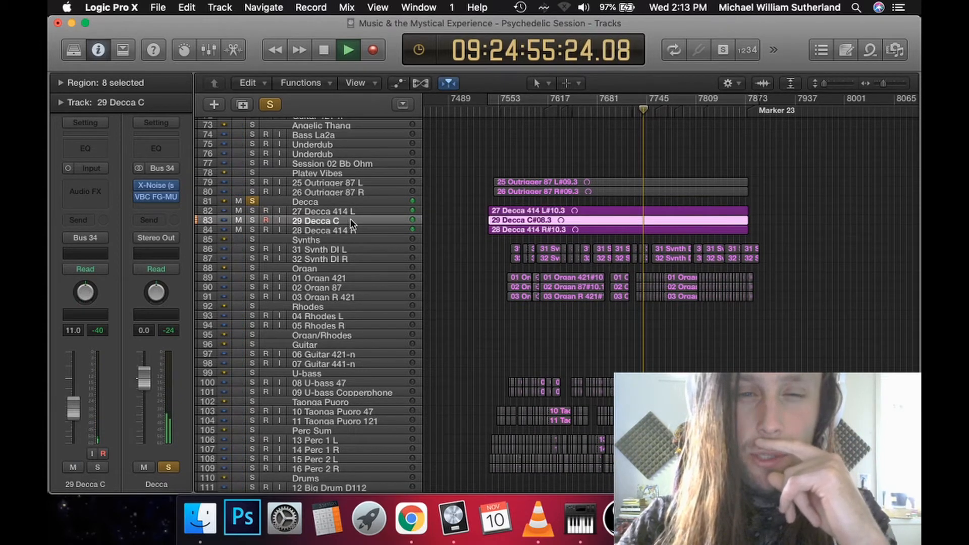
Step: Rename the 29 Decca C track to '29 Decca C C12' and commit the name
{"action": "double_click", "coordinate": [325, 220]}
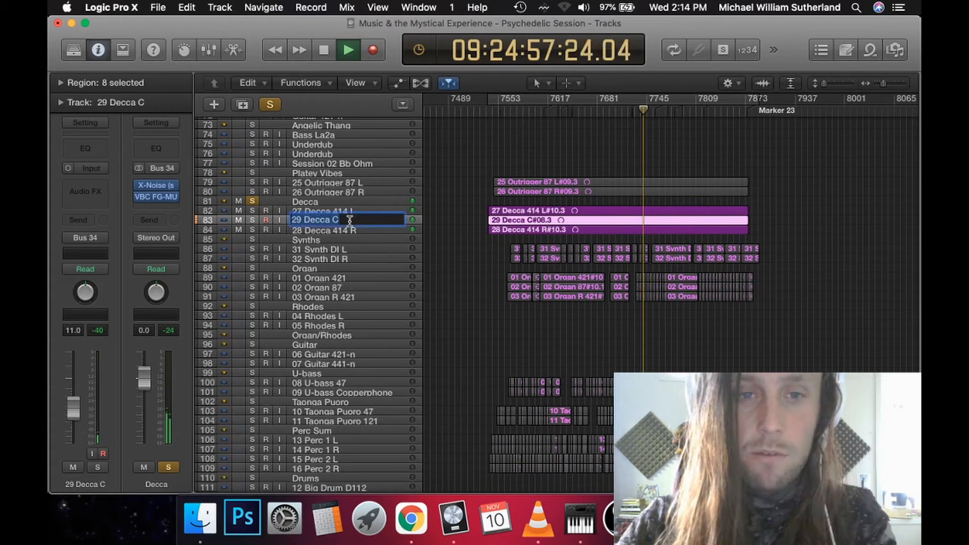
{"action": "type", "text": " C12"}
{"action": "left_click", "coordinate": [377, 212]}
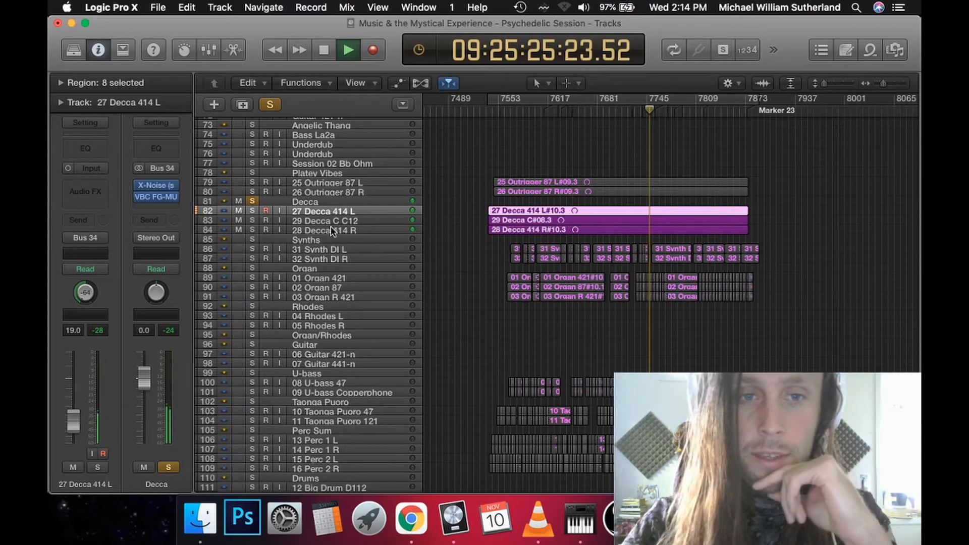
Step: Unsolo Decca, then audition the Drums group alone at a few points in the drum section
{"action": "left_click", "coordinate": [255, 201]}
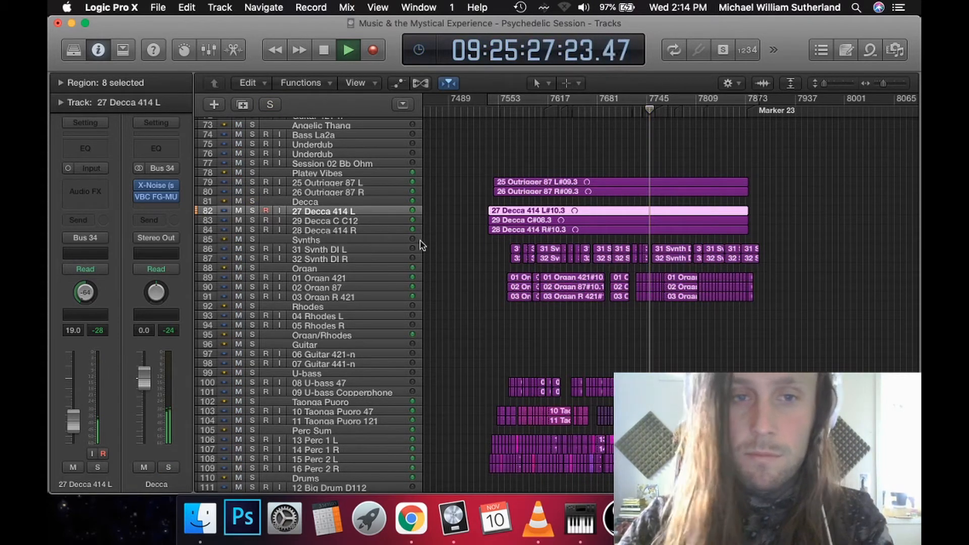
{"action": "scroll", "coordinate": [490, 295], "scroll_direction": "left", "scroll_amount": 2}
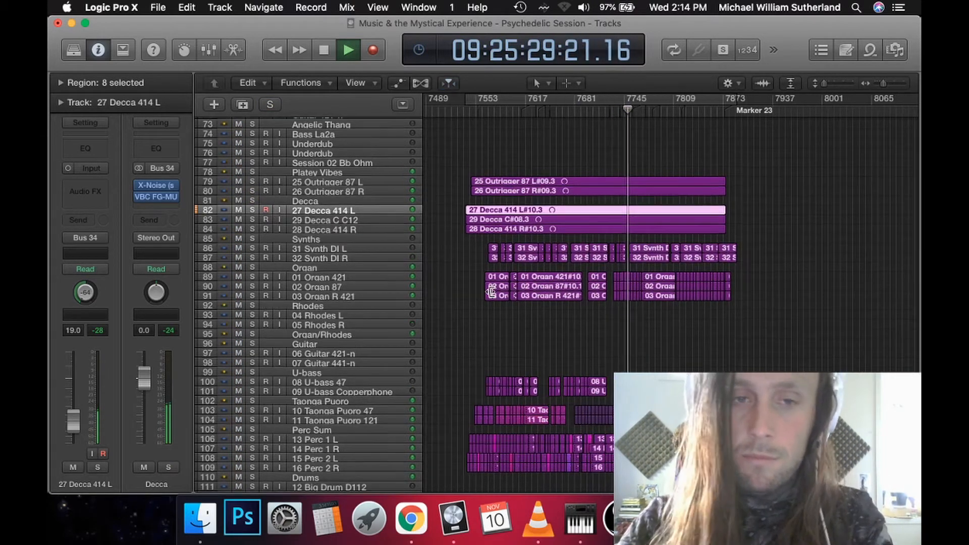
{"action": "scroll", "coordinate": [490, 296], "scroll_direction": "down", "scroll_amount": 5}
{"action": "scroll", "coordinate": [491, 296], "scroll_direction": "down", "scroll_amount": 5}
{"action": "scroll", "coordinate": [489, 296], "scroll_direction": "down", "scroll_amount": 5}
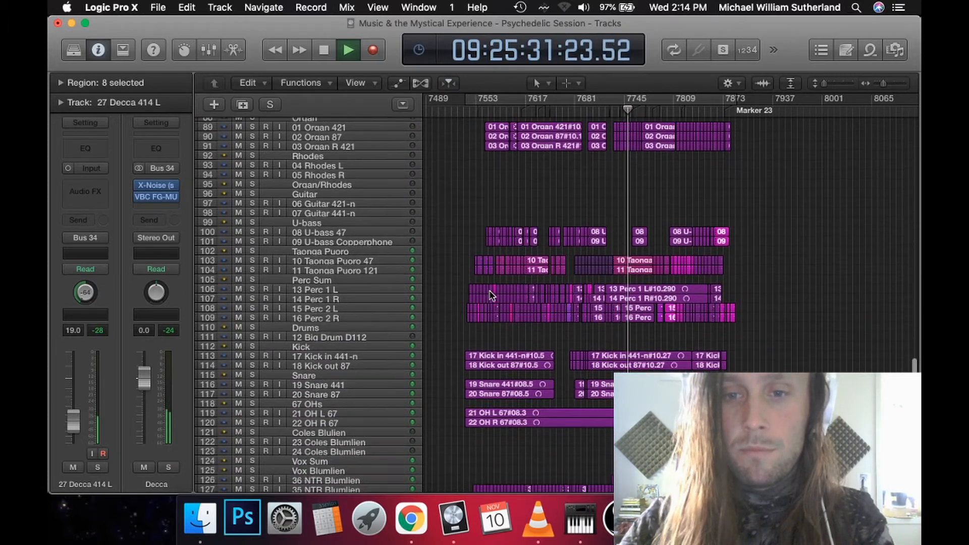
{"action": "scroll", "coordinate": [490, 295], "scroll_direction": "down", "scroll_amount": 3}
{"action": "scroll", "coordinate": [490, 295], "scroll_direction": "down", "scroll_amount": 3}
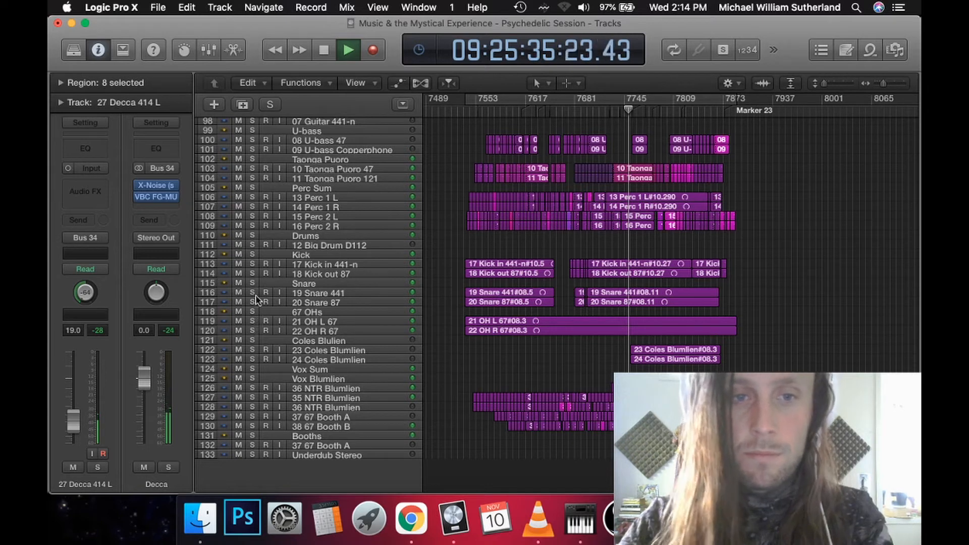
{"action": "left_click", "coordinate": [252, 236]}
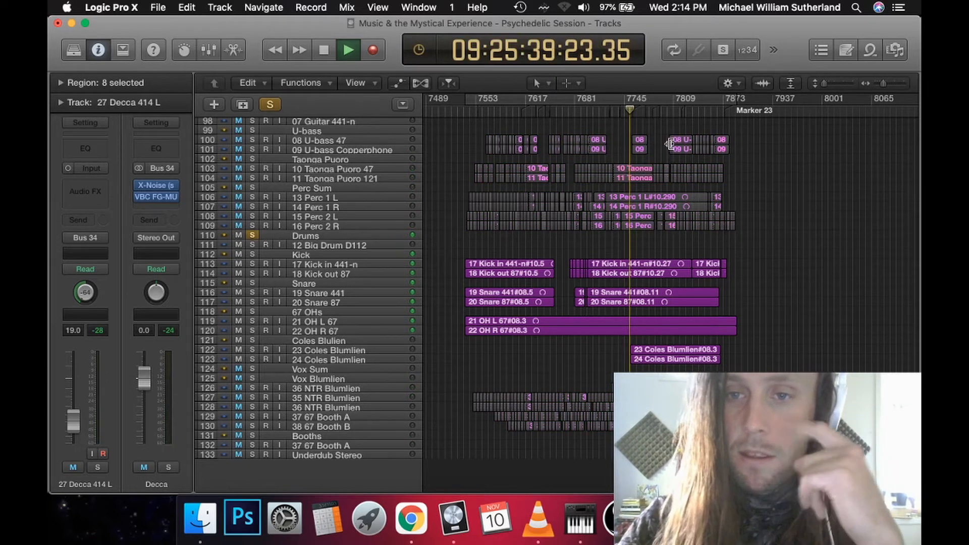
{"action": "left_click", "coordinate": [651, 112]}
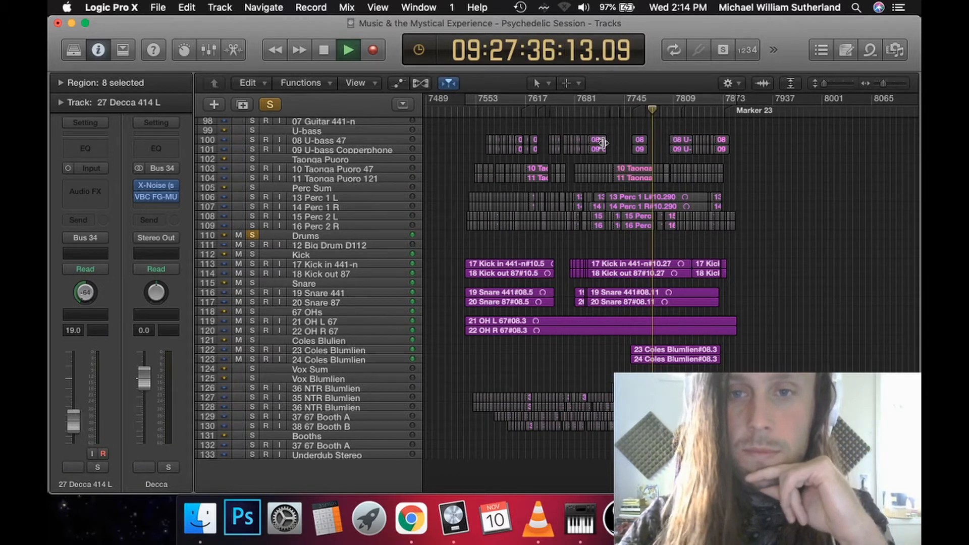
{"action": "left_click", "coordinate": [572, 111]}
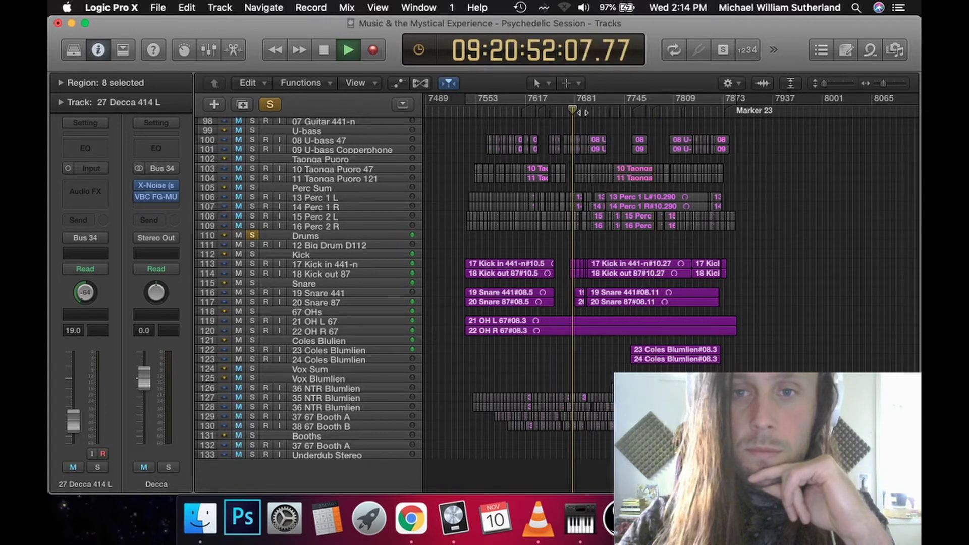
{"action": "left_click", "coordinate": [583, 111]}
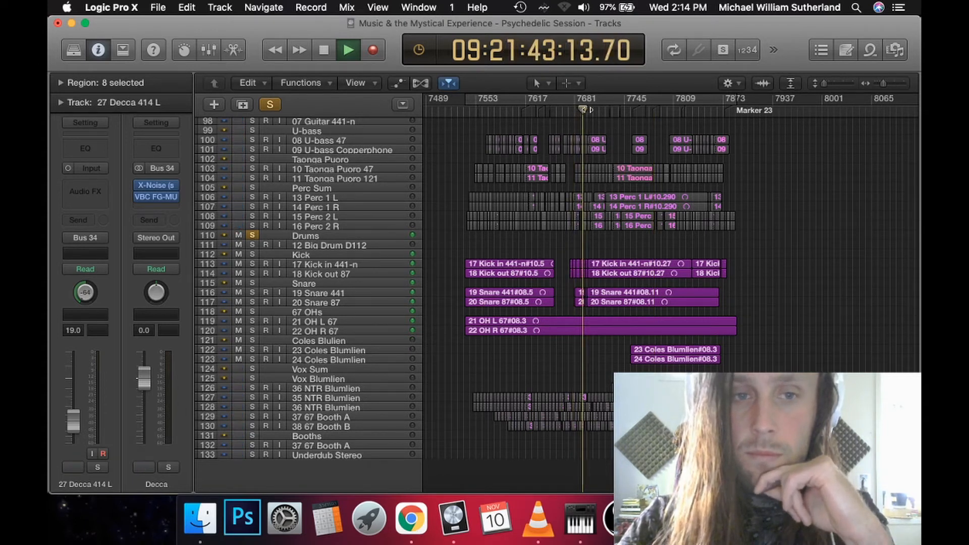
Step: Unsolo Drums, solo the 10 Taonga Puoro track instead, and stop playback
{"action": "left_click", "coordinate": [253, 236]}
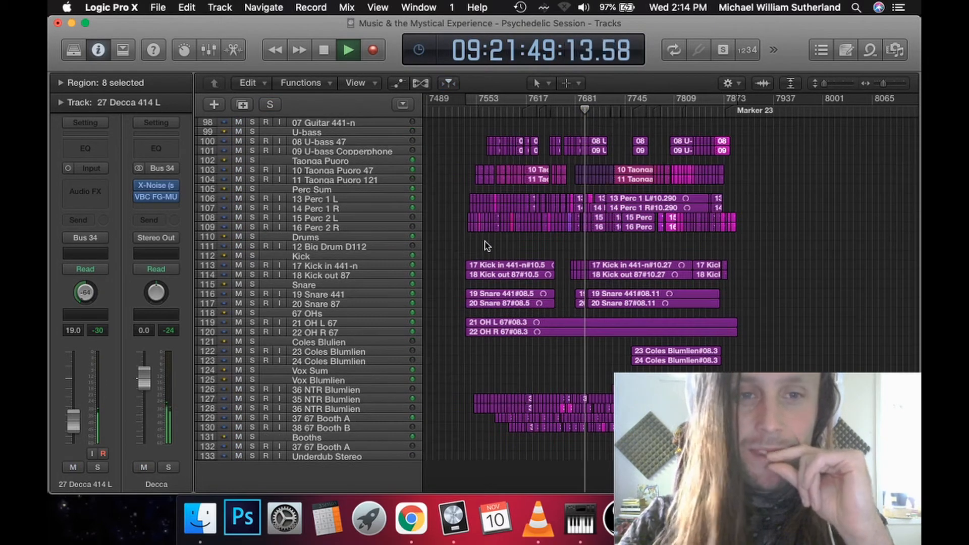
{"action": "left_click", "coordinate": [252, 169]}
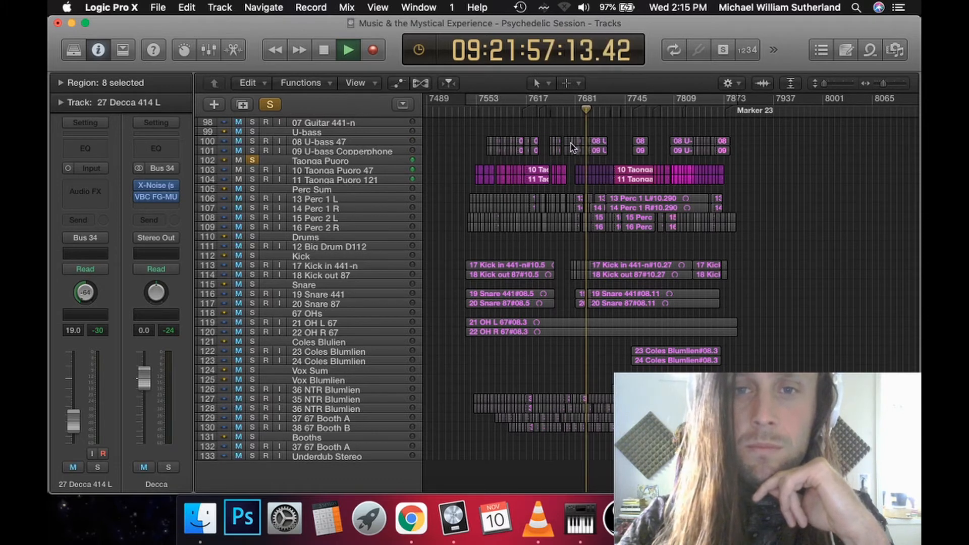
{"action": "key", "text": "space"}
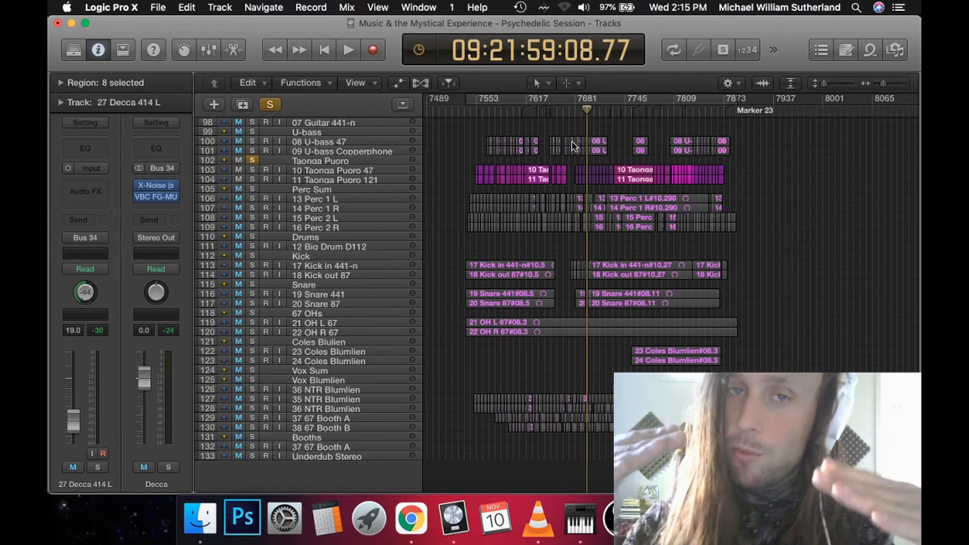
Step: Zoom into the timeline around the playhead with taller track rows, then widen the view to show more bars
{"action": "left_click_drag", "start_coordinate": [834, 83], "coordinate": [893, 83]}
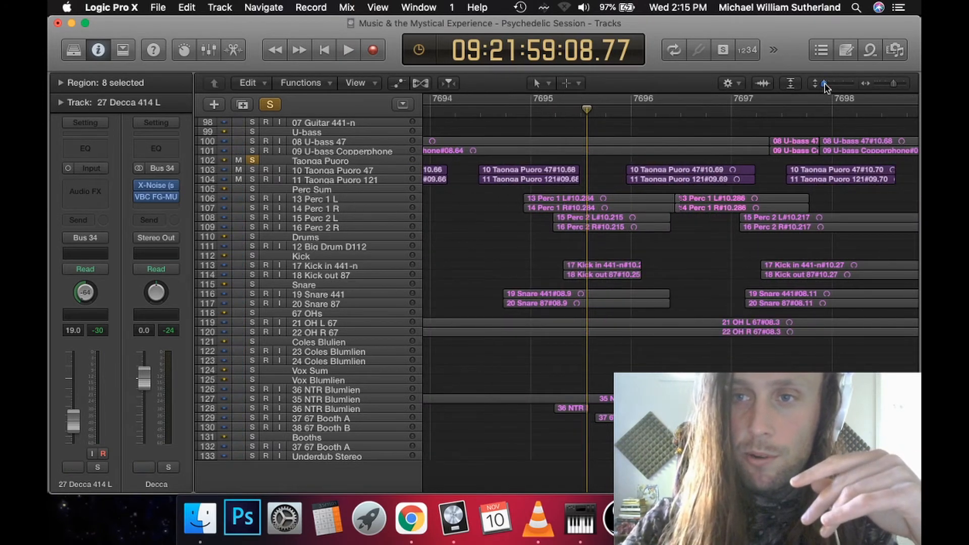
{"action": "left_click_drag", "start_coordinate": [826, 82], "coordinate": [833, 83]}
{"action": "scroll", "coordinate": [780, 175], "scroll_direction": "down", "scroll_amount": 5}
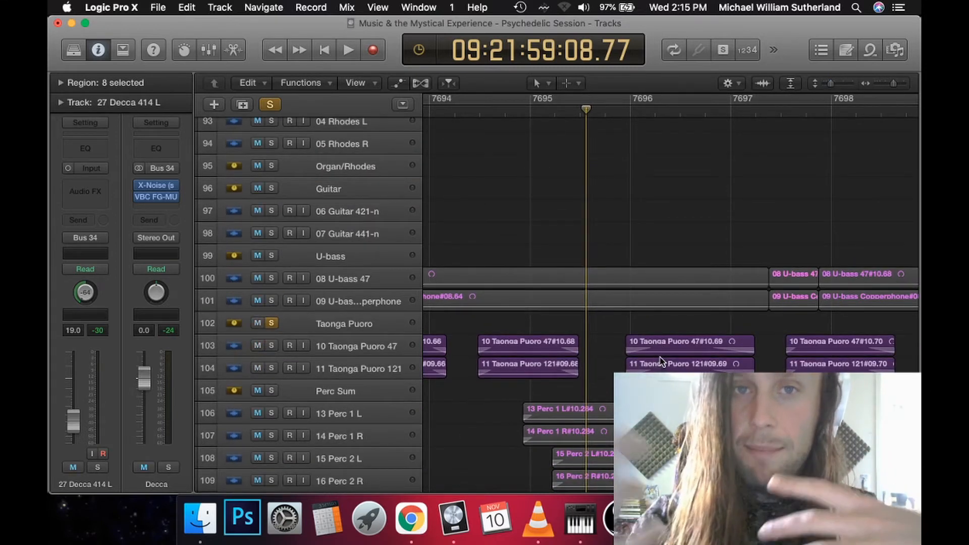
{"action": "key", "text": "m"}
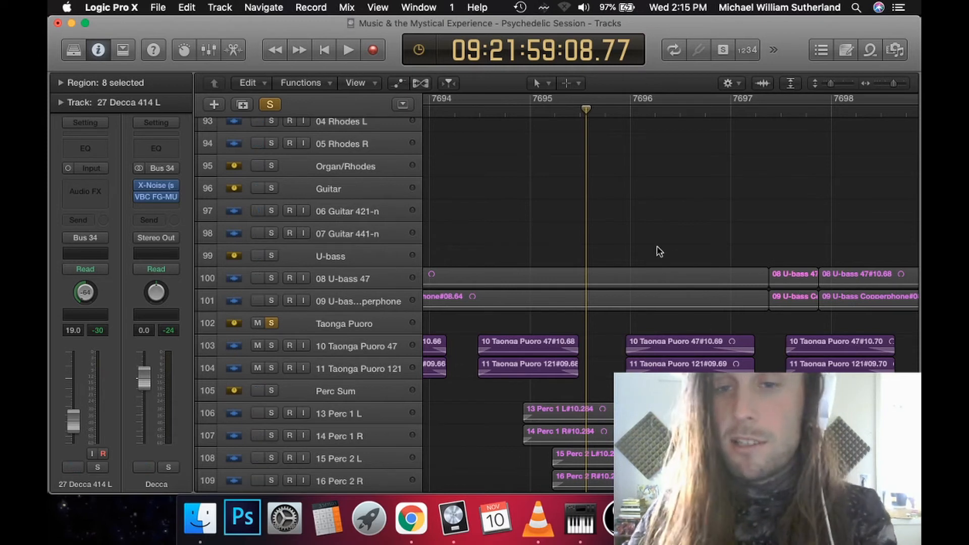
{"action": "key", "text": "super+Left"}
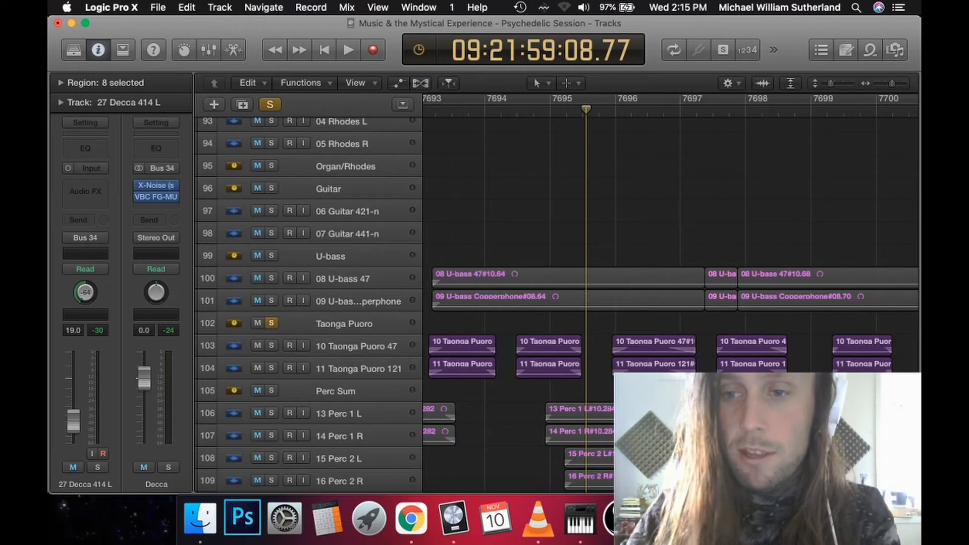
{"action": "key", "text": "Right"}
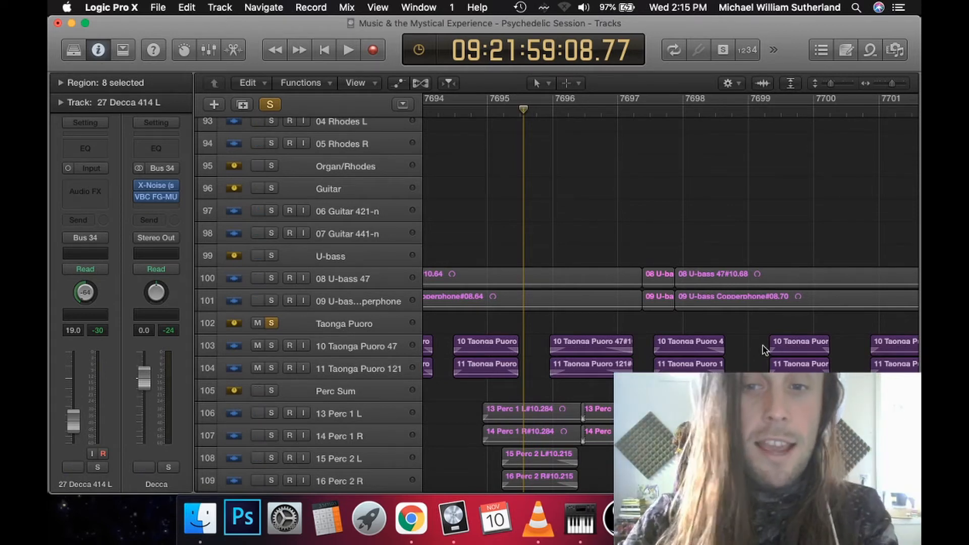
{"action": "key", "text": "super+Left"}
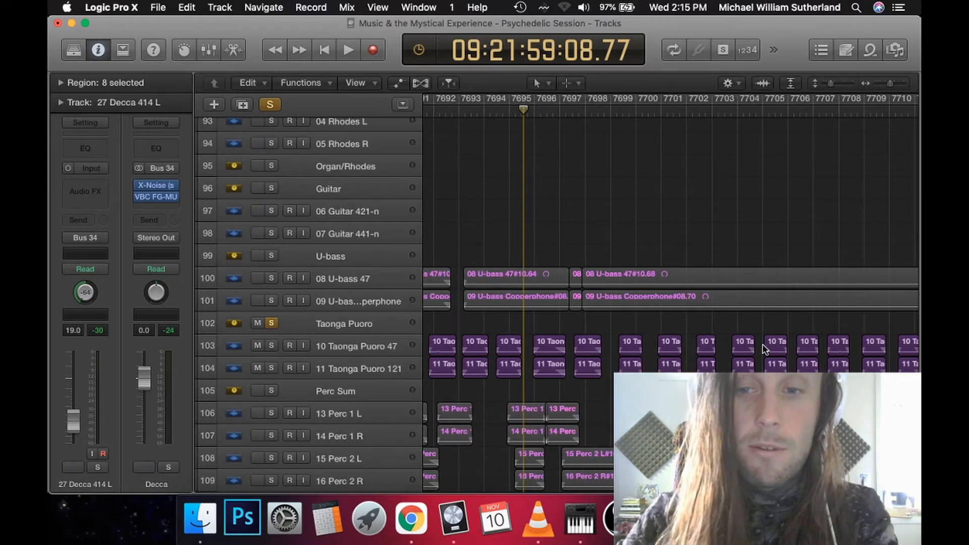
{"action": "key", "text": "super+Left"}
{"action": "key", "text": "super+Left"}
{"action": "key", "text": "super+Left"}
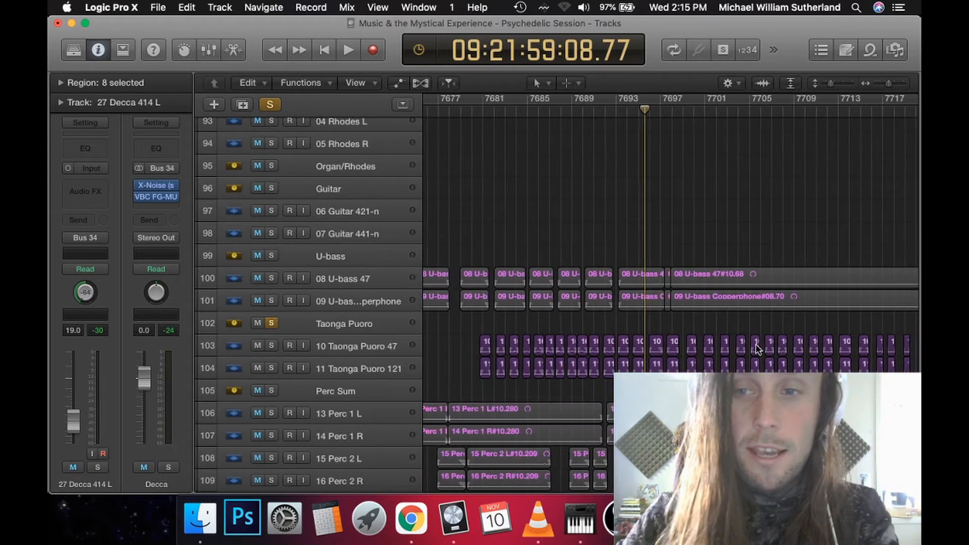
{"action": "scroll", "coordinate": [757, 349], "scroll_direction": "right", "scroll_amount": 3}
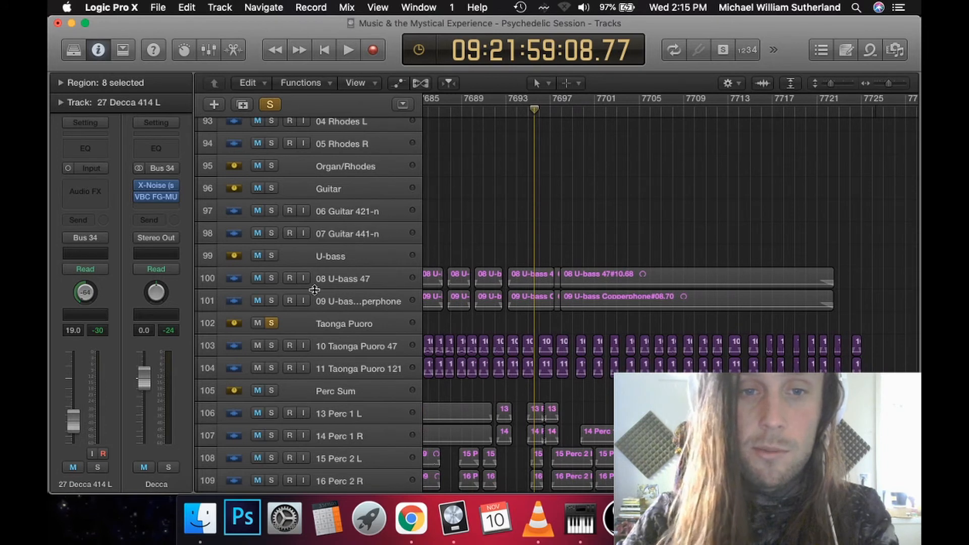
Step: Solo the U-bass track and play from just past bar 7701
{"action": "left_click", "coordinate": [271, 256]}
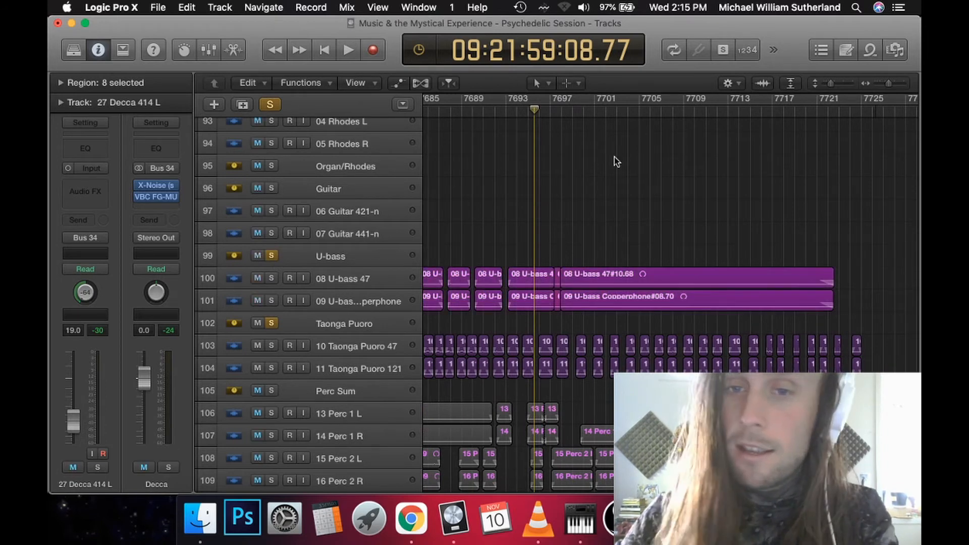
{"action": "left_click", "coordinate": [613, 114]}
{"action": "key", "text": "space"}
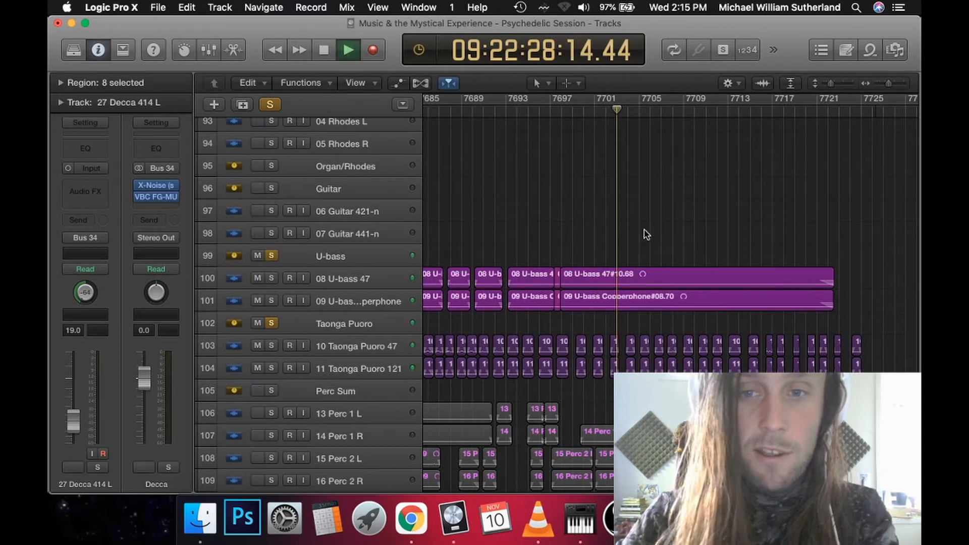
Step: Inspect the U-bass track's Slate Digital compressor plug-in and close its window
{"action": "left_click", "coordinate": [337, 256]}
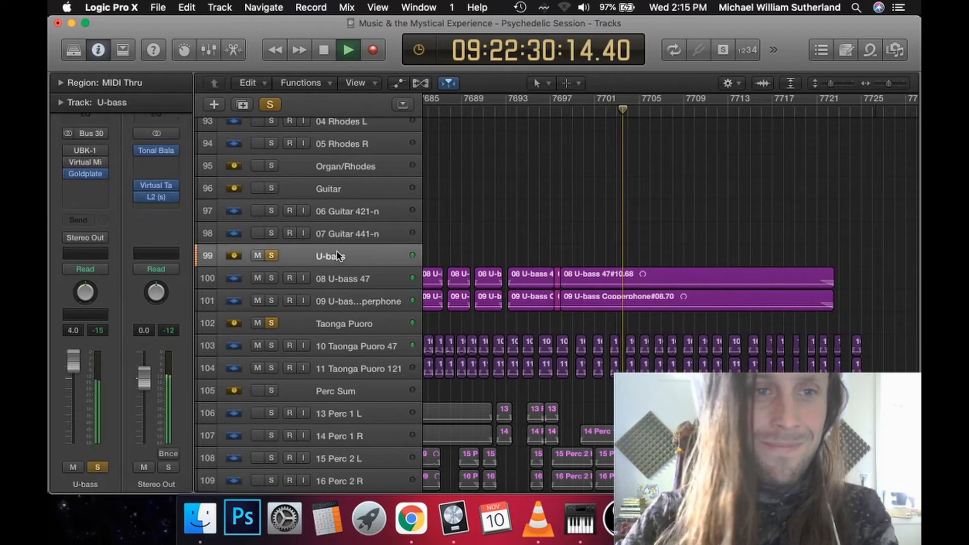
{"action": "left_click", "coordinate": [68, 150]}
{"action": "double_click", "coordinate": [79, 150]}
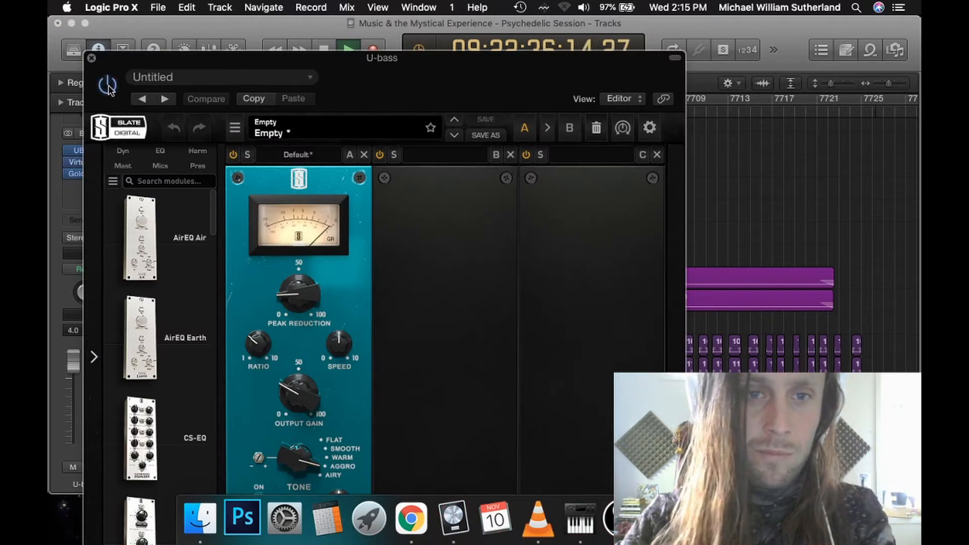
{"action": "left_click", "coordinate": [89, 59]}
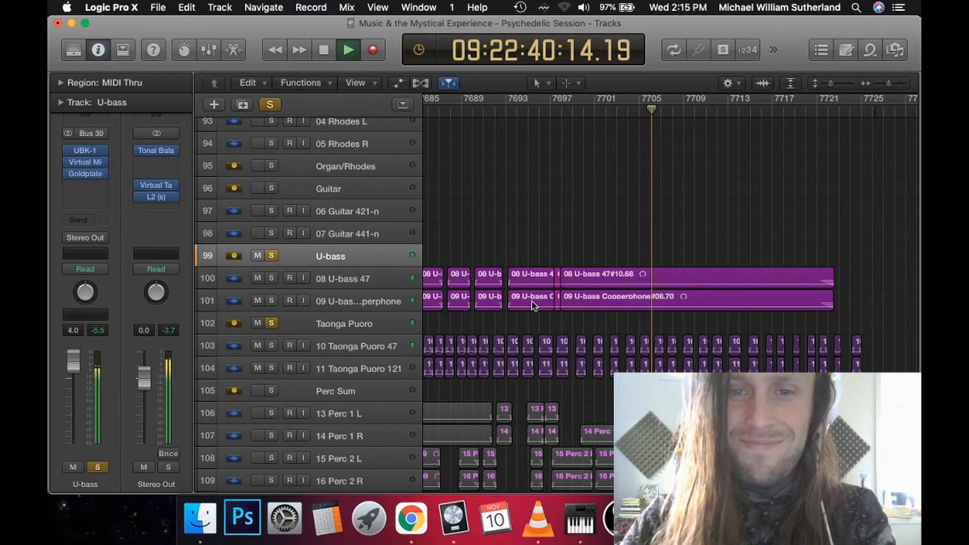
{"action": "scroll", "coordinate": [504, 271], "scroll_direction": "down", "scroll_amount": 3}
{"action": "scroll", "coordinate": [530, 258], "scroll_direction": "up", "scroll_amount": 3, "text": "alt"}
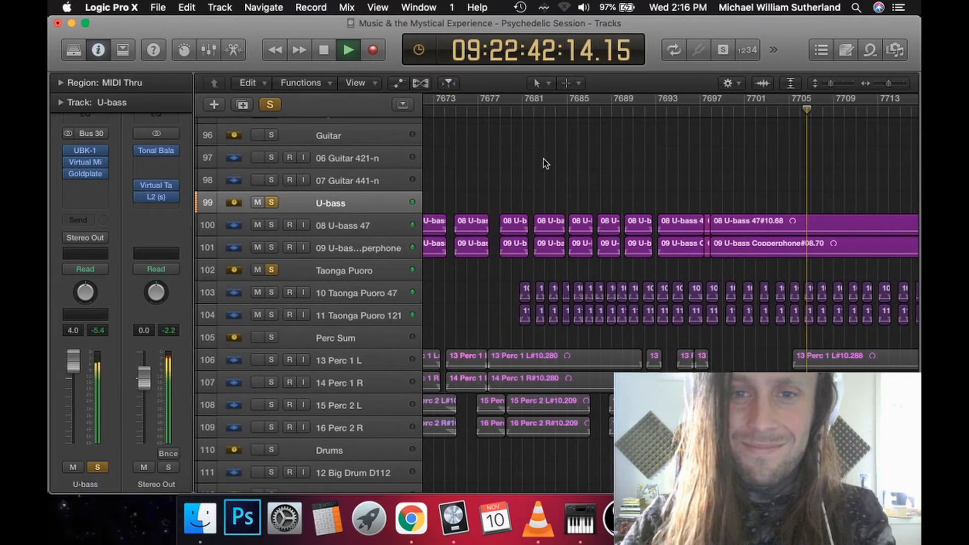
Step: Move the playhead back to around bar 7601 and glance at the thesis PDF's studio floor plan
{"action": "left_click", "coordinate": [545, 110]}
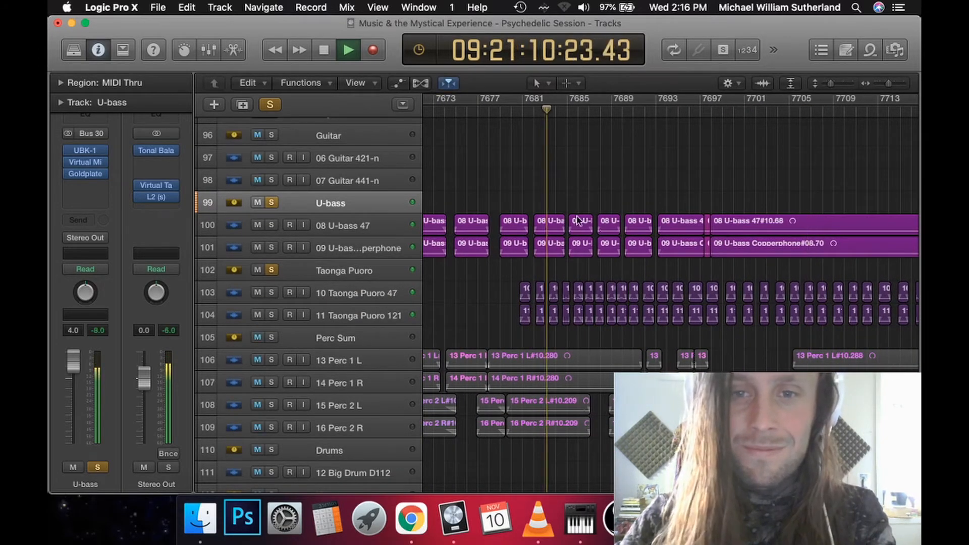
{"action": "scroll", "coordinate": [576, 212], "scroll_direction": "down", "scroll_amount": 5}
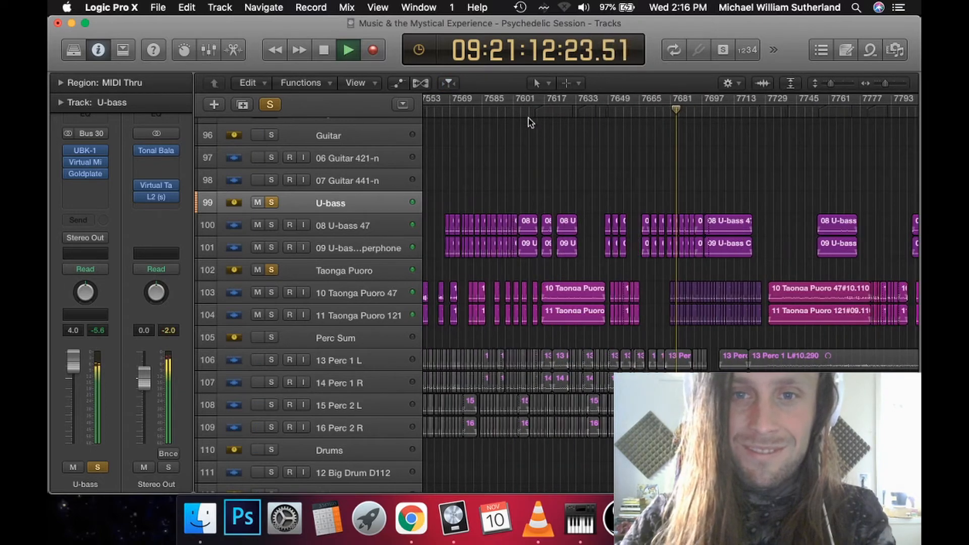
{"action": "left_click", "coordinate": [523, 113]}
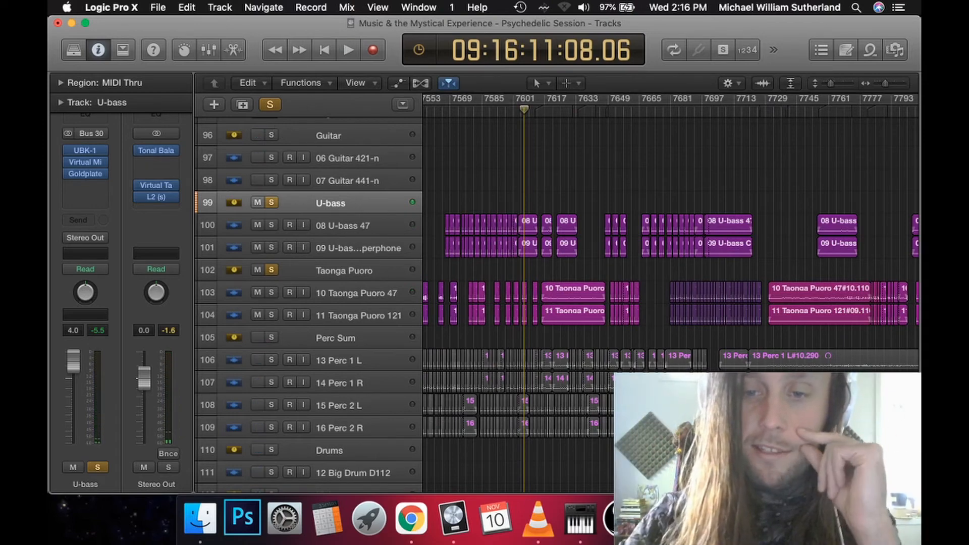
{"action": "key", "text": "super+Tab"}
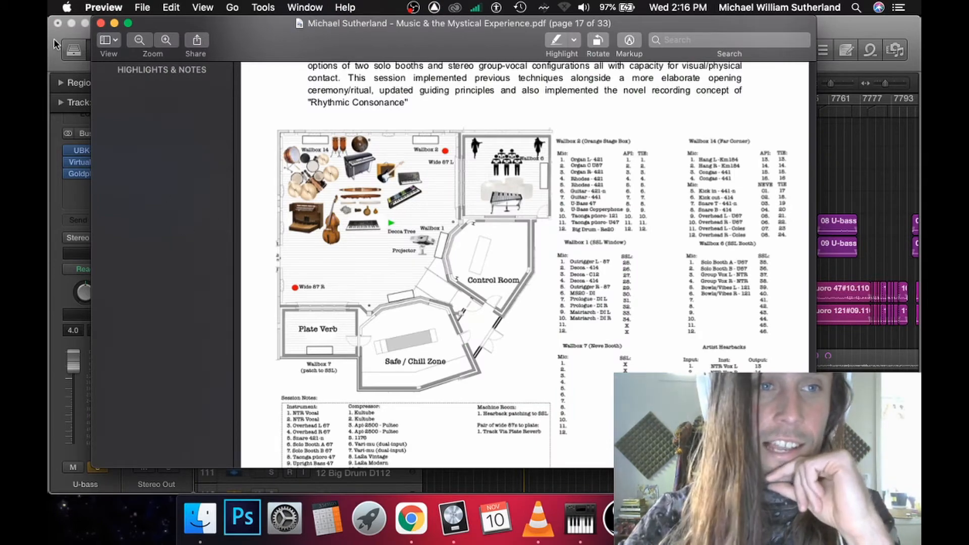
{"action": "key", "text": "super+Tab"}
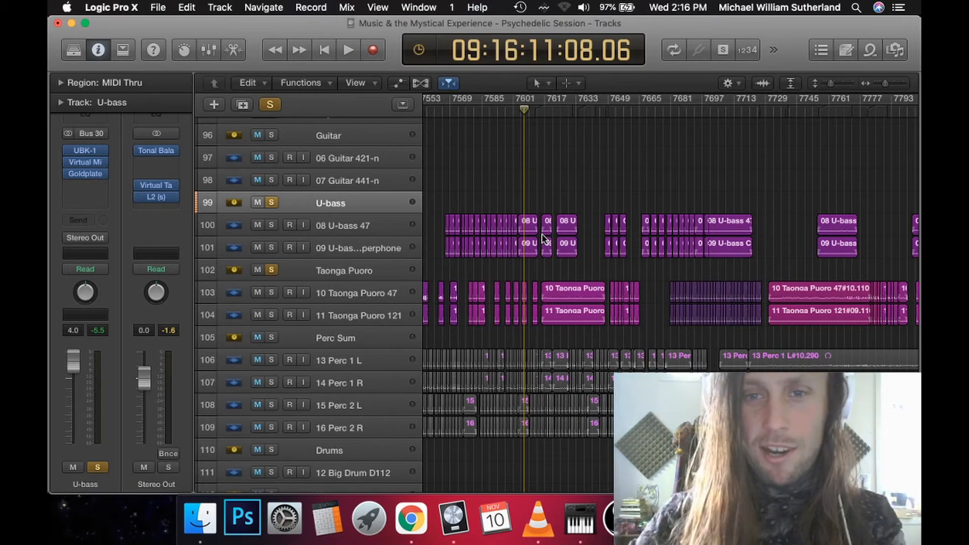
Step: Zoom in around the playhead and start playback from Marker 15
{"action": "key", "text": "super+Right"}
{"action": "key", "text": "Right"}
{"action": "key", "text": "Right"}
{"action": "left_click", "coordinate": [598, 111]}
{"action": "key", "text": "space"}
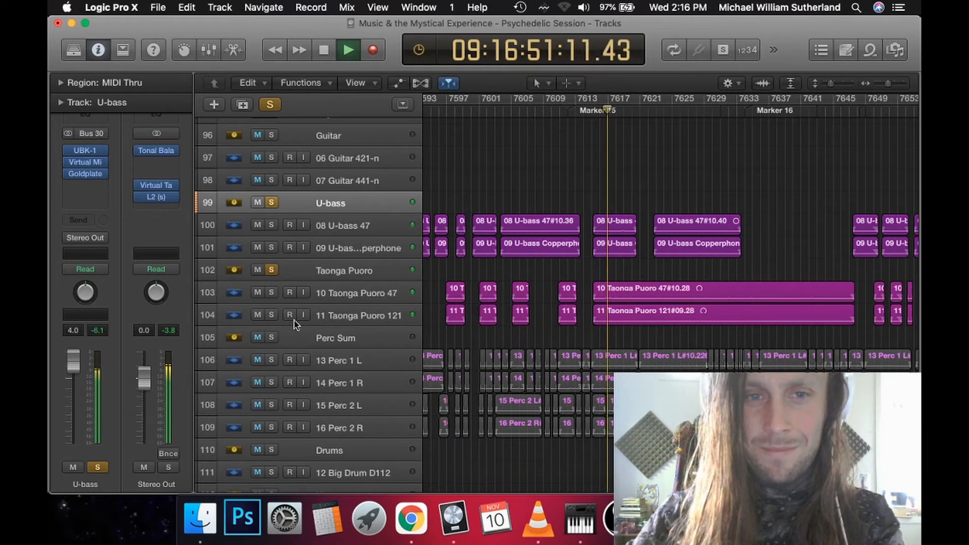
Step: Toggle mute and solo on U-bass and Taonga Puoro, then clear all solos and stop playback
{"action": "left_click", "coordinate": [257, 202]}
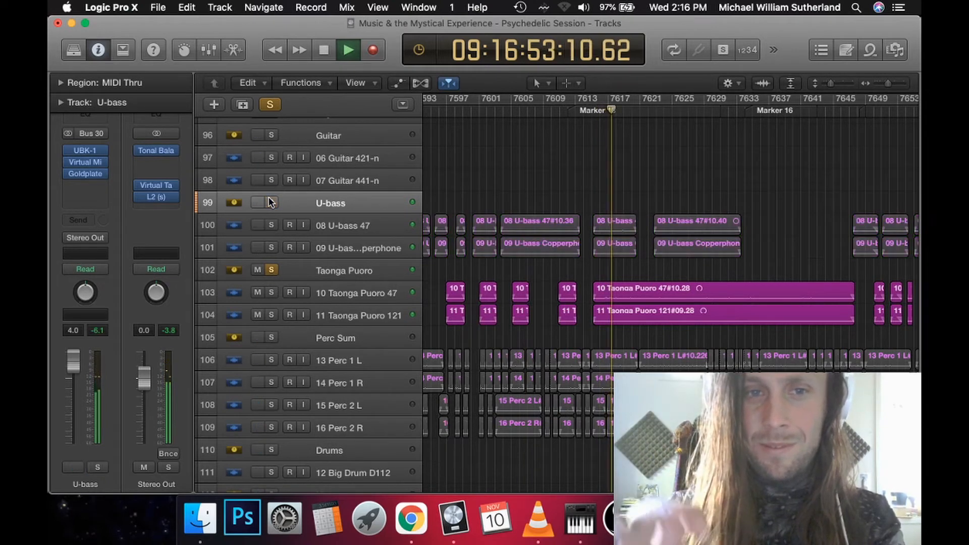
{"action": "left_click", "coordinate": [270, 202]}
{"action": "left_click", "coordinate": [270, 270]}
{"action": "left_click", "coordinate": [271, 271]}
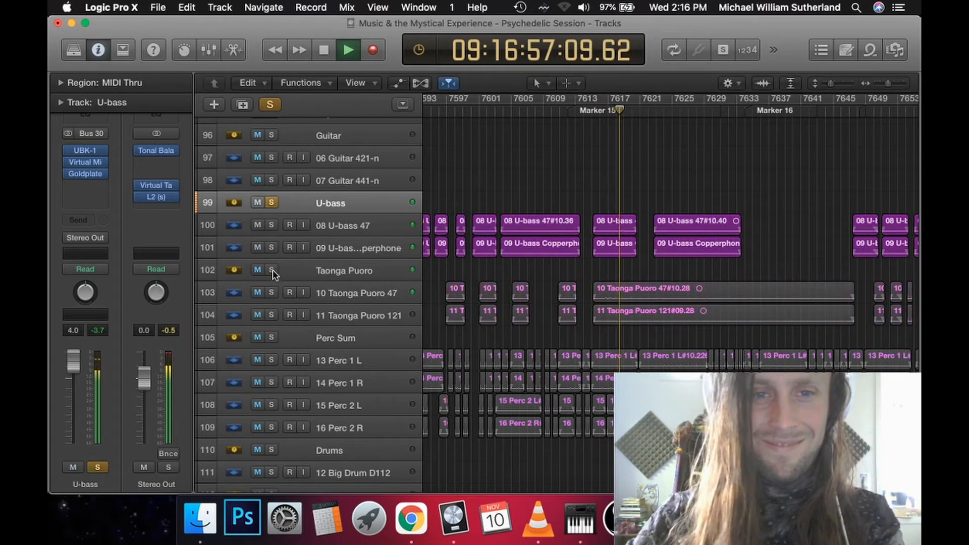
{"action": "left_click", "coordinate": [270, 105]}
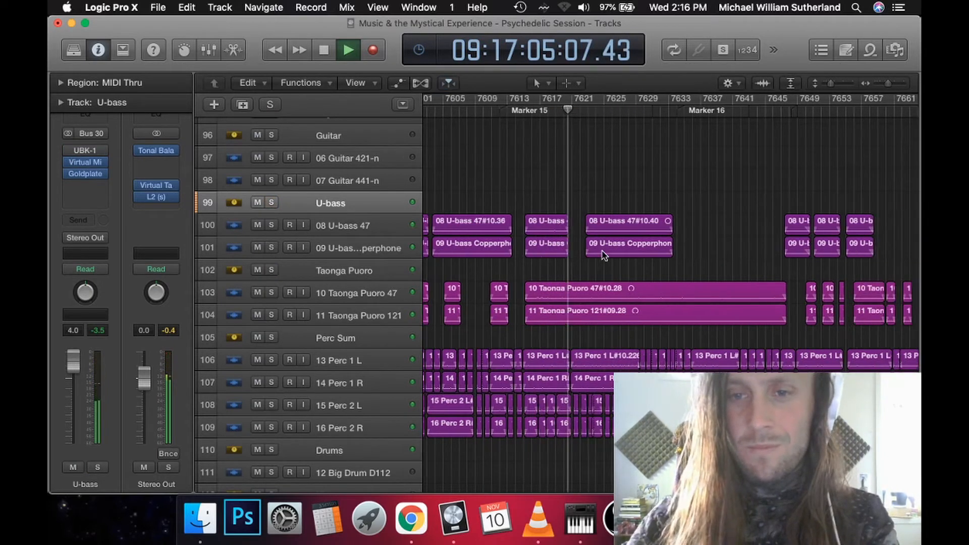
{"action": "key", "text": "space"}
{"action": "scroll", "coordinate": [609, 318], "scroll_direction": "down", "scroll_amount": 5}
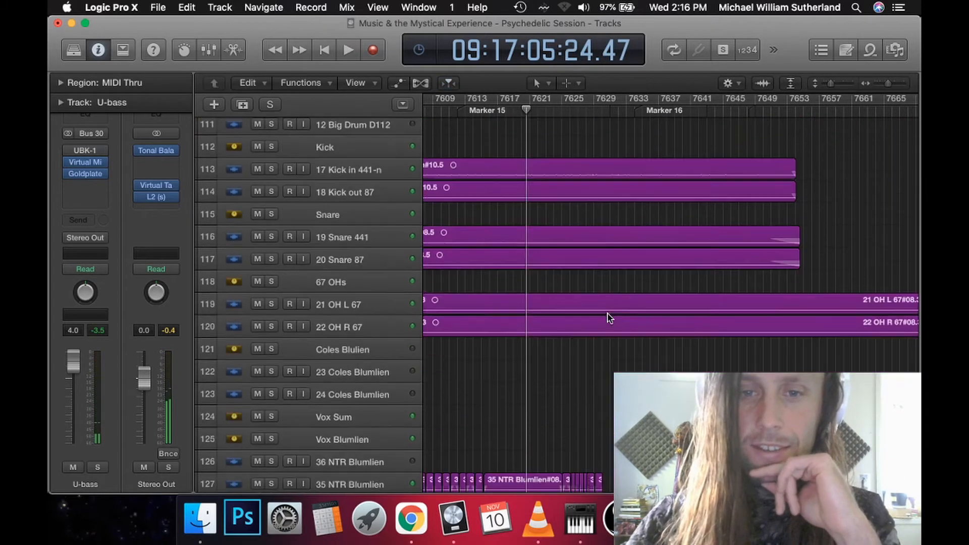
{"action": "scroll", "coordinate": [609, 318], "scroll_direction": "down", "scroll_amount": 3}
{"action": "scroll", "coordinate": [610, 319], "scroll_direction": "down", "scroll_amount": 4}
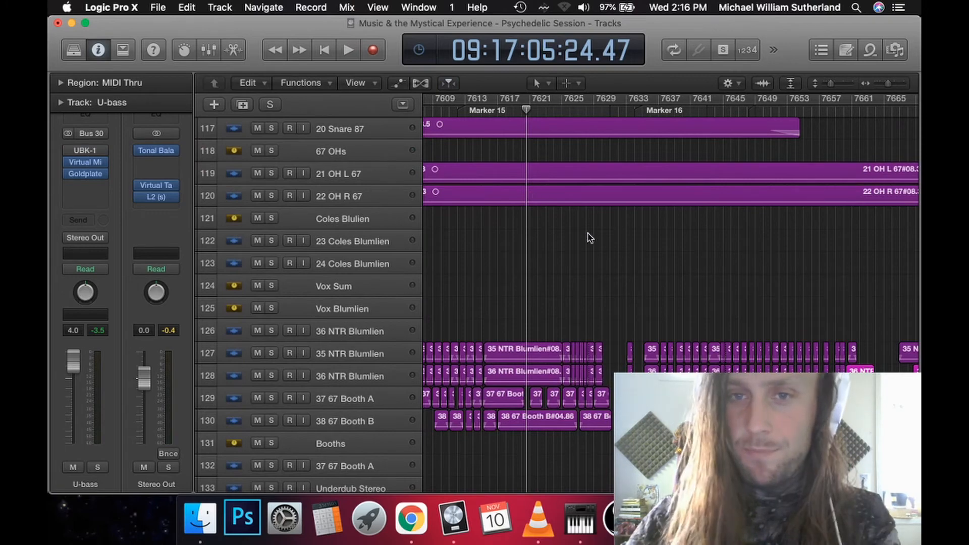
{"action": "scroll", "coordinate": [590, 238], "scroll_direction": "up", "scroll_amount": 4}
{"action": "scroll", "coordinate": [590, 237], "scroll_direction": "up", "scroll_amount": 3}
{"action": "scroll", "coordinate": [589, 238], "scroll_direction": "up", "scroll_amount": 3}
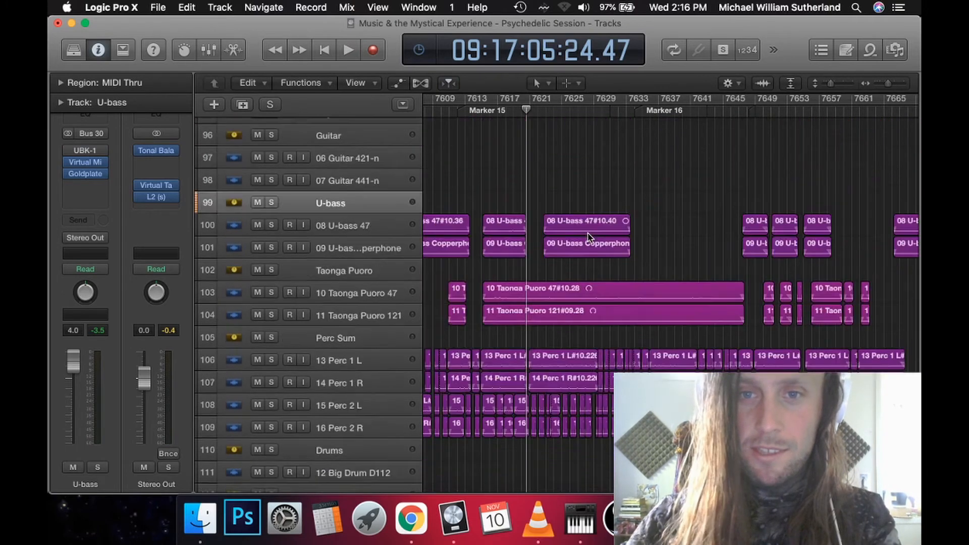
{"action": "scroll", "coordinate": [589, 239], "scroll_direction": "up", "scroll_amount": 2}
{"action": "scroll", "coordinate": [589, 238], "scroll_direction": "left", "scroll_amount": 4}
{"action": "scroll", "coordinate": [590, 238], "scroll_direction": "left", "scroll_amount": 4}
{"action": "scroll", "coordinate": [590, 238], "scroll_direction": "up", "scroll_amount": 3}
{"action": "scroll", "coordinate": [589, 238], "scroll_direction": "up", "scroll_amount": 2}
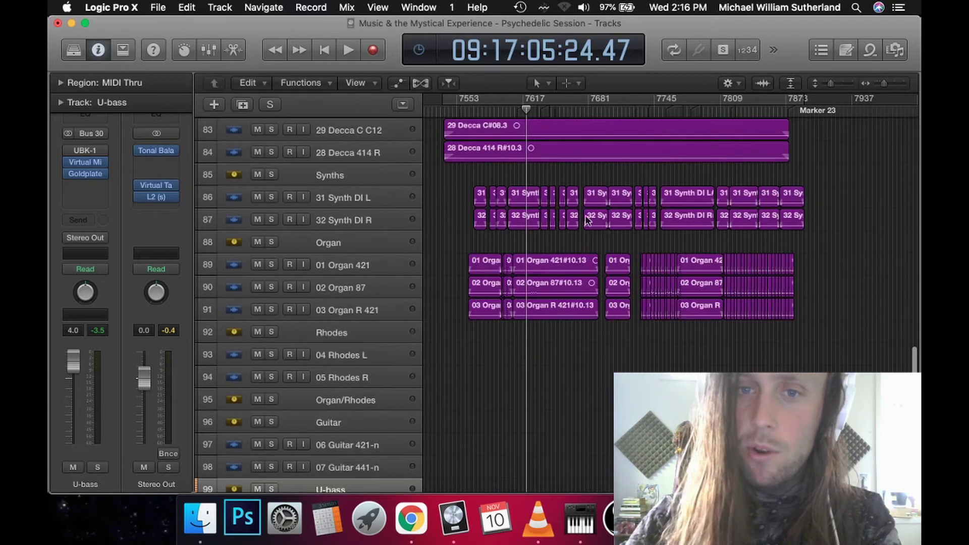
Step: Solo the Organ group and play it alone from around bar 7647
{"action": "left_click", "coordinate": [564, 112]}
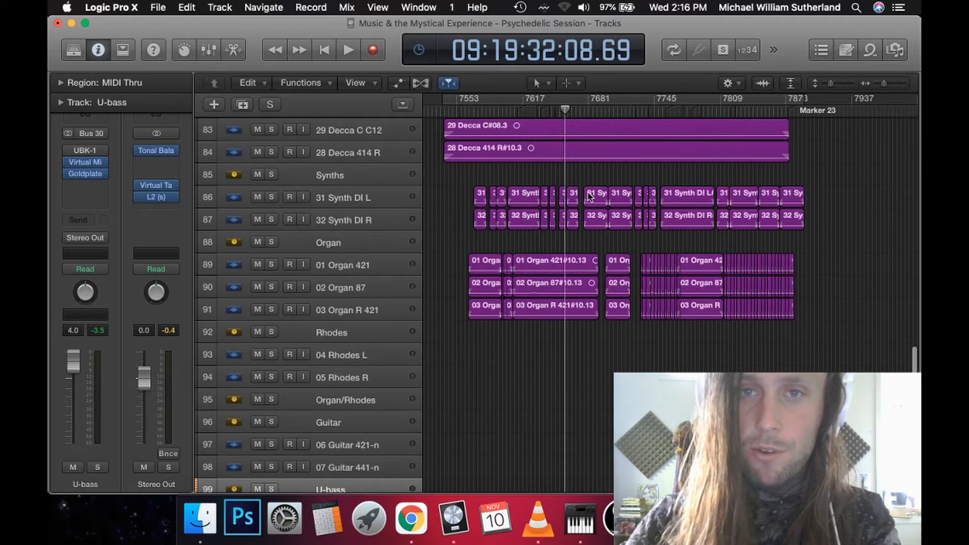
{"action": "scroll", "coordinate": [589, 197], "scroll_direction": "right", "scroll_amount": 4}
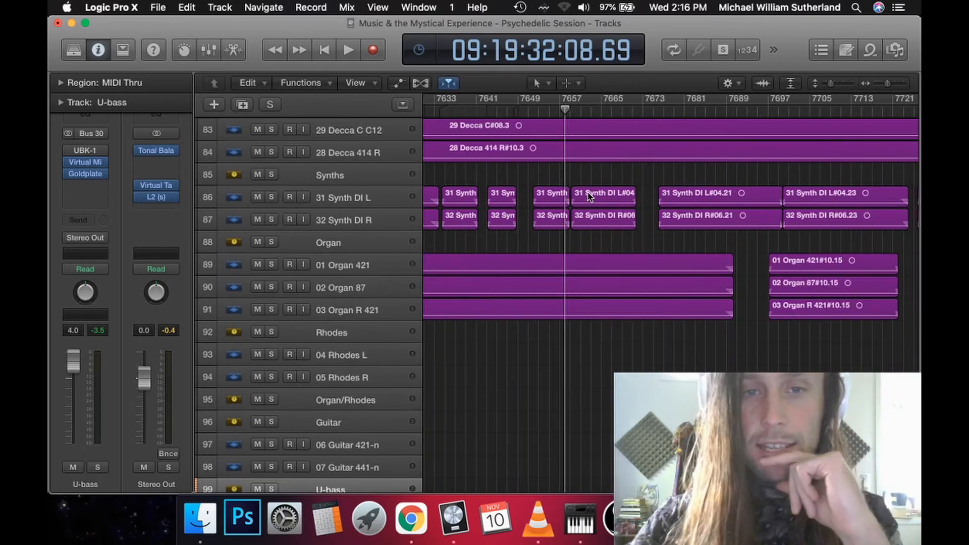
{"action": "left_click", "coordinate": [544, 111]}
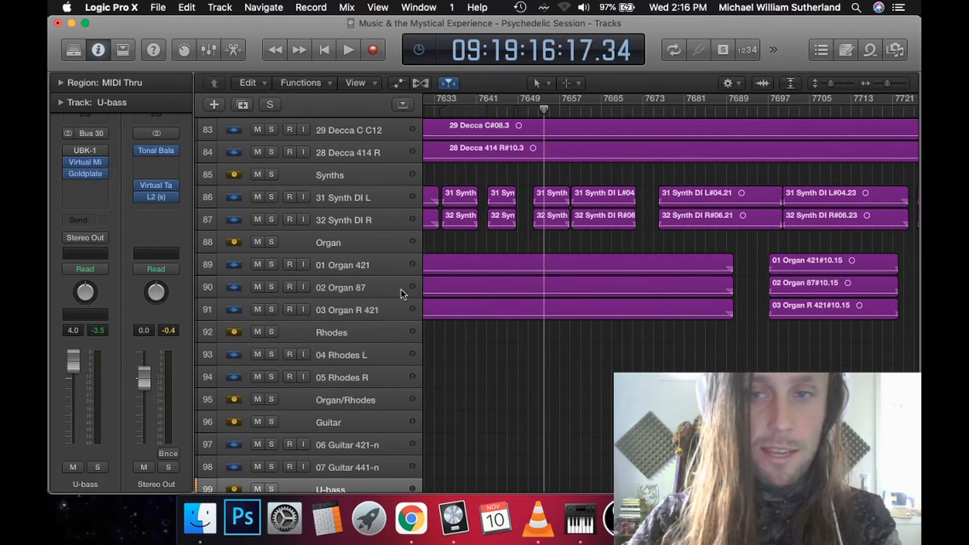
{"action": "left_click", "coordinate": [328, 243]}
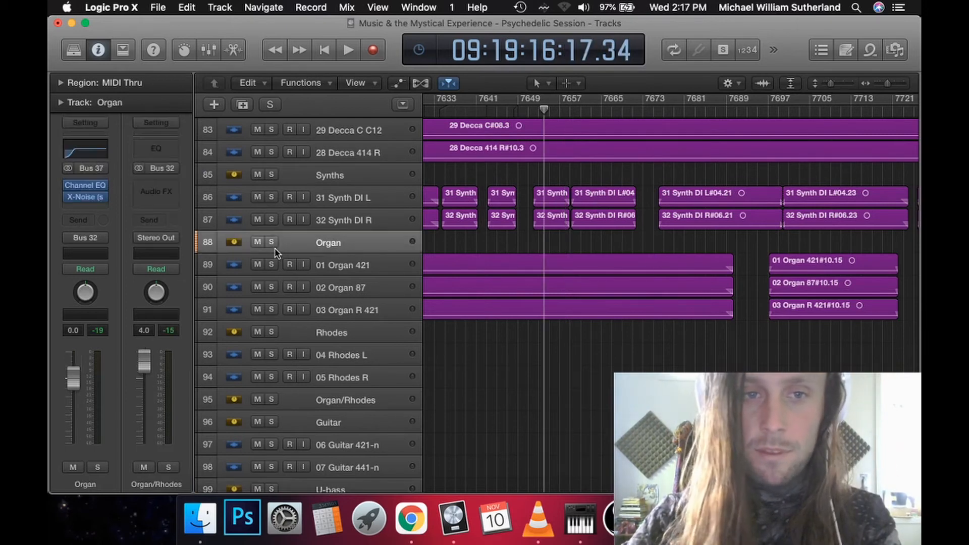
{"action": "left_click", "coordinate": [270, 242]}
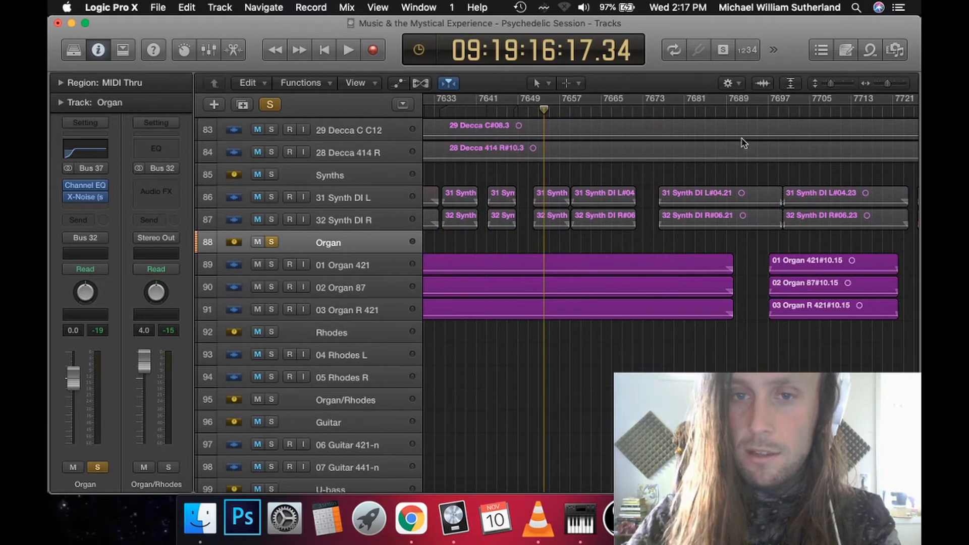
{"action": "key", "text": "space"}
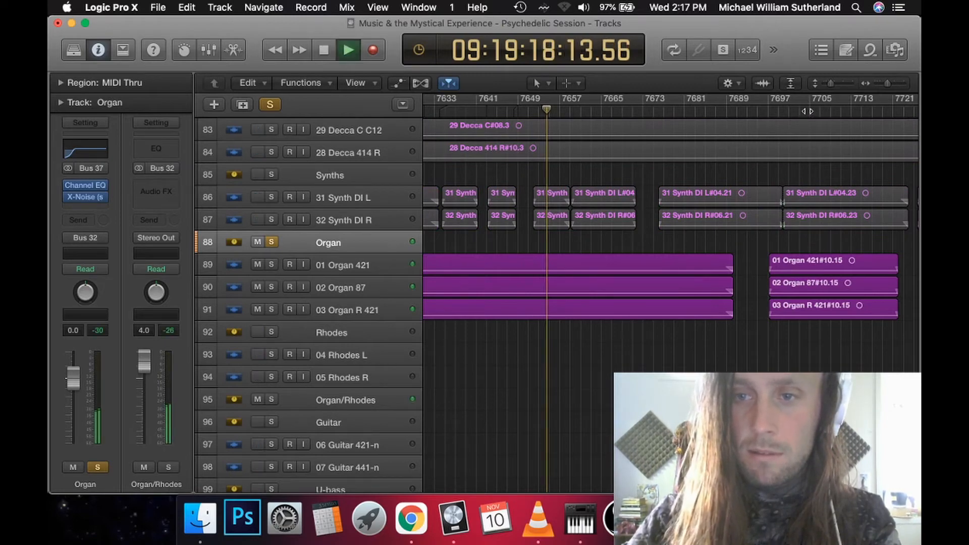
Step: Audition the soloed organs further along near bars 7703 and 7775, then clear the Organ solo
{"action": "left_click", "coordinate": [809, 110]}
{"action": "key", "text": "super+Left"}
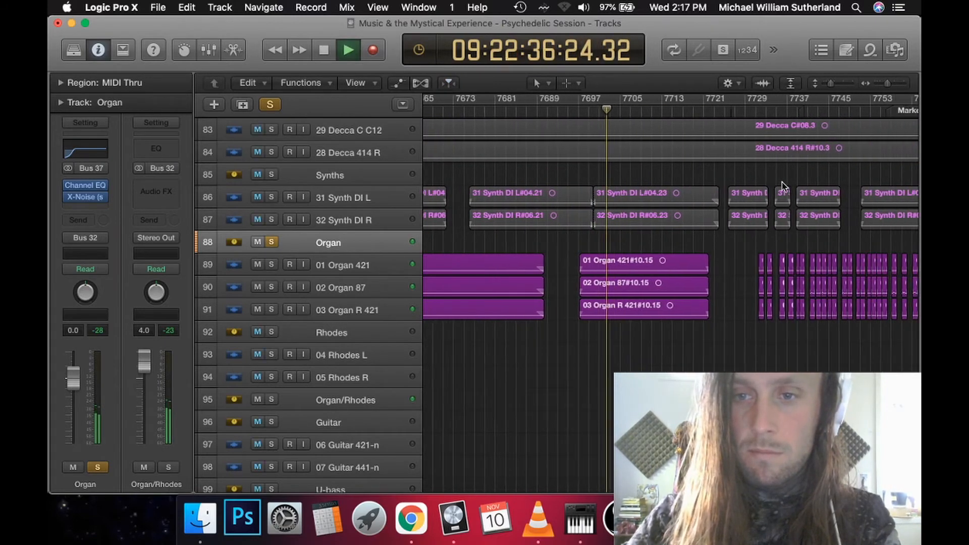
{"action": "key", "text": "super+Left"}
{"action": "key", "text": "super+Left"}
{"action": "left_click", "coordinate": [733, 112]}
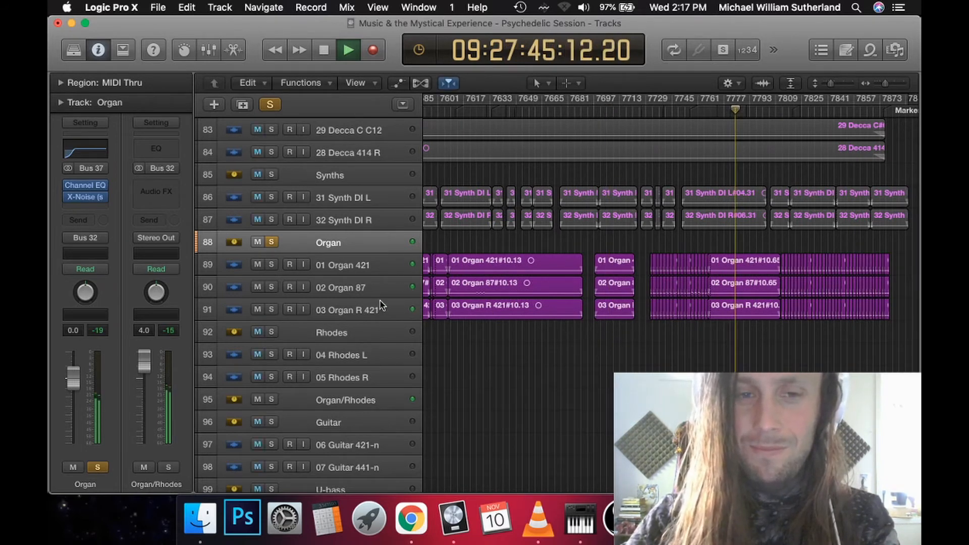
{"action": "left_click", "coordinate": [270, 243]}
{"action": "scroll", "coordinate": [378, 253], "scroll_direction": "up", "scroll_amount": 7}
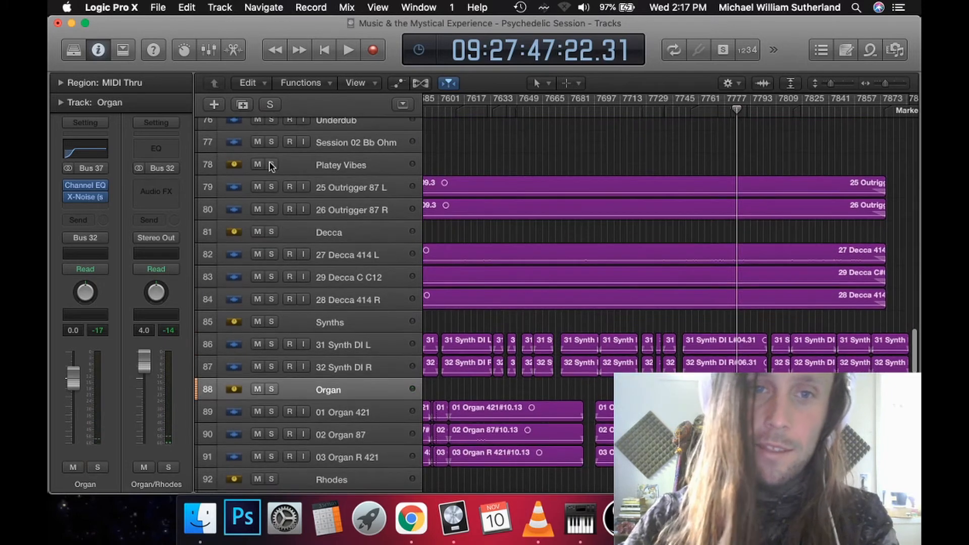
{"action": "left_click", "coordinate": [271, 166]}
{"action": "key", "text": "space"}
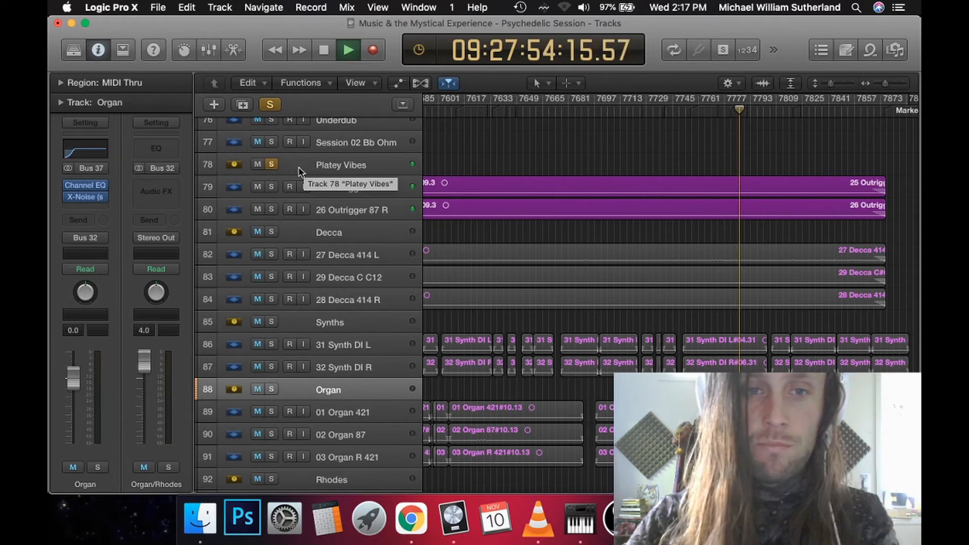
{"action": "key", "text": "space"}
{"action": "left_click", "coordinate": [271, 165]}
{"action": "scroll", "coordinate": [554, 325], "scroll_direction": "down", "scroll_amount": 5}
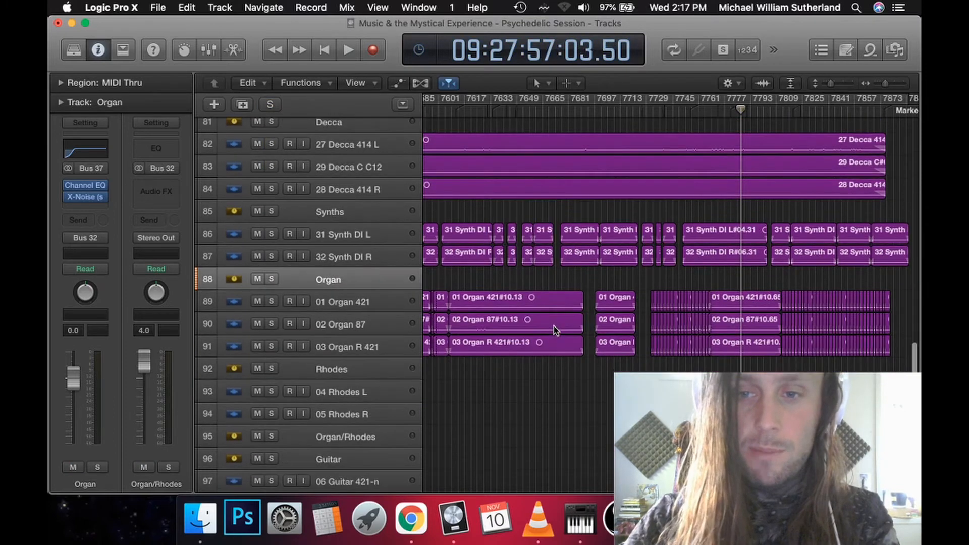
{"action": "scroll", "coordinate": [554, 329], "scroll_direction": "down", "scroll_amount": 2}
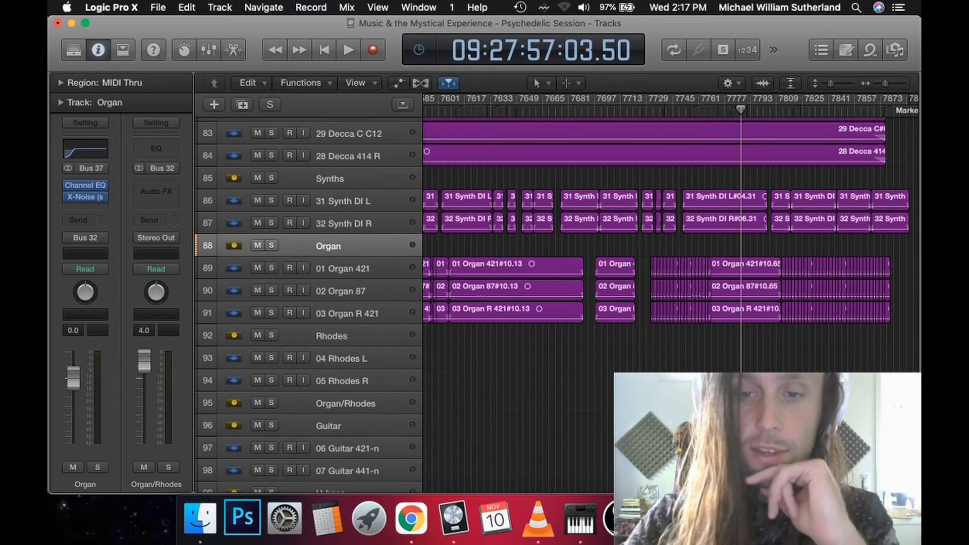
Step: Check the thesis floor plan twice in Preview and move the playhead back to around bar 7761
{"action": "key", "text": "super+Tab"}
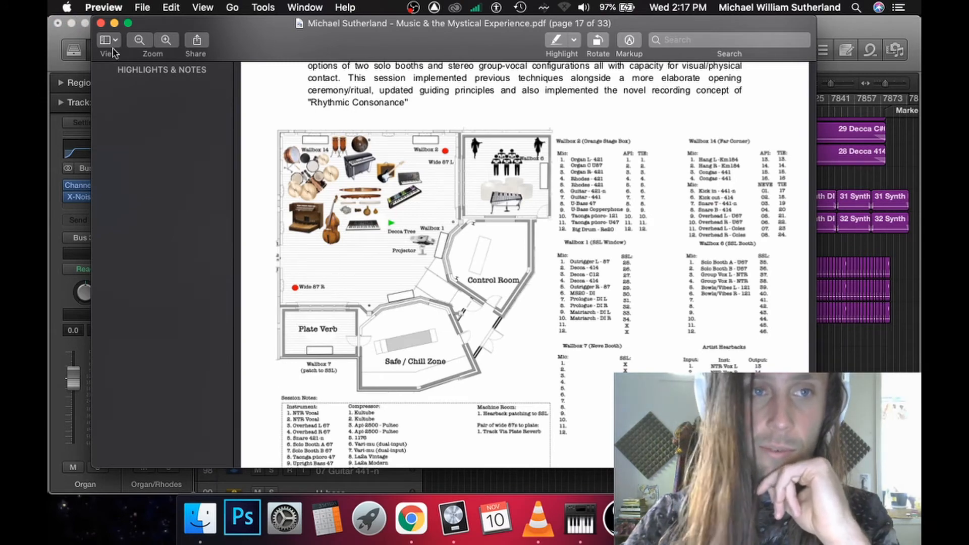
{"action": "key", "text": "super+Tab"}
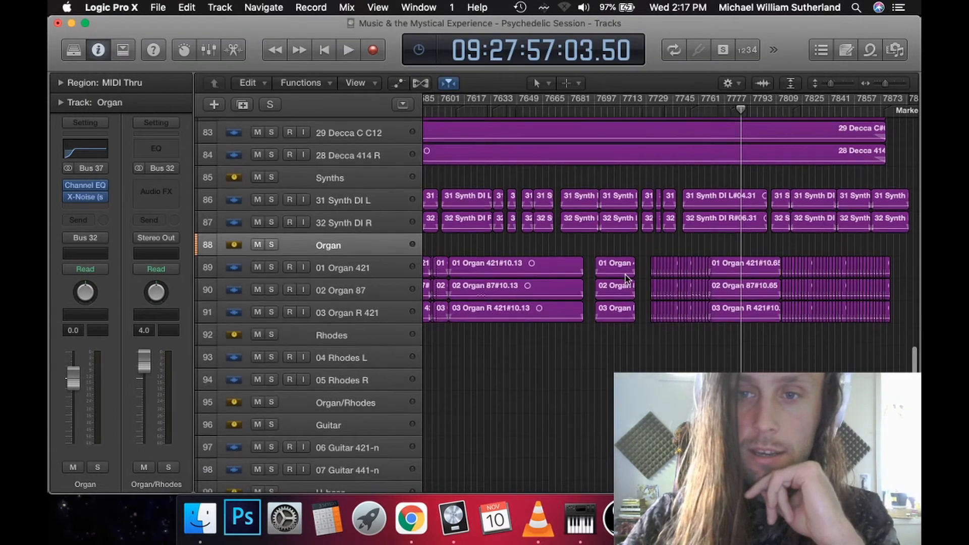
{"action": "scroll", "coordinate": [627, 281], "scroll_direction": "down", "scroll_amount": 5}
{"action": "scroll", "coordinate": [626, 275], "scroll_direction": "down", "scroll_amount": 3}
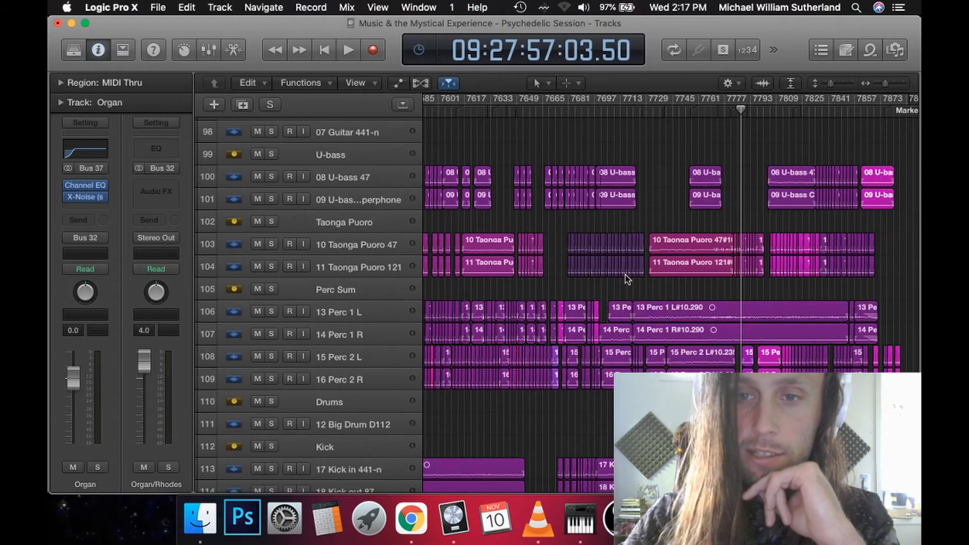
{"action": "scroll", "coordinate": [626, 274], "scroll_direction": "down", "scroll_amount": 3}
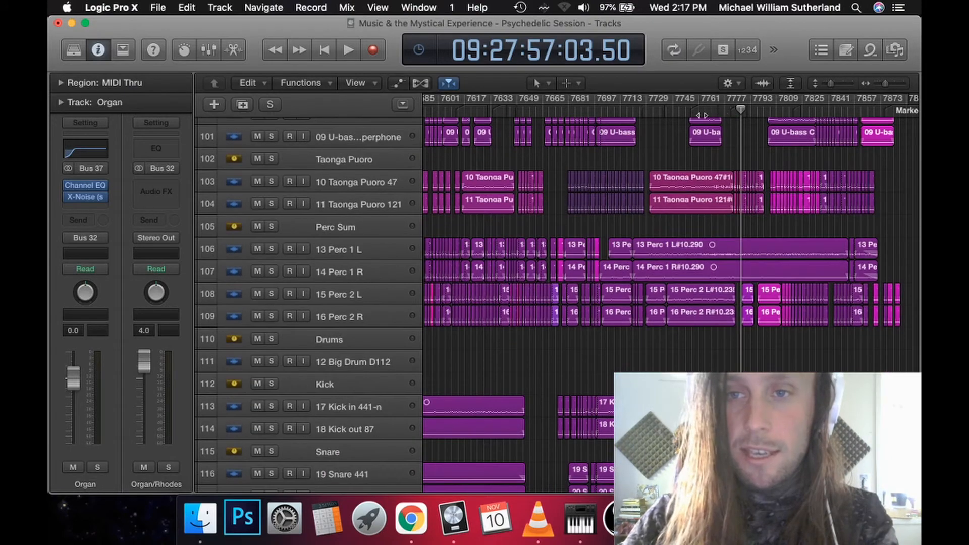
{"action": "left_click", "coordinate": [702, 102]}
{"action": "key", "text": "super+Tab"}
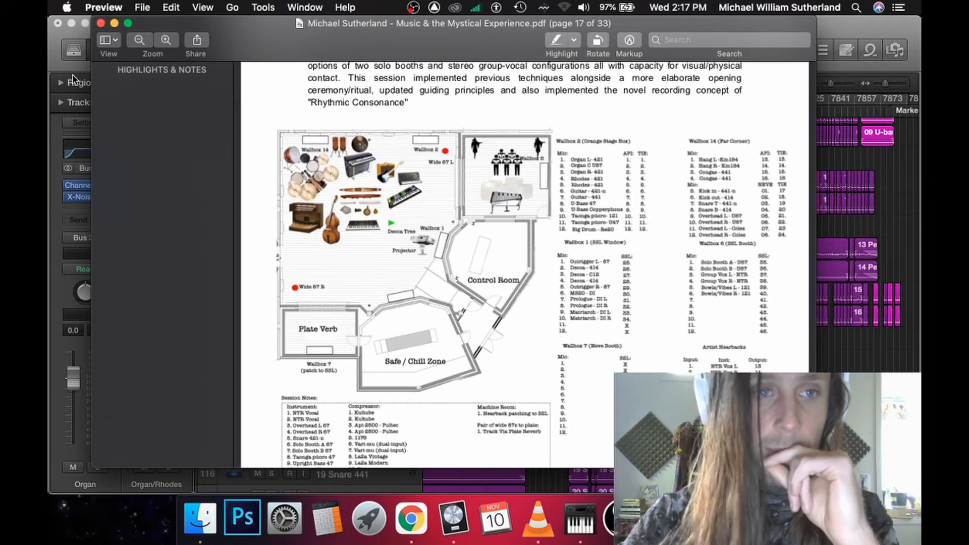
{"action": "key", "text": "super+Tab"}
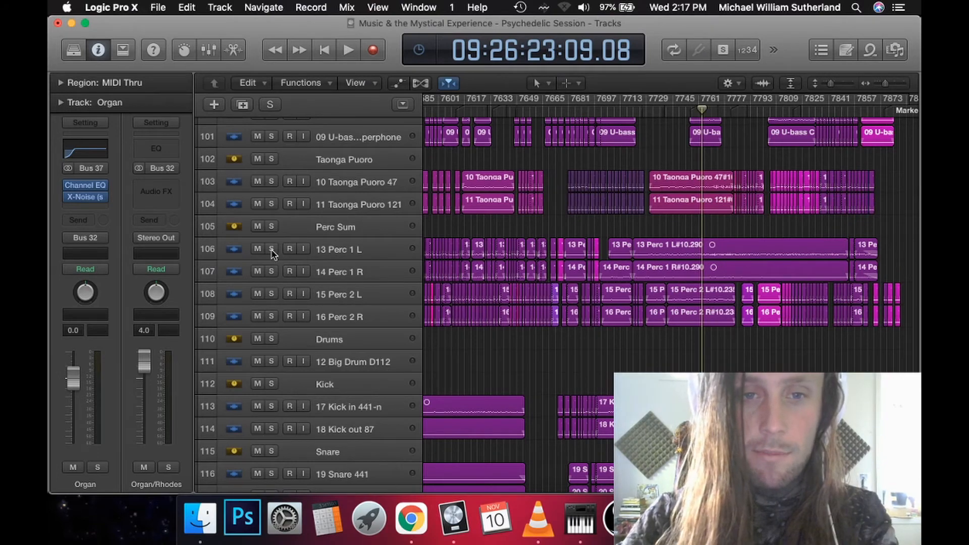
Step: Solo the Perc 1 L and R tracks, audition them, then stop and unsolo Perc 1 R
{"action": "left_click", "coordinate": [271, 249]}
{"action": "left_click", "coordinate": [271, 272]}
{"action": "key", "text": "space"}
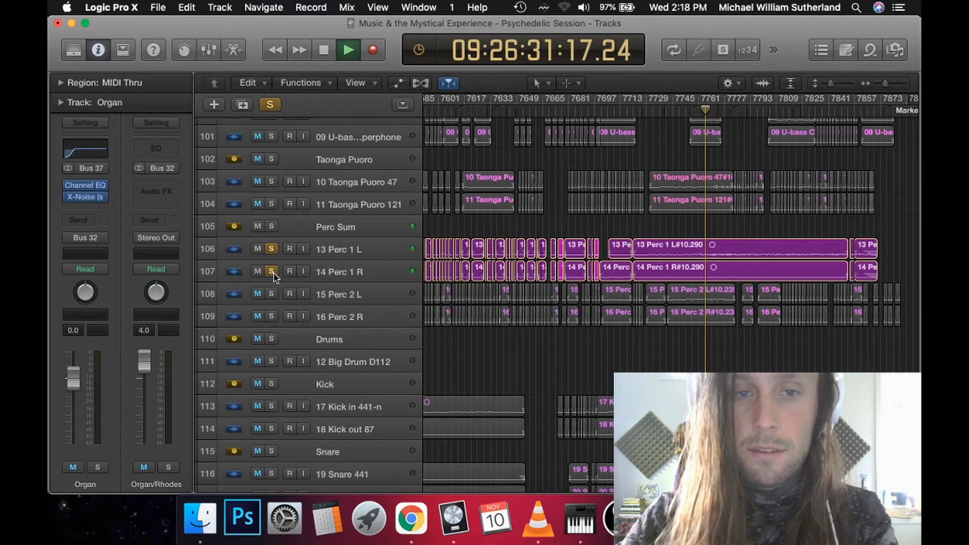
{"action": "key", "text": "space"}
{"action": "left_click", "coordinate": [272, 271]}
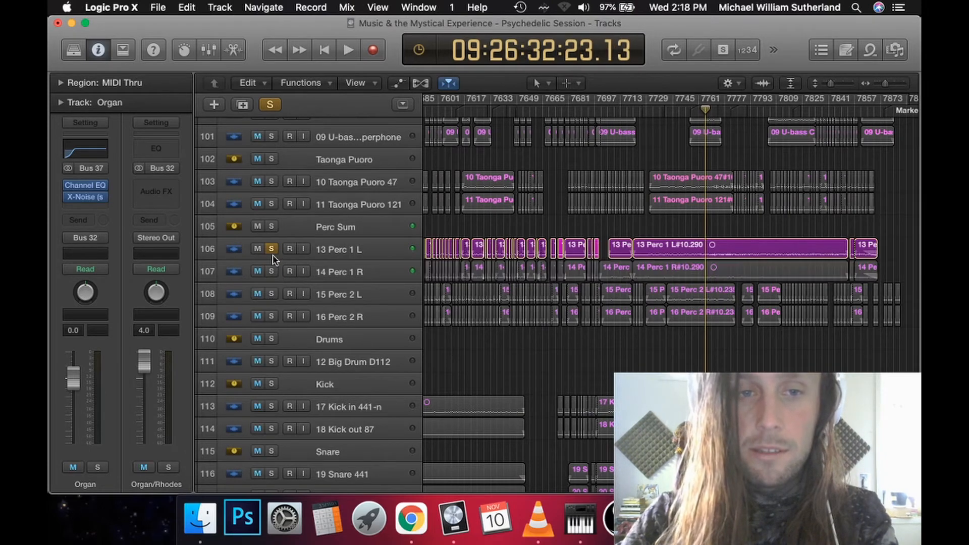
{"action": "left_click", "coordinate": [273, 251]}
Step: Swap the solo to Perc 2 L and R and audition them, including a later point near bar 7797
{"action": "left_click", "coordinate": [271, 295]}
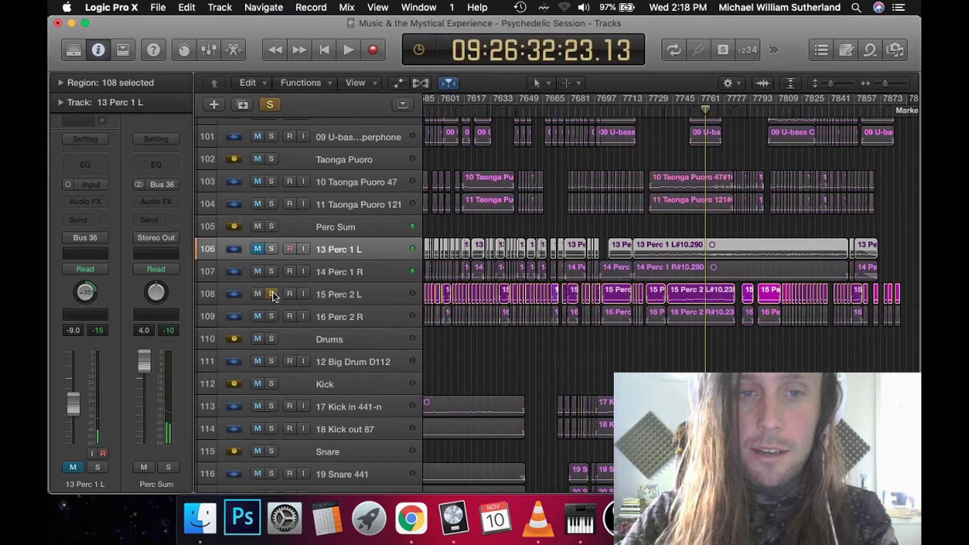
{"action": "left_click", "coordinate": [272, 317]}
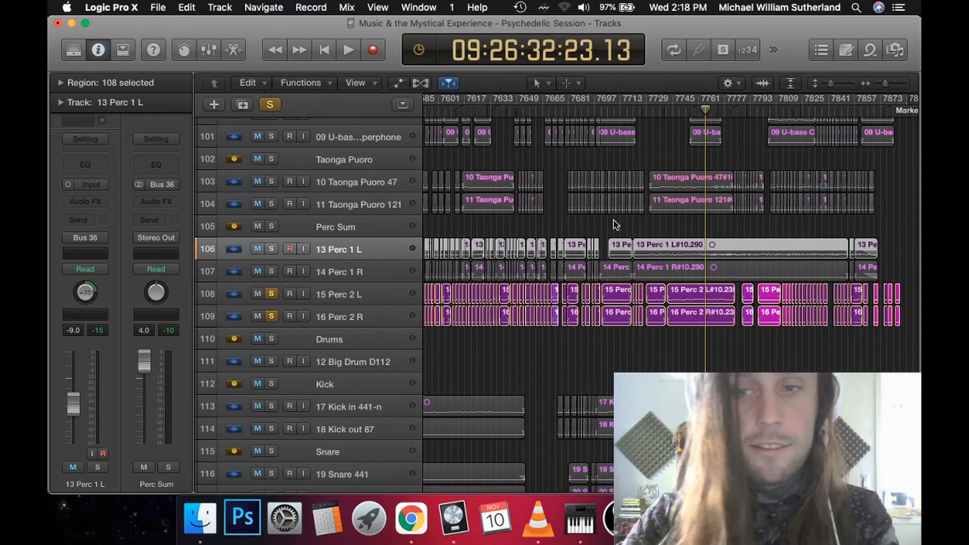
{"action": "key", "text": "space"}
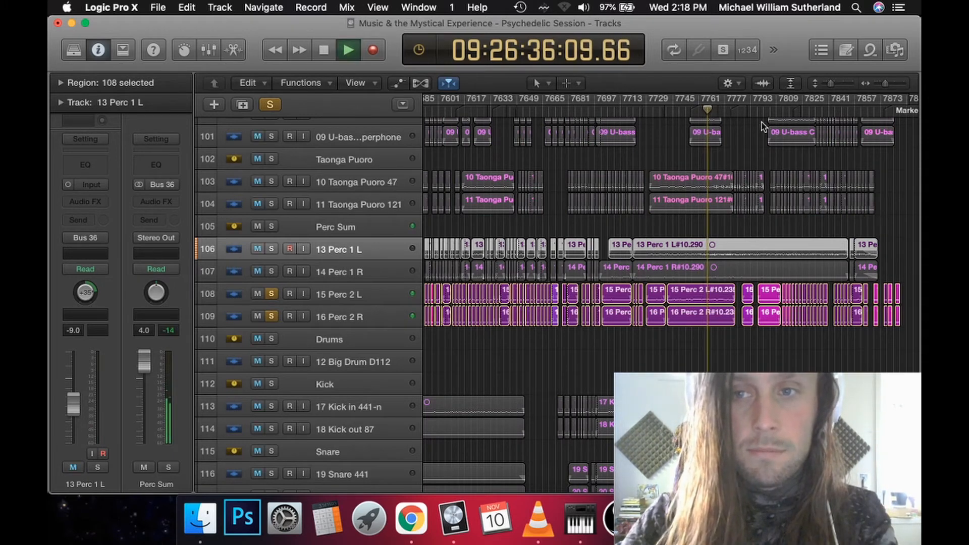
{"action": "key", "text": "super+Right"}
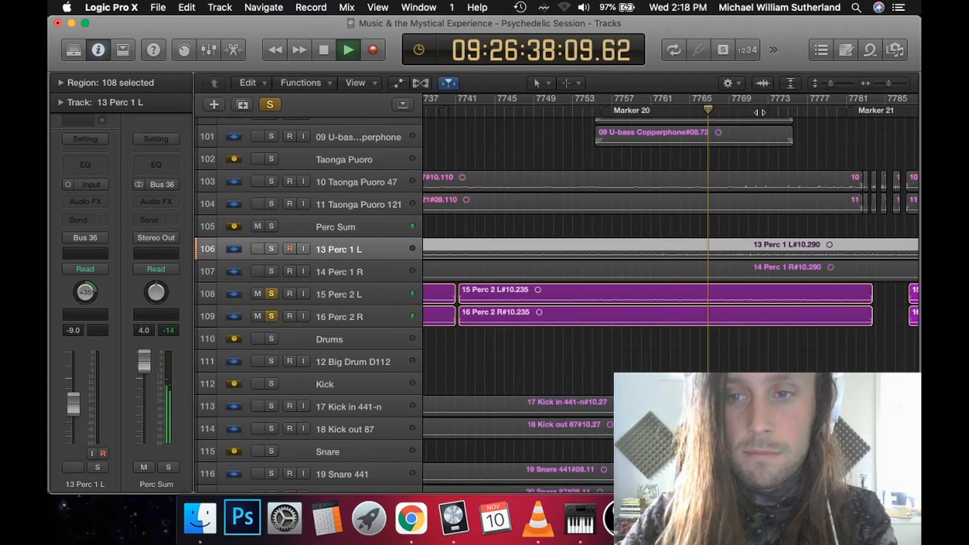
{"action": "key", "text": "super+Right"}
{"action": "key", "text": "super+Right"}
{"action": "key", "text": "space"}
{"action": "left_click_drag", "start_coordinate": [594, 107], "coordinate": [587, 107]}
{"action": "key", "text": "space"}
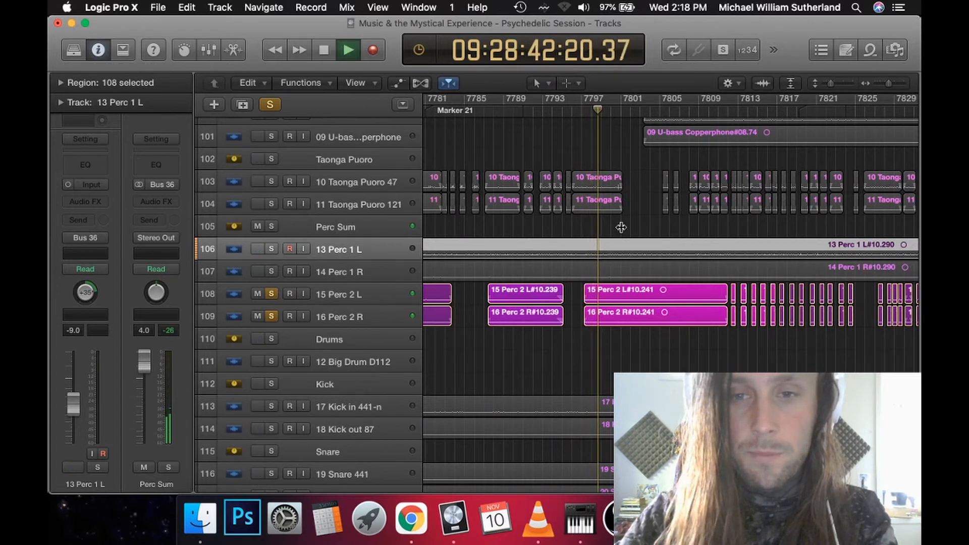
{"action": "key", "text": "space"}
Step: Re-solo Perc 1 L and R alongside Perc 2, play all four, and add the Drums group to the solo
{"action": "key", "text": "super+Left"}
{"action": "key", "text": "super+Right"}
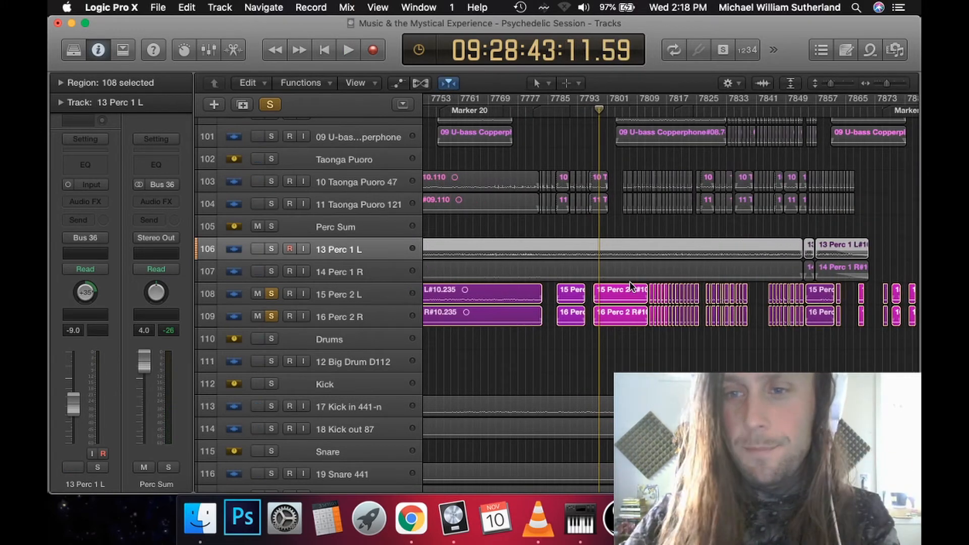
{"action": "key", "text": "super+Left"}
{"action": "key", "text": "super+Left"}
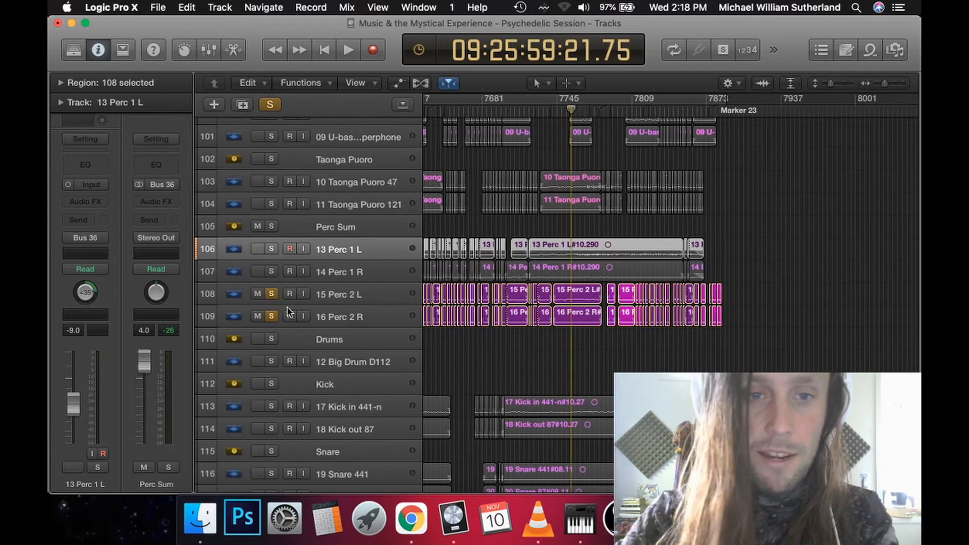
{"action": "left_click", "coordinate": [272, 272]}
{"action": "left_click", "coordinate": [272, 249]}
{"action": "key", "text": "space"}
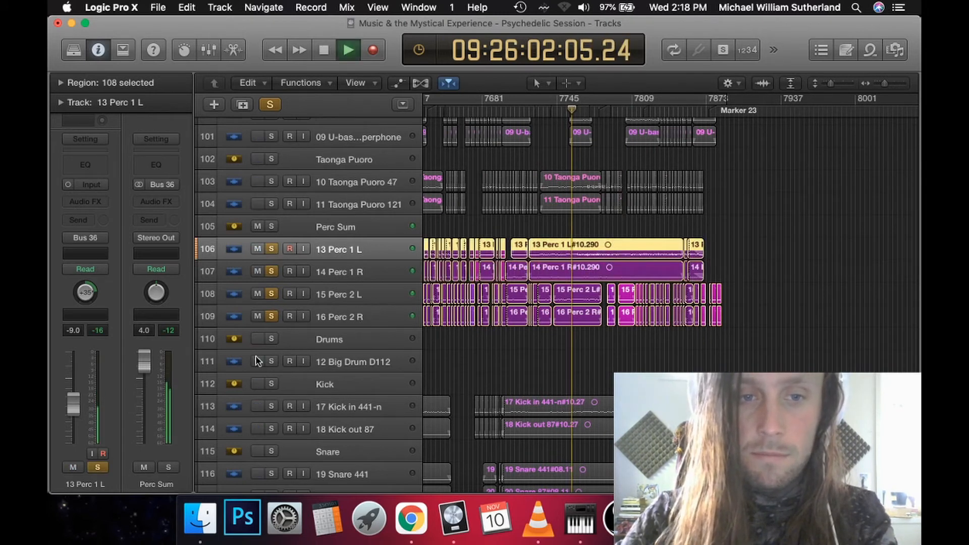
{"action": "left_click", "coordinate": [270, 340]}
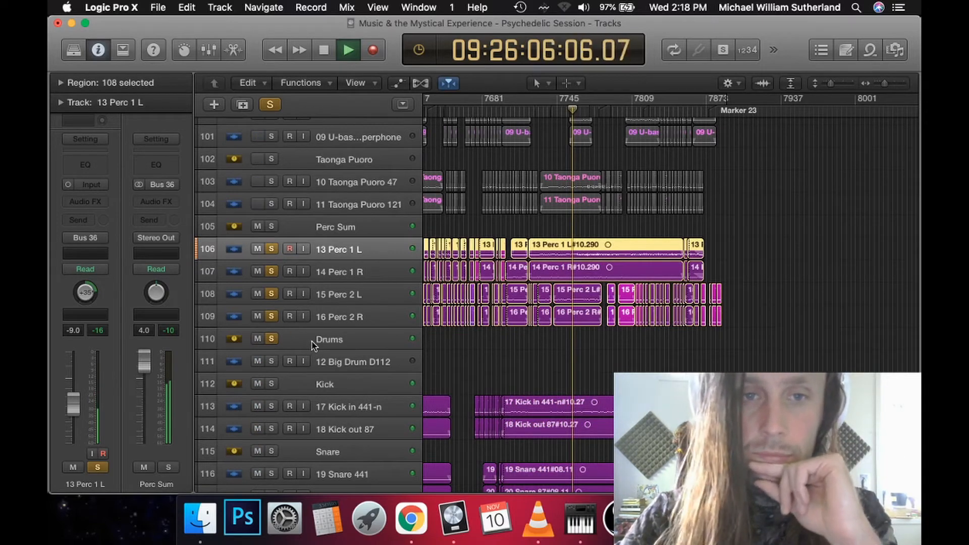
{"action": "scroll", "coordinate": [333, 334], "scroll_direction": "down", "scroll_amount": 5}
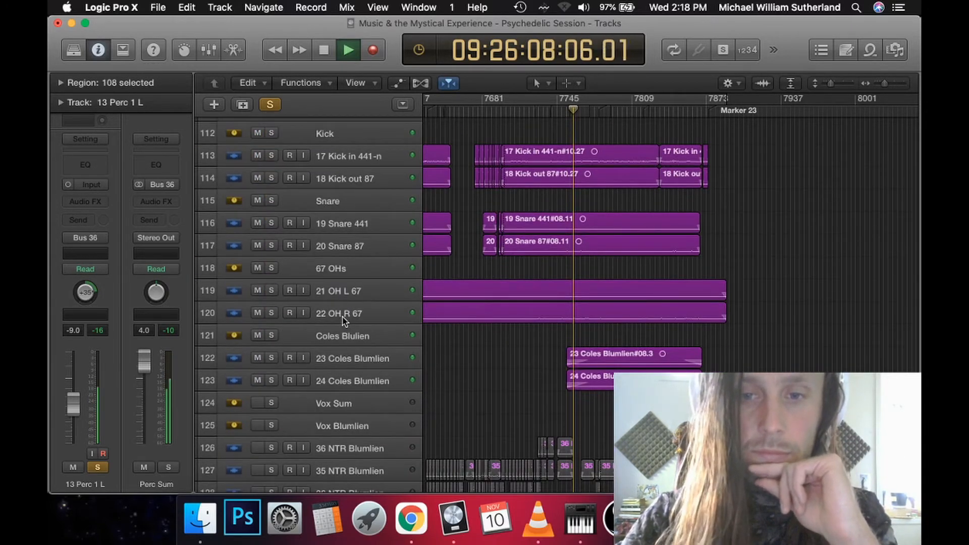
{"action": "scroll", "coordinate": [343, 319], "scroll_direction": "up", "scroll_amount": 5}
{"action": "scroll", "coordinate": [342, 320], "scroll_direction": "up", "scroll_amount": 5}
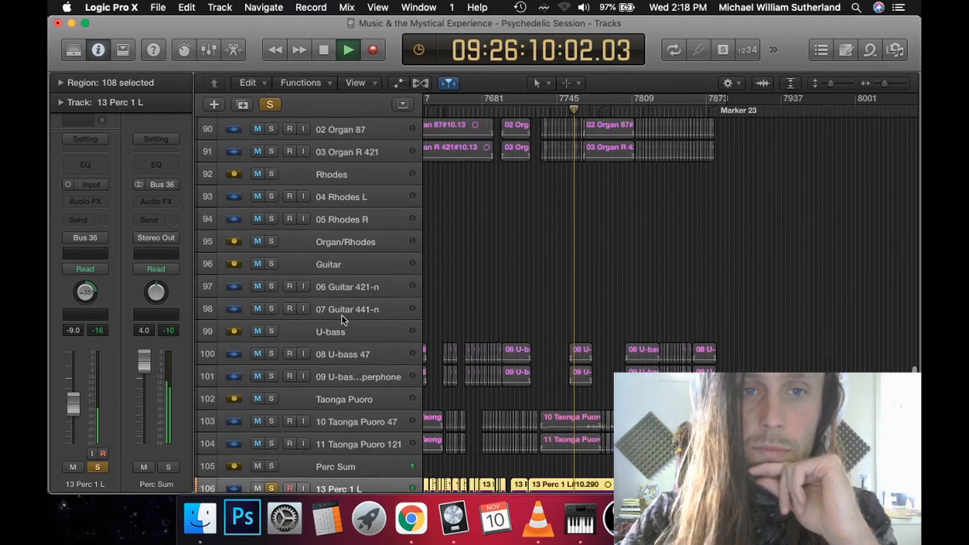
{"action": "scroll", "coordinate": [342, 319], "scroll_direction": "up", "scroll_amount": 5}
{"action": "scroll", "coordinate": [342, 319], "scroll_direction": "up", "scroll_amount": 5}
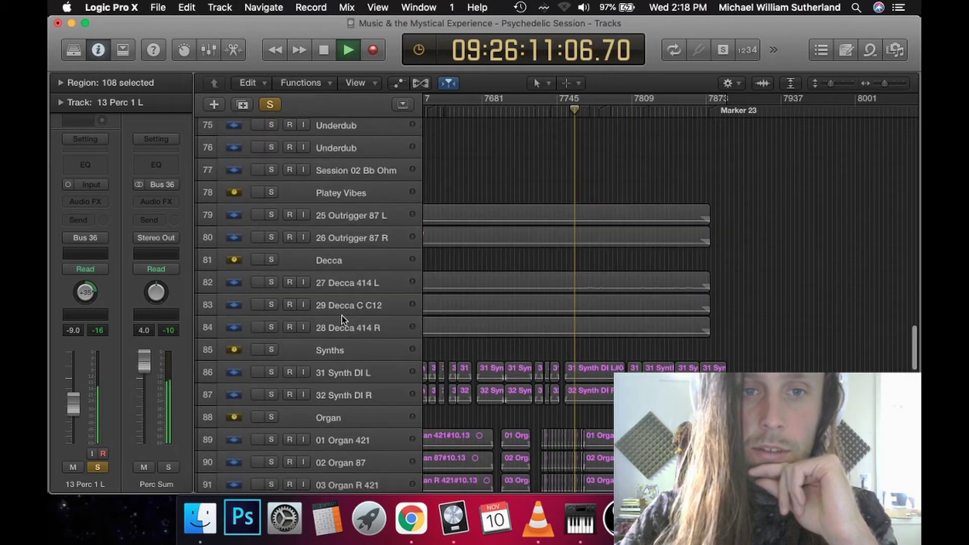
Step: Solo Decca and Platey Vibes, clear every solo, play the full mix, and dismiss the System Overload alert
{"action": "left_click", "coordinate": [271, 260]}
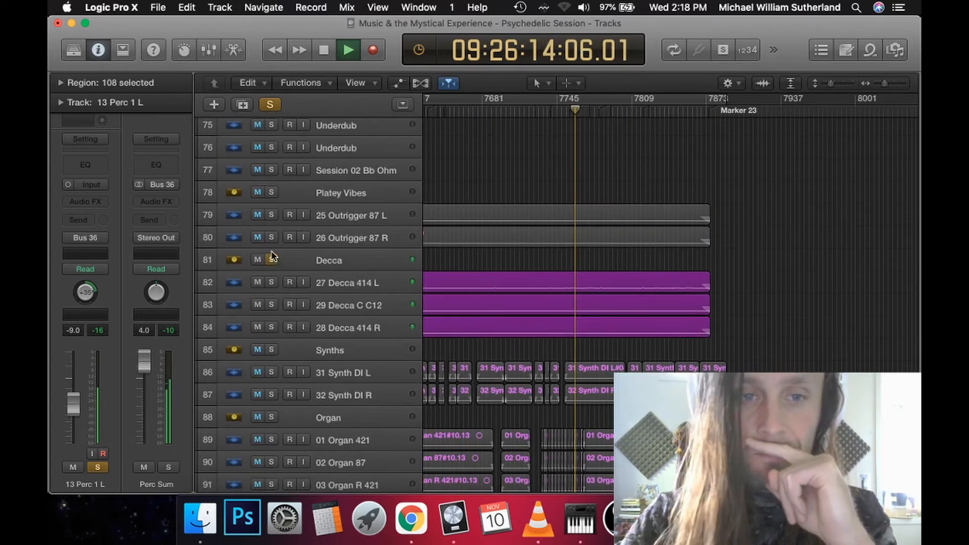
{"action": "left_click", "coordinate": [271, 193]}
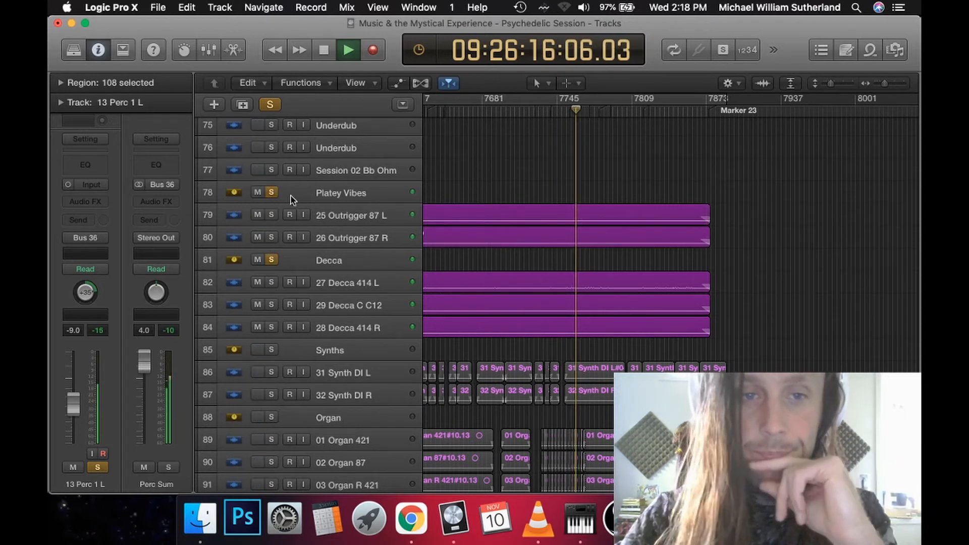
{"action": "scroll", "coordinate": [309, 266], "scroll_direction": "down", "scroll_amount": 4}
{"action": "scroll", "coordinate": [310, 266], "scroll_direction": "down", "scroll_amount": 4}
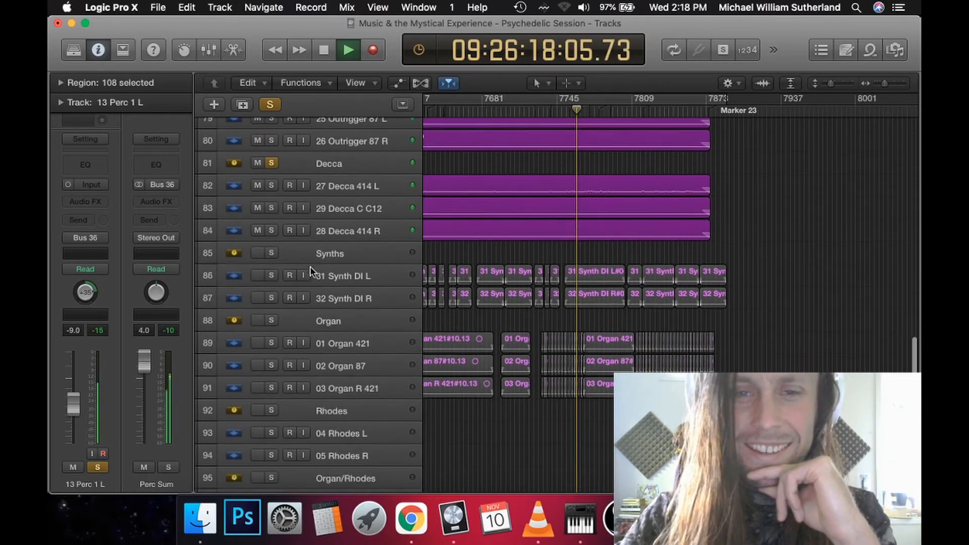
{"action": "left_click", "coordinate": [269, 106]}
{"action": "key", "text": "space"}
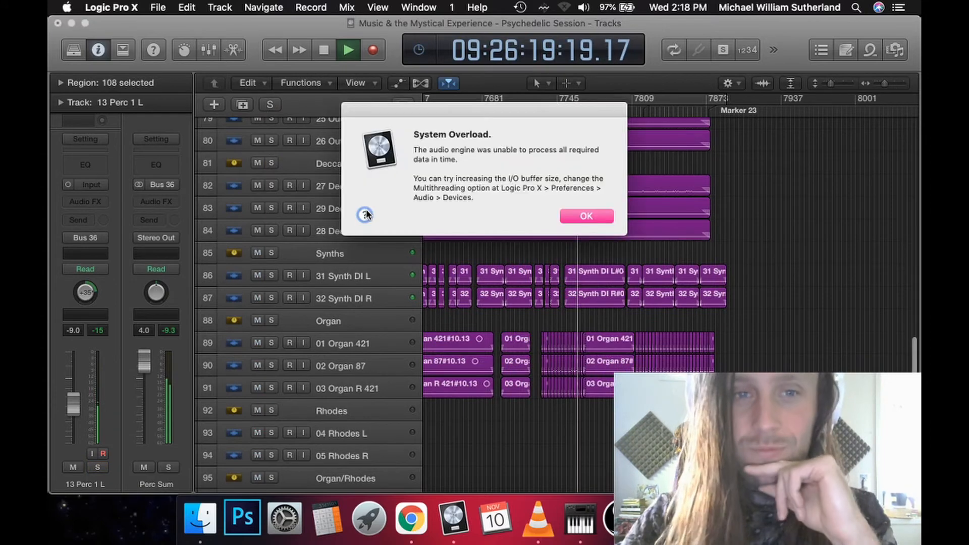
{"action": "left_click", "coordinate": [581, 219]}
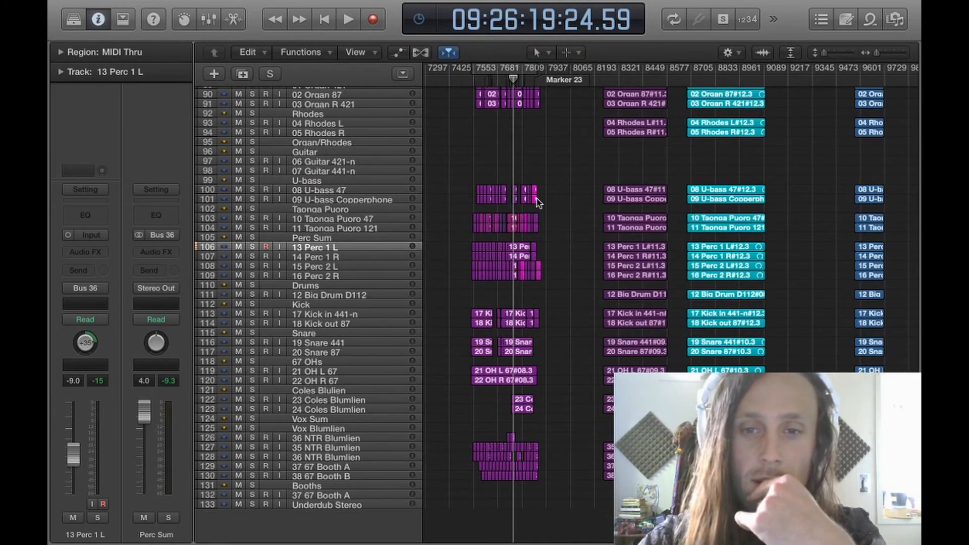
{"action": "scroll", "coordinate": [536, 199], "scroll_direction": "up", "scroll_amount": 3}
{"action": "scroll", "coordinate": [536, 199], "scroll_direction": "up", "scroll_amount": 3}
{"action": "scroll", "coordinate": [536, 198], "scroll_direction": "up", "scroll_amount": 2}
{"action": "scroll", "coordinate": [536, 199], "scroll_direction": "left", "scroll_amount": 8}
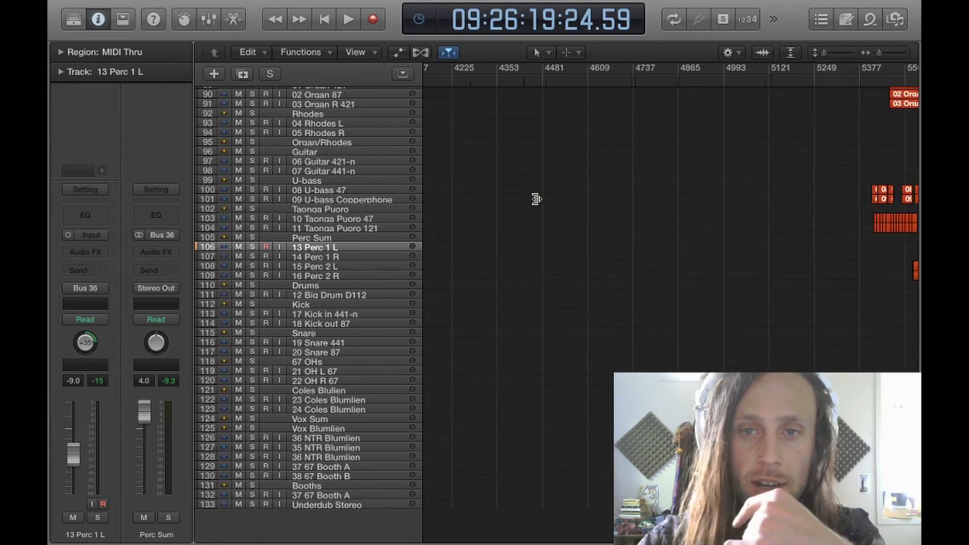
{"action": "scroll", "coordinate": [536, 198], "scroll_direction": "left", "scroll_amount": 5}
{"action": "scroll", "coordinate": [536, 199], "scroll_direction": "up", "scroll_amount": 8}
{"action": "scroll", "coordinate": [536, 198], "scroll_direction": "up", "scroll_amount": 5}
{"action": "scroll", "coordinate": [536, 198], "scroll_direction": "left", "scroll_amount": 6}
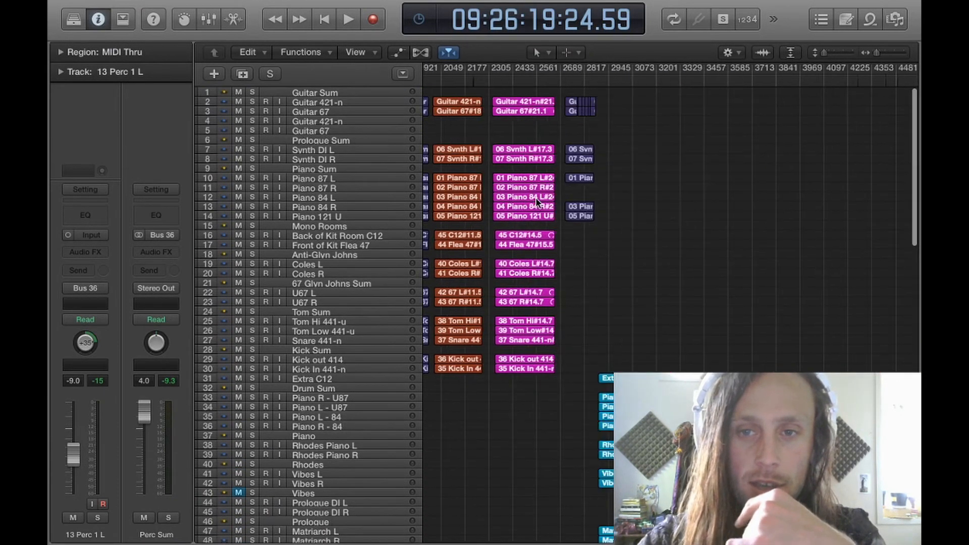
{"action": "scroll", "coordinate": [536, 197], "scroll_direction": "down", "scroll_amount": 5}
{"action": "scroll", "coordinate": [535, 197], "scroll_direction": "left", "scroll_amount": 3}
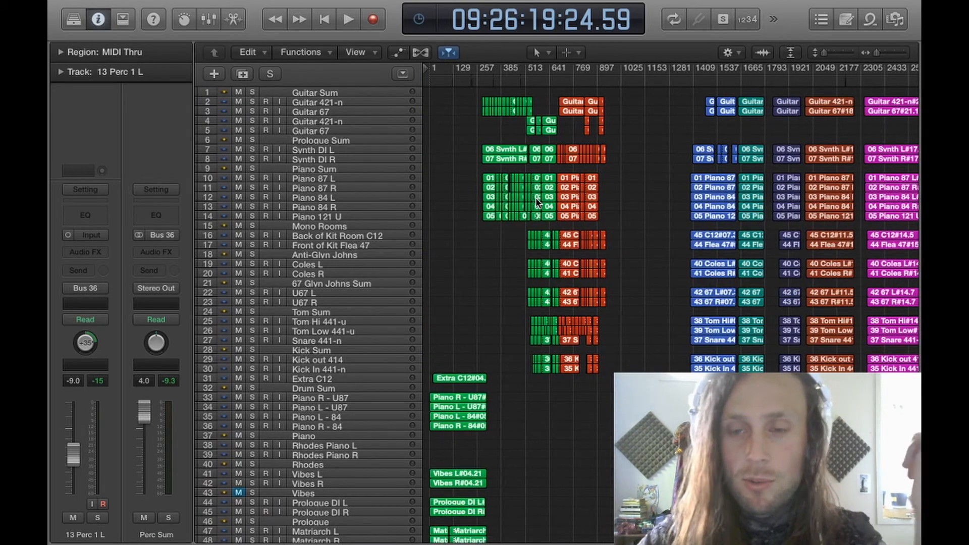
{"action": "scroll", "coordinate": [536, 197], "scroll_direction": "right", "scroll_amount": 5}
{"action": "scroll", "coordinate": [535, 198], "scroll_direction": "right", "scroll_amount": 4}
{"action": "scroll", "coordinate": [536, 198], "scroll_direction": "right", "scroll_amount": 4}
{"action": "scroll", "coordinate": [535, 198], "scroll_direction": "right", "scroll_amount": 4}
{"action": "scroll", "coordinate": [535, 198], "scroll_direction": "right", "scroll_amount": 2}
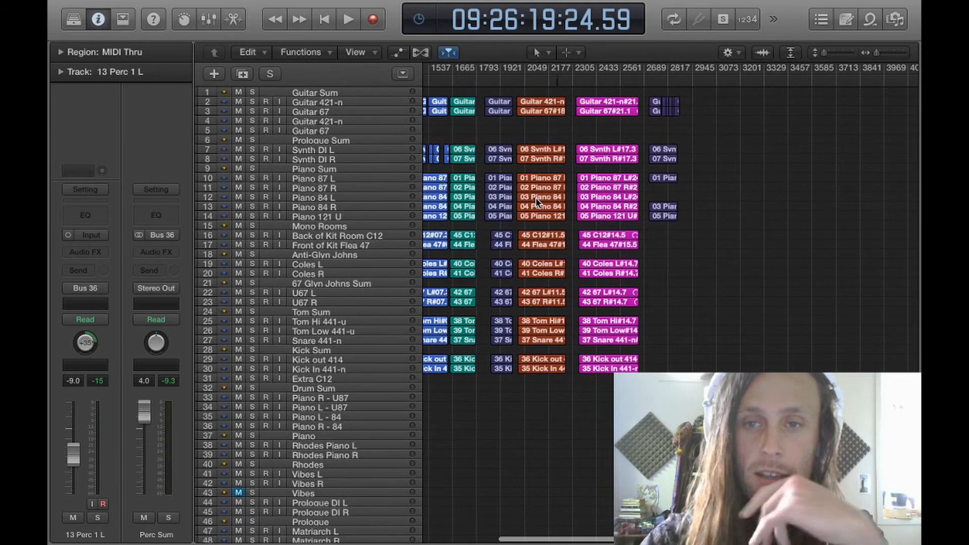
{"action": "scroll", "coordinate": [535, 198], "scroll_direction": "right", "scroll_amount": 4}
{"action": "scroll", "coordinate": [535, 198], "scroll_direction": "right", "scroll_amount": 5}
{"action": "scroll", "coordinate": [535, 198], "scroll_direction": "right", "scroll_amount": 3}
{"action": "scroll", "coordinate": [536, 203], "scroll_direction": "right", "scroll_amount": 3}
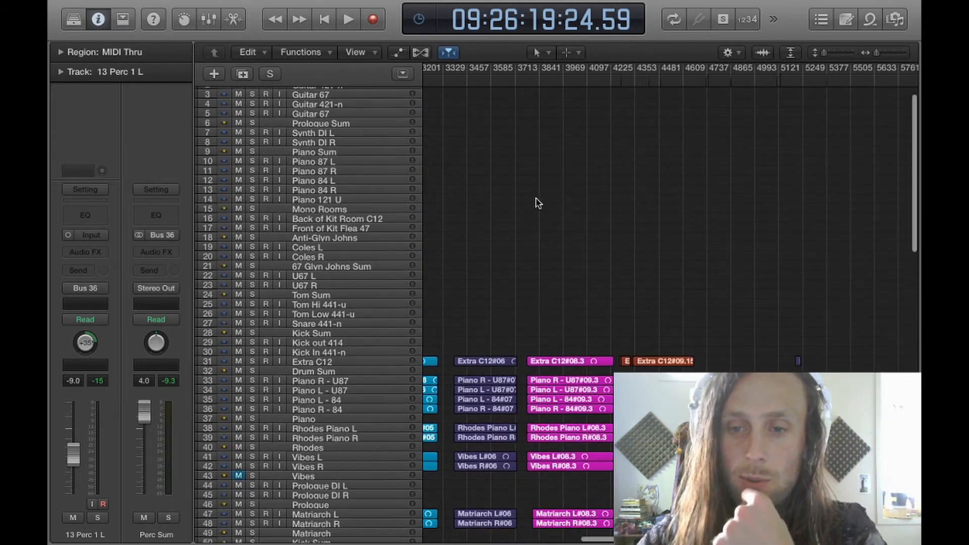
{"action": "scroll", "coordinate": [535, 203], "scroll_direction": "down", "scroll_amount": 5}
{"action": "scroll", "coordinate": [535, 203], "scroll_direction": "down", "scroll_amount": 5}
{"action": "scroll", "coordinate": [535, 203], "scroll_direction": "right", "scroll_amount": 3}
{"action": "scroll", "coordinate": [536, 203], "scroll_direction": "down", "scroll_amount": 3}
{"action": "scroll", "coordinate": [535, 203], "scroll_direction": "down", "scroll_amount": 5}
{"action": "scroll", "coordinate": [536, 203], "scroll_direction": "down", "scroll_amount": 4}
{"action": "scroll", "coordinate": [535, 203], "scroll_direction": "down", "scroll_amount": 2}
{"action": "scroll", "coordinate": [538, 204], "scroll_direction": "down", "scroll_amount": 5}
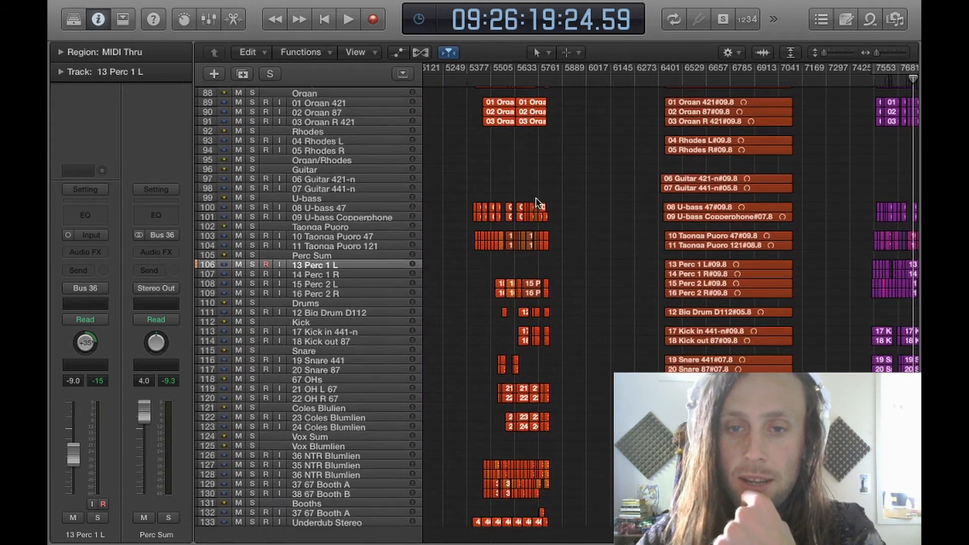
{"action": "scroll", "coordinate": [539, 203], "scroll_direction": "down", "scroll_amount": 3}
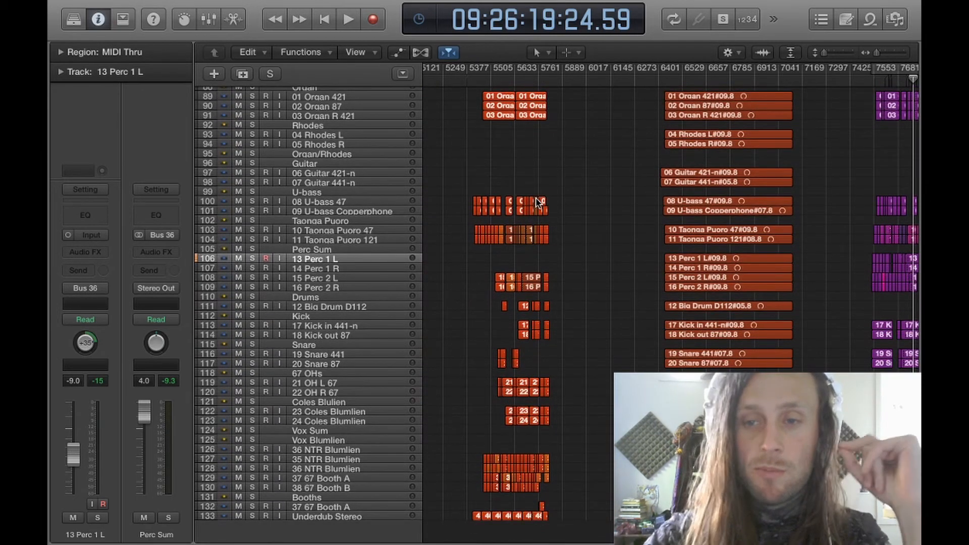
{"action": "mouse_move", "coordinate": [85, 23]}
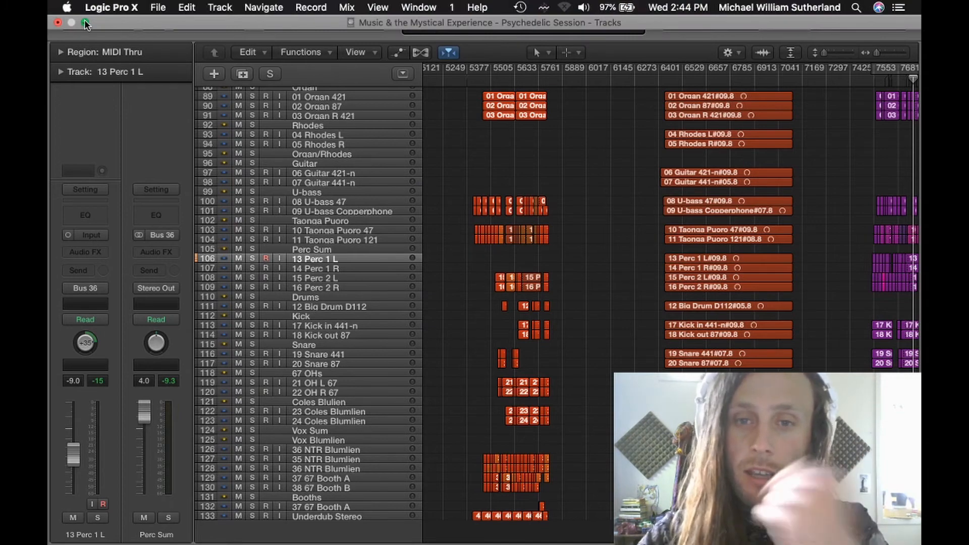
Step: Leave full screen and switch from the Logic session to the thesis PDF in Preview
{"action": "left_click", "coordinate": [86, 23]}
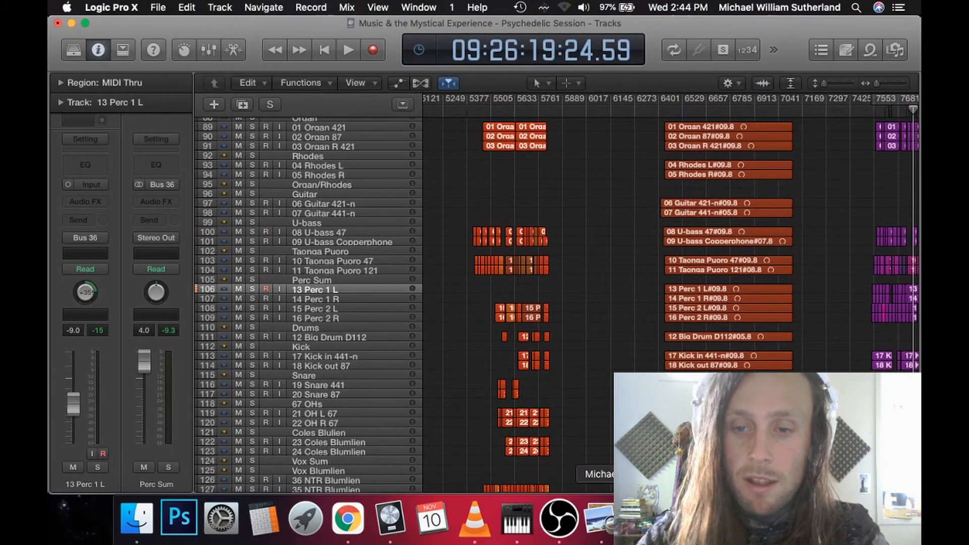
{"action": "key", "text": "super+Tab"}
{"action": "scroll", "coordinate": [630, 273], "scroll_direction": "down", "scroll_amount": 10}
{"action": "scroll", "coordinate": [629, 273], "scroll_direction": "down", "scroll_amount": 5}
{"action": "scroll", "coordinate": [629, 273], "scroll_direction": "down", "scroll_amount": 15}
{"action": "scroll", "coordinate": [629, 273], "scroll_direction": "down", "scroll_amount": 10}
{"action": "scroll", "coordinate": [630, 274], "scroll_direction": "up", "scroll_amount": 5}
{"action": "scroll", "coordinate": [630, 273], "scroll_direction": "up", "scroll_amount": 10}
{"action": "scroll", "coordinate": [629, 274], "scroll_direction": "up", "scroll_amount": 10}
{"action": "scroll", "coordinate": [629, 274], "scroll_direction": "up", "scroll_amount": 10}
{"action": "scroll", "coordinate": [629, 273], "scroll_direction": "up", "scroll_amount": 5}
{"action": "scroll", "coordinate": [629, 274], "scroll_direction": "down", "scroll_amount": 3}
{"action": "scroll", "coordinate": [629, 274], "scroll_direction": "up", "scroll_amount": 5}
{"action": "scroll", "coordinate": [629, 273], "scroll_direction": "up", "scroll_amount": 3}
{"action": "scroll", "coordinate": [629, 273], "scroll_direction": "up", "scroll_amount": 5}
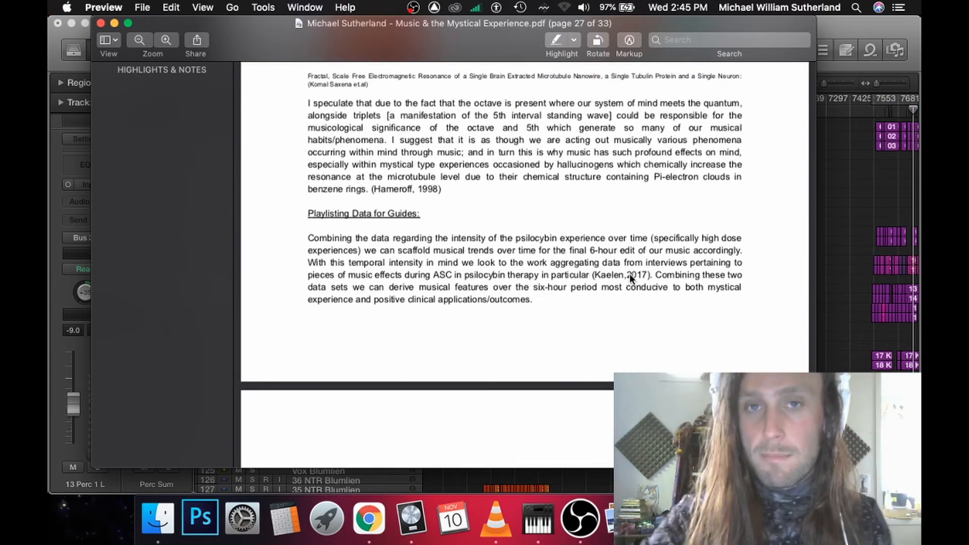
{"action": "scroll", "coordinate": [629, 274], "scroll_direction": "down", "scroll_amount": 10}
{"action": "scroll", "coordinate": [630, 273], "scroll_direction": "down", "scroll_amount": 5}
{"action": "scroll", "coordinate": [629, 273], "scroll_direction": "down", "scroll_amount": 2}
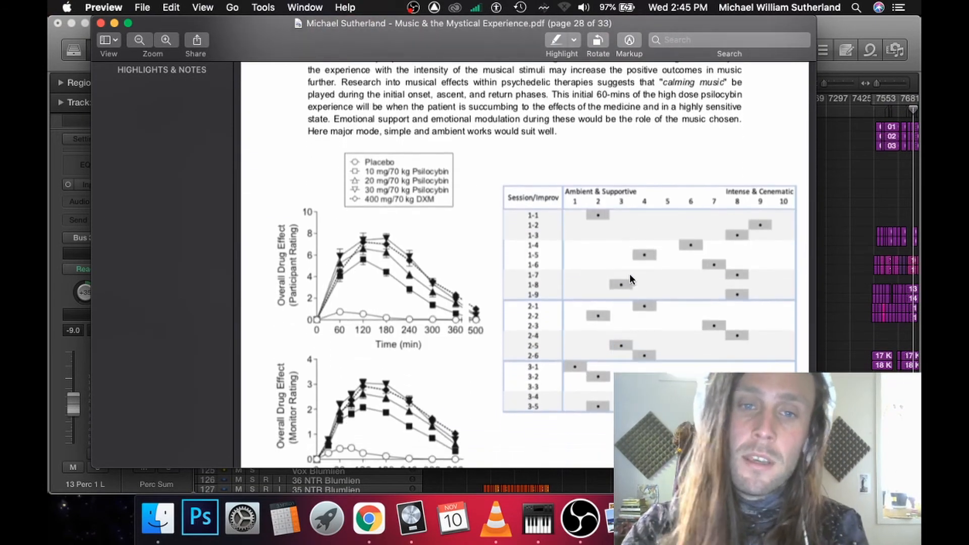
{"action": "scroll", "coordinate": [629, 274], "scroll_direction": "down", "scroll_amount": 1}
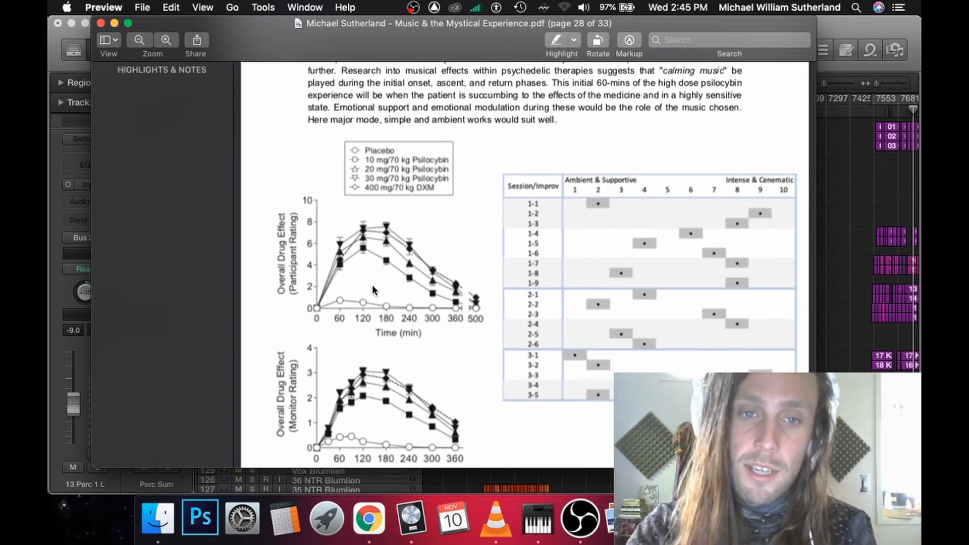
{"action": "scroll", "coordinate": [372, 289], "scroll_direction": "down", "scroll_amount": 3}
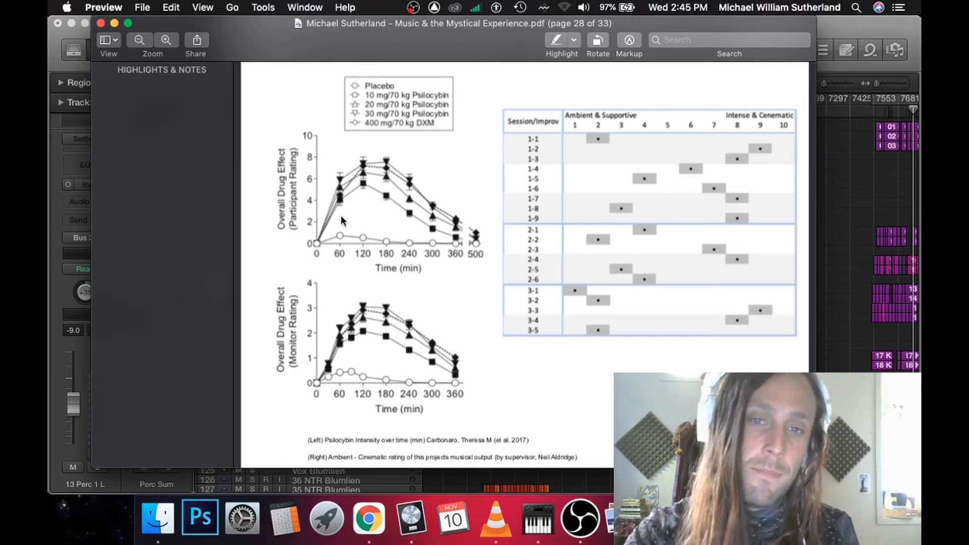
{"action": "scroll", "coordinate": [359, 216], "scroll_direction": "down", "scroll_amount": 5}
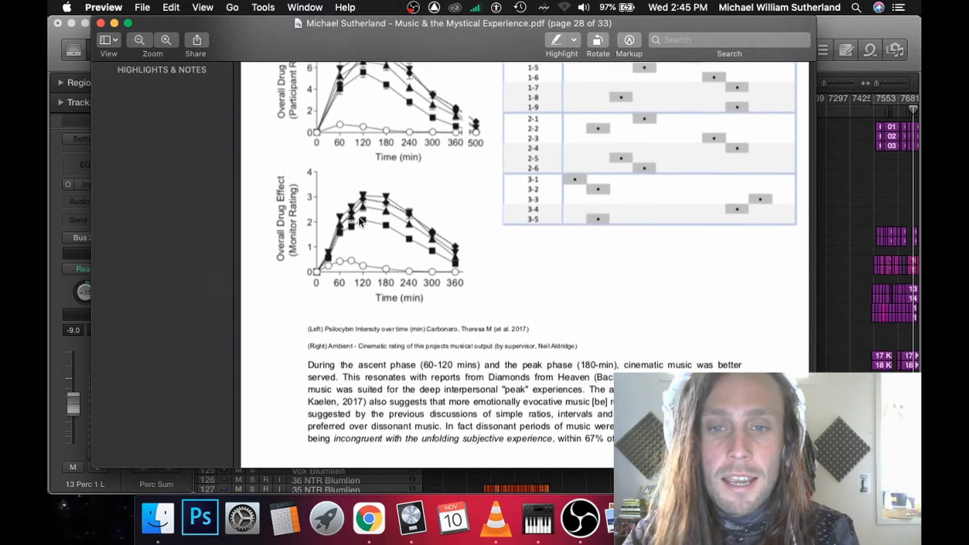
{"action": "scroll", "coordinate": [358, 217], "scroll_direction": "down", "scroll_amount": 3}
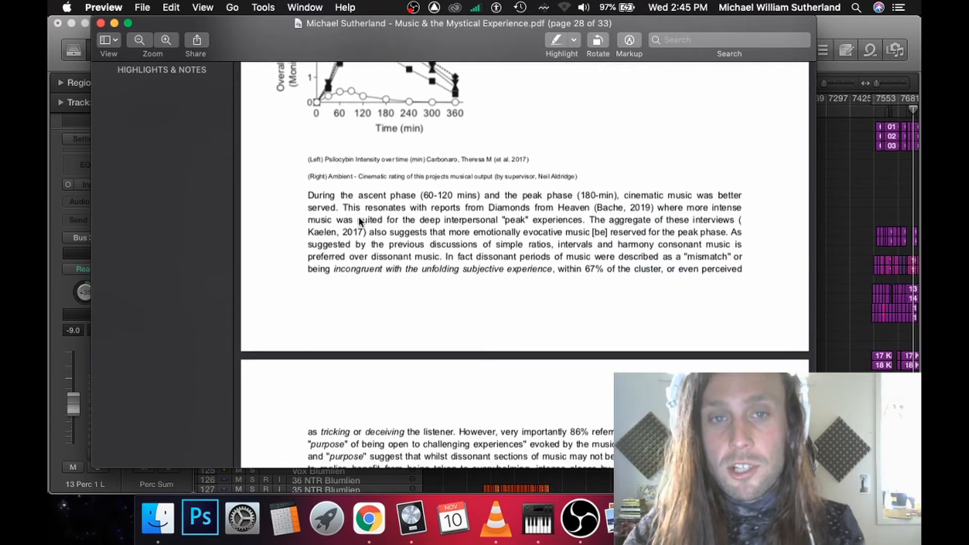
{"action": "scroll", "coordinate": [357, 216], "scroll_direction": "down", "scroll_amount": 3}
{"action": "scroll", "coordinate": [358, 216], "scroll_direction": "down", "scroll_amount": 1}
{"action": "scroll", "coordinate": [358, 217], "scroll_direction": "down", "scroll_amount": 5}
{"action": "scroll", "coordinate": [357, 217], "scroll_direction": "up", "scroll_amount": 5}
{"action": "scroll", "coordinate": [359, 217], "scroll_direction": "up", "scroll_amount": 5}
{"action": "scroll", "coordinate": [358, 217], "scroll_direction": "up", "scroll_amount": 5}
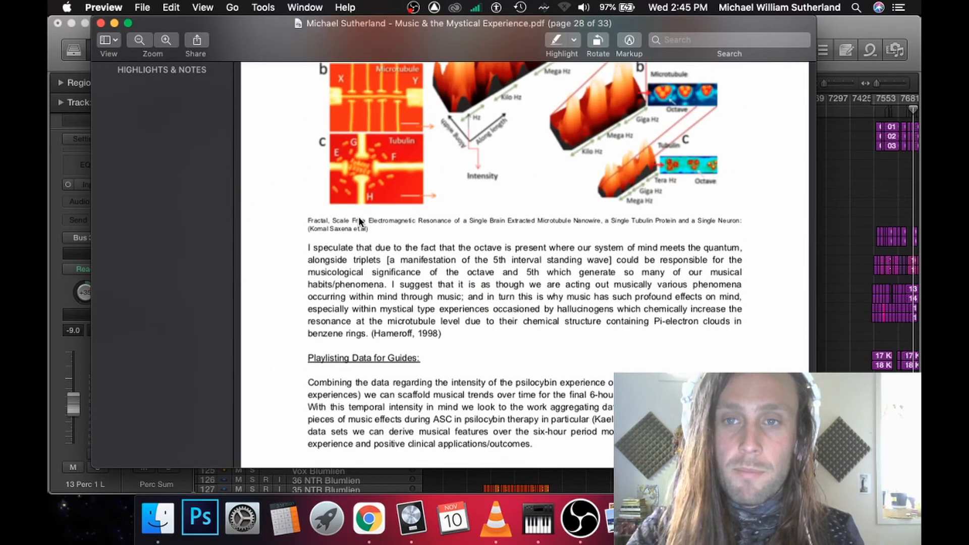
{"action": "scroll", "coordinate": [359, 217], "scroll_direction": "down", "scroll_amount": 2}
{"action": "scroll", "coordinate": [358, 217], "scroll_direction": "down", "scroll_amount": 1}
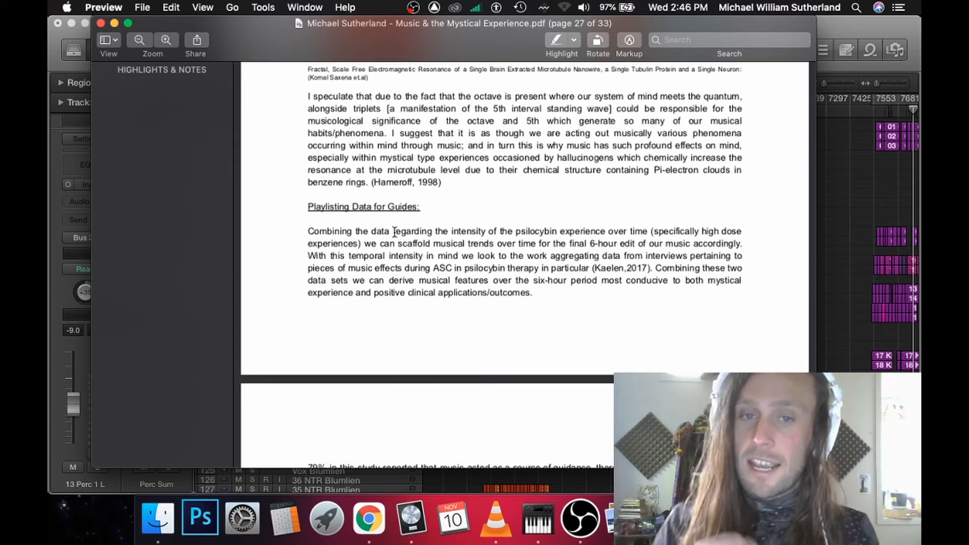
{"action": "scroll", "coordinate": [393, 232], "scroll_direction": "down", "scroll_amount": 5}
{"action": "scroll", "coordinate": [394, 232], "scroll_direction": "down", "scroll_amount": 5}
{"action": "scroll", "coordinate": [394, 232], "scroll_direction": "down", "scroll_amount": 5}
{"action": "scroll", "coordinate": [394, 232], "scroll_direction": "down", "scroll_amount": 3}
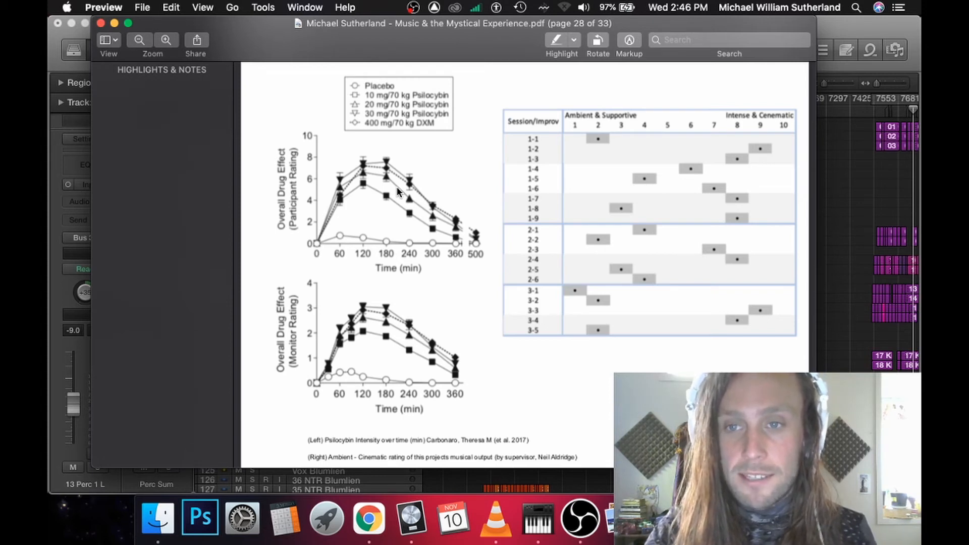
{"action": "scroll", "coordinate": [400, 194], "scroll_direction": "down", "scroll_amount": 2}
{"action": "scroll", "coordinate": [399, 194], "scroll_direction": "down", "scroll_amount": 1}
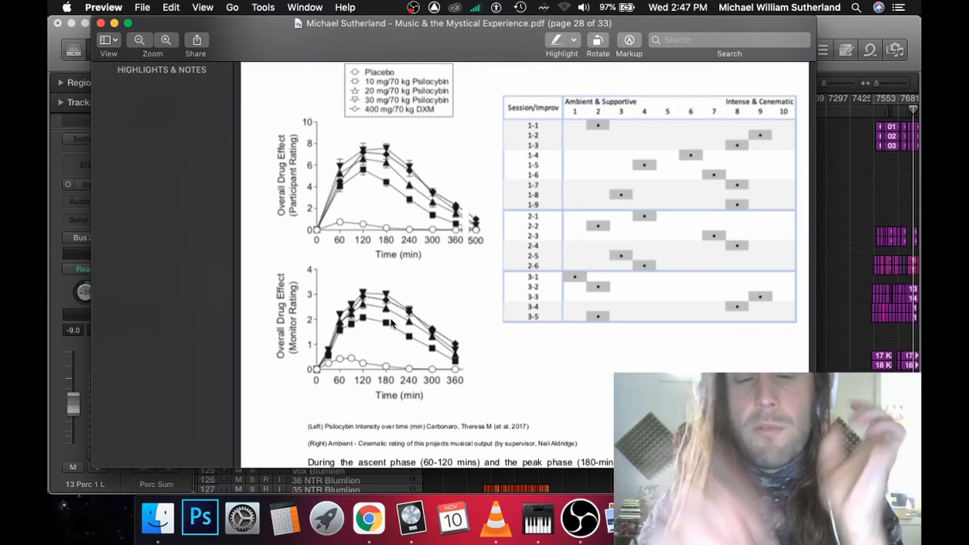
{"action": "scroll", "coordinate": [377, 384], "scroll_direction": "down", "scroll_amount": 4}
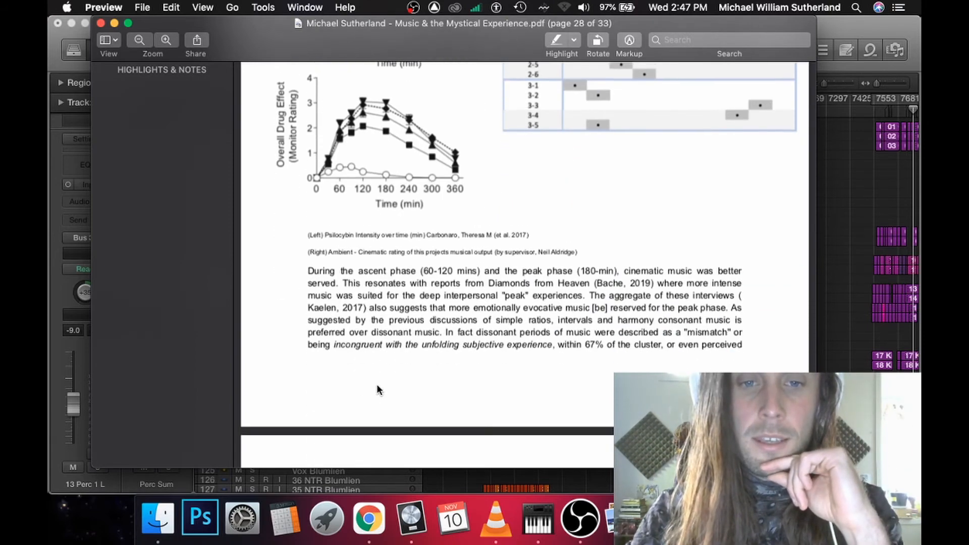
{"action": "scroll", "coordinate": [376, 384], "scroll_direction": "up", "scroll_amount": 8}
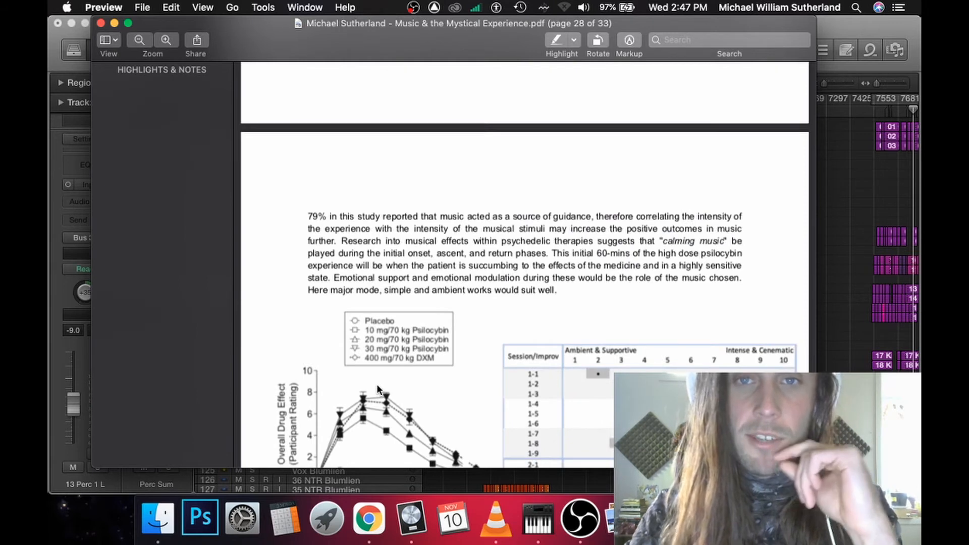
{"action": "scroll", "coordinate": [376, 384], "scroll_direction": "down", "scroll_amount": 1}
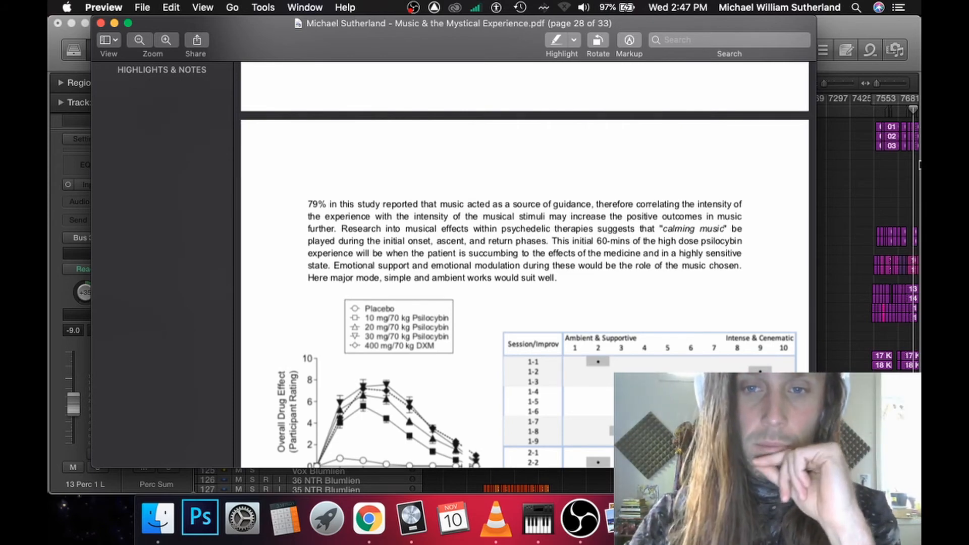
{"action": "scroll", "coordinate": [565, 305], "scroll_direction": "down", "scroll_amount": 5}
{"action": "scroll", "coordinate": [564, 305], "scroll_direction": "down", "scroll_amount": 5}
{"action": "scroll", "coordinate": [565, 305], "scroll_direction": "down", "scroll_amount": 4}
{"action": "scroll", "coordinate": [565, 305], "scroll_direction": "down", "scroll_amount": 3}
{"action": "scroll", "coordinate": [565, 304], "scroll_direction": "up", "scroll_amount": 3}
{"action": "scroll", "coordinate": [565, 306], "scroll_direction": "up", "scroll_amount": 8}
{"action": "scroll", "coordinate": [565, 305], "scroll_direction": "up", "scroll_amount": 8}
{"action": "scroll", "coordinate": [565, 305], "scroll_direction": "up", "scroll_amount": 6}
{"action": "scroll", "coordinate": [565, 305], "scroll_direction": "down", "scroll_amount": 5}
{"action": "scroll", "coordinate": [565, 305], "scroll_direction": "down", "scroll_amount": 3}
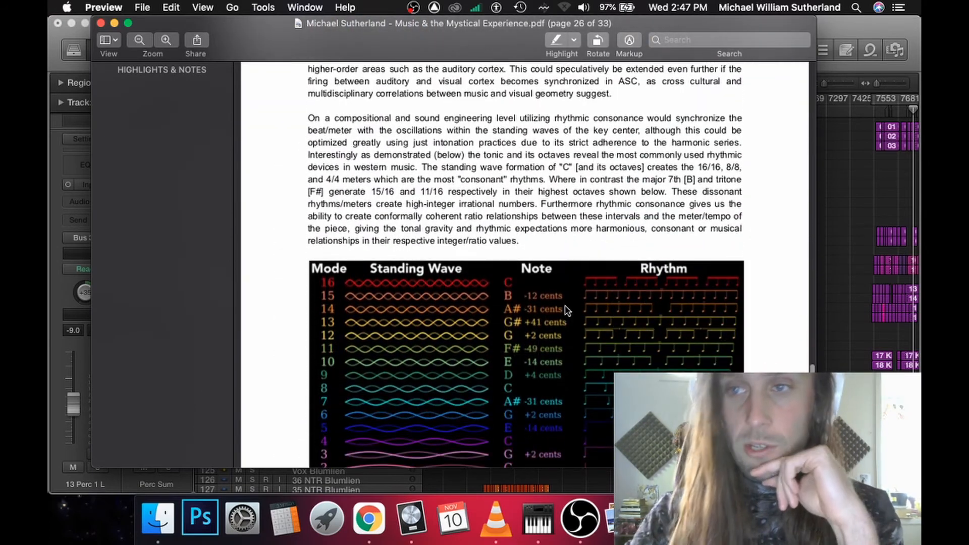
Step: Bring the Logic session forward, then return the thesis PDF to the front
{"action": "left_click", "coordinate": [889, 117]}
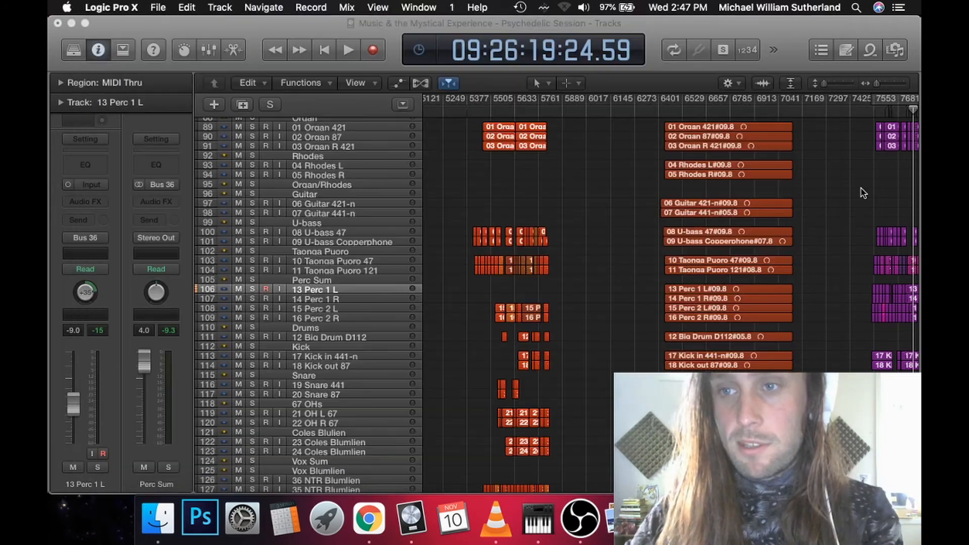
{"action": "scroll", "coordinate": [863, 192], "scroll_direction": "right", "scroll_amount": 5}
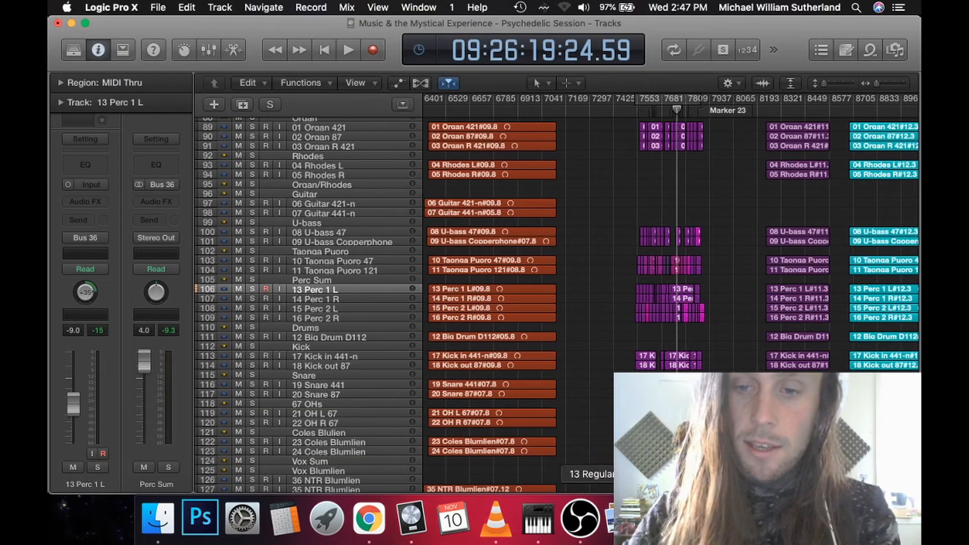
{"action": "left_click", "coordinate": [604, 519]}
{"action": "scroll", "coordinate": [554, 219], "scroll_direction": "up", "scroll_amount": 5}
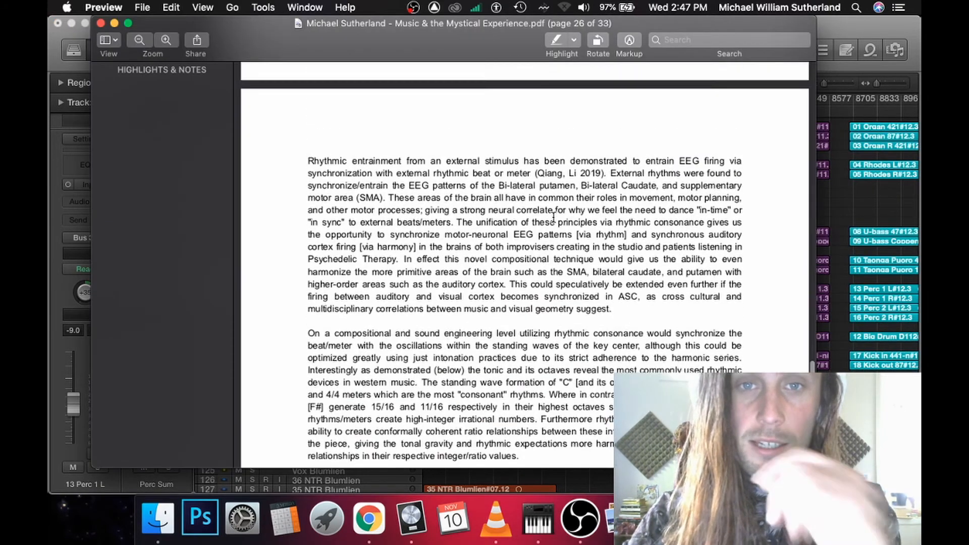
{"action": "scroll", "coordinate": [554, 218], "scroll_direction": "up", "scroll_amount": 5}
{"action": "scroll", "coordinate": [554, 219], "scroll_direction": "up", "scroll_amount": 3}
{"action": "scroll", "coordinate": [554, 219], "scroll_direction": "up", "scroll_amount": 3}
{"action": "scroll", "coordinate": [554, 218], "scroll_direction": "up", "scroll_amount": 3}
{"action": "scroll", "coordinate": [553, 218], "scroll_direction": "up", "scroll_amount": 3}
{"action": "scroll", "coordinate": [554, 219], "scroll_direction": "up", "scroll_amount": 5}
{"action": "scroll", "coordinate": [554, 218], "scroll_direction": "up", "scroll_amount": 5}
{"action": "scroll", "coordinate": [553, 218], "scroll_direction": "up", "scroll_amount": 2}
{"action": "scroll", "coordinate": [553, 218], "scroll_direction": "down", "scroll_amount": 5}
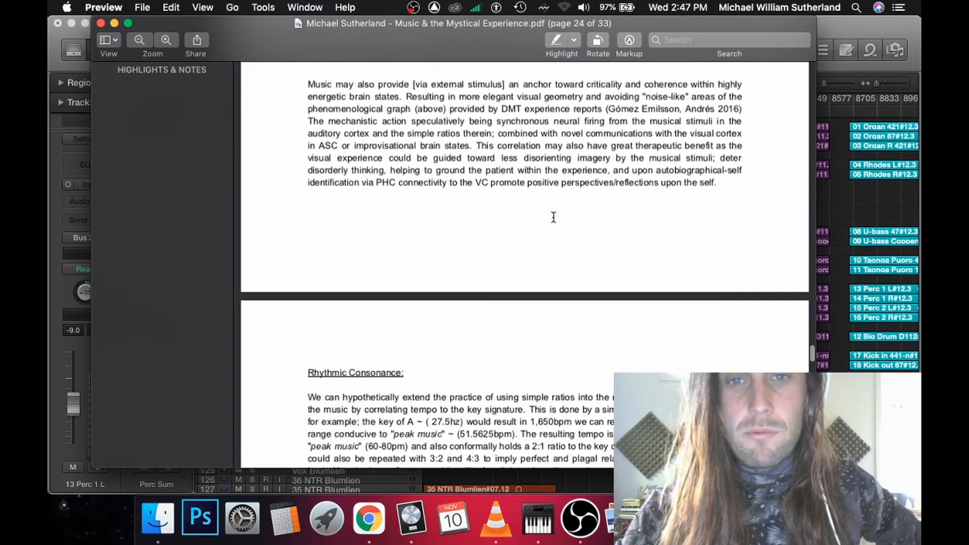
{"action": "scroll", "coordinate": [554, 218], "scroll_direction": "down", "scroll_amount": 5}
{"action": "scroll", "coordinate": [553, 218], "scroll_direction": "down", "scroll_amount": 3}
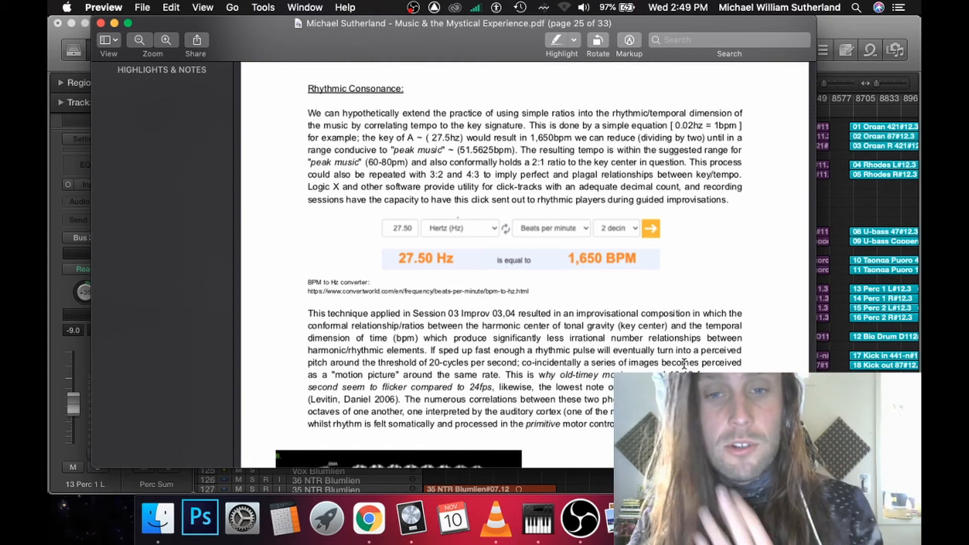
{"action": "scroll", "coordinate": [685, 364], "scroll_direction": "up", "scroll_amount": 2}
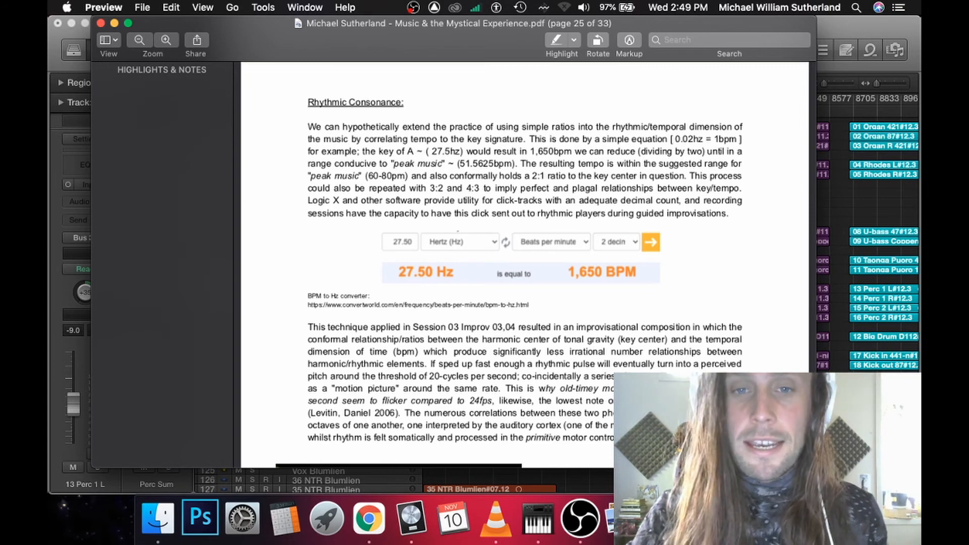
{"action": "scroll", "coordinate": [523, 265], "scroll_direction": "down", "scroll_amount": 5}
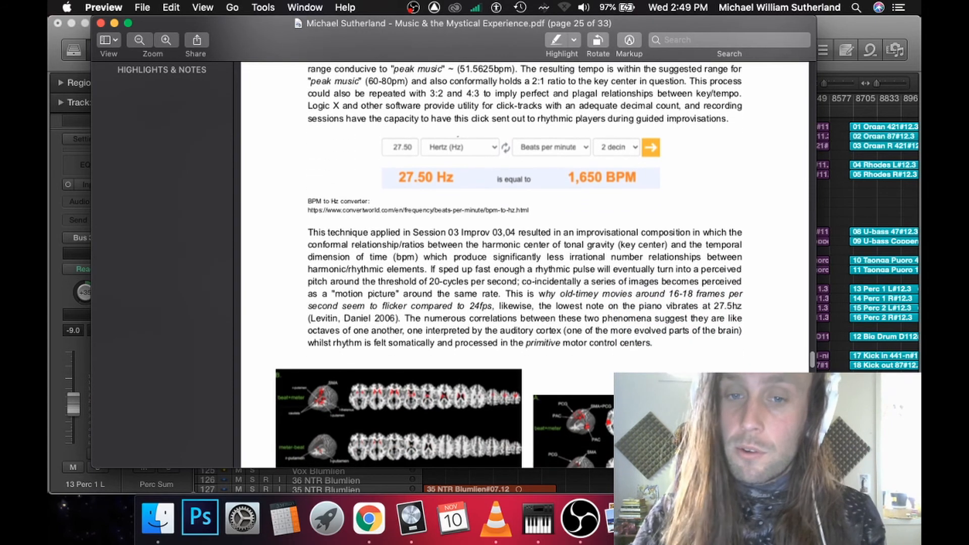
{"action": "scroll", "coordinate": [522, 265], "scroll_direction": "down", "scroll_amount": 8}
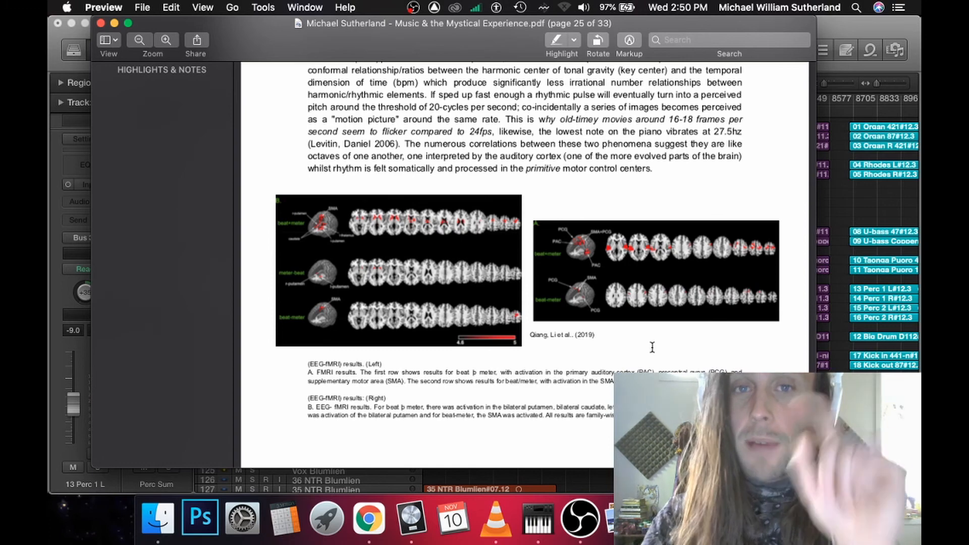
{"action": "scroll", "coordinate": [653, 347], "scroll_direction": "up", "scroll_amount": 10}
{"action": "scroll", "coordinate": [652, 347], "scroll_direction": "up", "scroll_amount": 2}
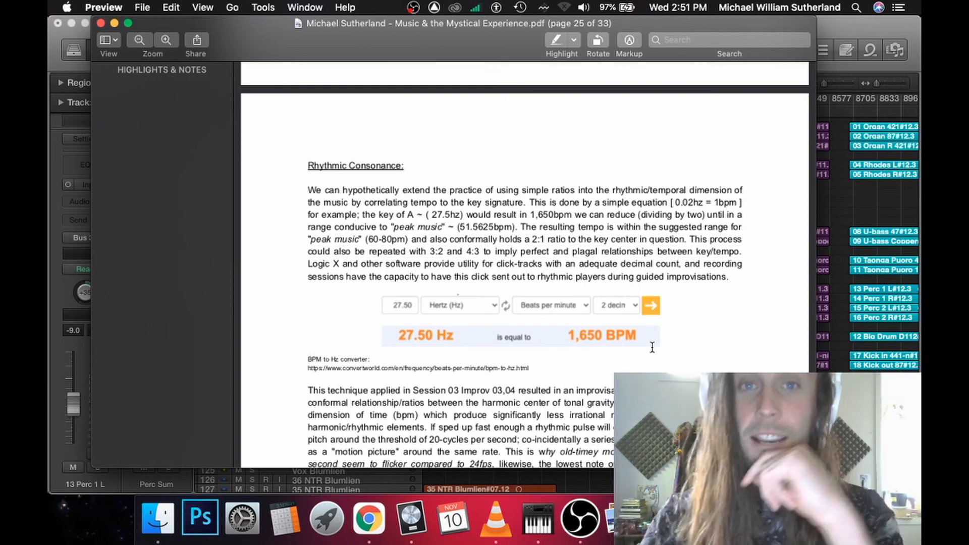
{"action": "scroll", "coordinate": [652, 347], "scroll_direction": "down", "scroll_amount": 8}
{"action": "scroll", "coordinate": [653, 347], "scroll_direction": "down", "scroll_amount": 6}
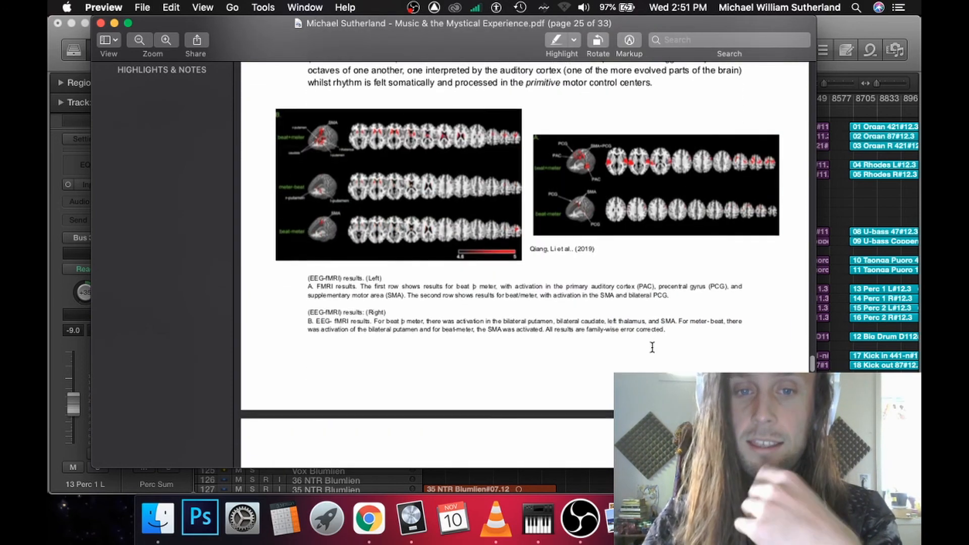
{"action": "scroll", "coordinate": [653, 347], "scroll_direction": "up", "scroll_amount": 8}
{"action": "scroll", "coordinate": [652, 346], "scroll_direction": "up", "scroll_amount": 8}
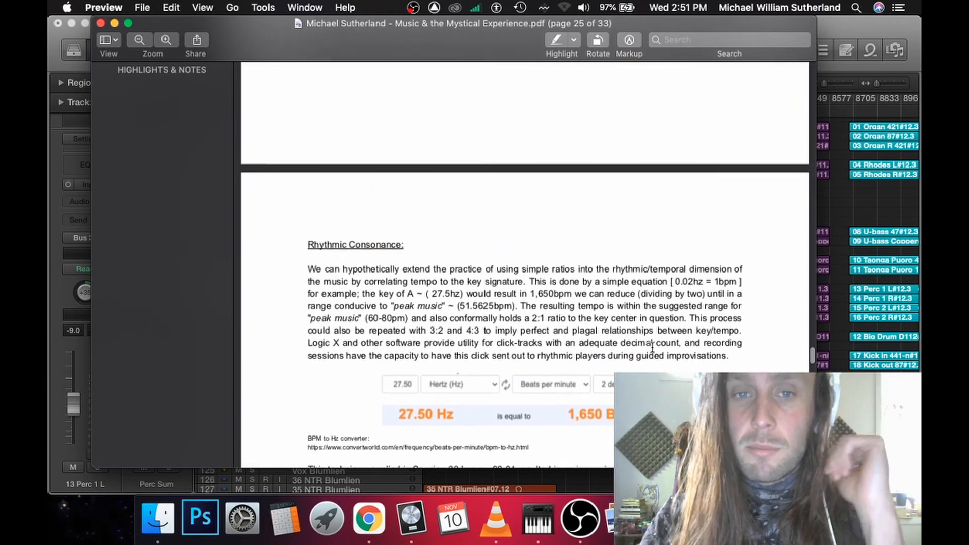
{"action": "scroll", "coordinate": [652, 347], "scroll_direction": "up", "scroll_amount": 4}
{"action": "scroll", "coordinate": [652, 347], "scroll_direction": "up", "scroll_amount": 4}
{"action": "scroll", "coordinate": [651, 347], "scroll_direction": "up", "scroll_amount": 4}
{"action": "scroll", "coordinate": [652, 347], "scroll_direction": "down", "scroll_amount": 8}
{"action": "scroll", "coordinate": [652, 348], "scroll_direction": "up", "scroll_amount": 1}
{"action": "scroll", "coordinate": [651, 347], "scroll_direction": "up", "scroll_amount": 2}
{"action": "scroll", "coordinate": [652, 347], "scroll_direction": "up", "scroll_amount": 2}
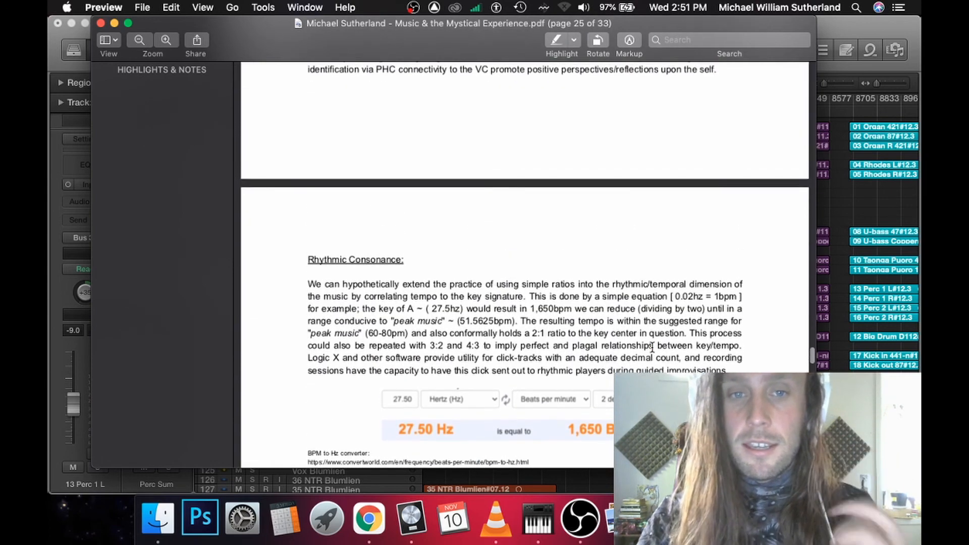
{"action": "scroll", "coordinate": [652, 347], "scroll_direction": "up", "scroll_amount": 1}
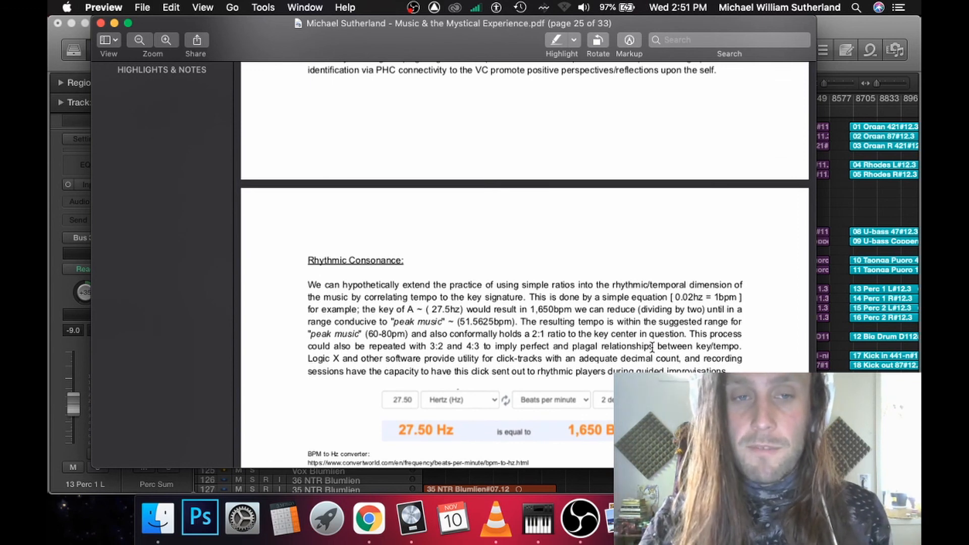
{"action": "scroll", "coordinate": [652, 347], "scroll_direction": "down", "scroll_amount": 3}
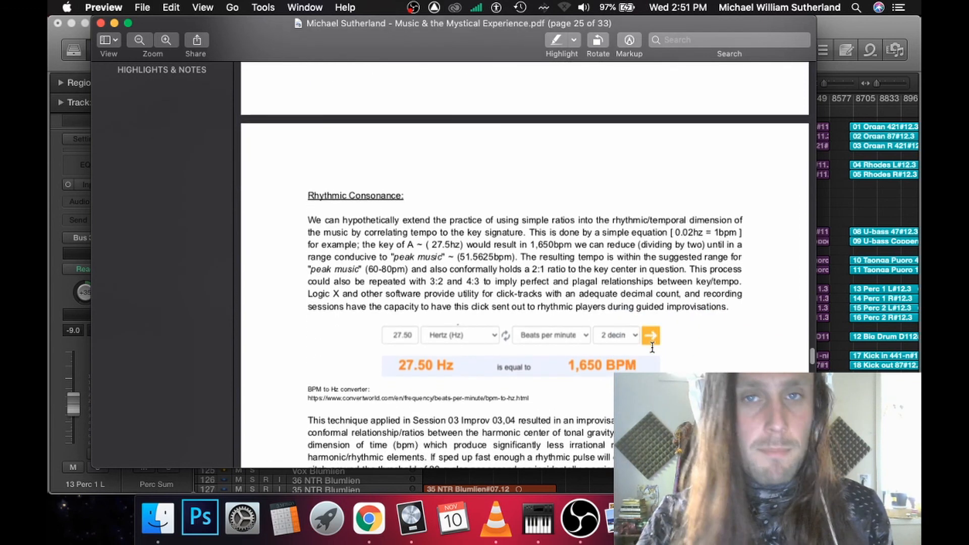
{"action": "scroll", "coordinate": [652, 347], "scroll_direction": "down", "scroll_amount": 2}
{"action": "scroll", "coordinate": [652, 347], "scroll_direction": "down", "scroll_amount": 2}
{"action": "scroll", "coordinate": [652, 347], "scroll_direction": "down", "scroll_amount": 2}
{"action": "scroll", "coordinate": [652, 347], "scroll_direction": "down", "scroll_amount": 3}
{"action": "scroll", "coordinate": [651, 346], "scroll_direction": "down", "scroll_amount": 3}
{"action": "scroll", "coordinate": [652, 347], "scroll_direction": "down", "scroll_amount": 3}
{"action": "scroll", "coordinate": [652, 347], "scroll_direction": "down", "scroll_amount": 3}
{"action": "scroll", "coordinate": [653, 347], "scroll_direction": "down", "scroll_amount": 3}
{"action": "scroll", "coordinate": [652, 347], "scroll_direction": "up", "scroll_amount": 4}
{"action": "scroll", "coordinate": [652, 347], "scroll_direction": "up", "scroll_amount": 4}
{"action": "scroll", "coordinate": [652, 347], "scroll_direction": "up", "scroll_amount": 2}
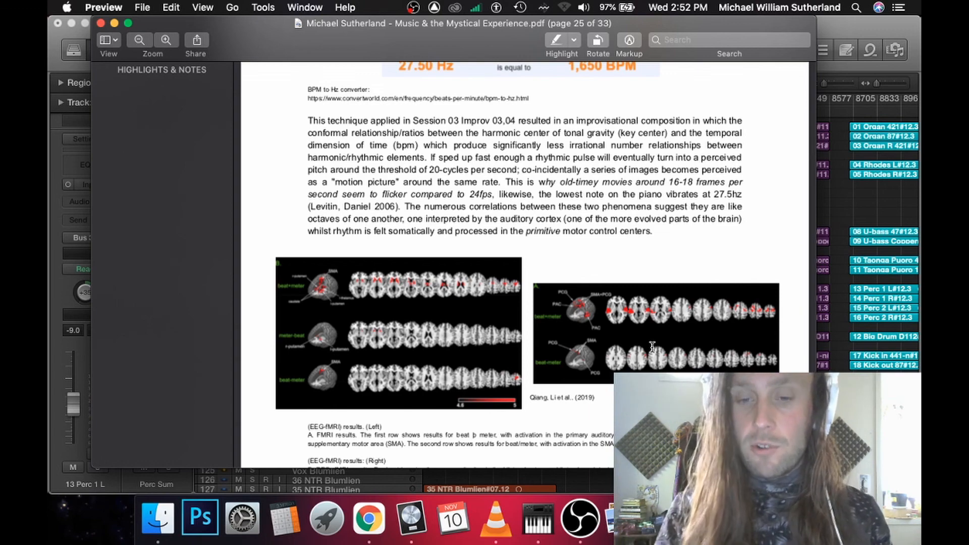
{"action": "scroll", "coordinate": [608, 326], "scroll_direction": "down", "scroll_amount": 10}
{"action": "scroll", "coordinate": [608, 326], "scroll_direction": "down", "scroll_amount": 10}
{"action": "scroll", "coordinate": [608, 326], "scroll_direction": "down", "scroll_amount": 5}
{"action": "scroll", "coordinate": [609, 325], "scroll_direction": "down", "scroll_amount": 10}
{"action": "scroll", "coordinate": [608, 326], "scroll_direction": "down", "scroll_amount": 10}
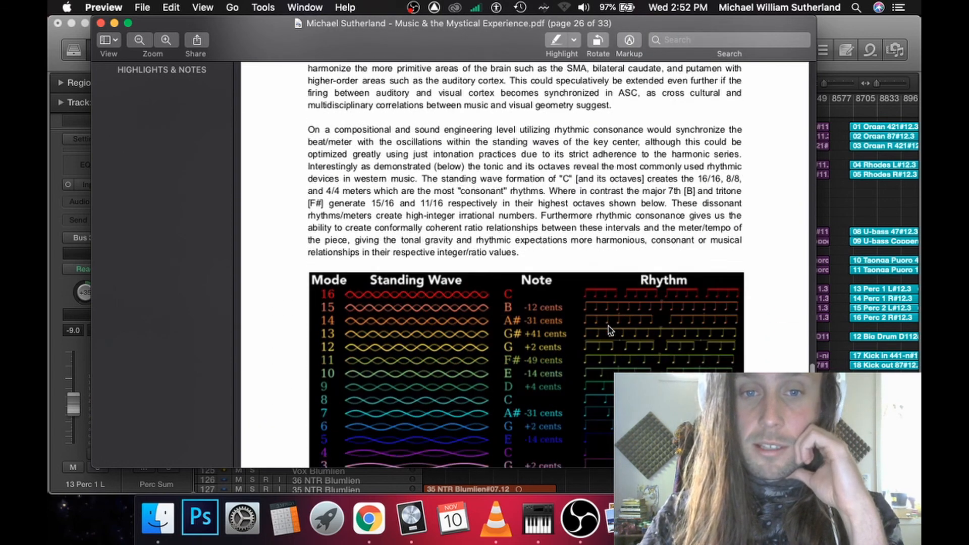
{"action": "scroll", "coordinate": [608, 326], "scroll_direction": "down", "scroll_amount": 10}
{"action": "scroll", "coordinate": [609, 326], "scroll_direction": "down", "scroll_amount": 10}
{"action": "scroll", "coordinate": [608, 326], "scroll_direction": "up", "scroll_amount": 5}
{"action": "scroll", "coordinate": [608, 326], "scroll_direction": "up", "scroll_amount": 10}
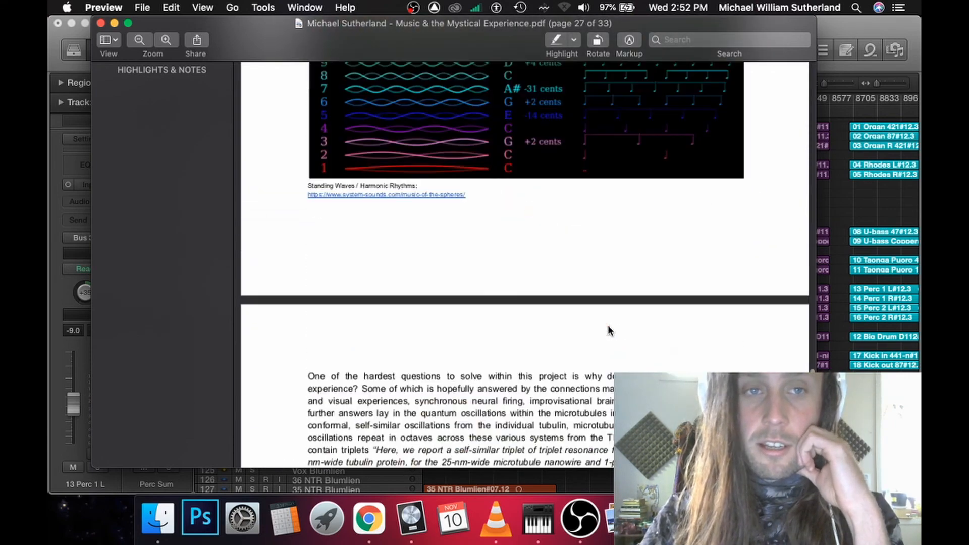
{"action": "scroll", "coordinate": [608, 326], "scroll_direction": "up", "scroll_amount": 10}
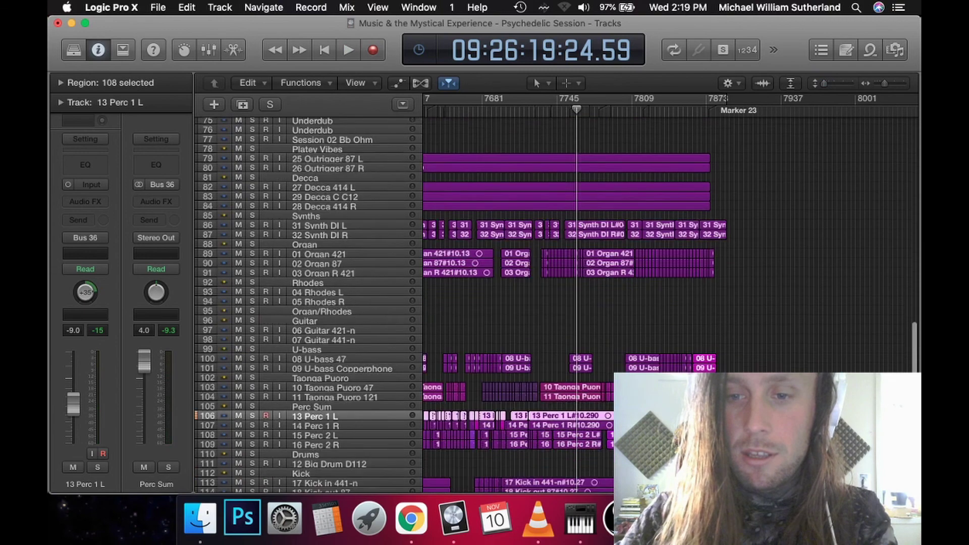
{"action": "scroll", "coordinate": [530, 303], "scroll_direction": "down", "scroll_amount": 8}
{"action": "scroll", "coordinate": [530, 303], "scroll_direction": "down", "scroll_amount": 8}
{"action": "scroll", "coordinate": [530, 303], "scroll_direction": "down", "scroll_amount": 5}
{"action": "scroll", "coordinate": [531, 265], "scroll_direction": "right", "scroll_amount": 10}
{"action": "scroll", "coordinate": [530, 265], "scroll_direction": "right", "scroll_amount": 8}
{"action": "scroll", "coordinate": [530, 265], "scroll_direction": "right", "scroll_amount": 3}
Step: Deselect all regions while zooming the timeline around the playhead and back out
{"action": "key", "text": "super+Left"}
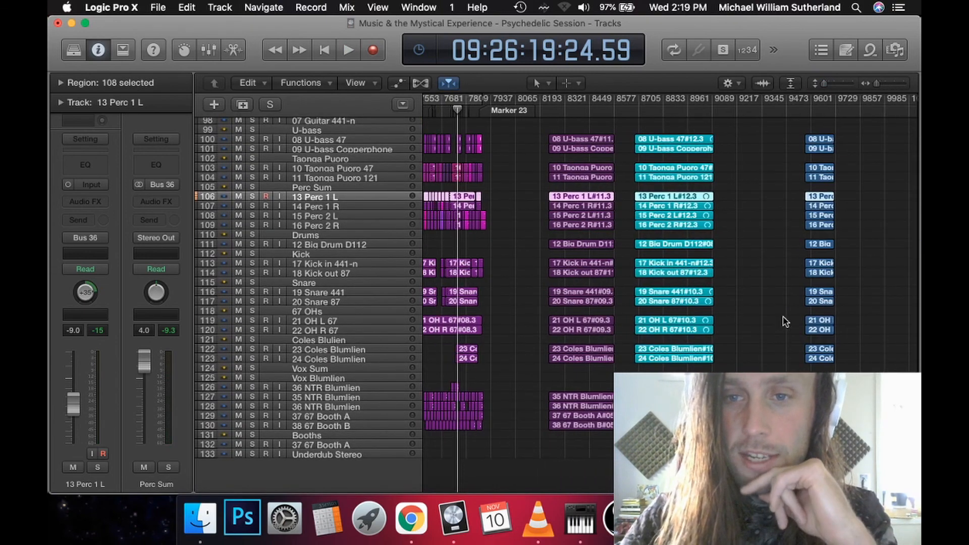
{"action": "left_click", "coordinate": [783, 316]}
{"action": "scroll", "coordinate": [780, 318], "scroll_direction": "left", "scroll_amount": 10}
{"action": "scroll", "coordinate": [776, 322], "scroll_direction": "left", "scroll_amount": 8}
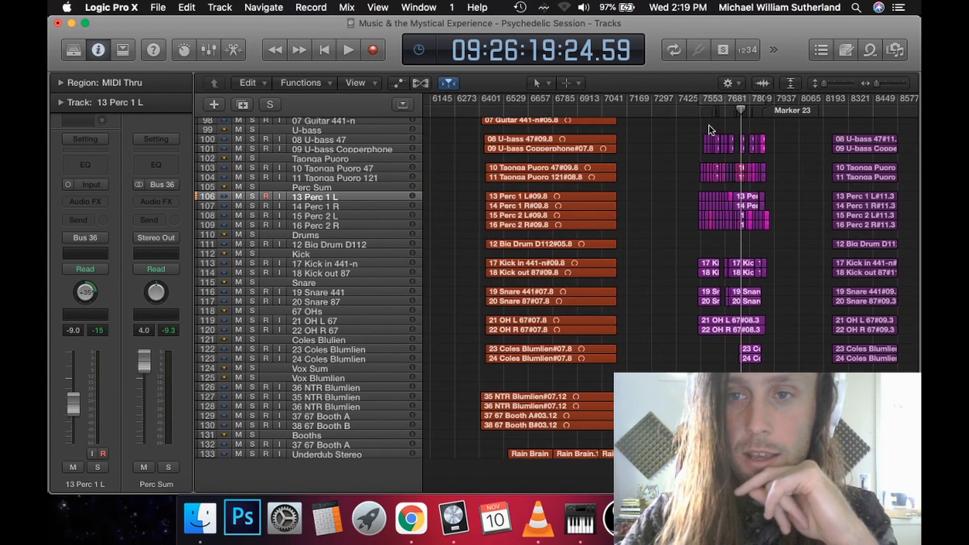
{"action": "key", "text": "super+Right"}
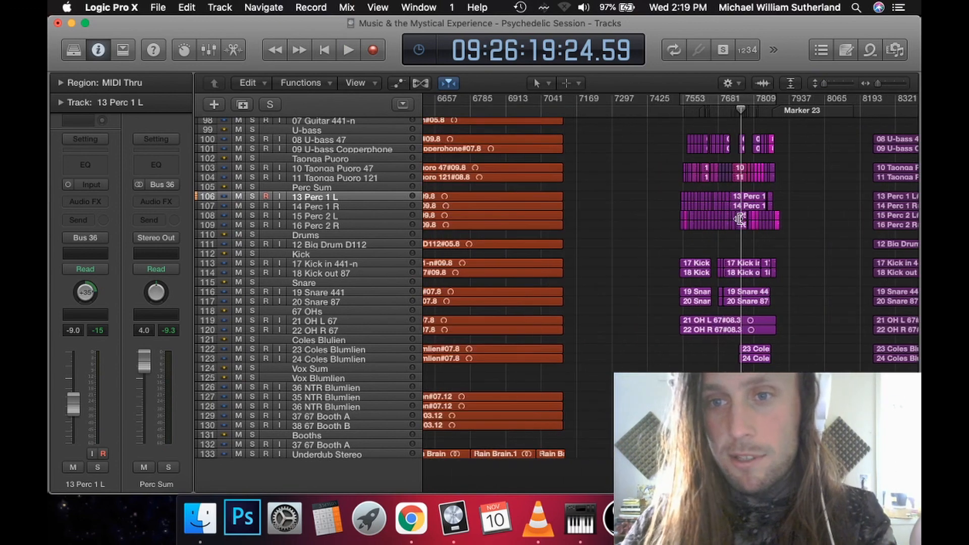
{"action": "key", "text": "super+Right"}
{"action": "key", "text": "super+Right"}
{"action": "key", "text": "super+Right"}
{"action": "key", "text": "super+Left"}
{"action": "key", "text": "super+Left"}
{"action": "key", "text": "super+Left"}
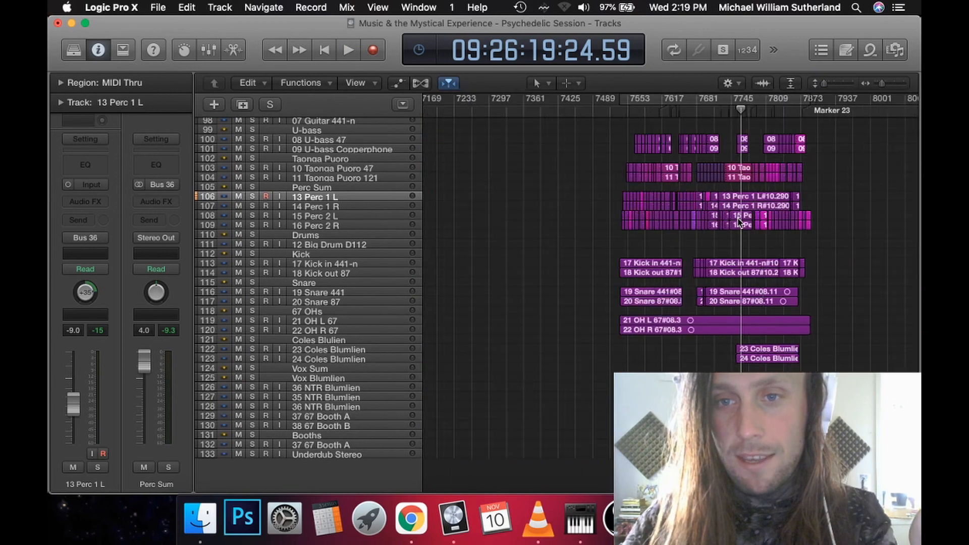
{"action": "key", "text": "super+Left"}
{"action": "key", "text": "super+Left"}
{"action": "key", "text": "super+Left"}
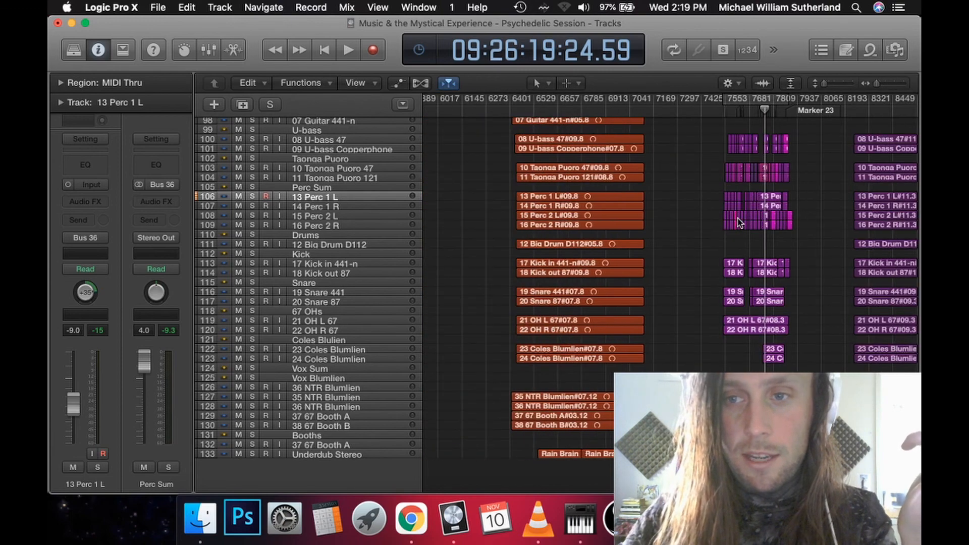
{"action": "scroll", "coordinate": [740, 222], "scroll_direction": "up", "scroll_amount": 10}
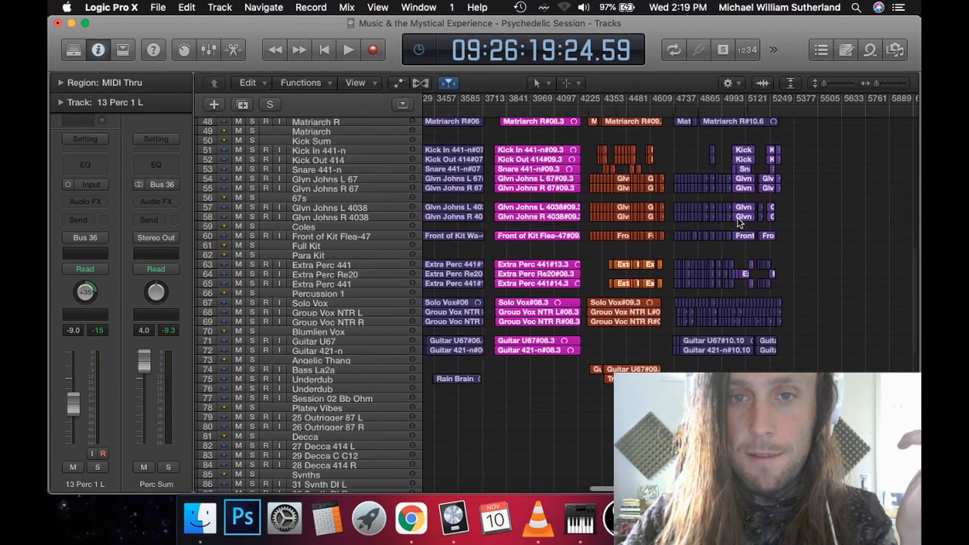
{"action": "scroll", "coordinate": [740, 222], "scroll_direction": "left", "scroll_amount": 5}
{"action": "scroll", "coordinate": [739, 222], "scroll_direction": "up", "scroll_amount": 8}
{"action": "scroll", "coordinate": [740, 222], "scroll_direction": "left", "scroll_amount": 10}
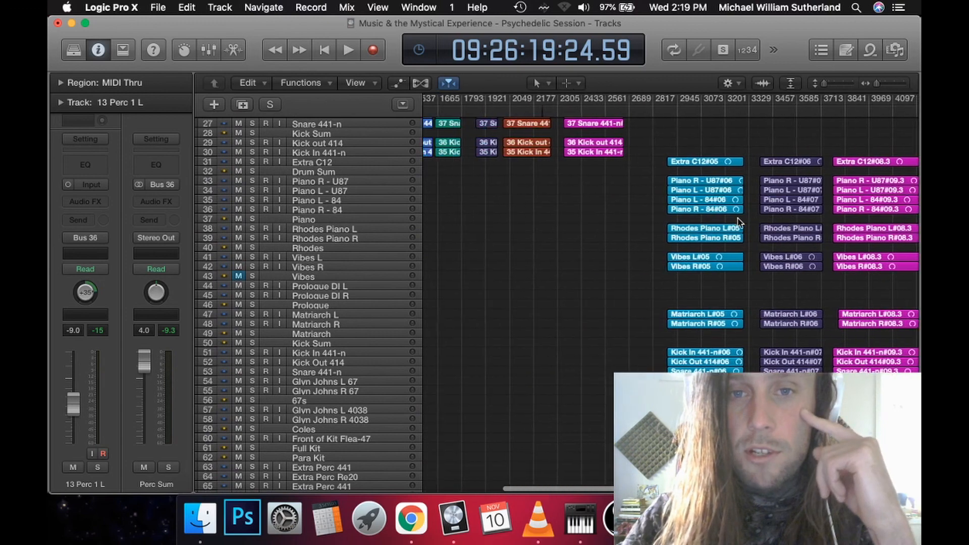
{"action": "scroll", "coordinate": [740, 222], "scroll_direction": "up", "scroll_amount": 10}
{"action": "scroll", "coordinate": [740, 221], "scroll_direction": "up", "scroll_amount": 5}
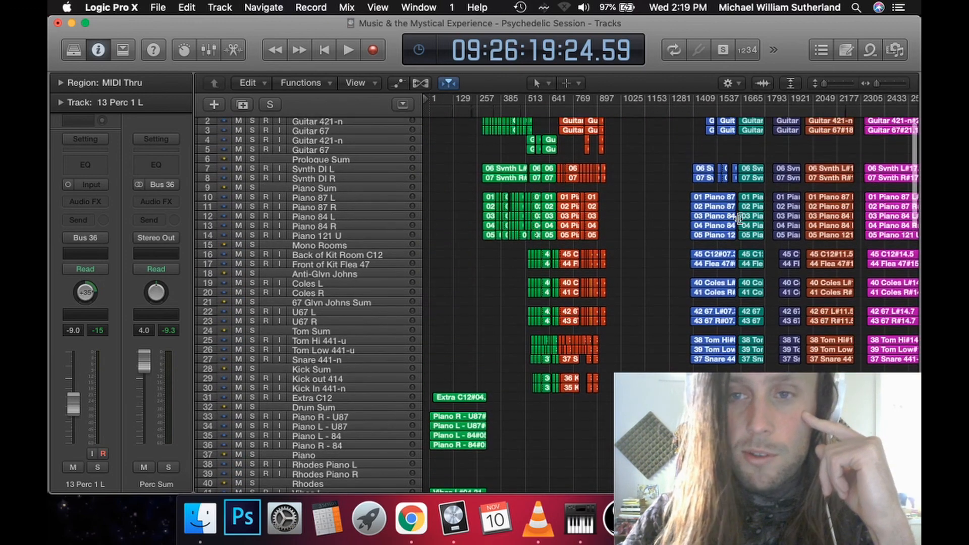
{"action": "scroll", "coordinate": [740, 222], "scroll_direction": "up", "scroll_amount": 2}
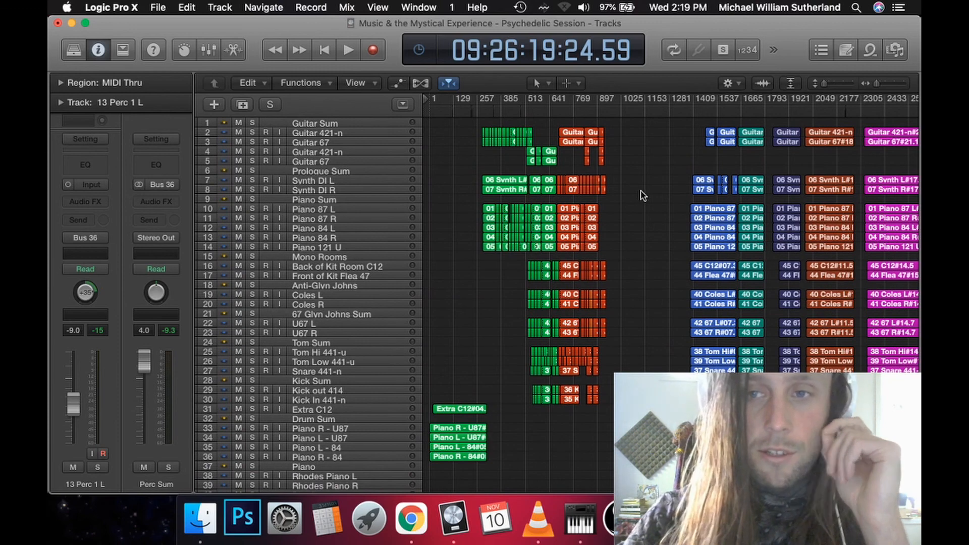
{"action": "scroll", "coordinate": [641, 195], "scroll_direction": "right", "scroll_amount": 1}
{"action": "scroll", "coordinate": [642, 194], "scroll_direction": "right", "scroll_amount": 2}
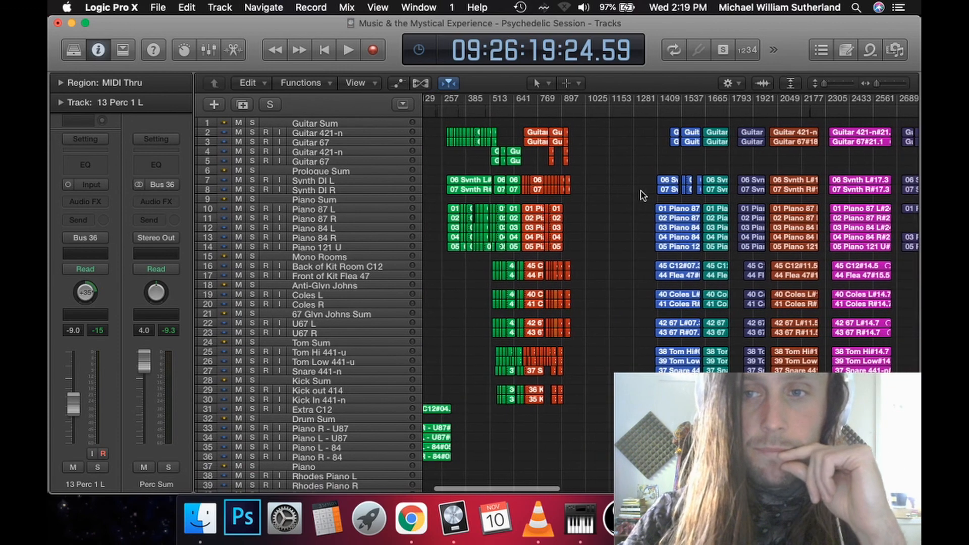
{"action": "scroll", "coordinate": [641, 195], "scroll_direction": "right", "scroll_amount": 4}
{"action": "scroll", "coordinate": [642, 195], "scroll_direction": "right", "scroll_amount": 4}
{"action": "scroll", "coordinate": [641, 195], "scroll_direction": "right", "scroll_amount": 4}
{"action": "scroll", "coordinate": [641, 194], "scroll_direction": "right", "scroll_amount": 4}
{"action": "scroll", "coordinate": [641, 195], "scroll_direction": "right", "scroll_amount": 4}
{"action": "scroll", "coordinate": [642, 195], "scroll_direction": "right", "scroll_amount": 4}
{"action": "scroll", "coordinate": [642, 195], "scroll_direction": "right", "scroll_amount": 4}
{"action": "scroll", "coordinate": [642, 195], "scroll_direction": "down", "scroll_amount": 5}
{"action": "scroll", "coordinate": [641, 194], "scroll_direction": "down", "scroll_amount": 5}
{"action": "scroll", "coordinate": [641, 195], "scroll_direction": "down", "scroll_amount": 5}
{"action": "scroll", "coordinate": [641, 195], "scroll_direction": "down", "scroll_amount": 3}
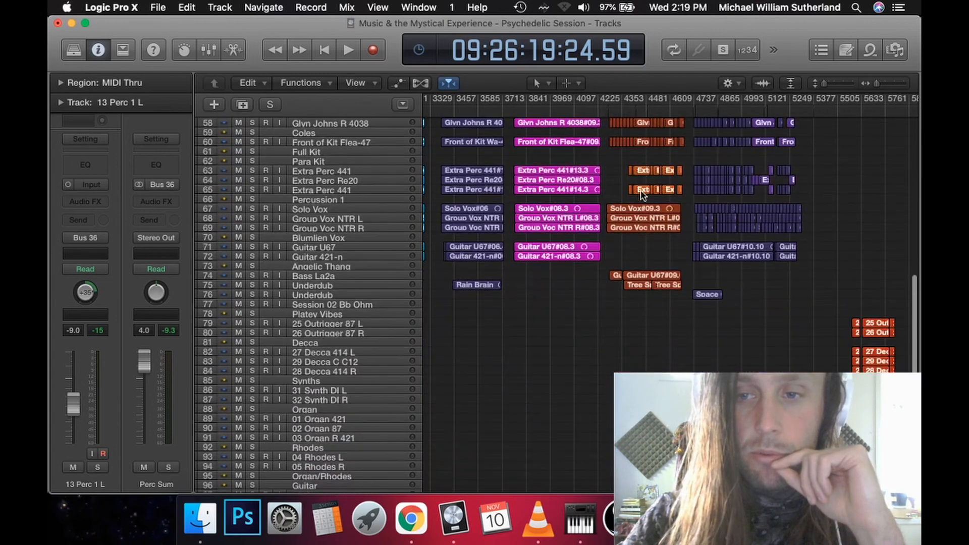
{"action": "scroll", "coordinate": [641, 195], "scroll_direction": "right", "scroll_amount": 3}
{"action": "scroll", "coordinate": [641, 194], "scroll_direction": "down", "scroll_amount": 5}
{"action": "scroll", "coordinate": [641, 195], "scroll_direction": "down", "scroll_amount": 5}
{"action": "scroll", "coordinate": [641, 195], "scroll_direction": "right", "scroll_amount": 4}
{"action": "scroll", "coordinate": [642, 195], "scroll_direction": "right", "scroll_amount": 3}
{"action": "scroll", "coordinate": [642, 195], "scroll_direction": "right", "scroll_amount": 3}
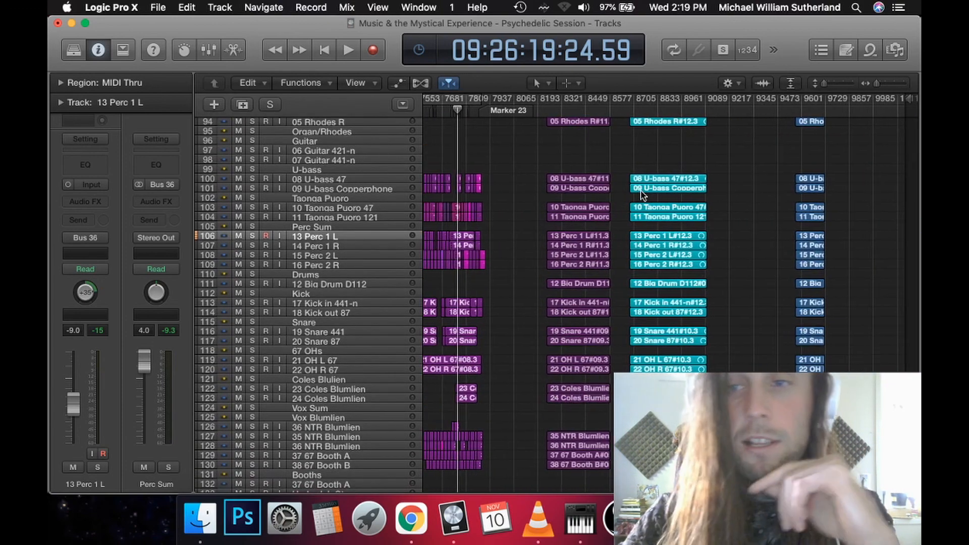
{"action": "scroll", "coordinate": [642, 195], "scroll_direction": "left", "scroll_amount": 4}
{"action": "scroll", "coordinate": [642, 195], "scroll_direction": "left", "scroll_amount": 5}
{"action": "scroll", "coordinate": [641, 195], "scroll_direction": "left", "scroll_amount": 5}
{"action": "scroll", "coordinate": [641, 195], "scroll_direction": "left", "scroll_amount": 5}
{"action": "scroll", "coordinate": [642, 195], "scroll_direction": "up", "scroll_amount": 10}
{"action": "scroll", "coordinate": [641, 195], "scroll_direction": "right", "scroll_amount": 1}
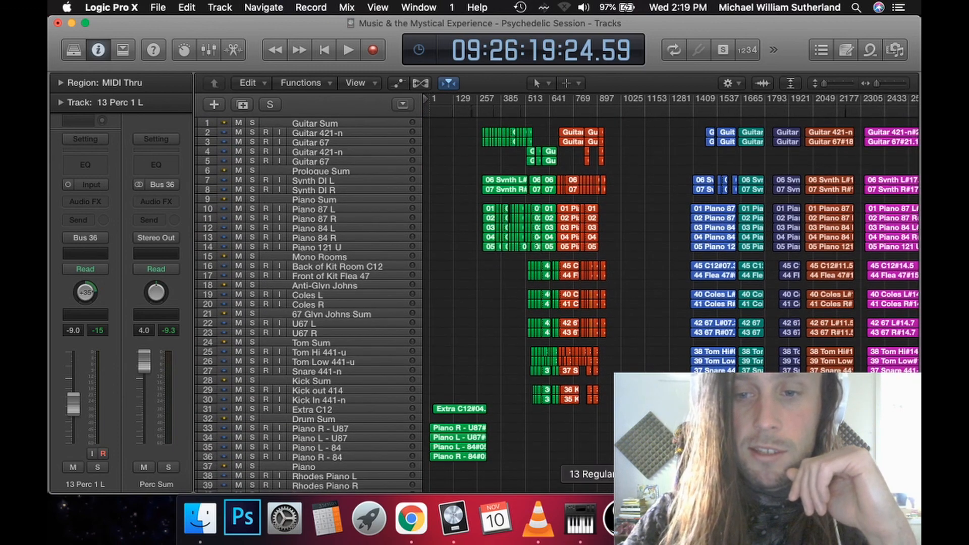
Step: Bring the 'Regular Consistent & Formulaic' artwork image back up from the Dock
{"action": "left_click", "coordinate": [598, 519]}
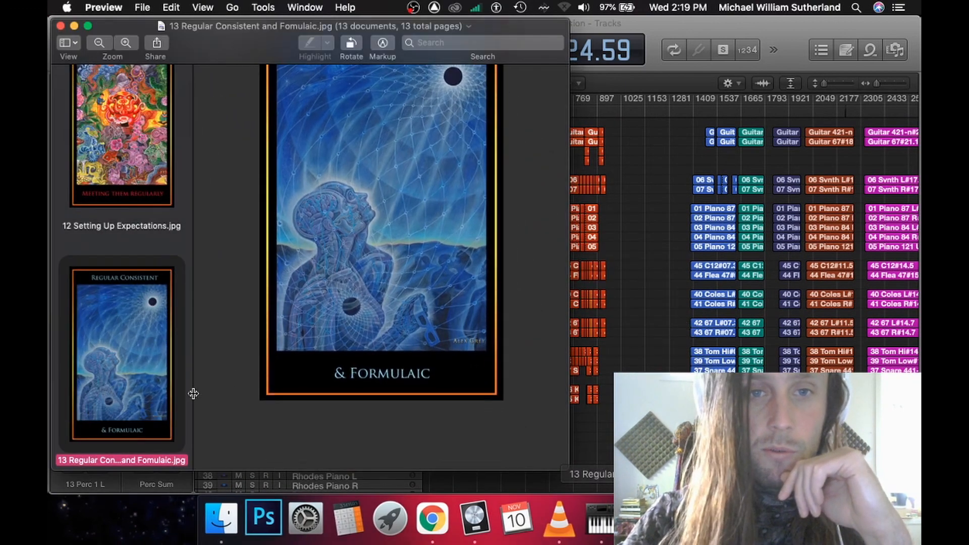
{"action": "scroll", "coordinate": [378, 265], "scroll_direction": "down", "scroll_amount": 2}
{"action": "scroll", "coordinate": [109, 235], "scroll_direction": "up", "scroll_amount": 10}
{"action": "scroll", "coordinate": [109, 235], "scroll_direction": "up", "scroll_amount": 10}
{"action": "scroll", "coordinate": [109, 235], "scroll_direction": "up", "scroll_amount": 5}
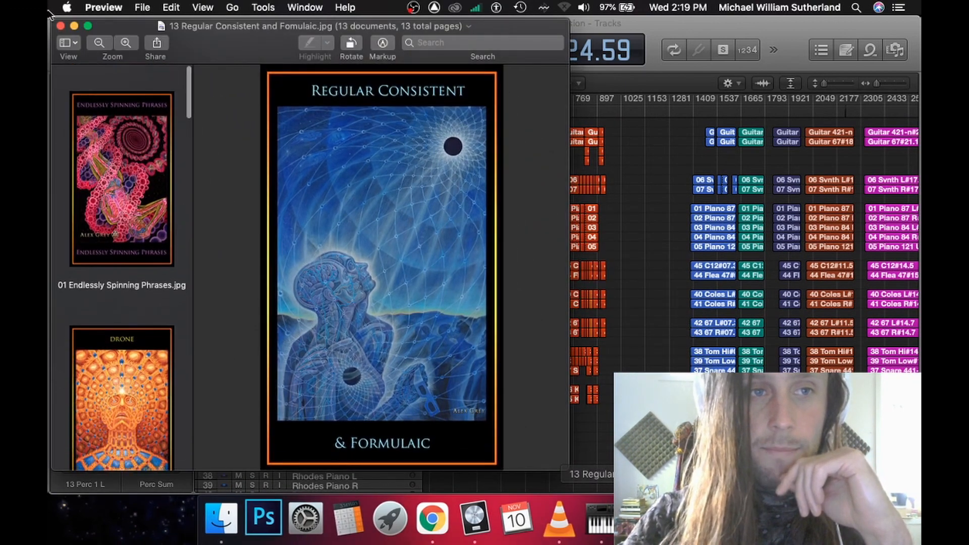
Step: Minimize the artwork image window and bring the Logic multitrack session to the front
{"action": "left_click", "coordinate": [75, 28]}
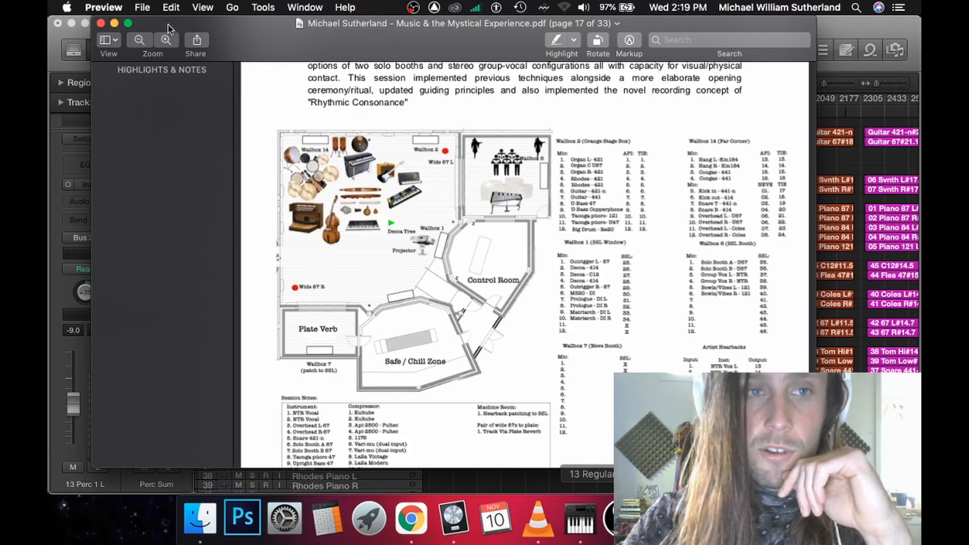
{"action": "left_click", "coordinate": [66, 36]}
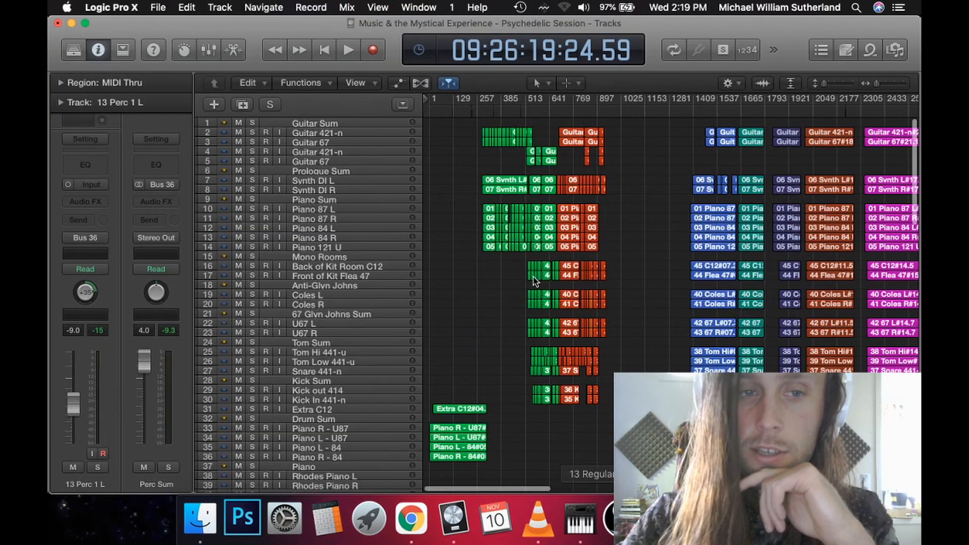